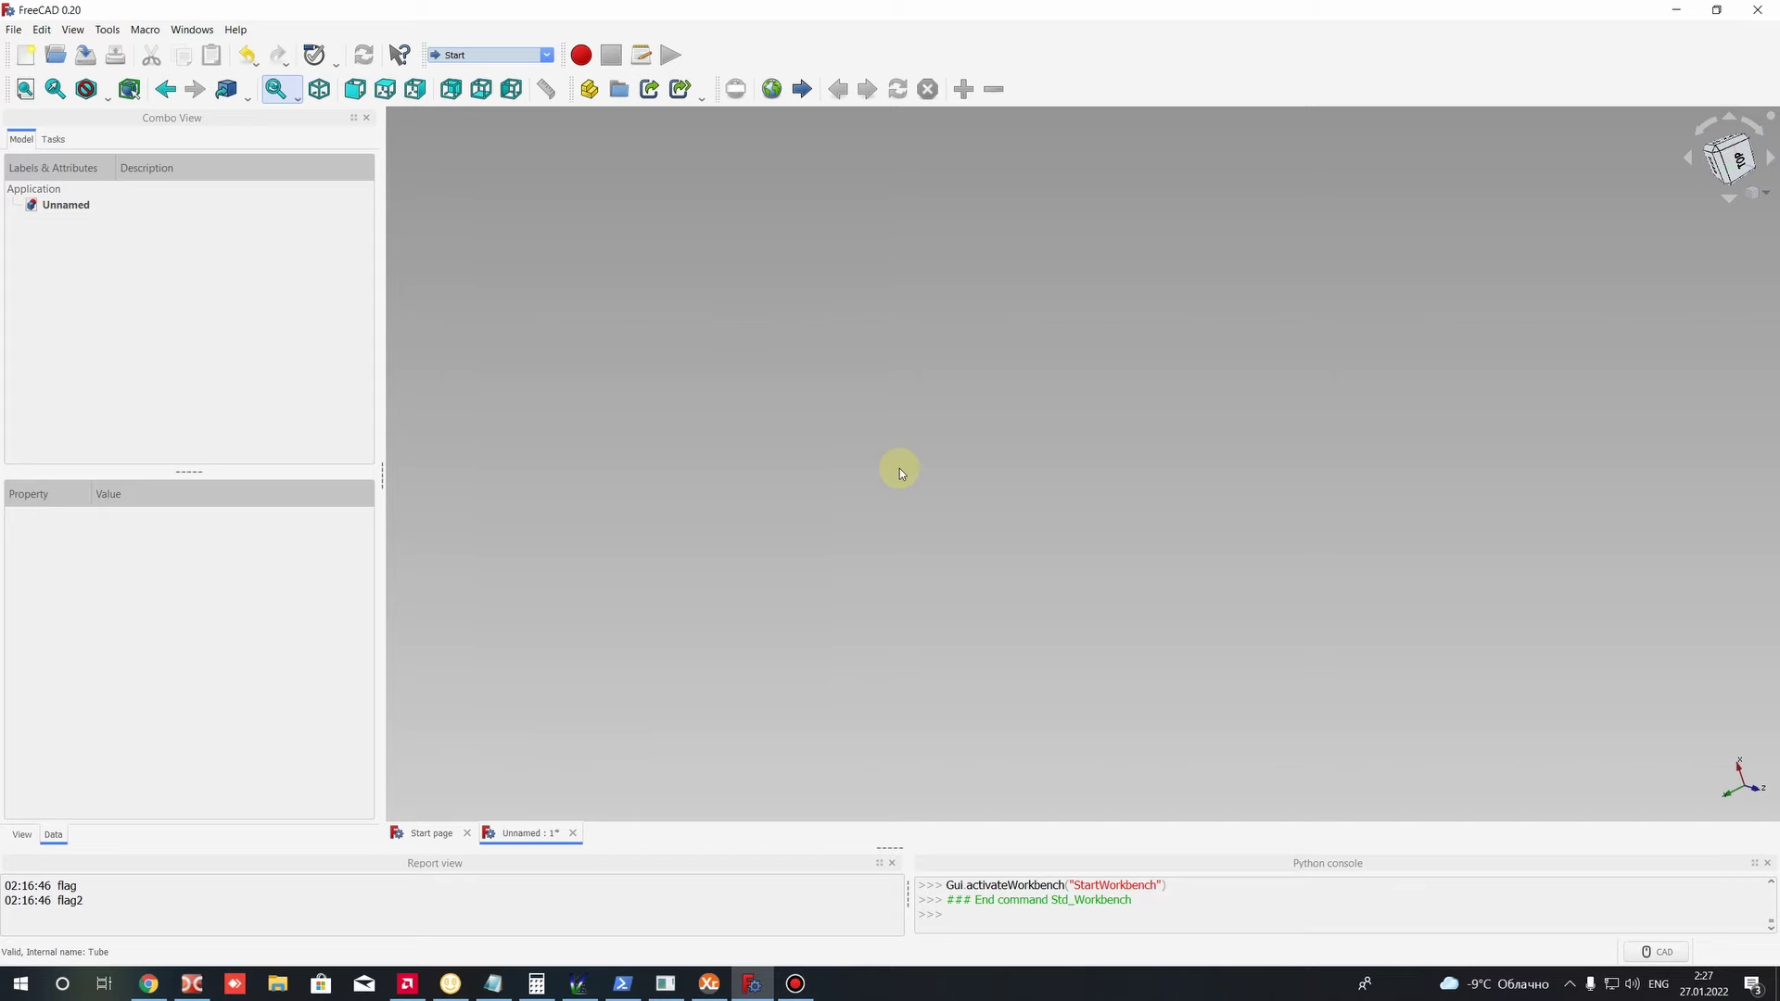
Step: Choose Part from the workbench dropdown
click(508, 54)
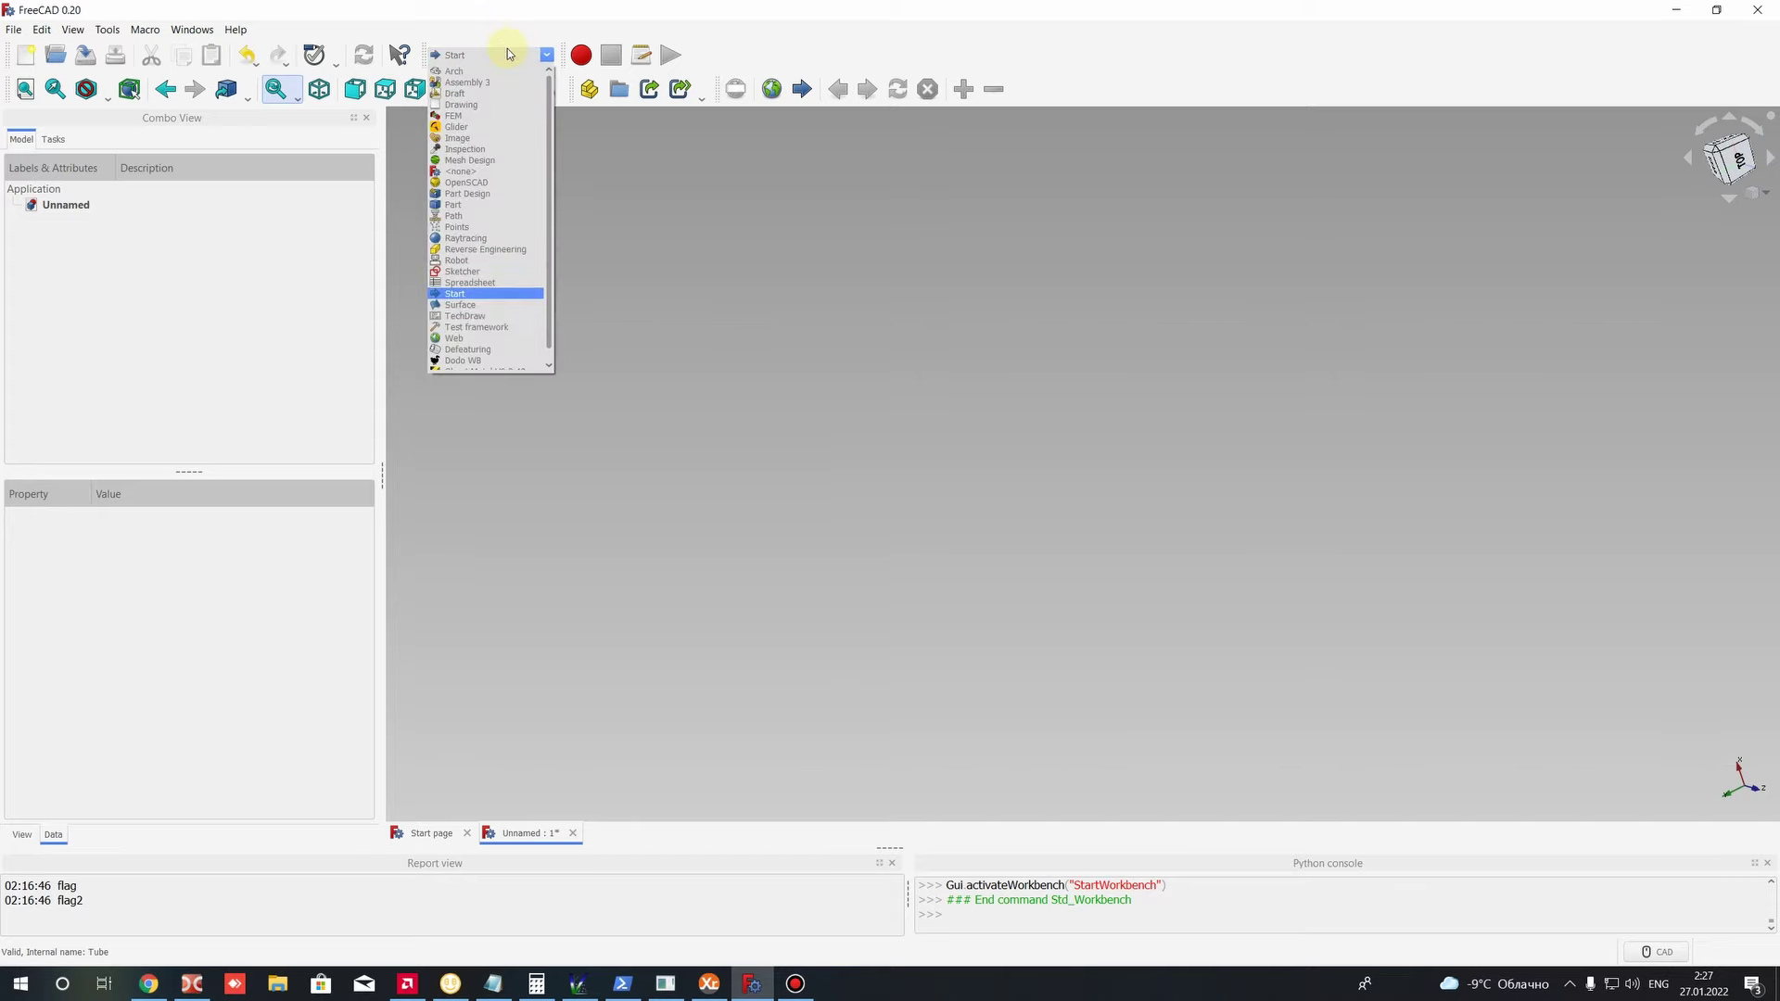
click(453, 206)
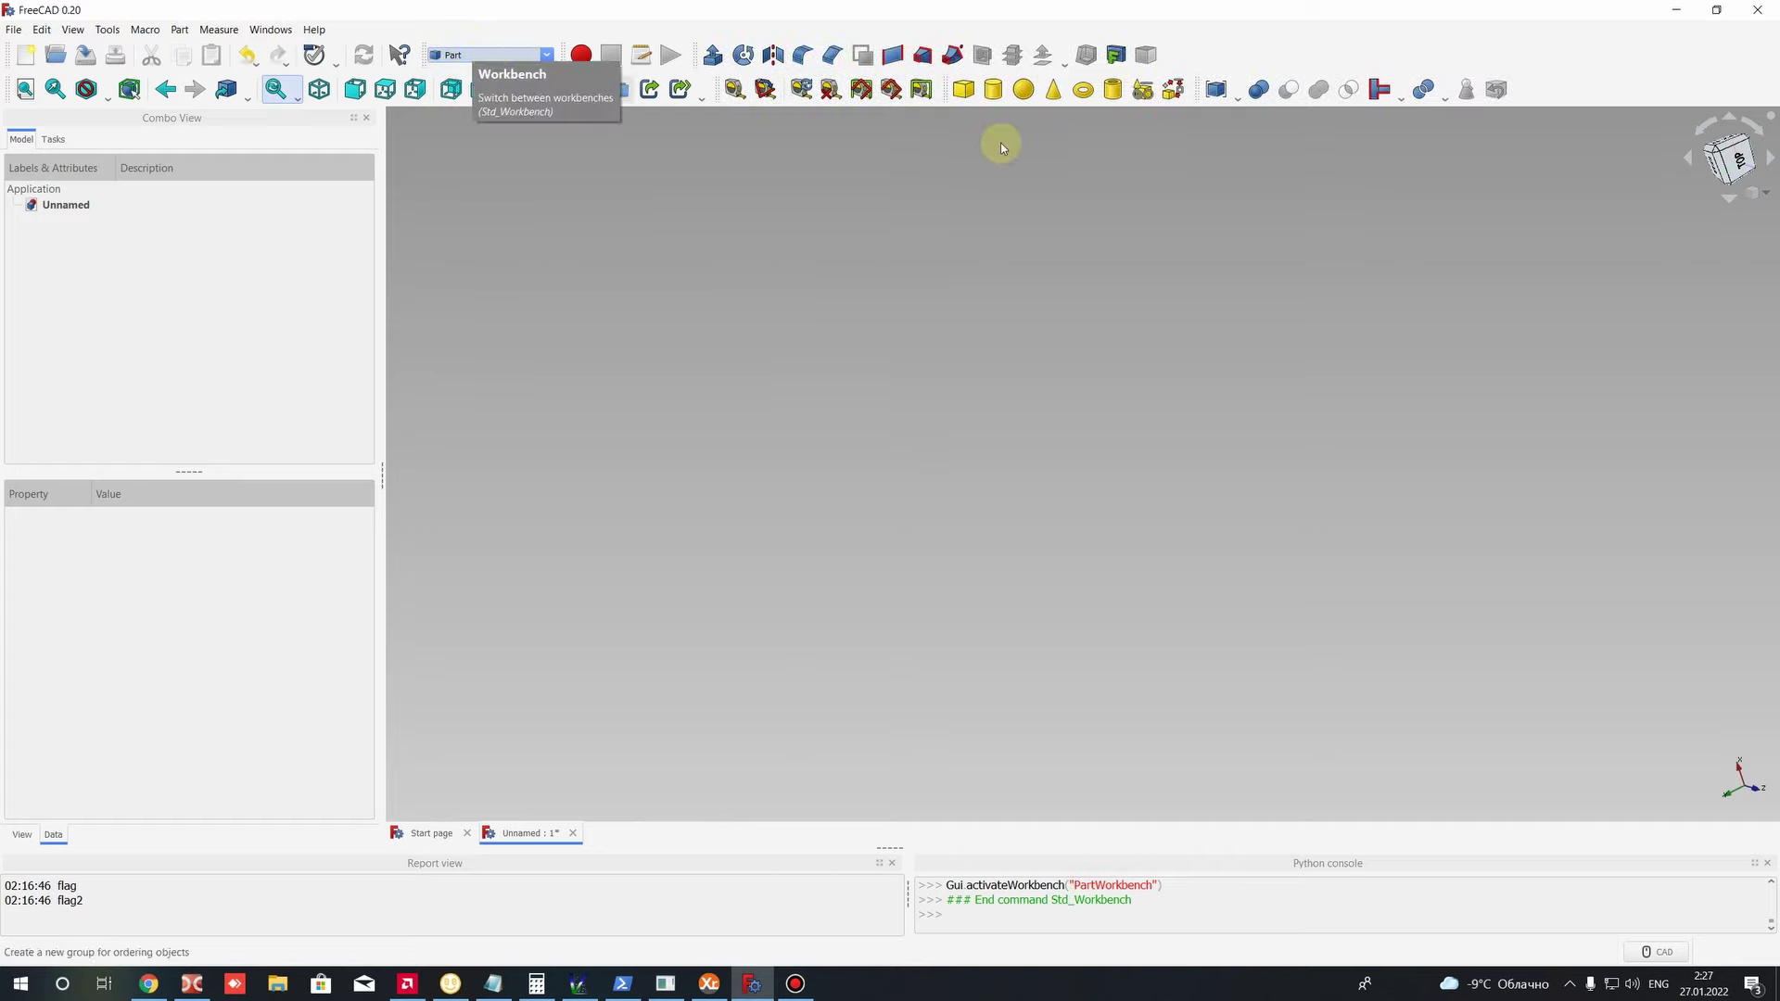
Step: Add a Part cylinder and set its Radius to 50 mm and Height to 300 mm
click(994, 91)
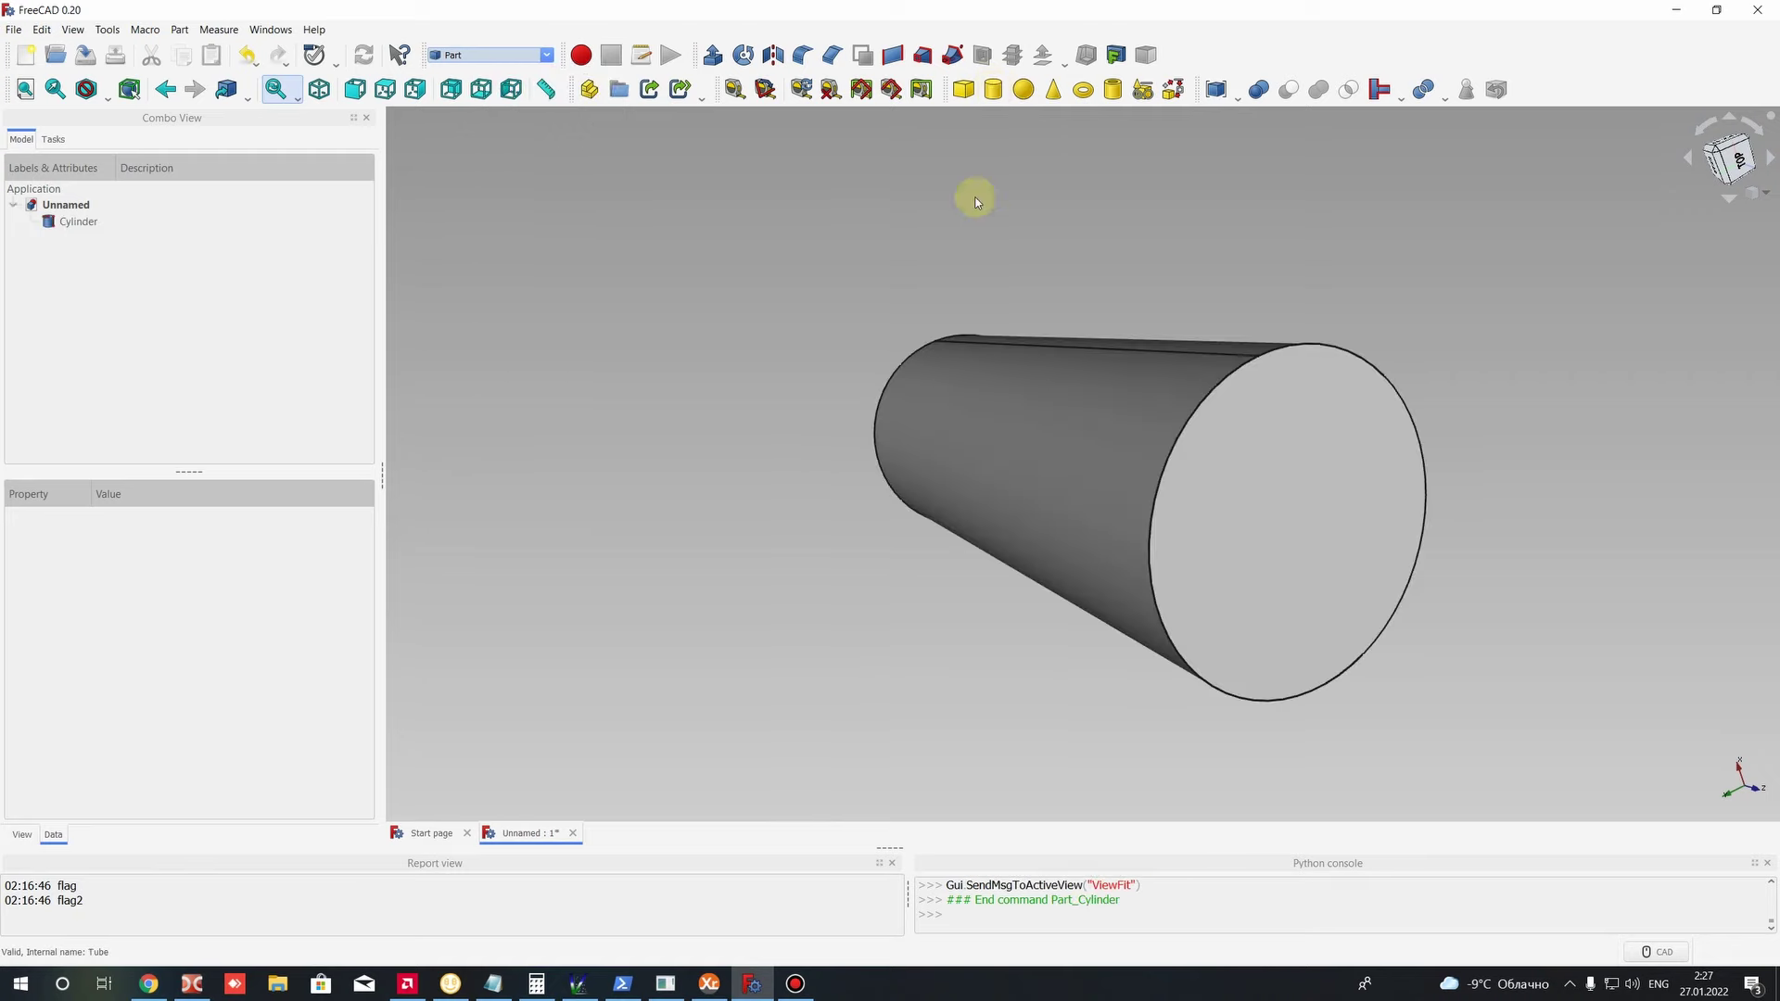
click(73, 223)
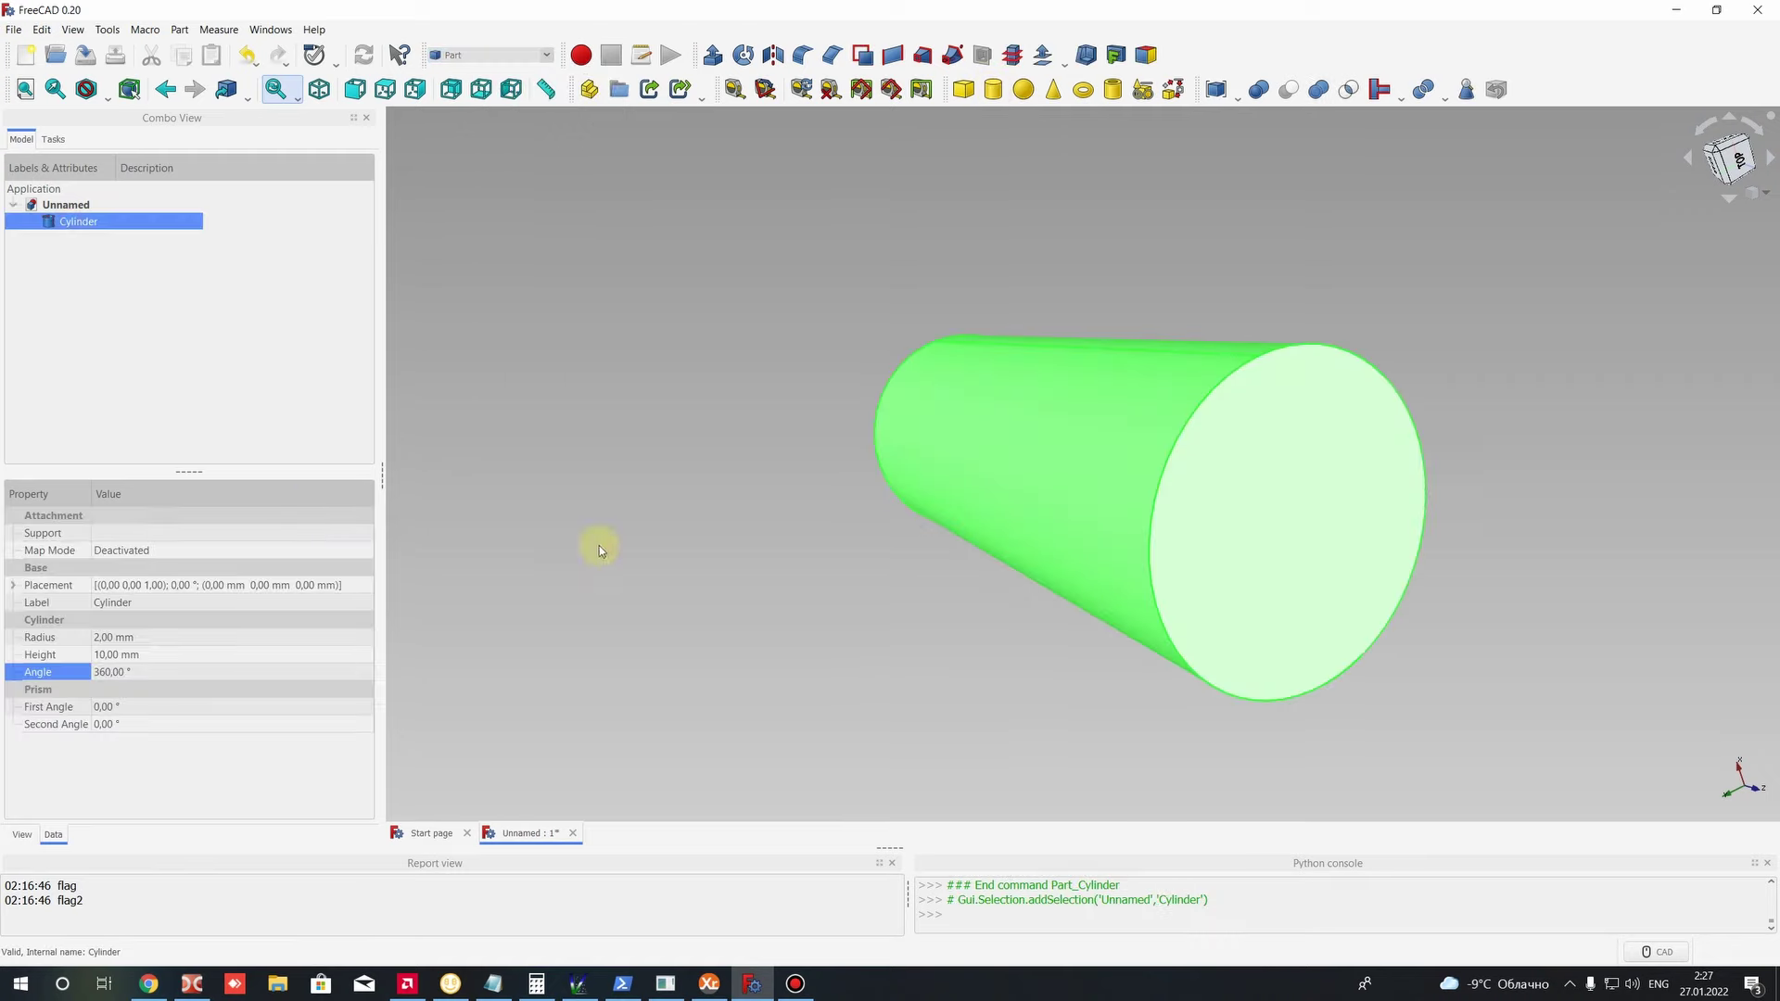
middle_drag(596, 544, 954, 437)
click(107, 637)
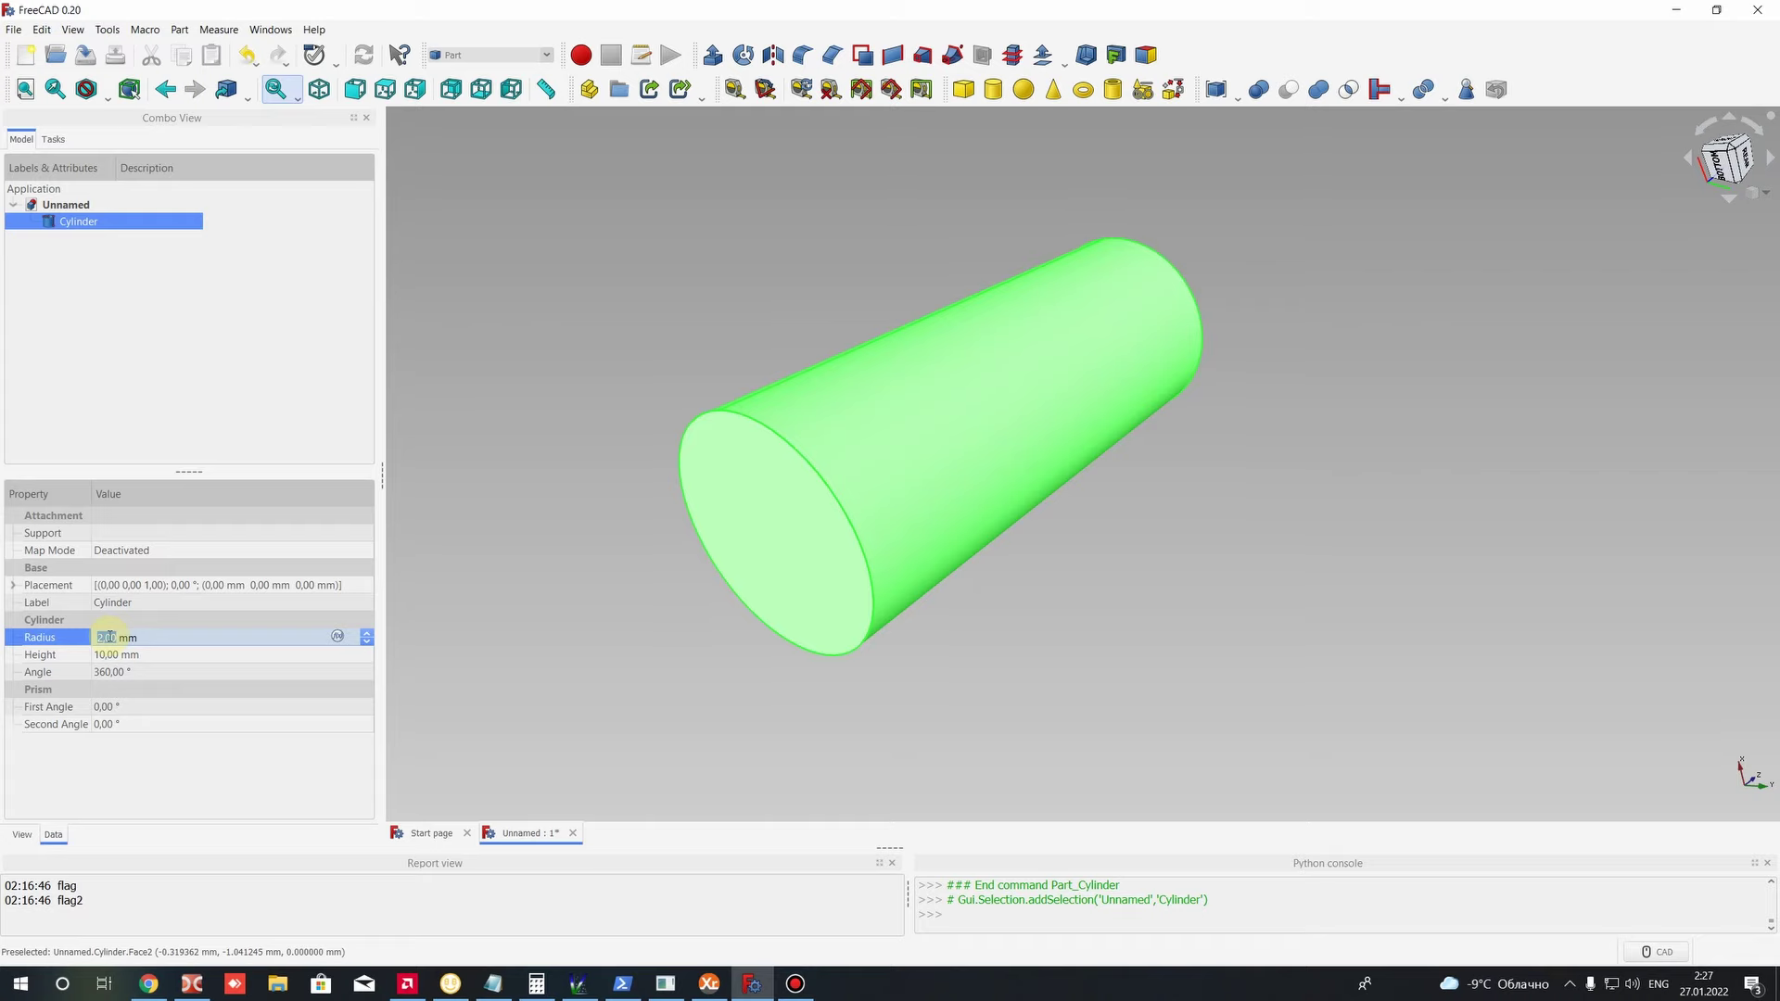
text(50)
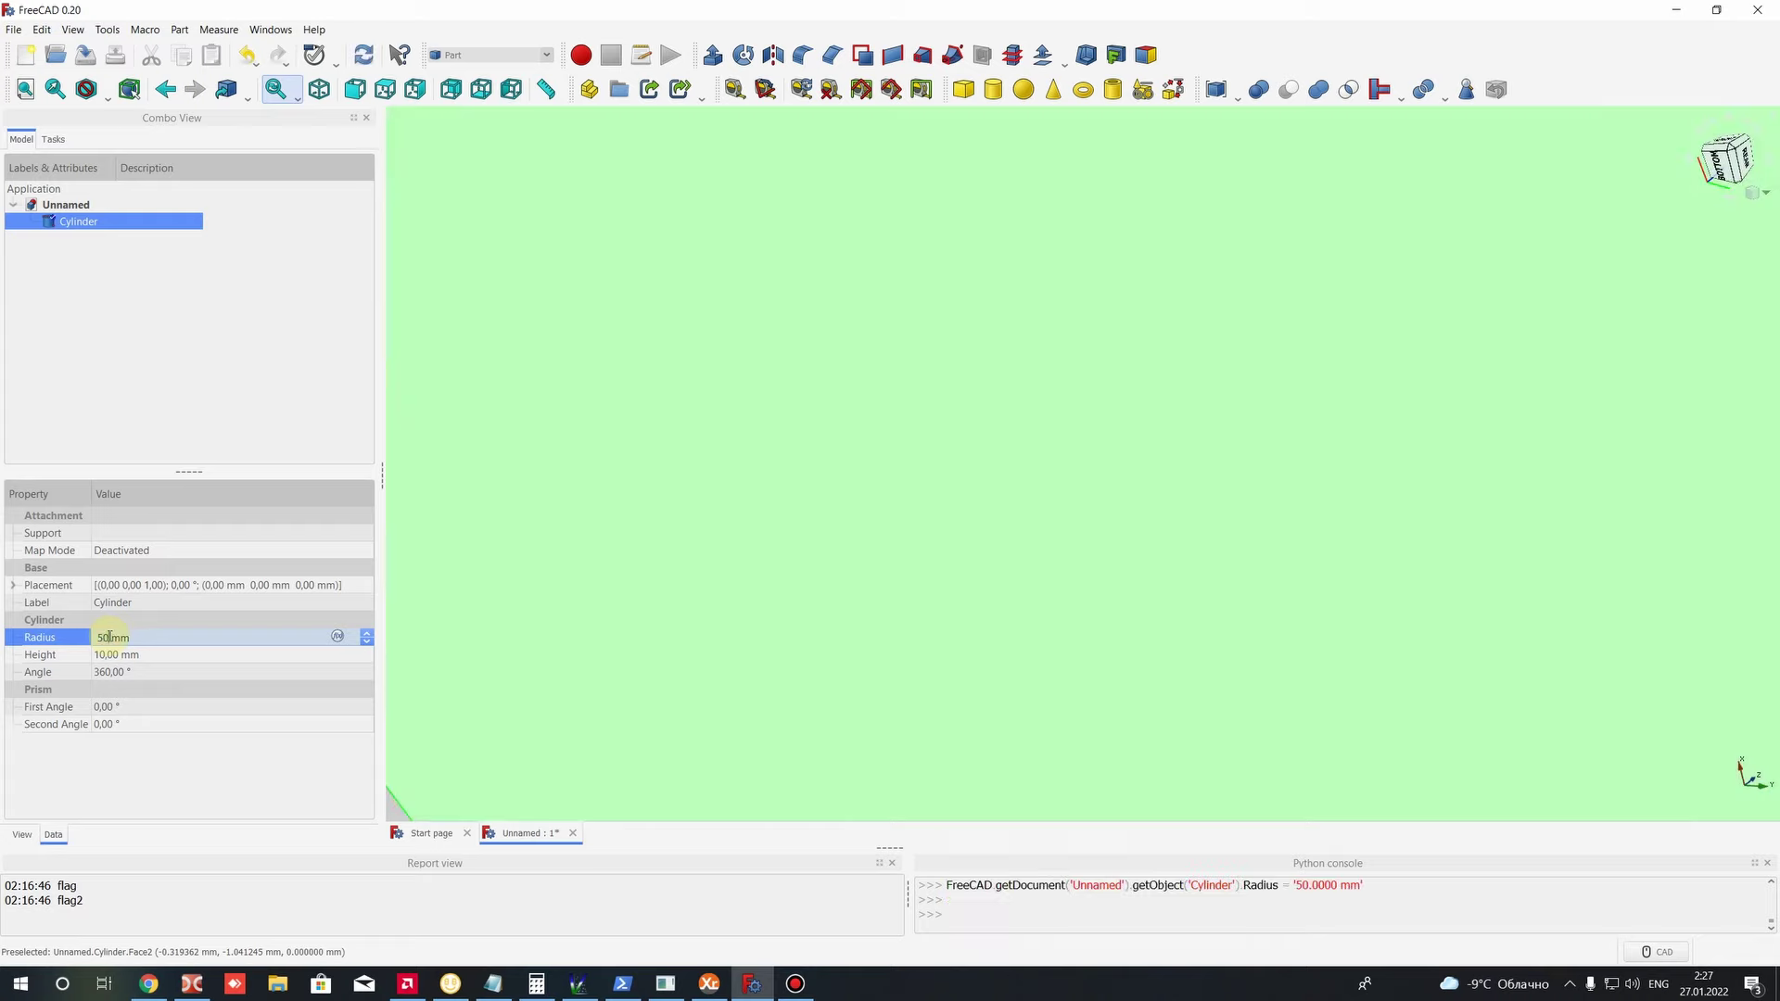
scroll(712, 458, down, 10)
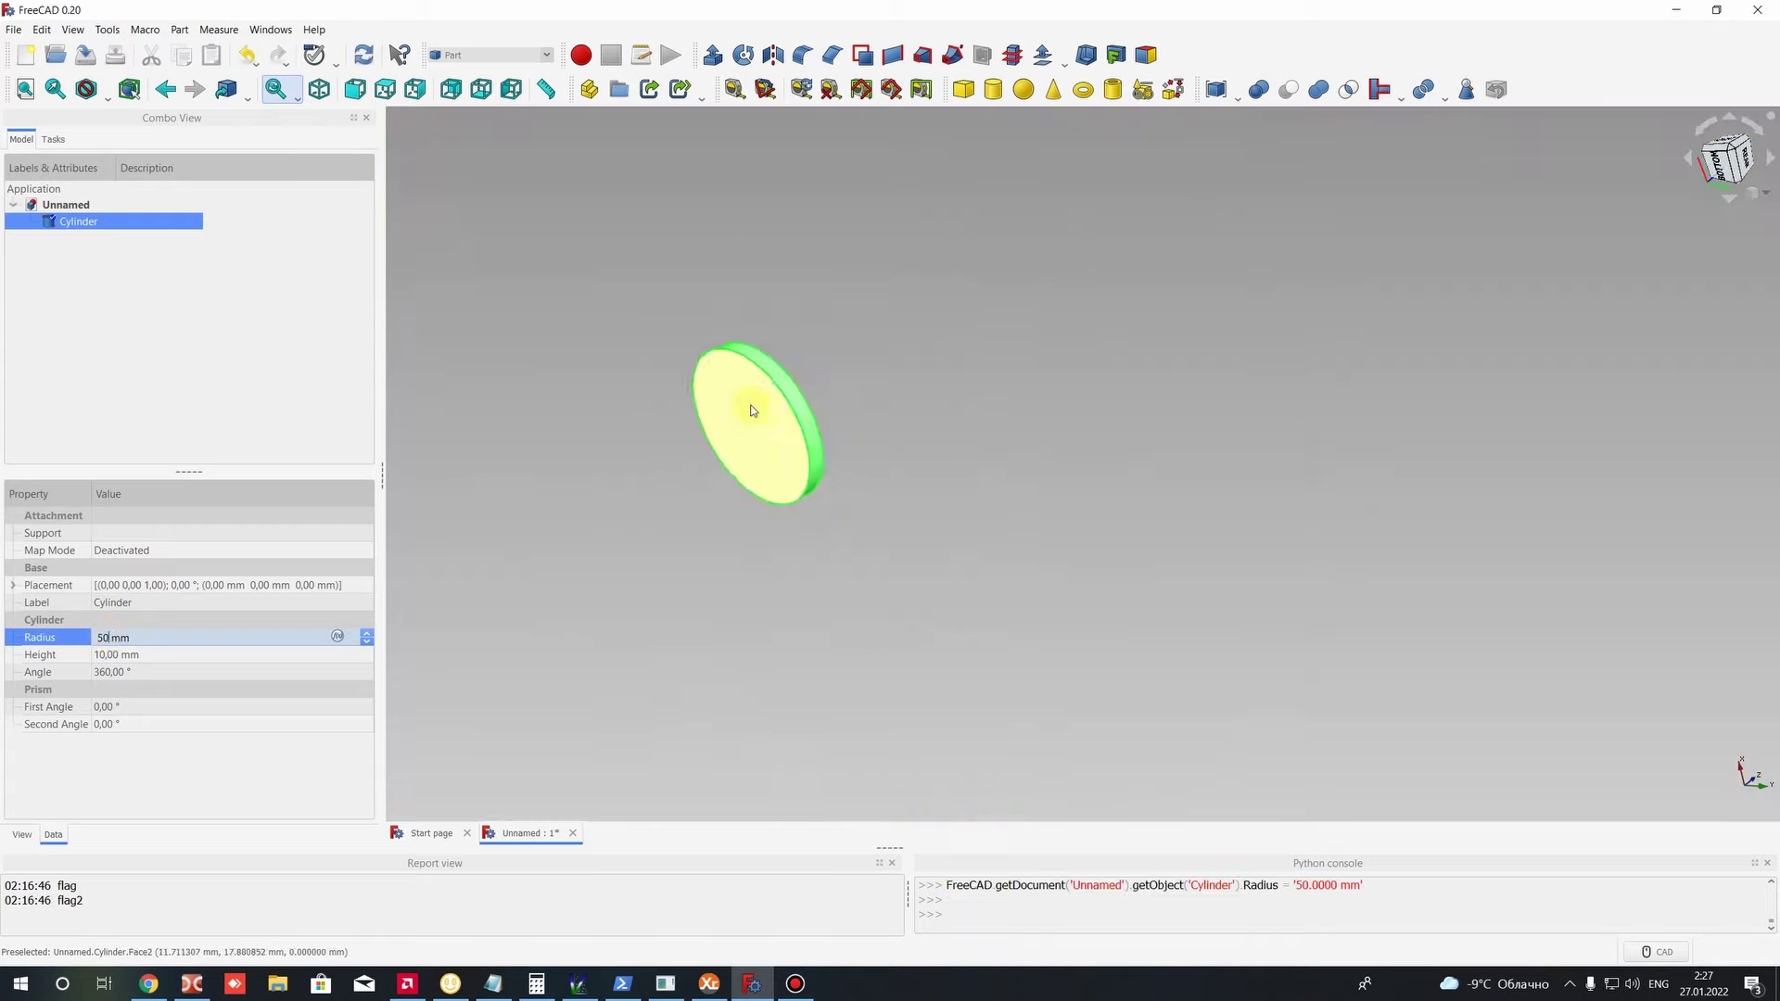
click(111, 654)
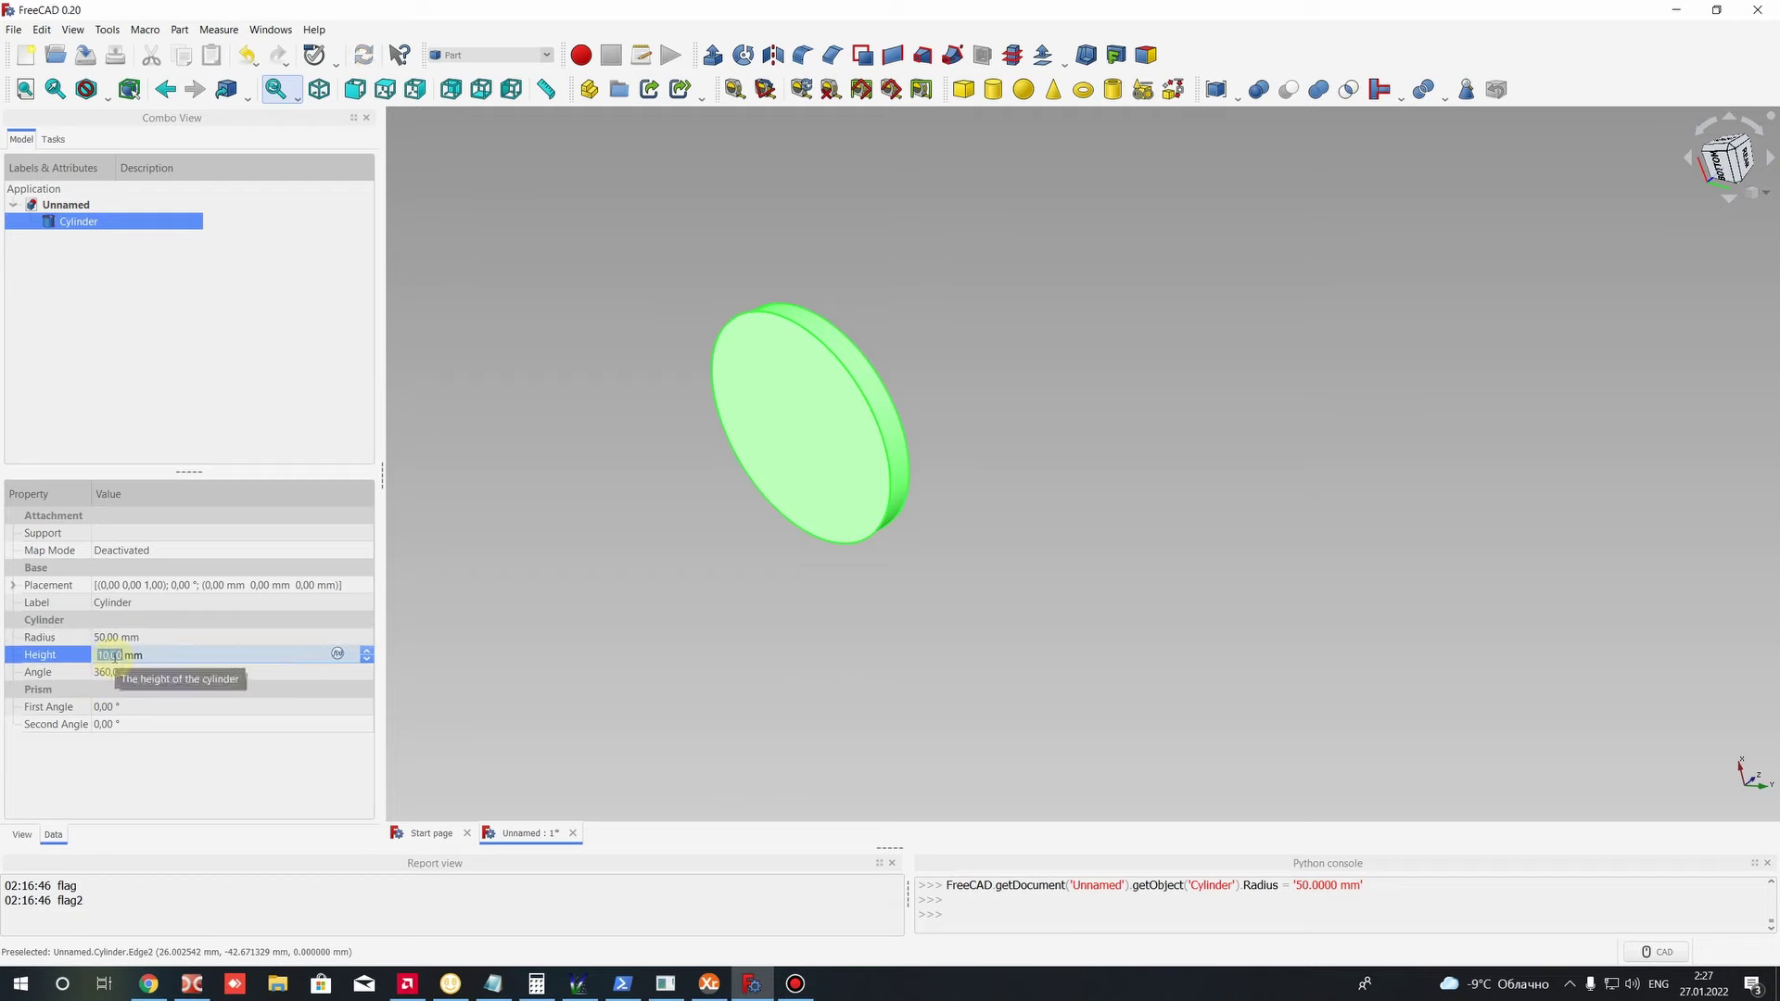
text(300)
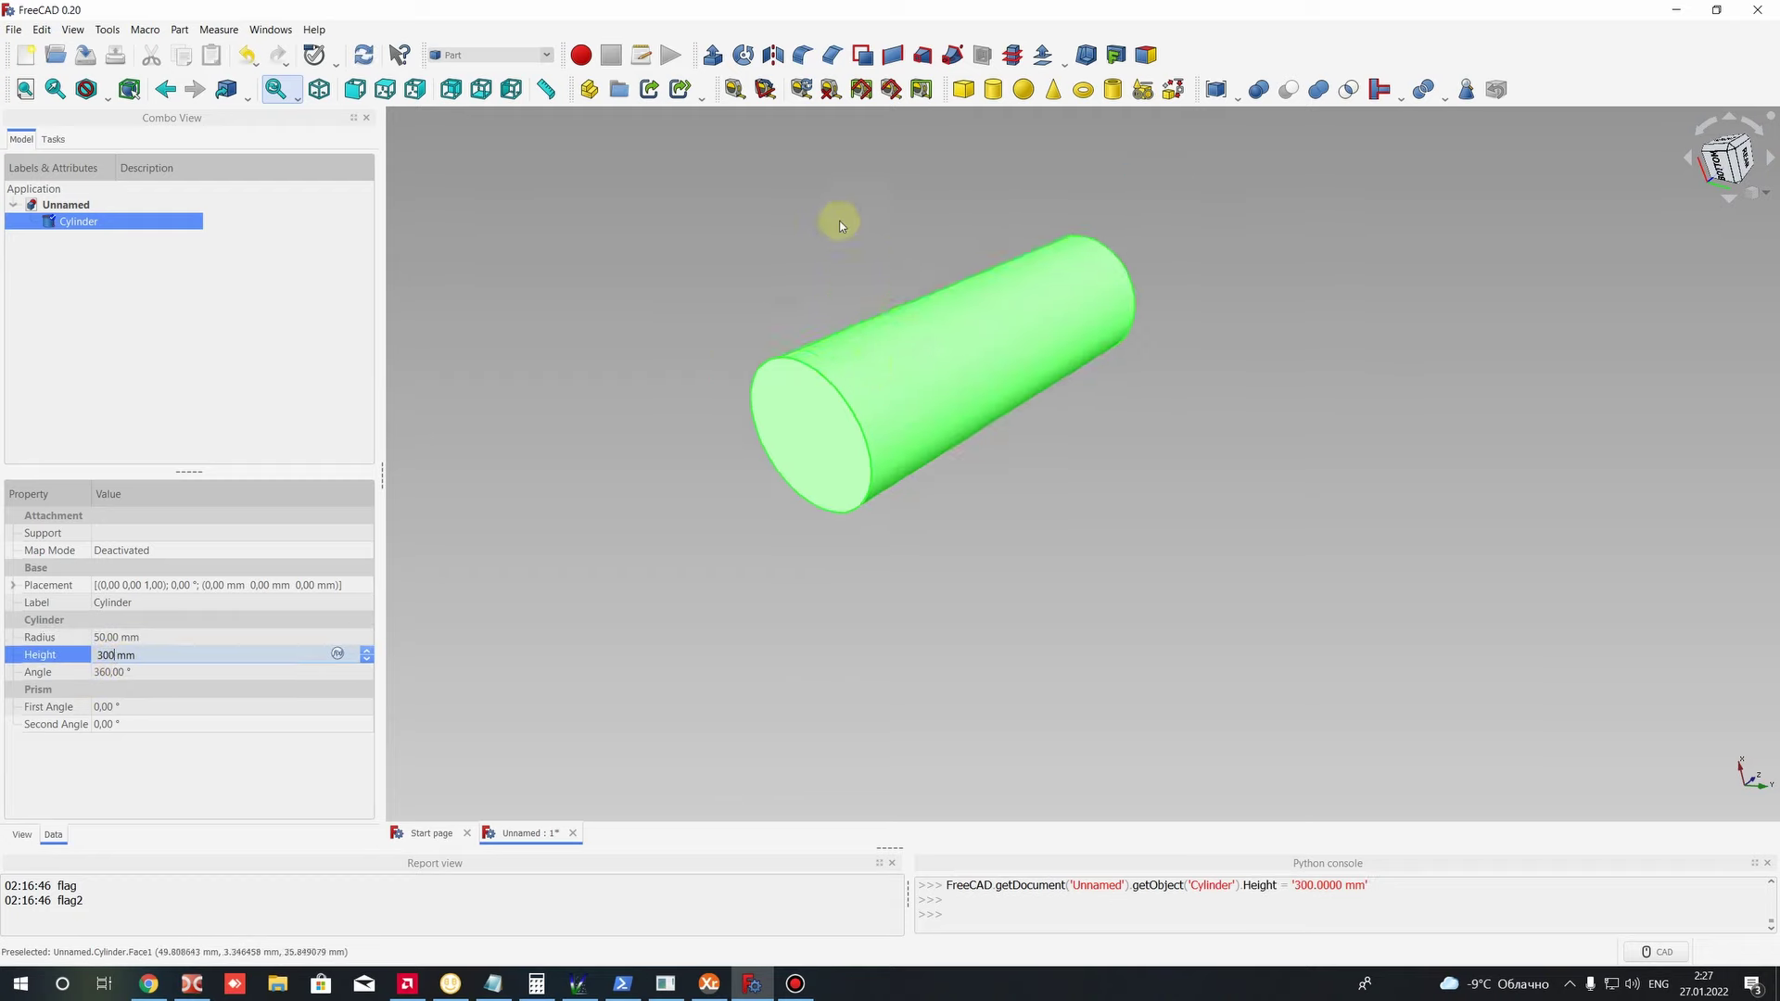
middle_drag(997, 553, 461, 569)
click(651, 311)
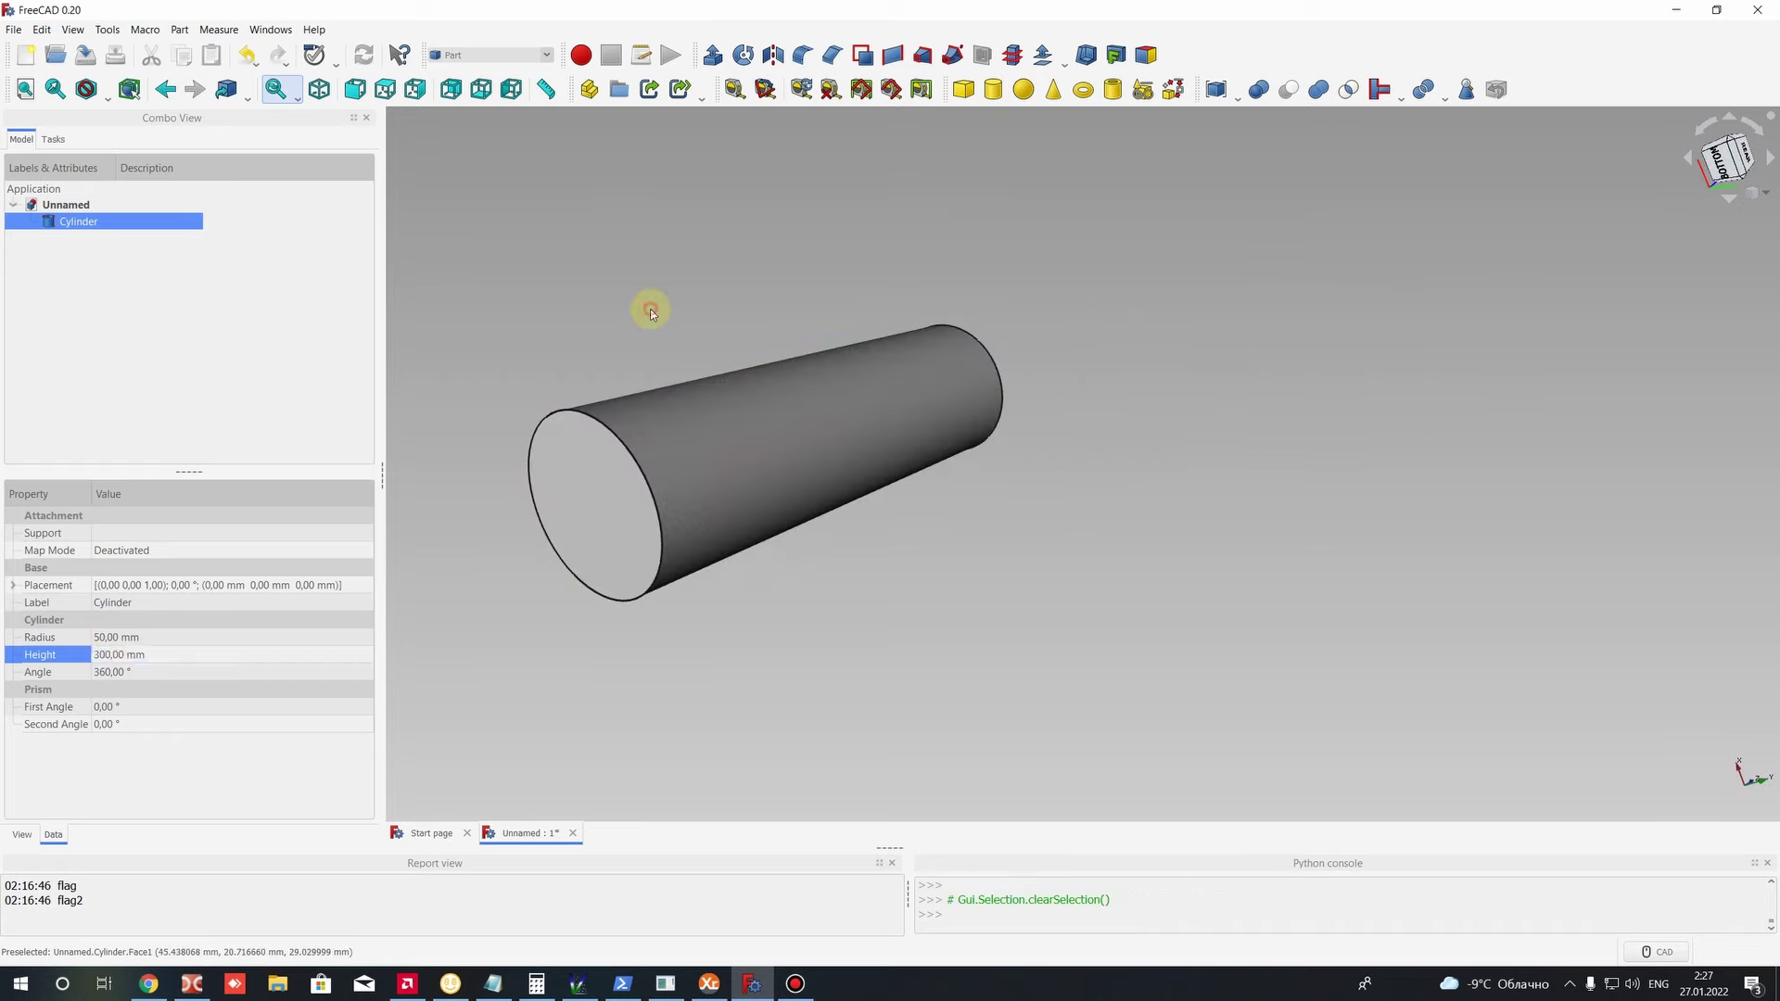
middle_drag(650, 312, 822, 556)
click(71, 223)
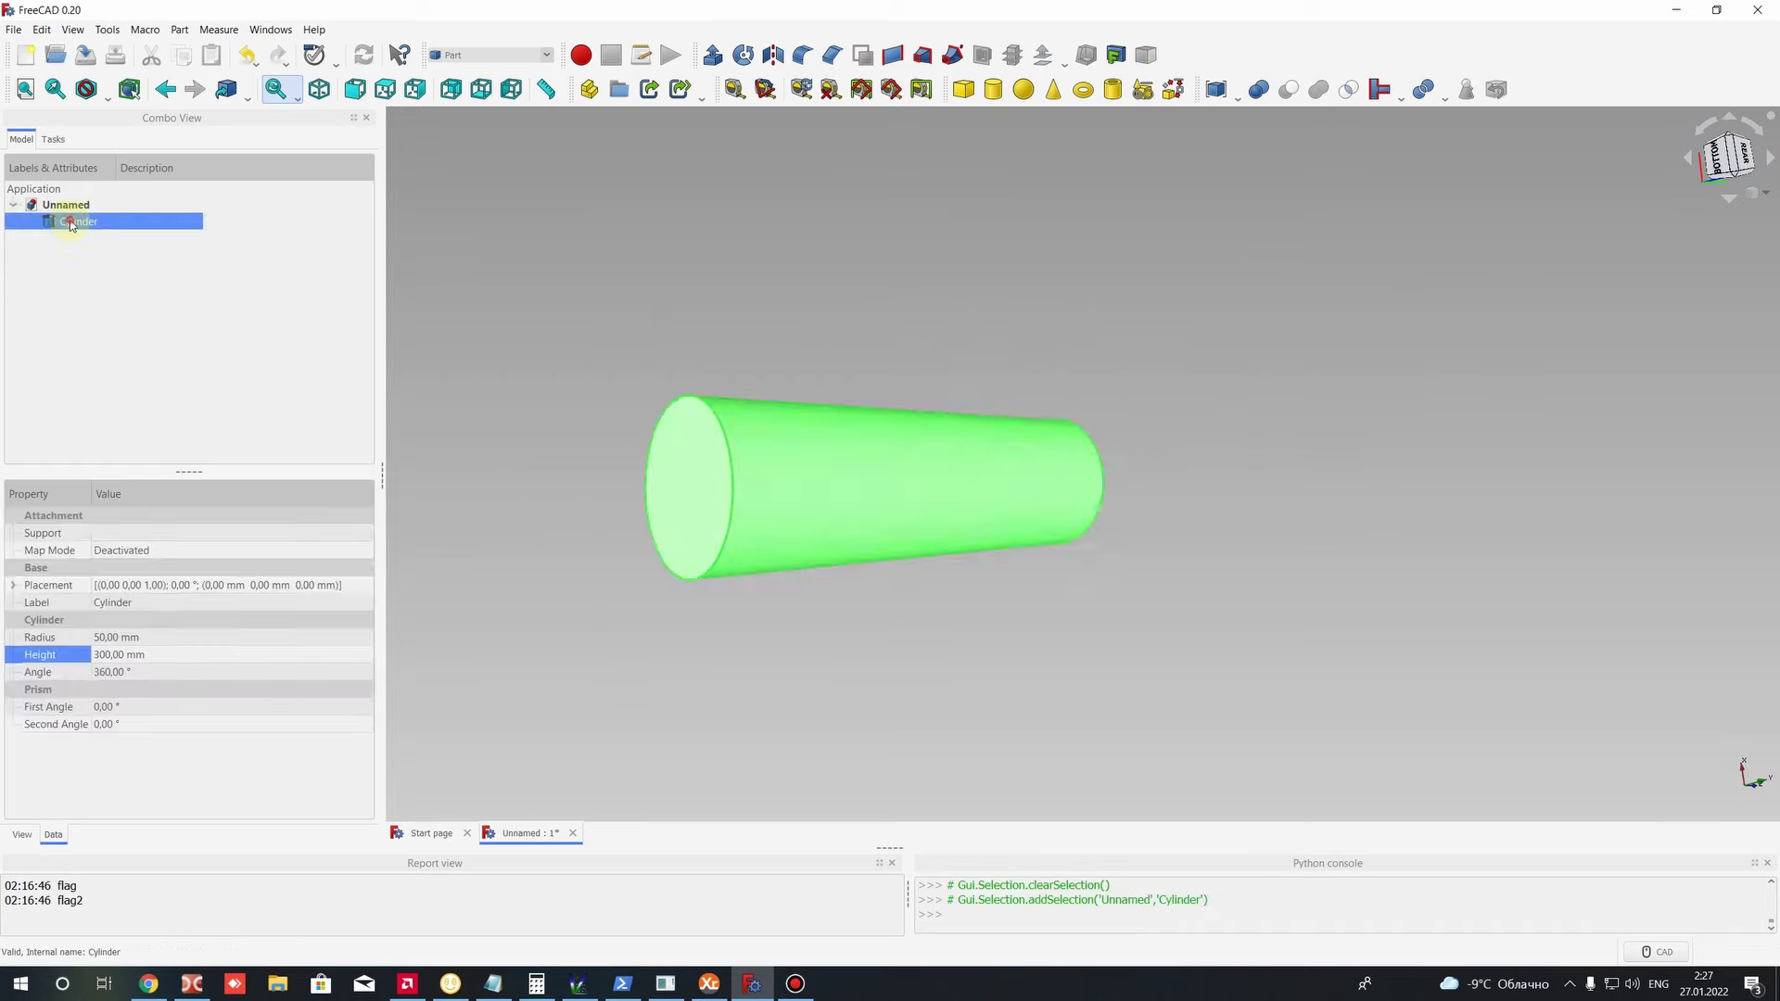
Step: Change the cylinder's Angle property to 359.90° instead of a full 360°
click(105, 673)
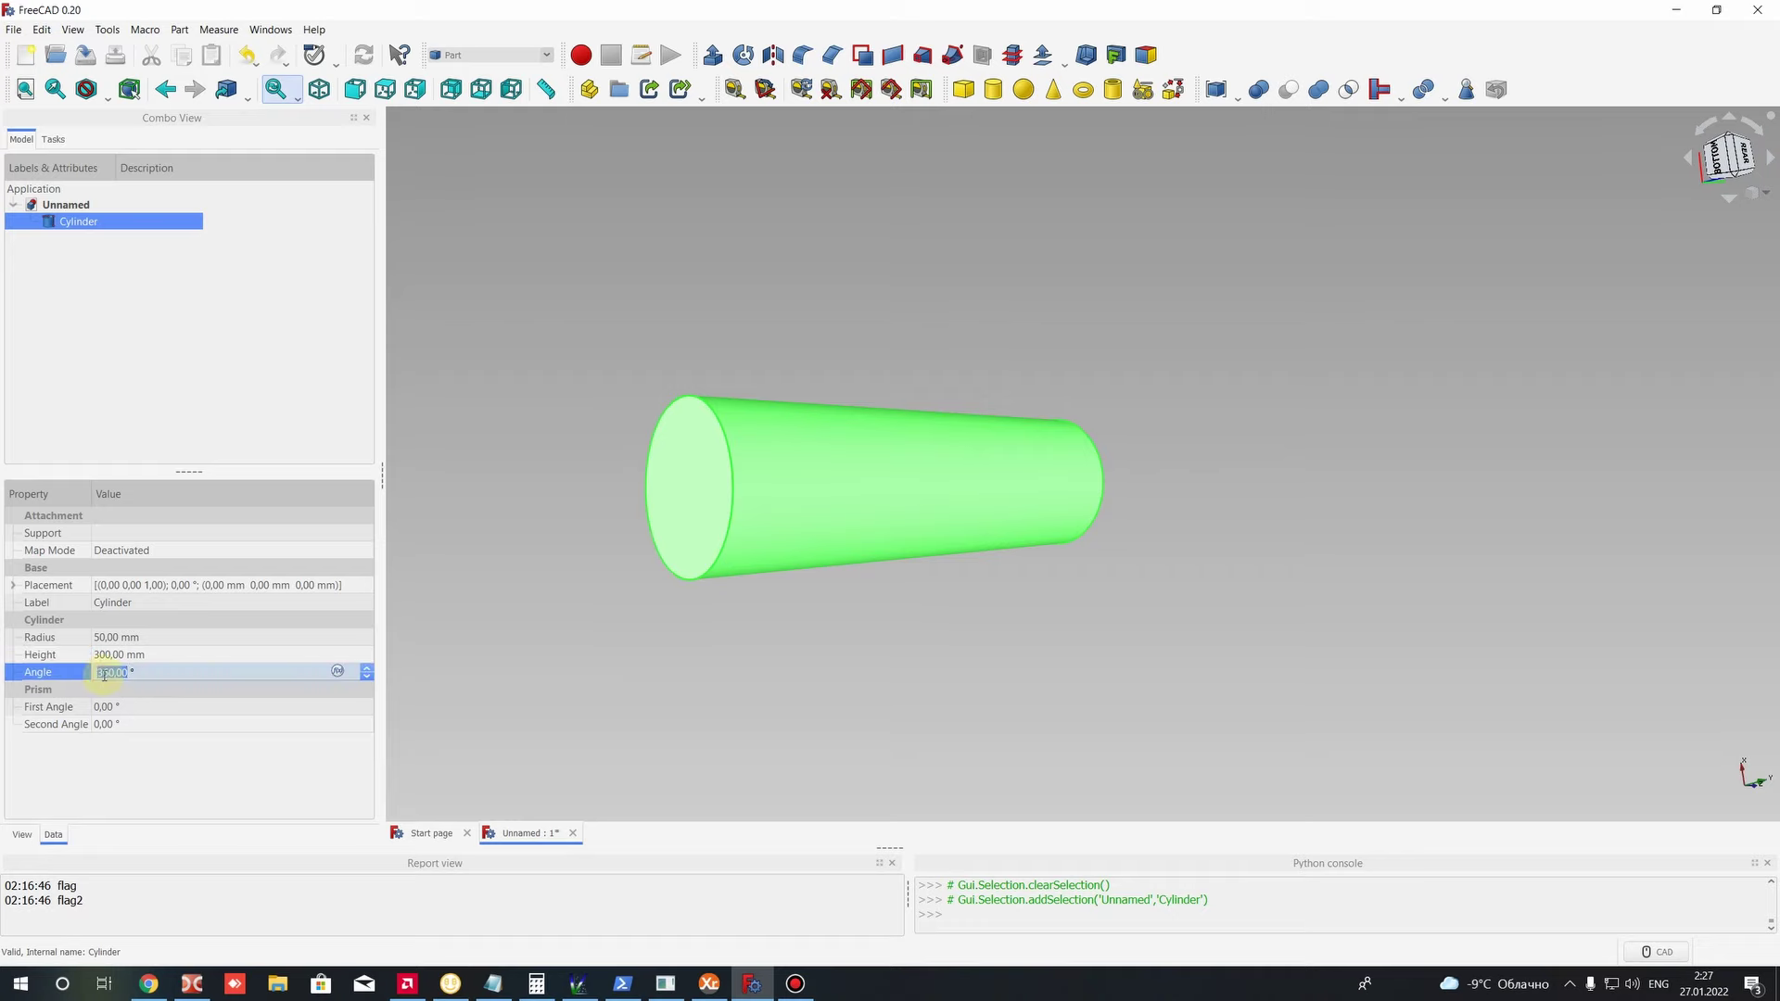
scroll(675, 485, up, 1)
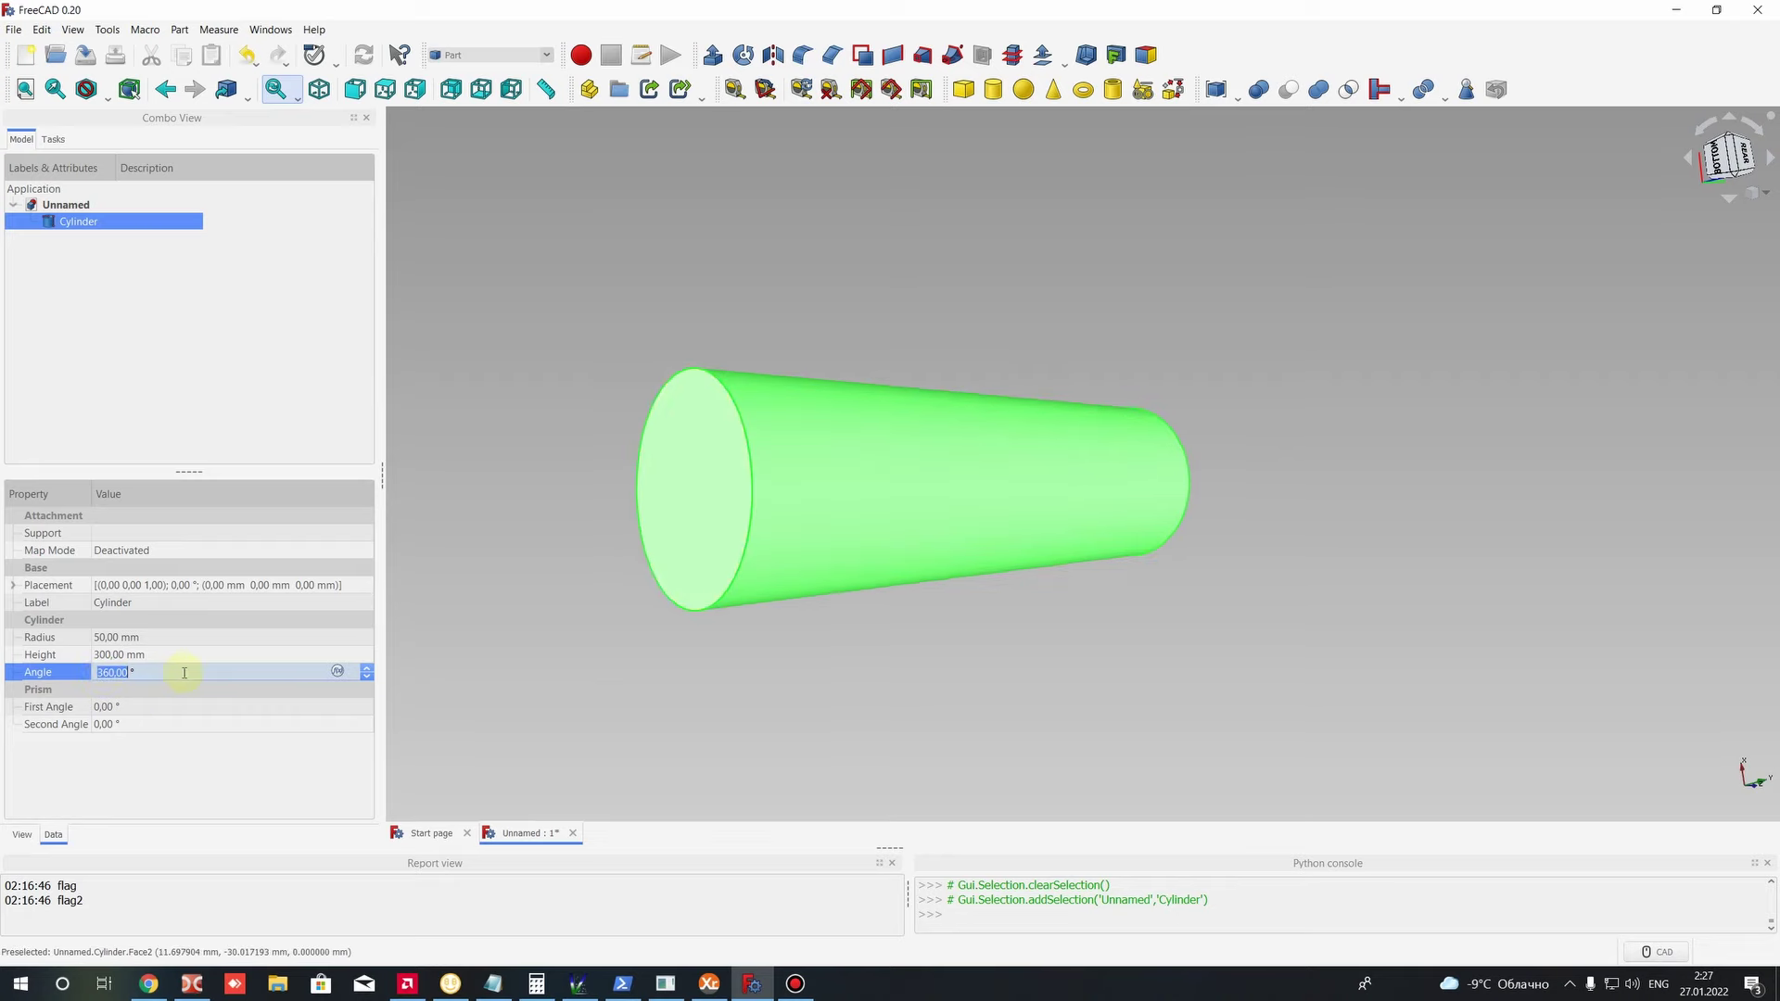
text(35)
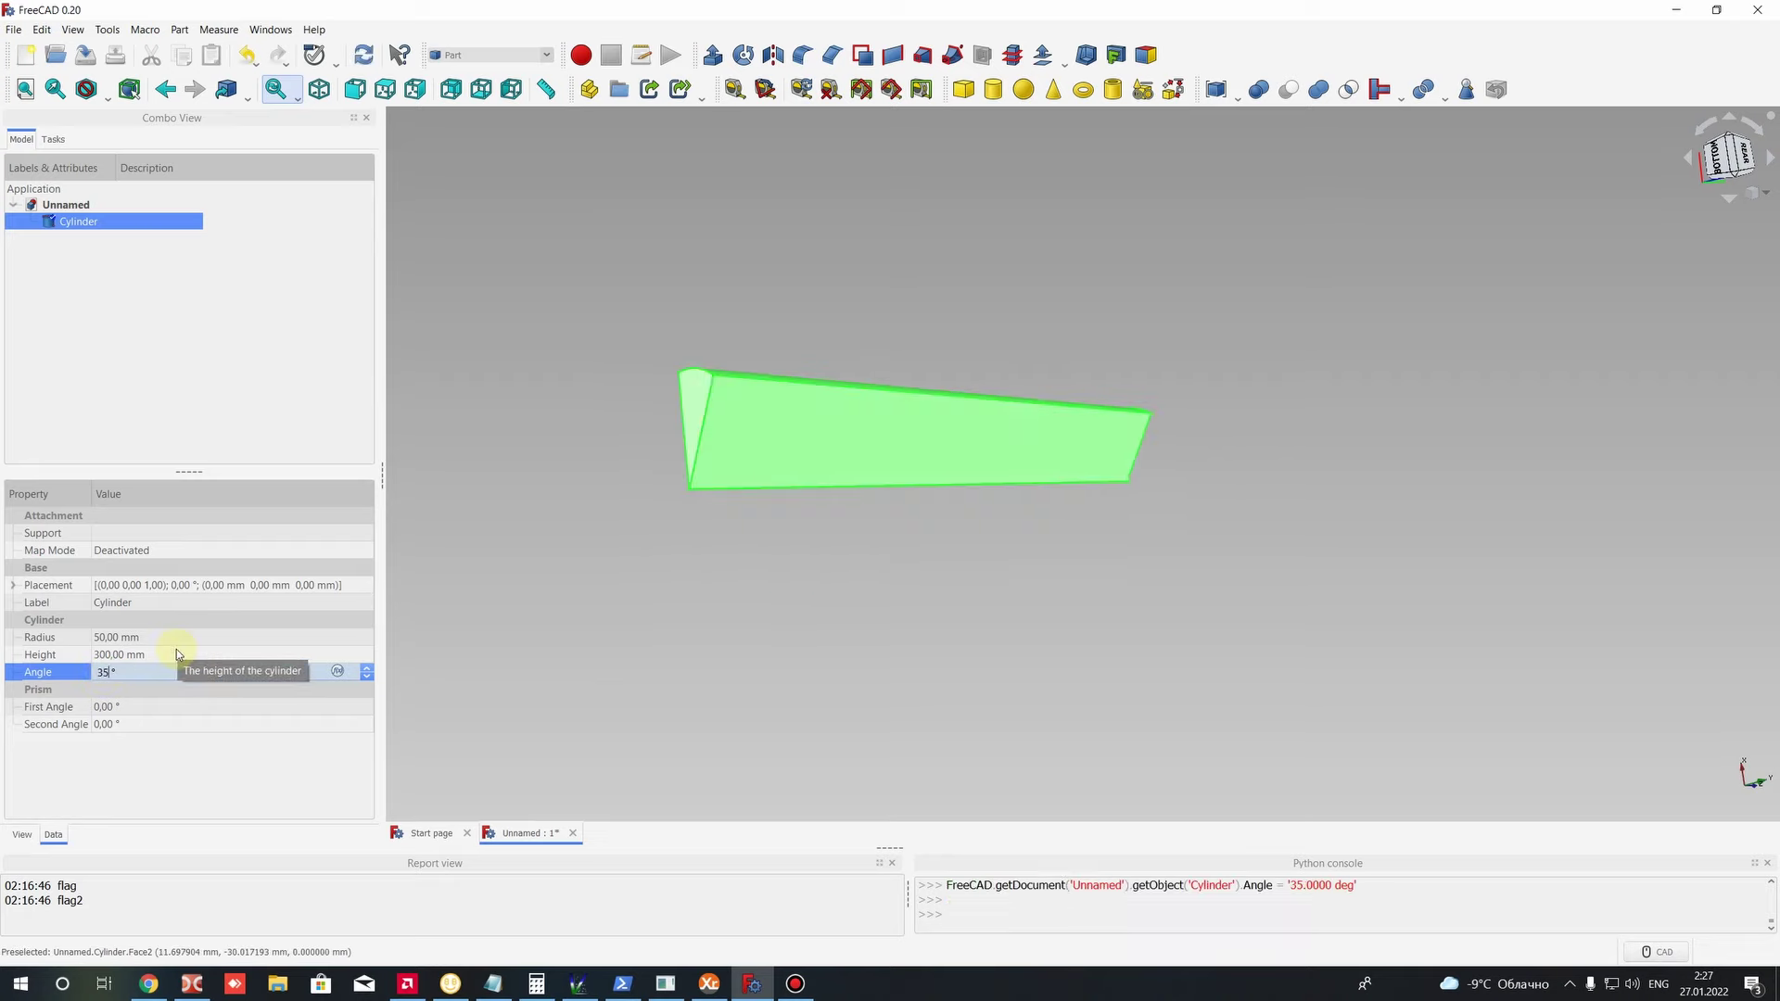
text(5,9)
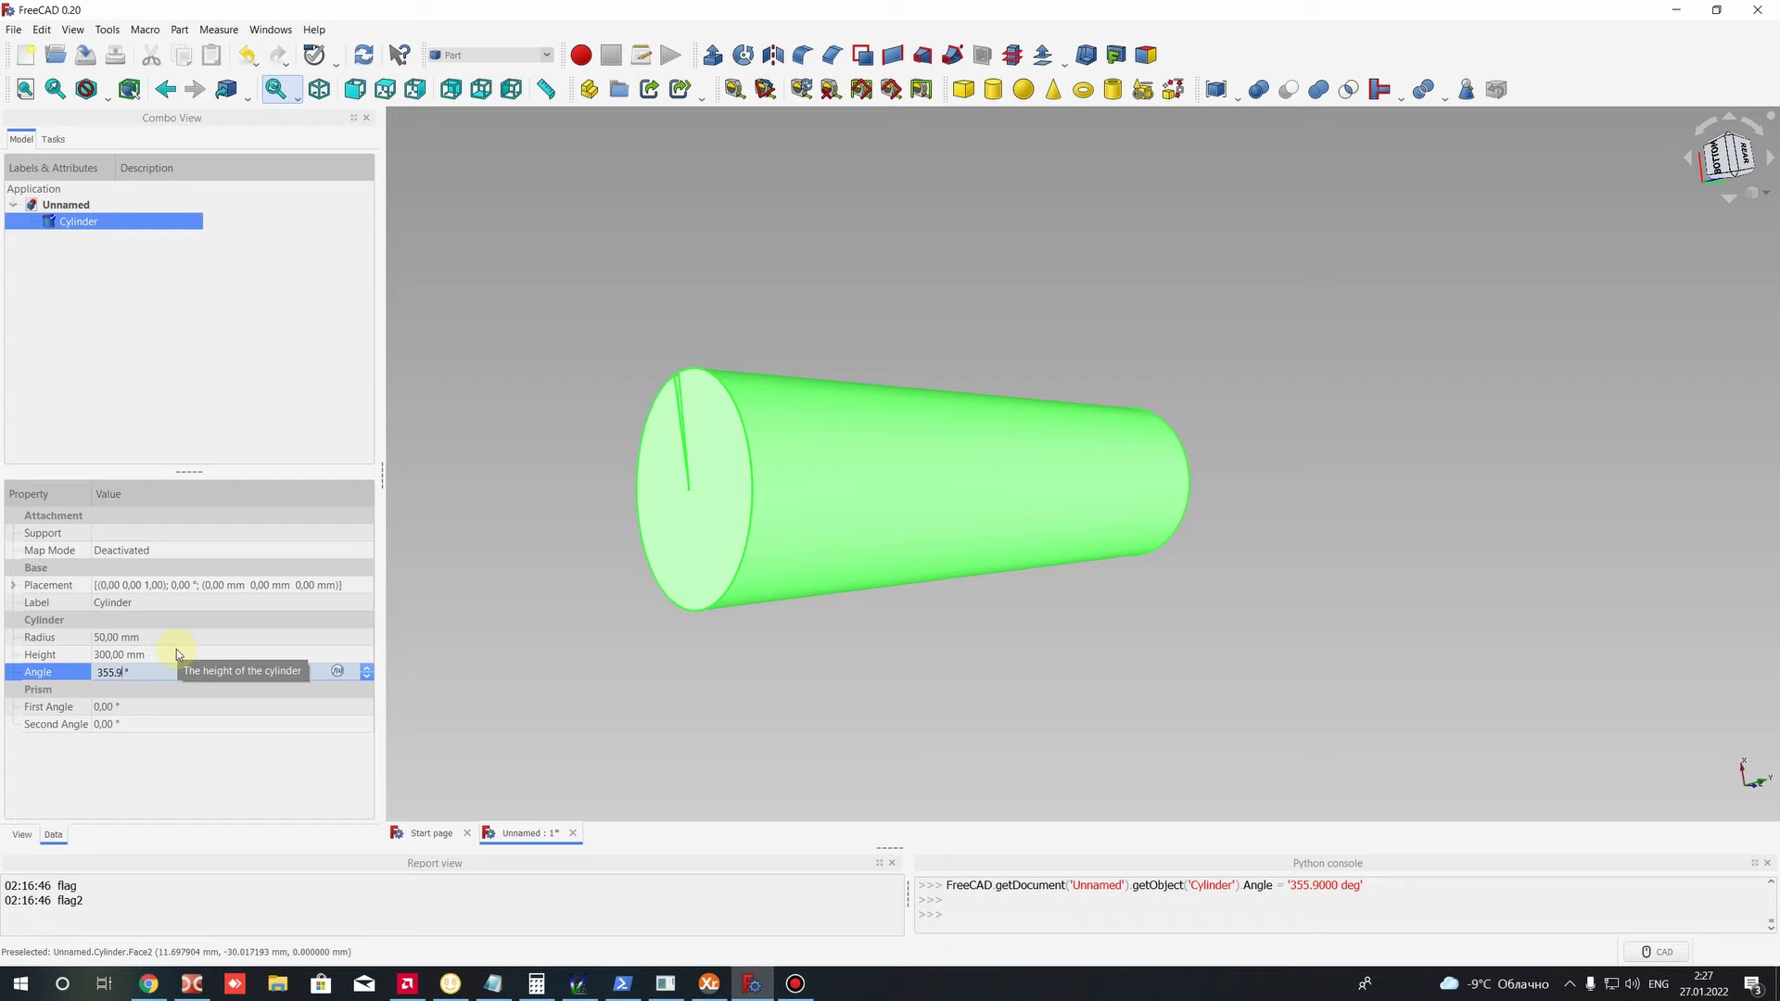
key(Return)
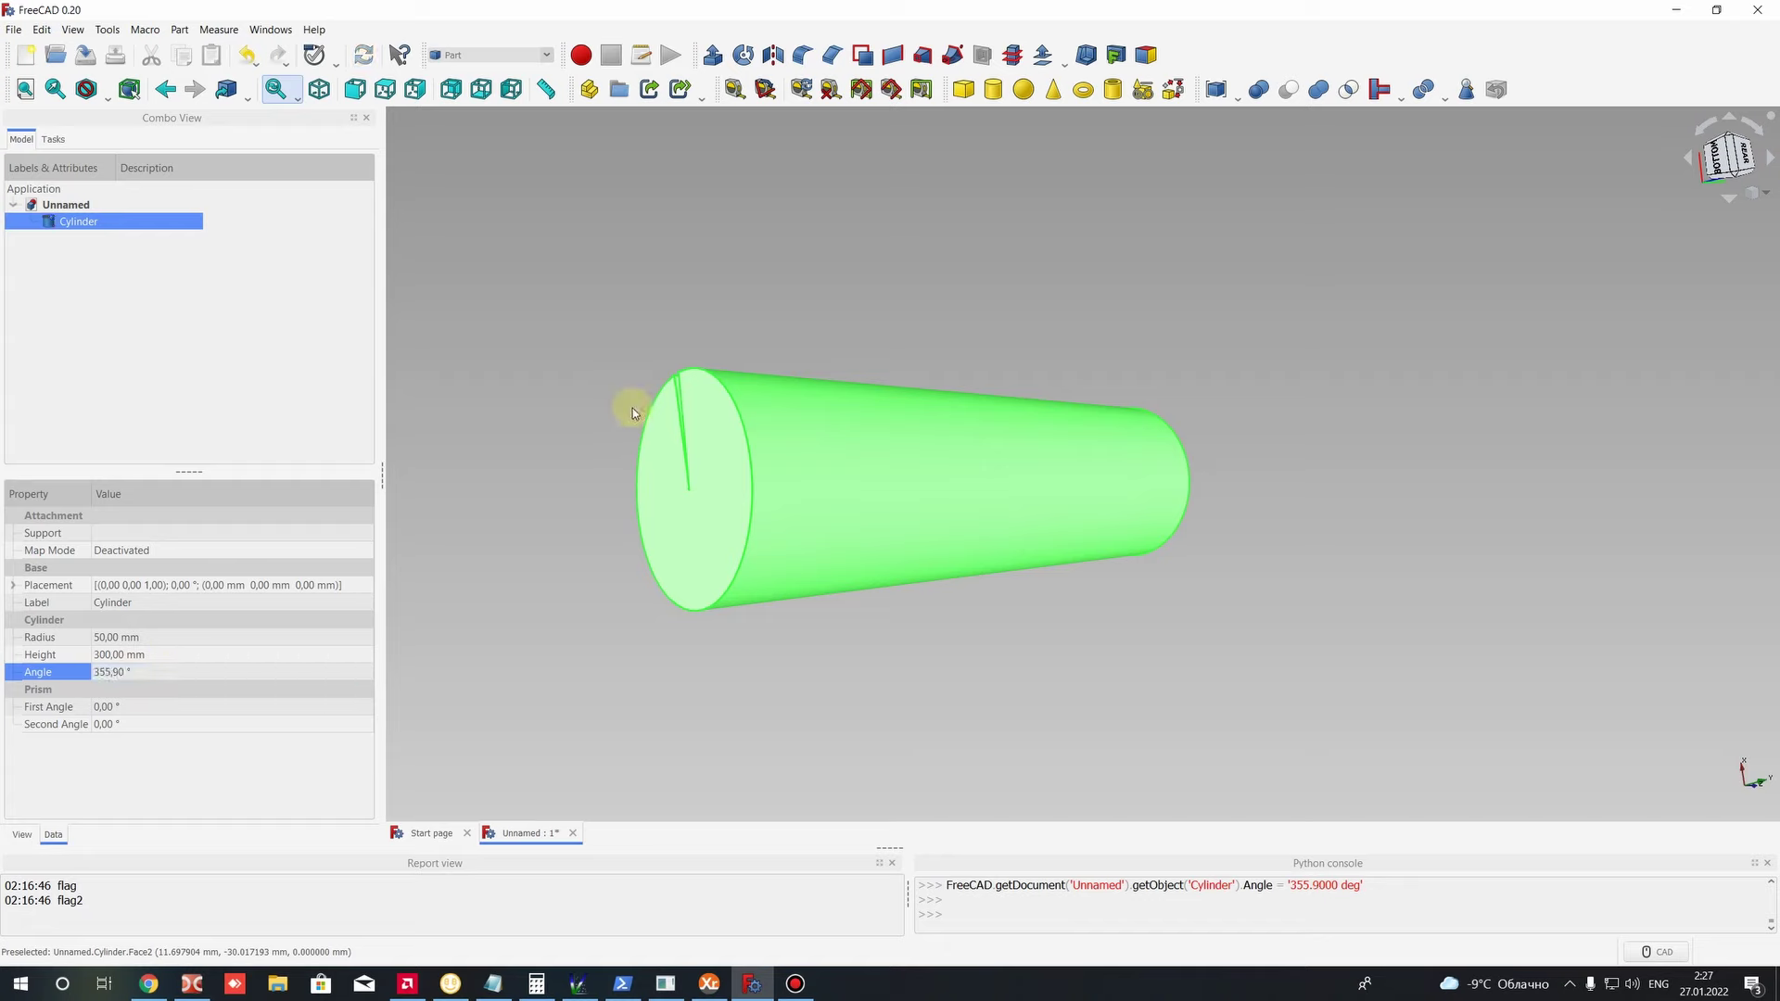
click(110, 670)
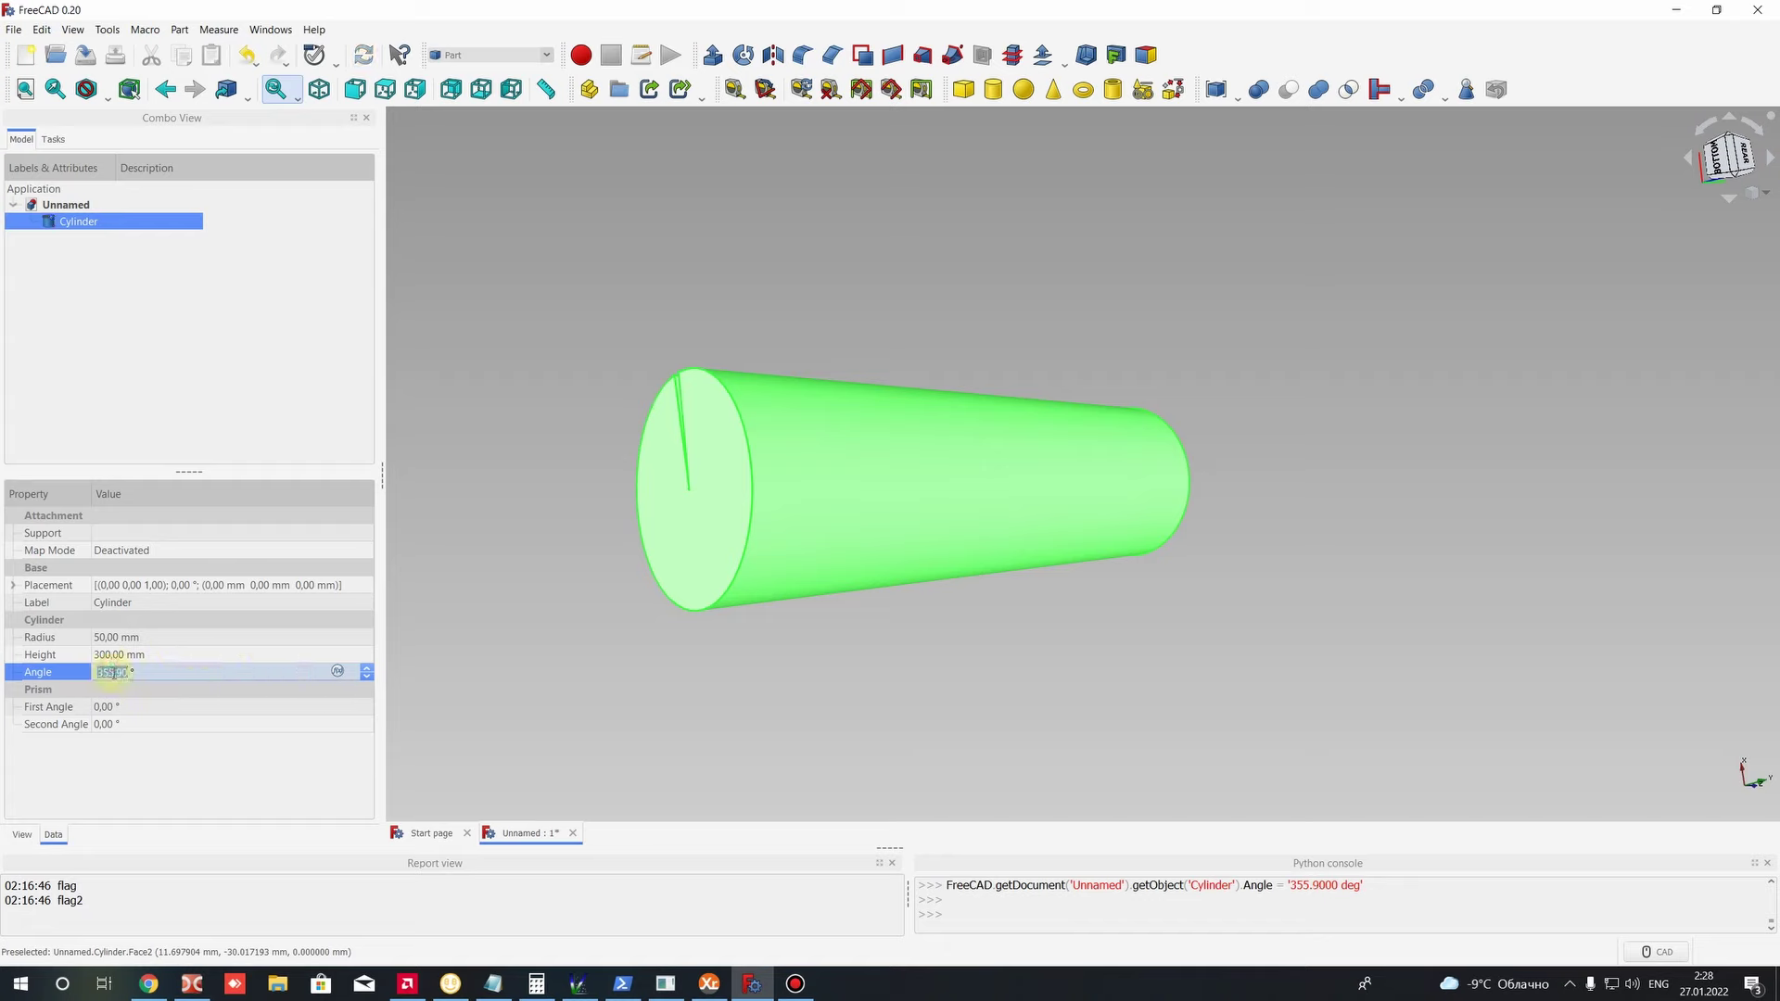
text(359)
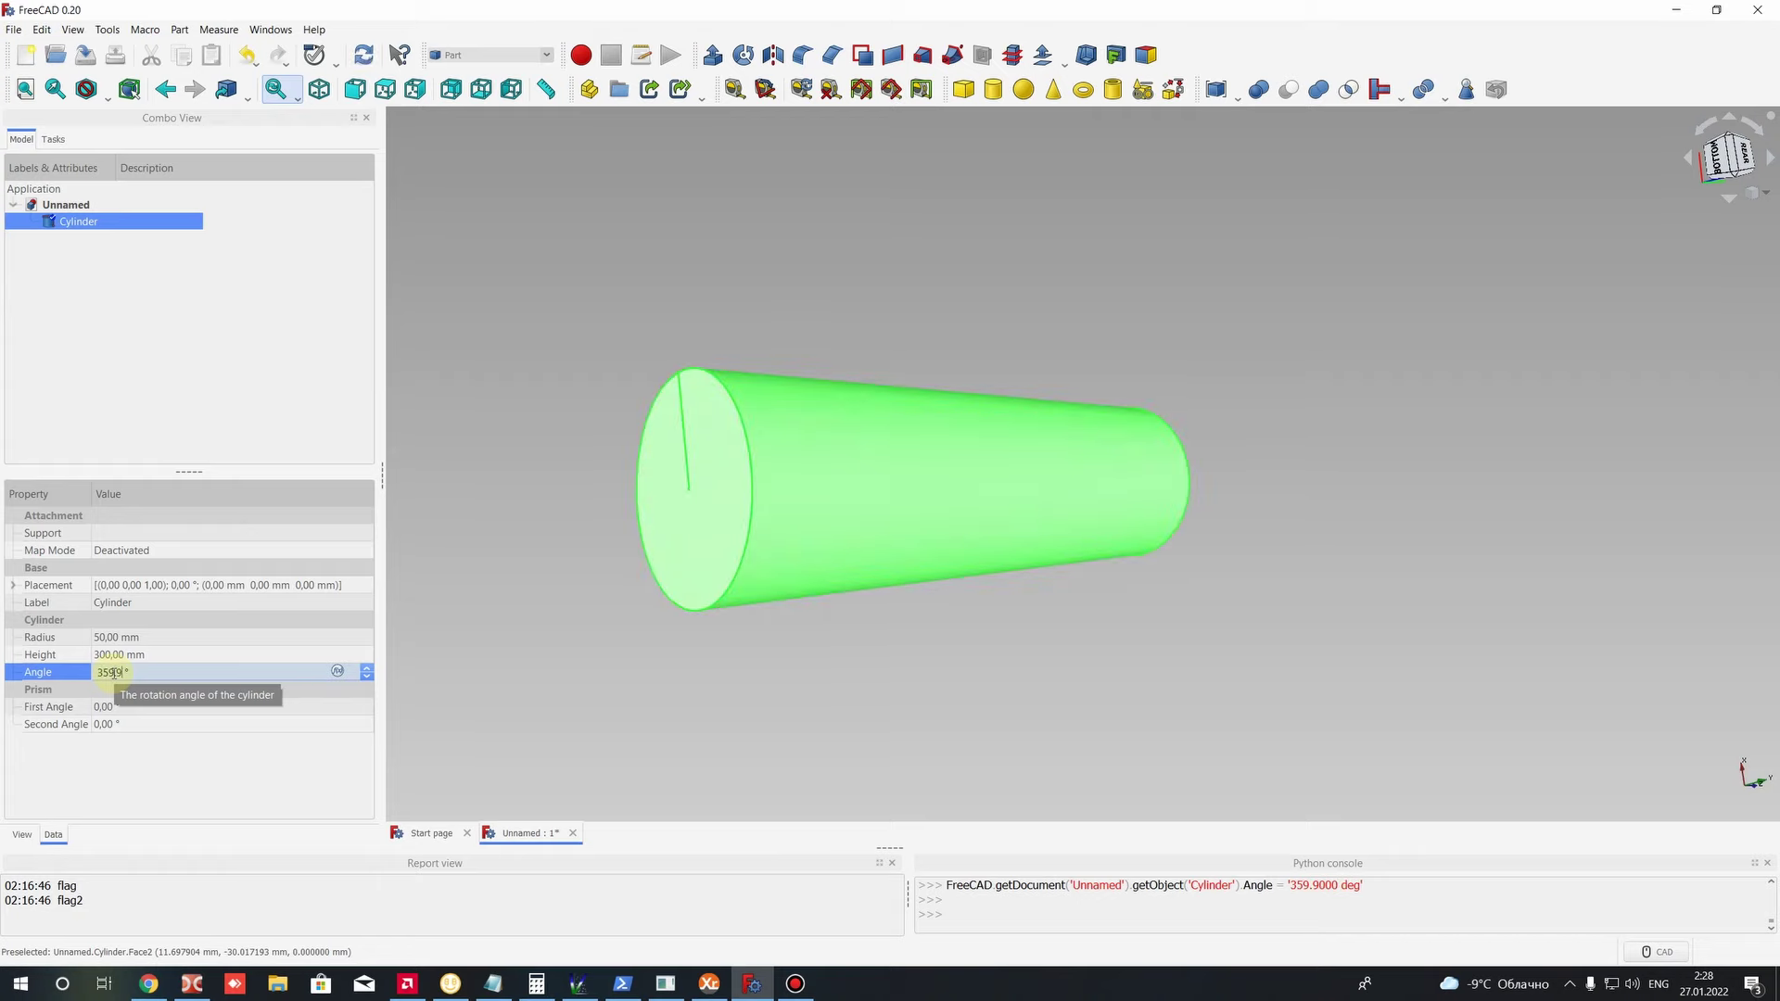
key(Return)
Step: Orbit and zoom around the cylinder to inspect its slit, then clear the selection
scroll(686, 334, up, 6)
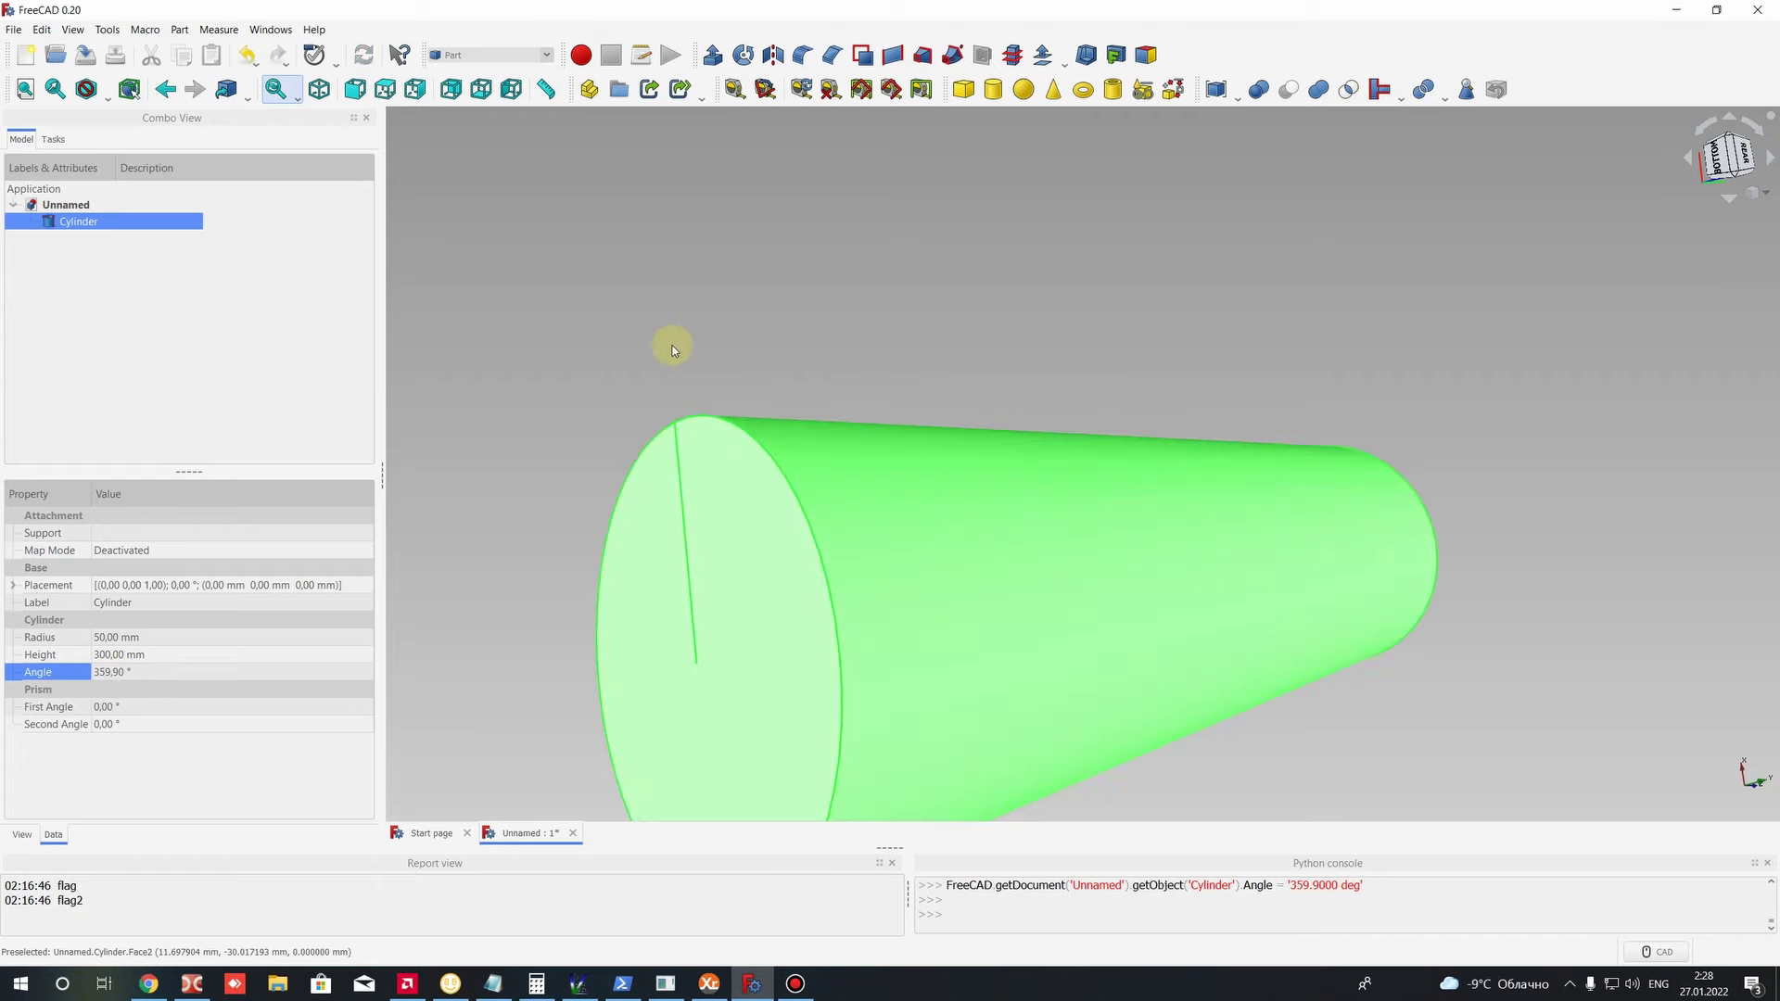
middle_drag(1118, 458, 760, 377)
scroll(732, 362, up, 3)
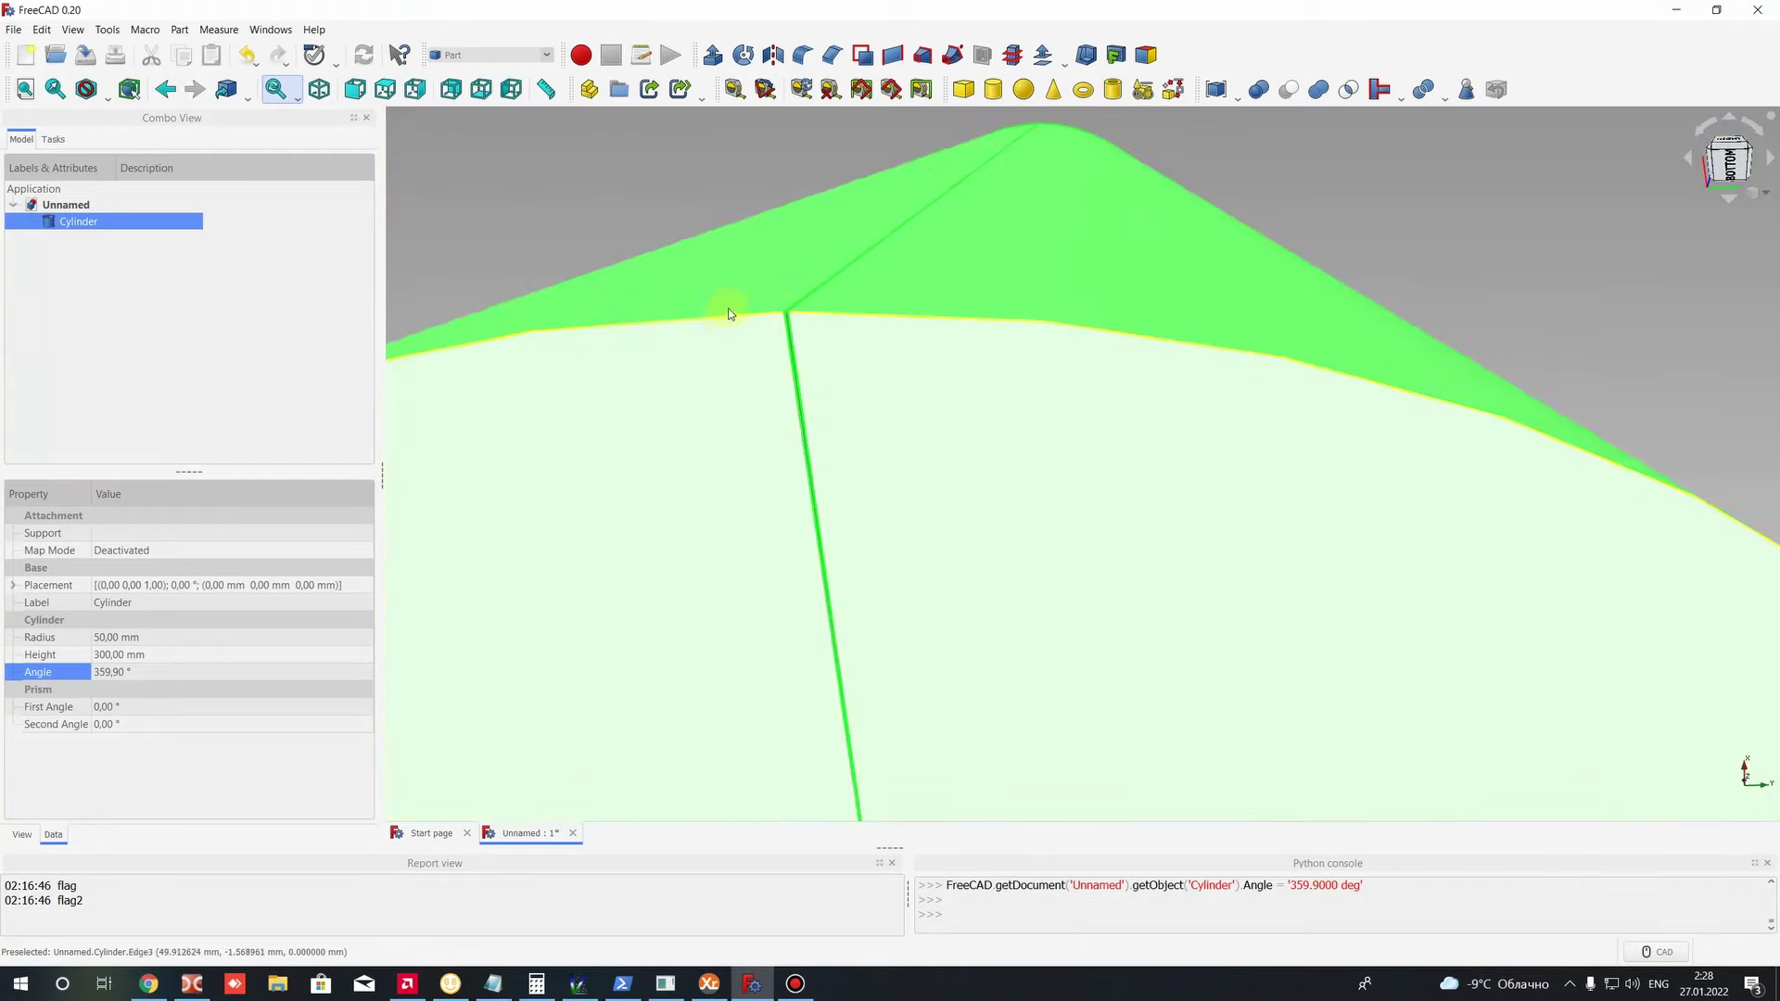
scroll(790, 317, down, 4)
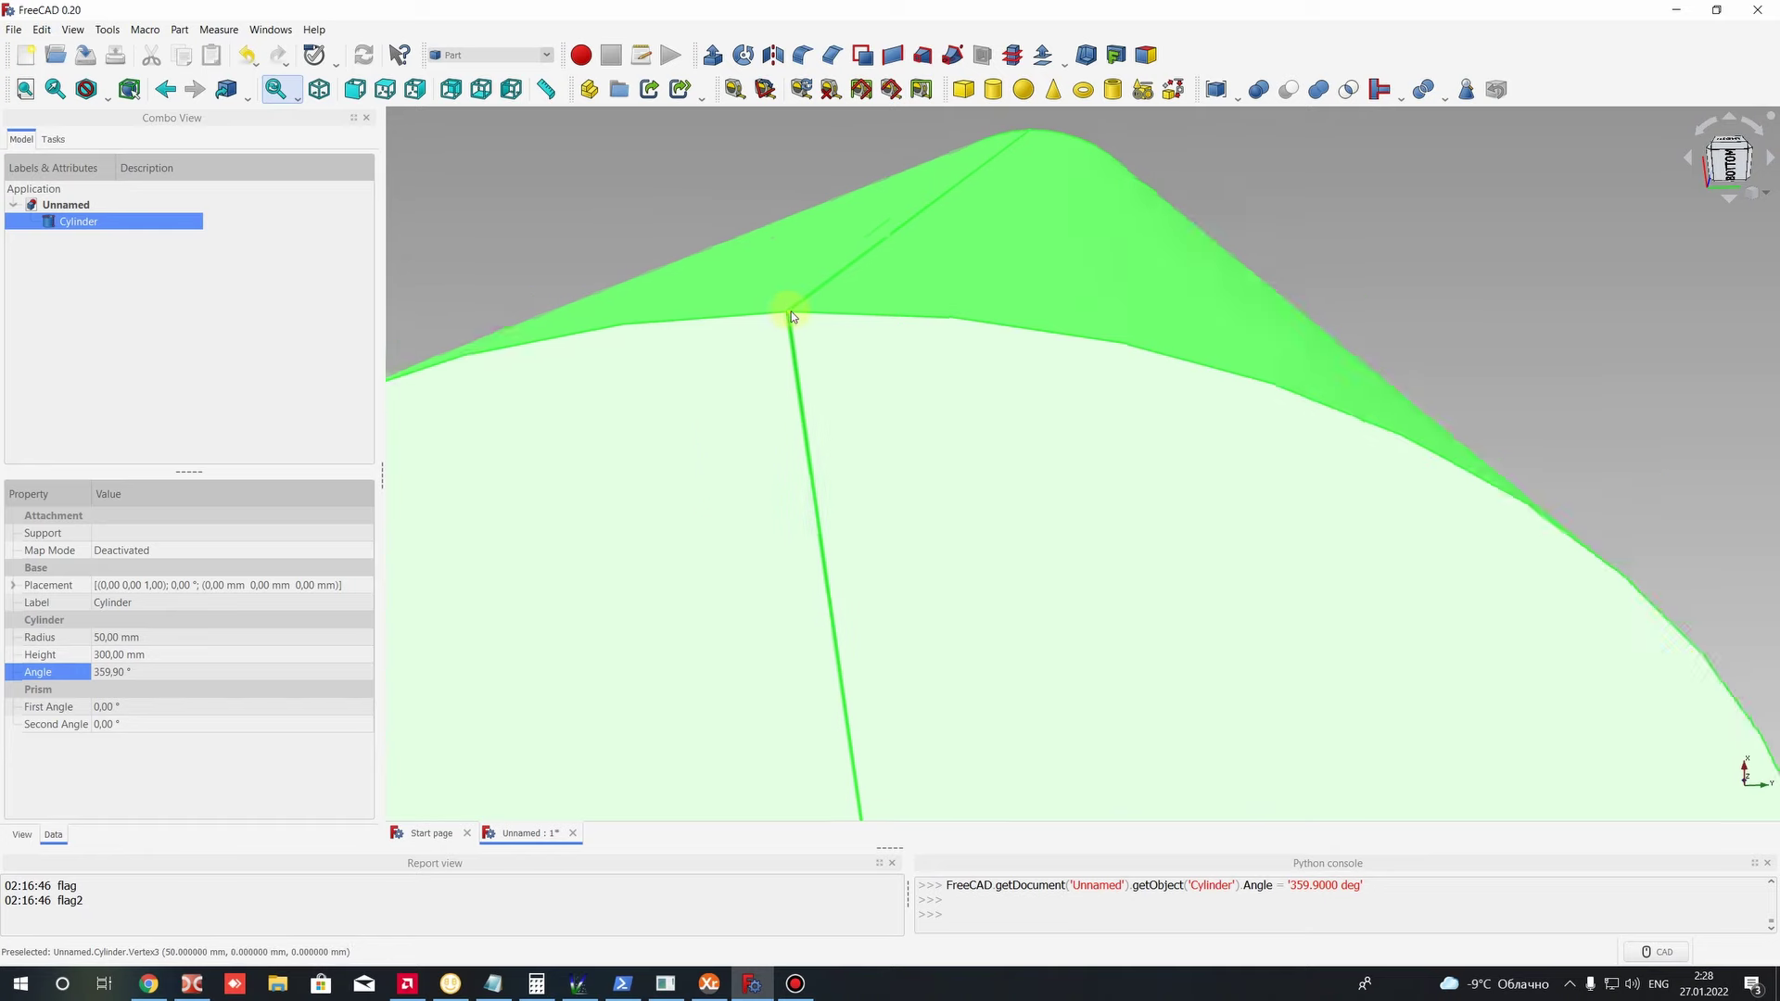
click(1059, 295)
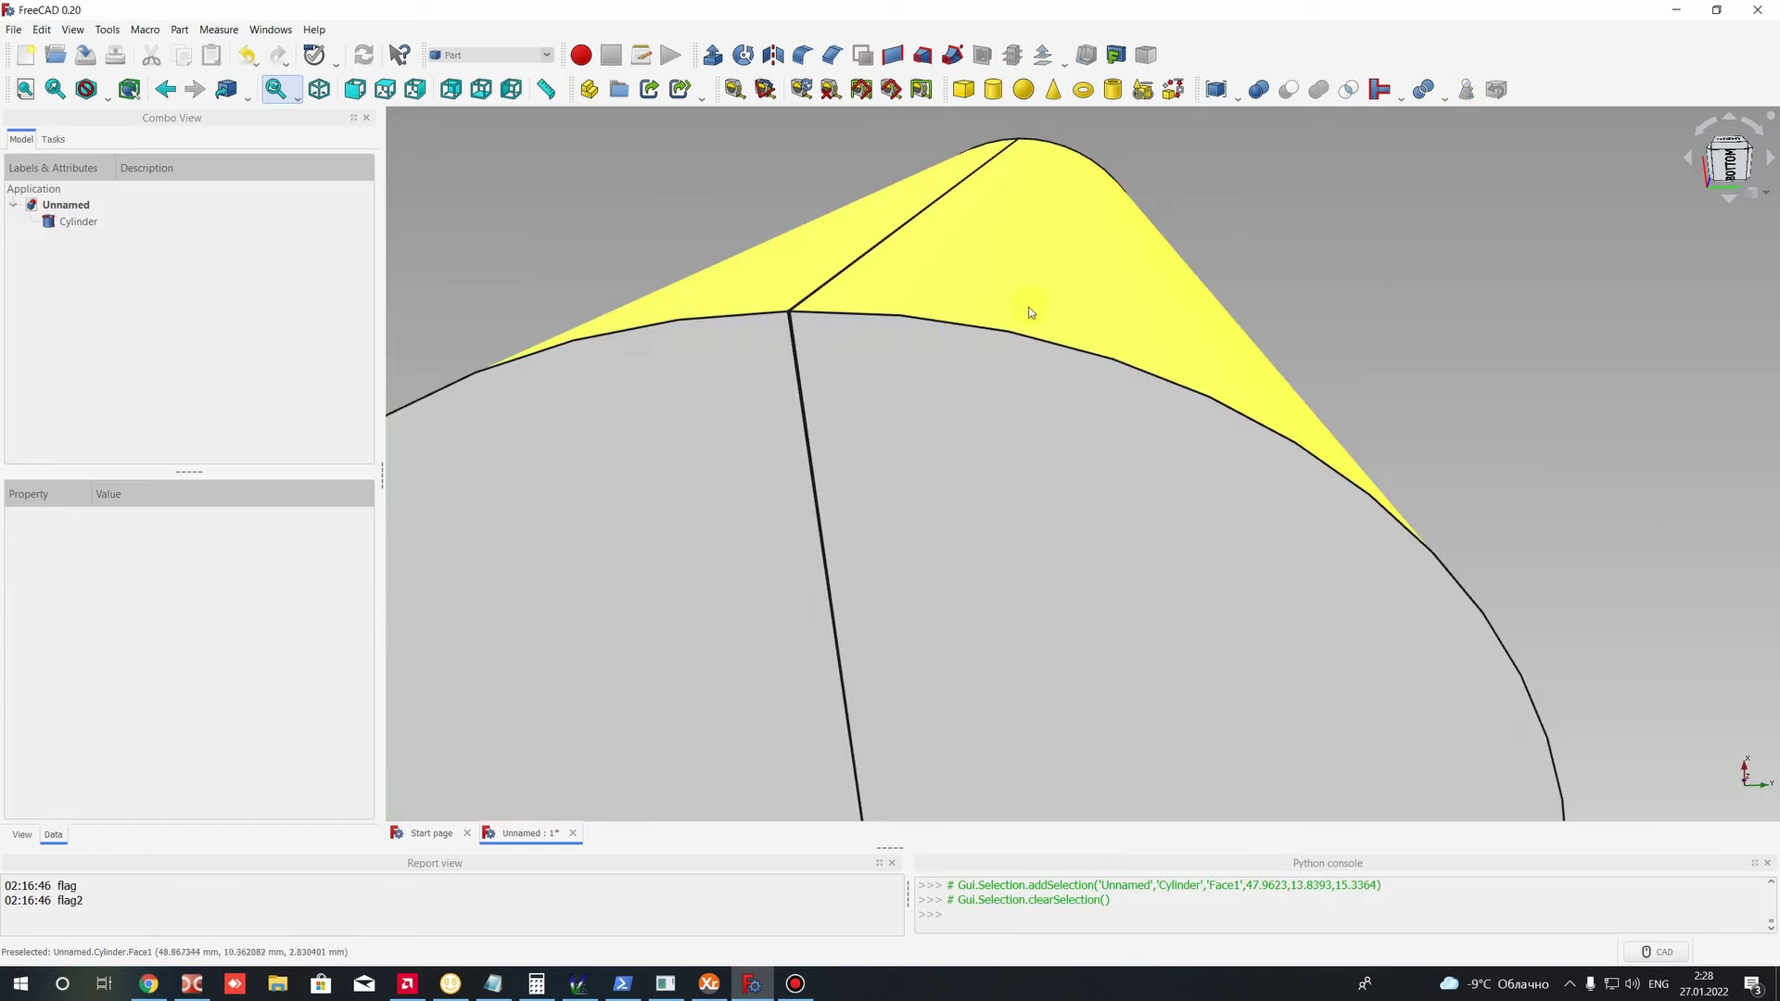
scroll(1020, 282, down, 3)
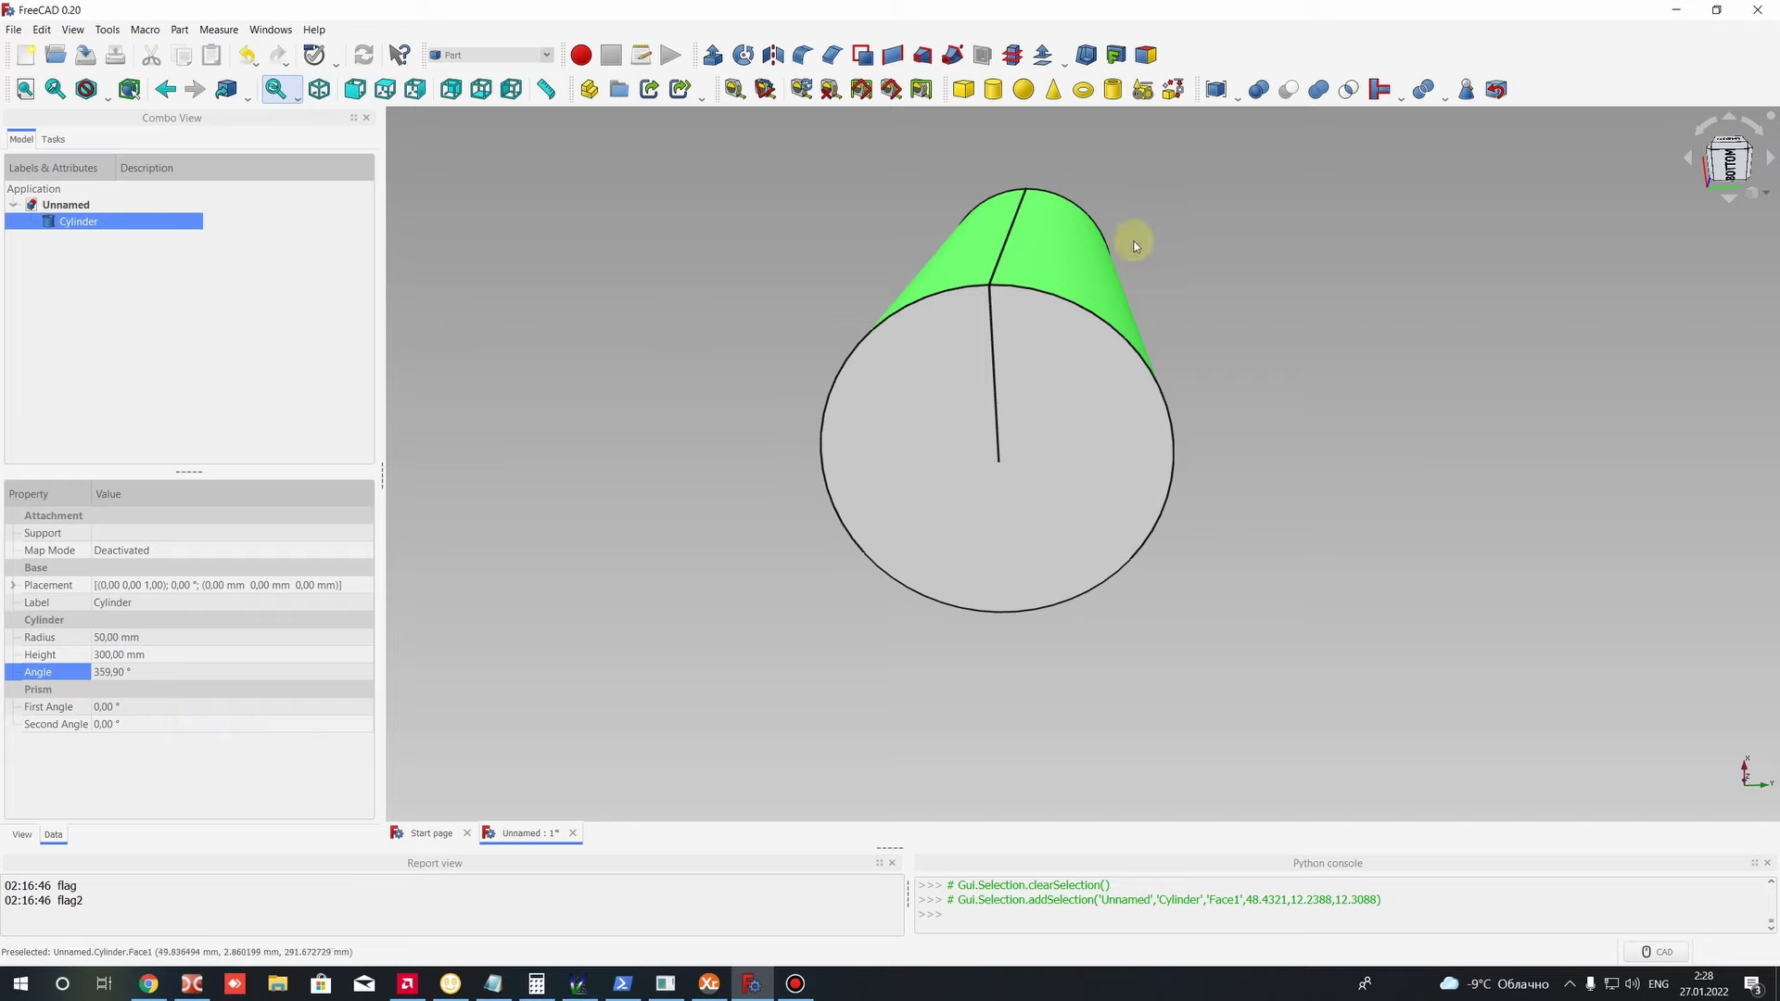
middle_drag(1227, 385, 1113, 409)
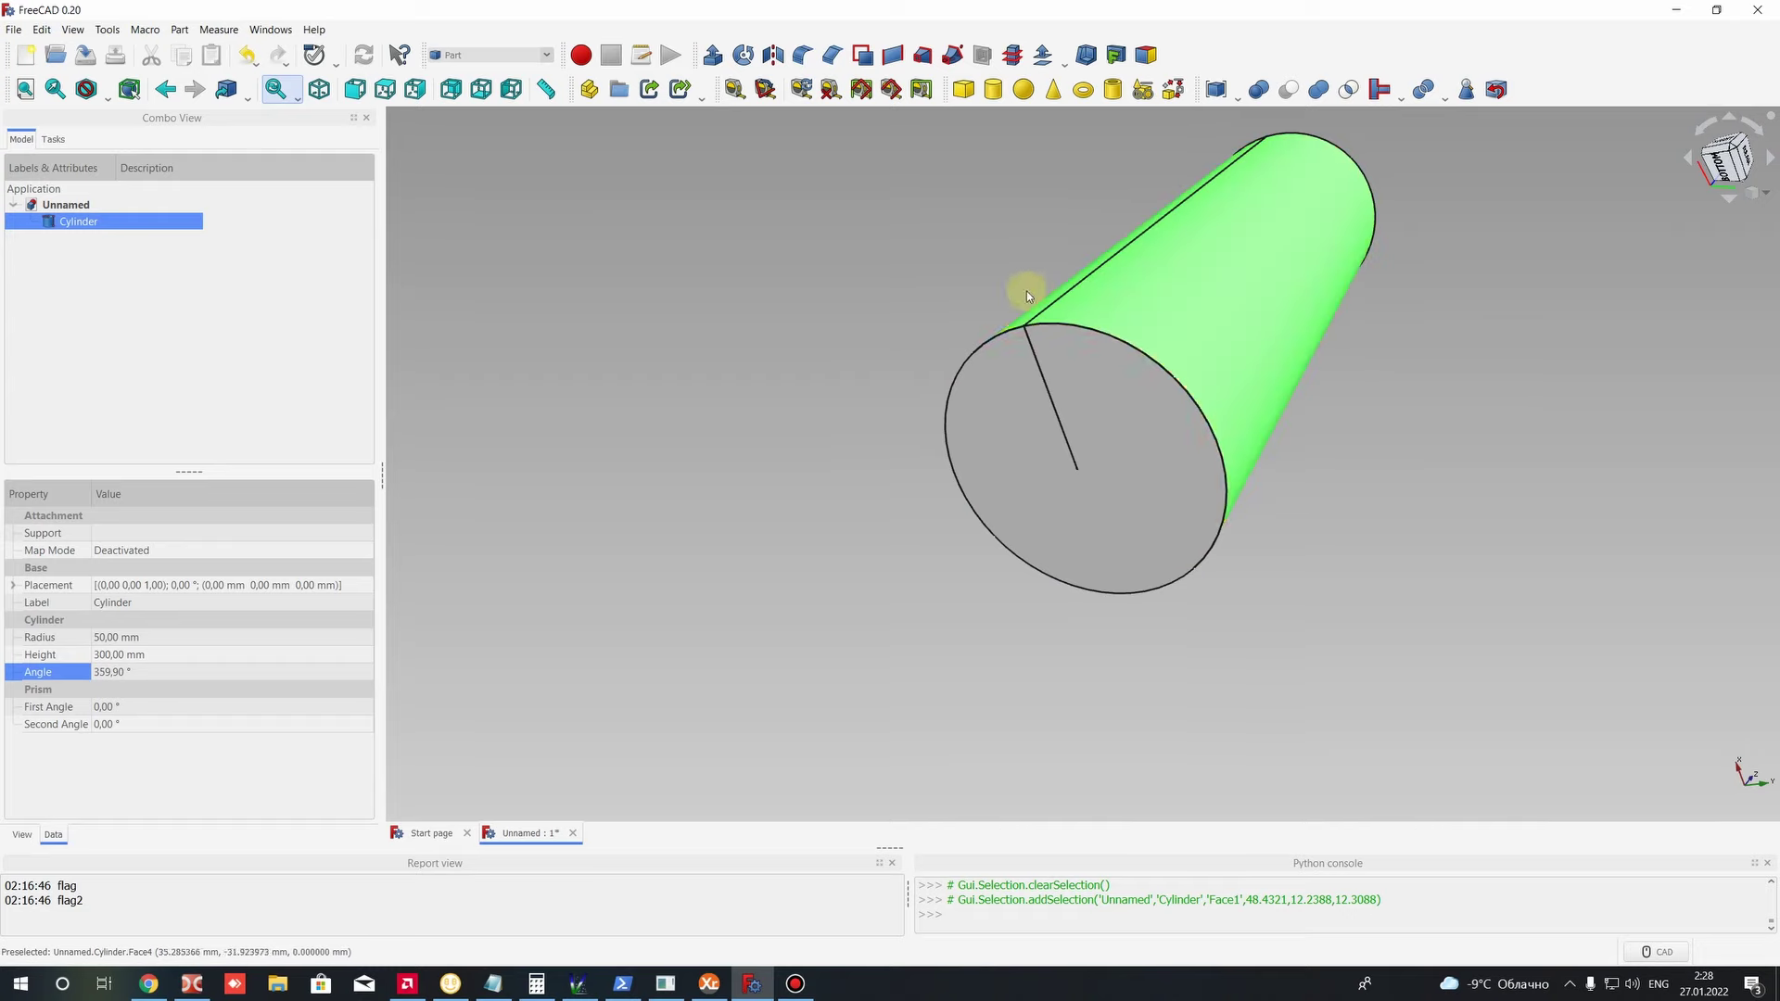
middle_drag(1026, 286, 689, 471)
click(690, 470)
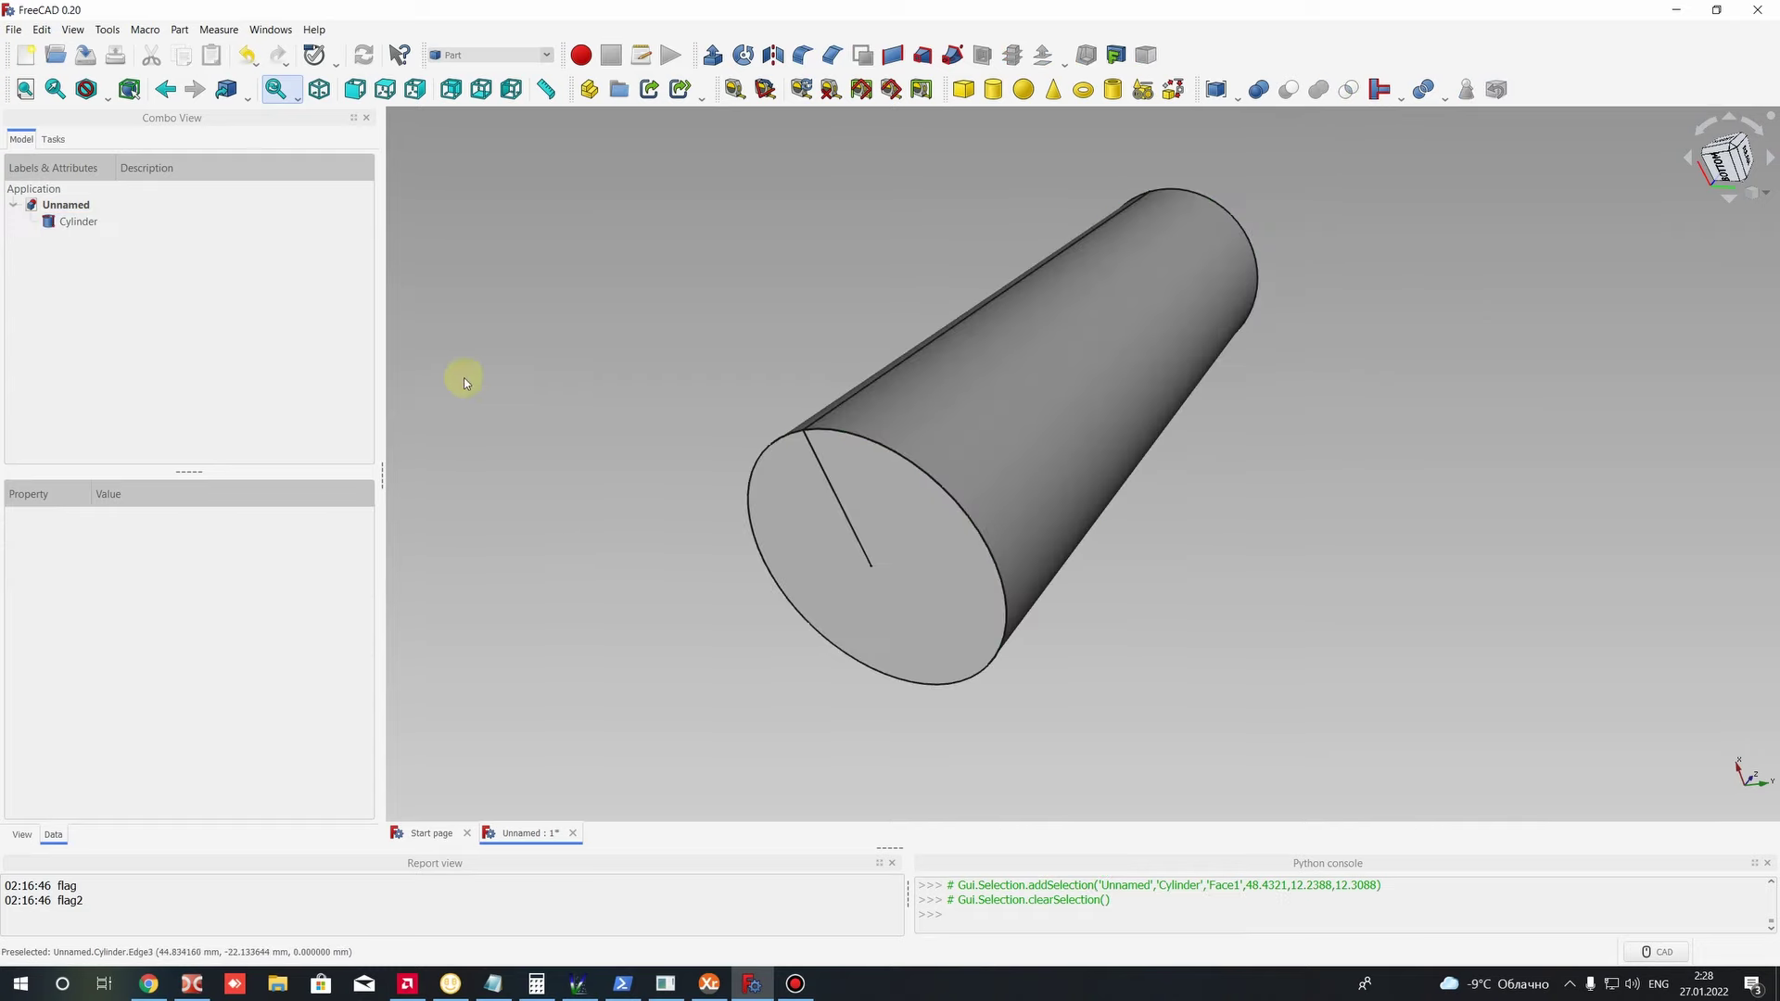
Step: Add Cylinder001 and set its Radius to 48 mm and Height to 300 mm
click(992, 89)
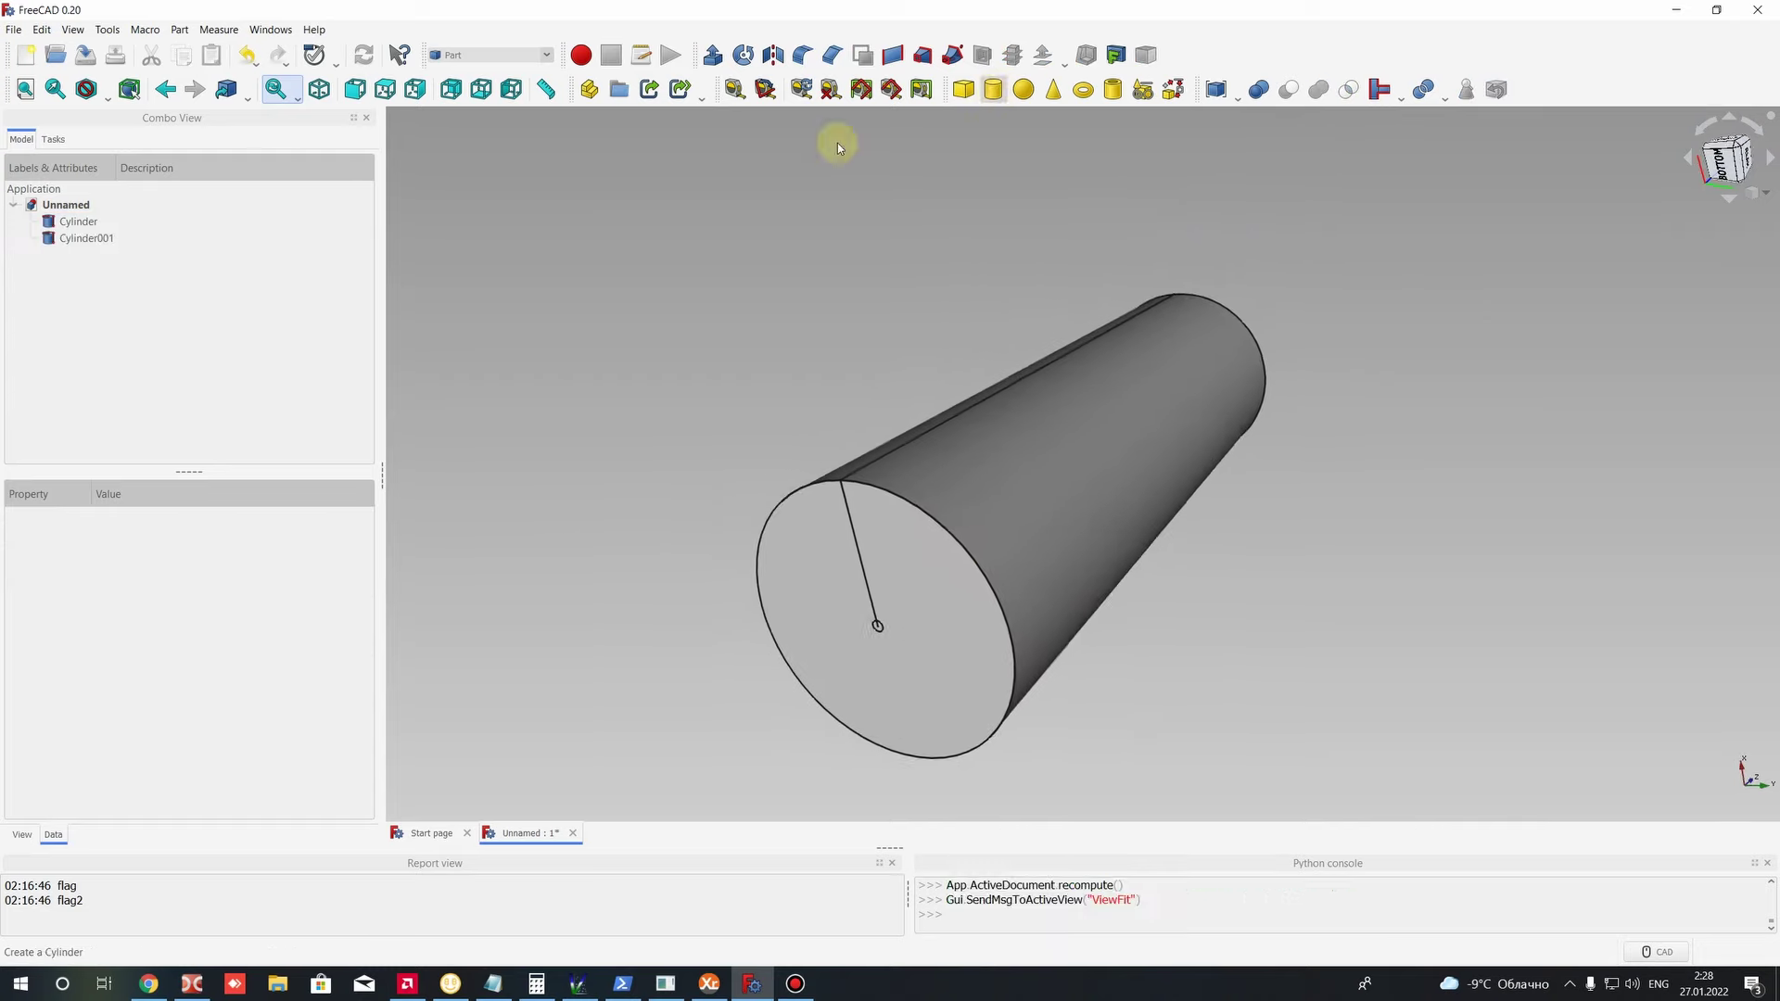
click(78, 222)
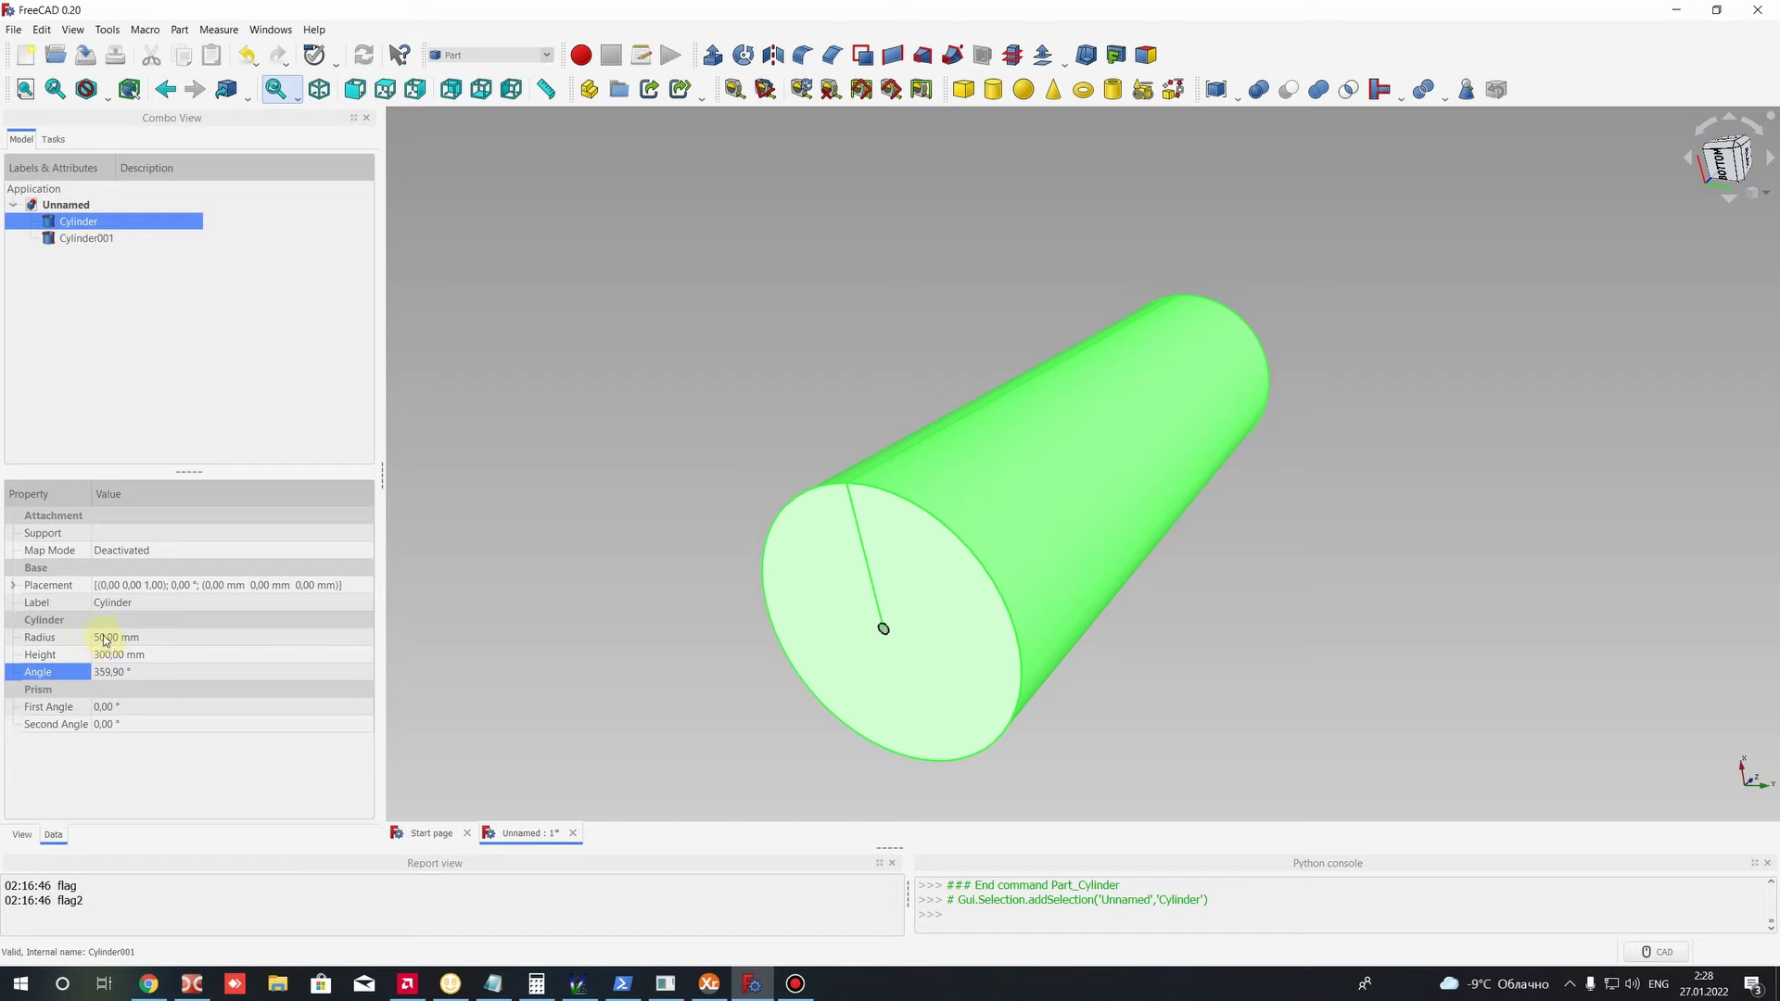
click(74, 238)
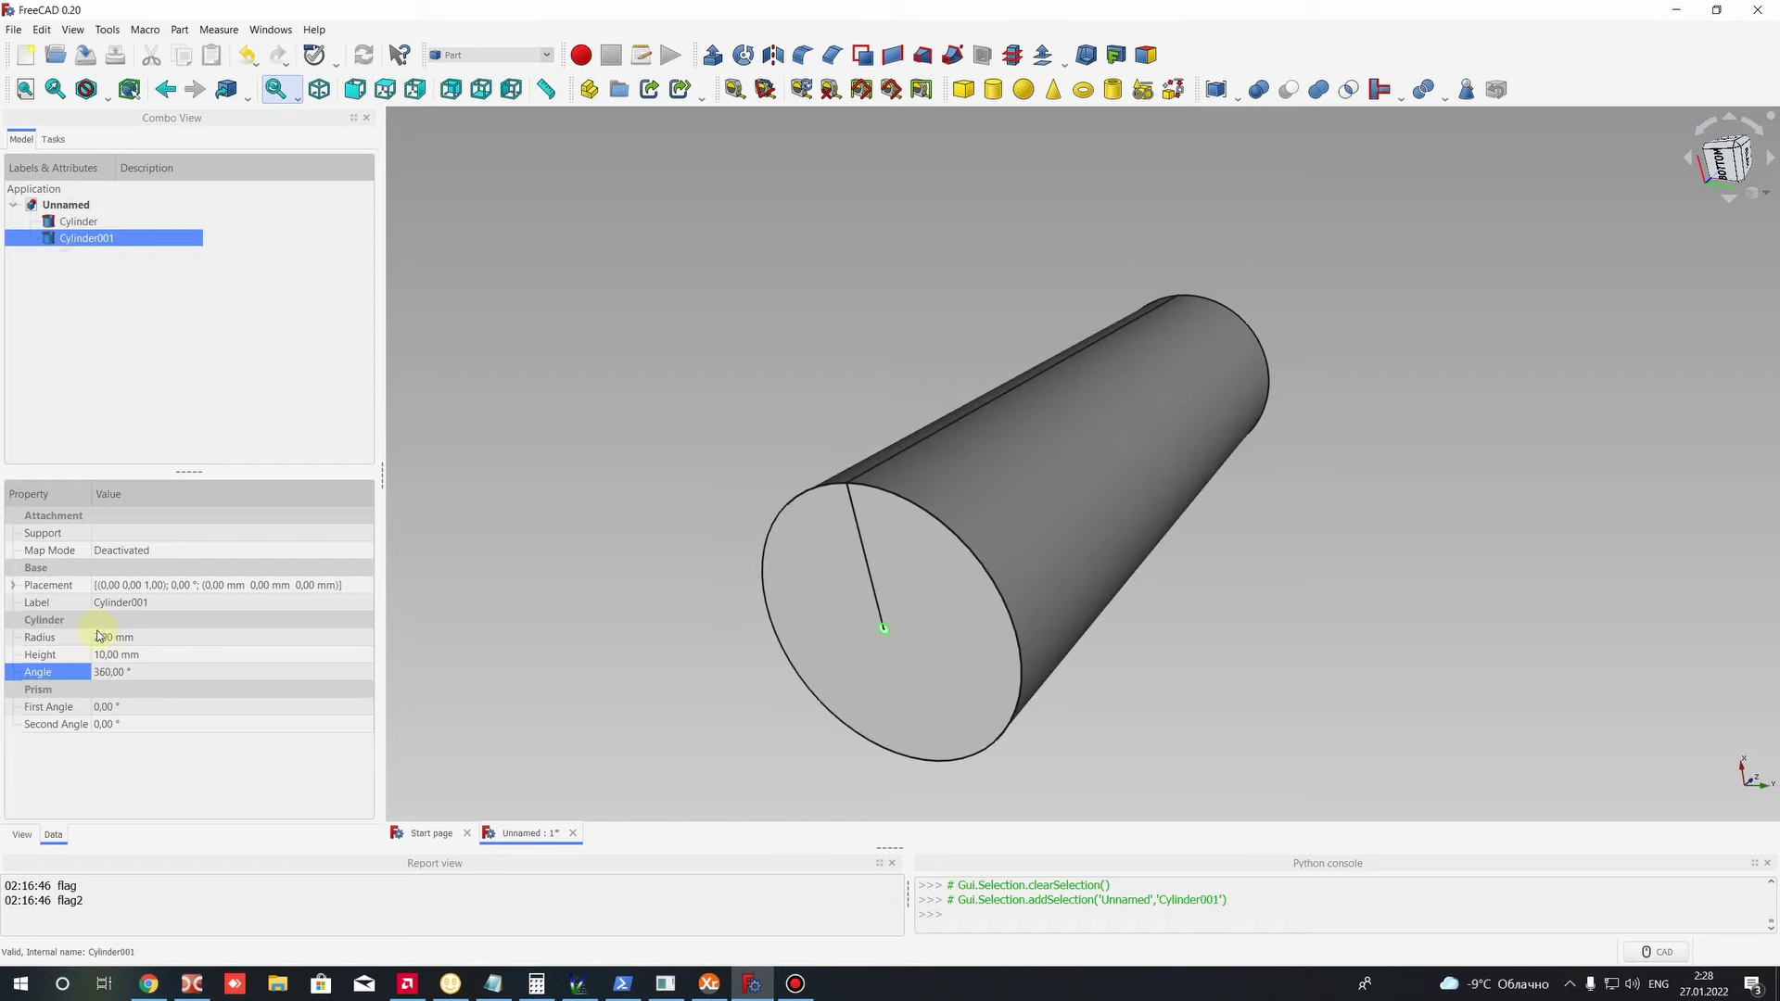
click(106, 637)
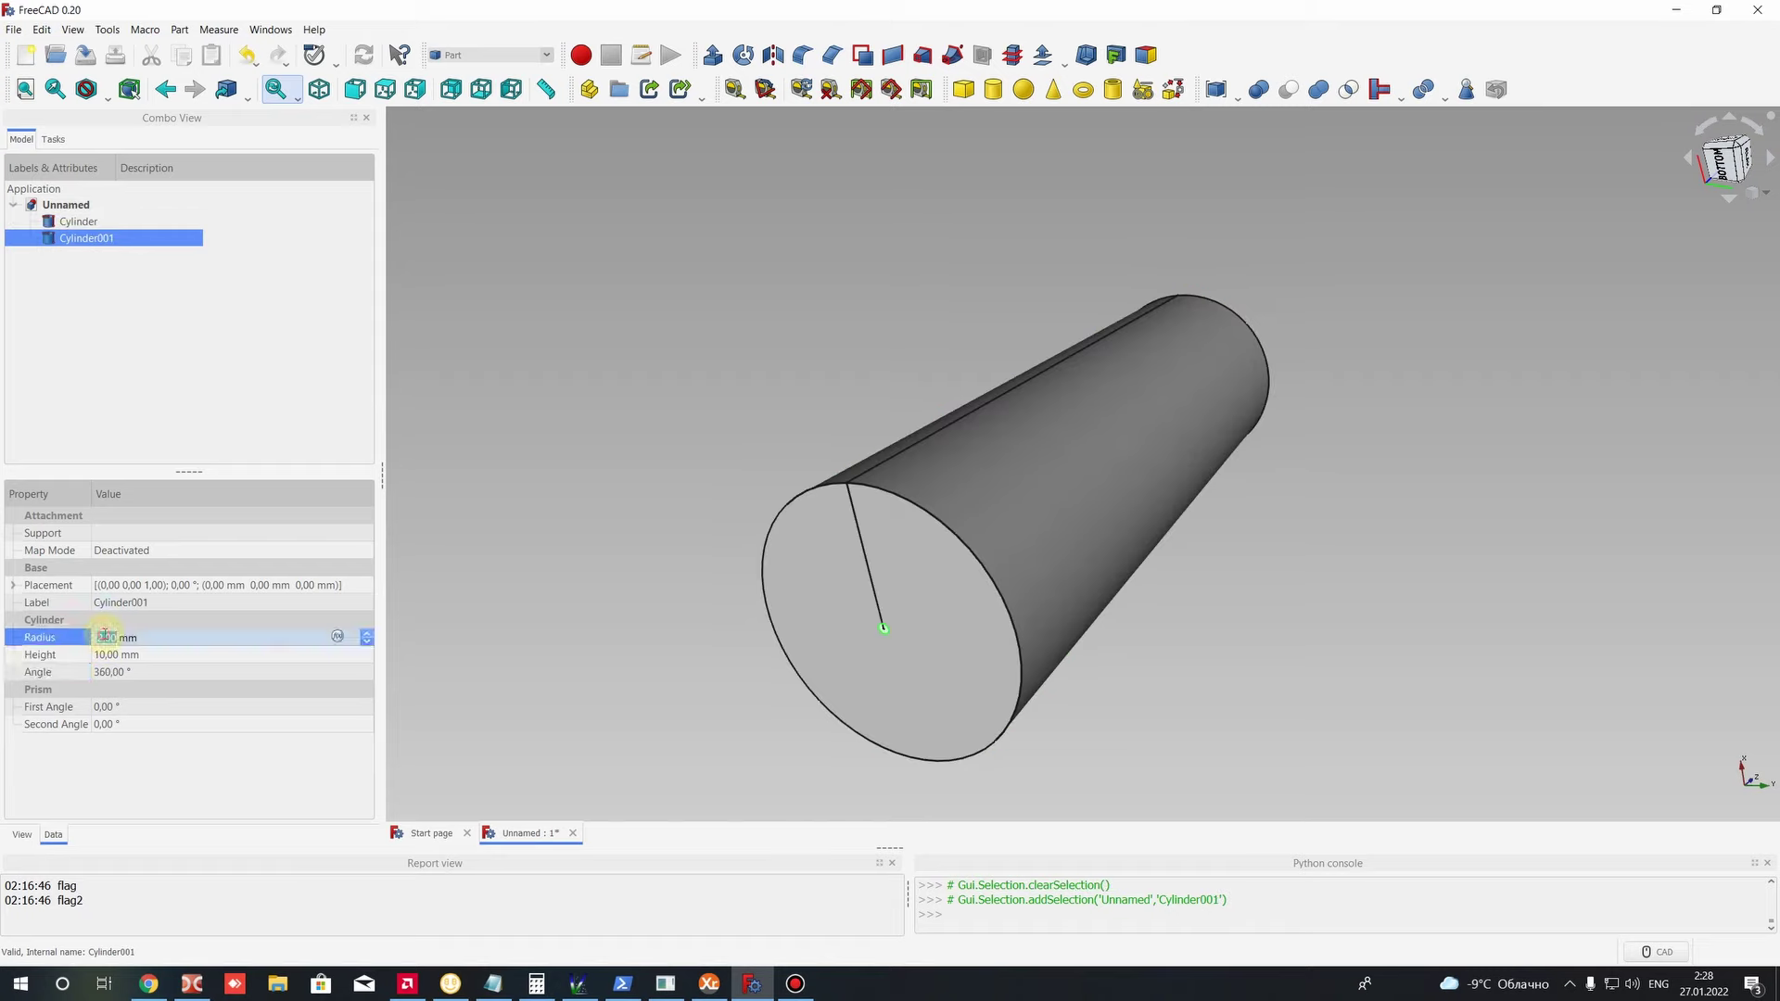
text(48)
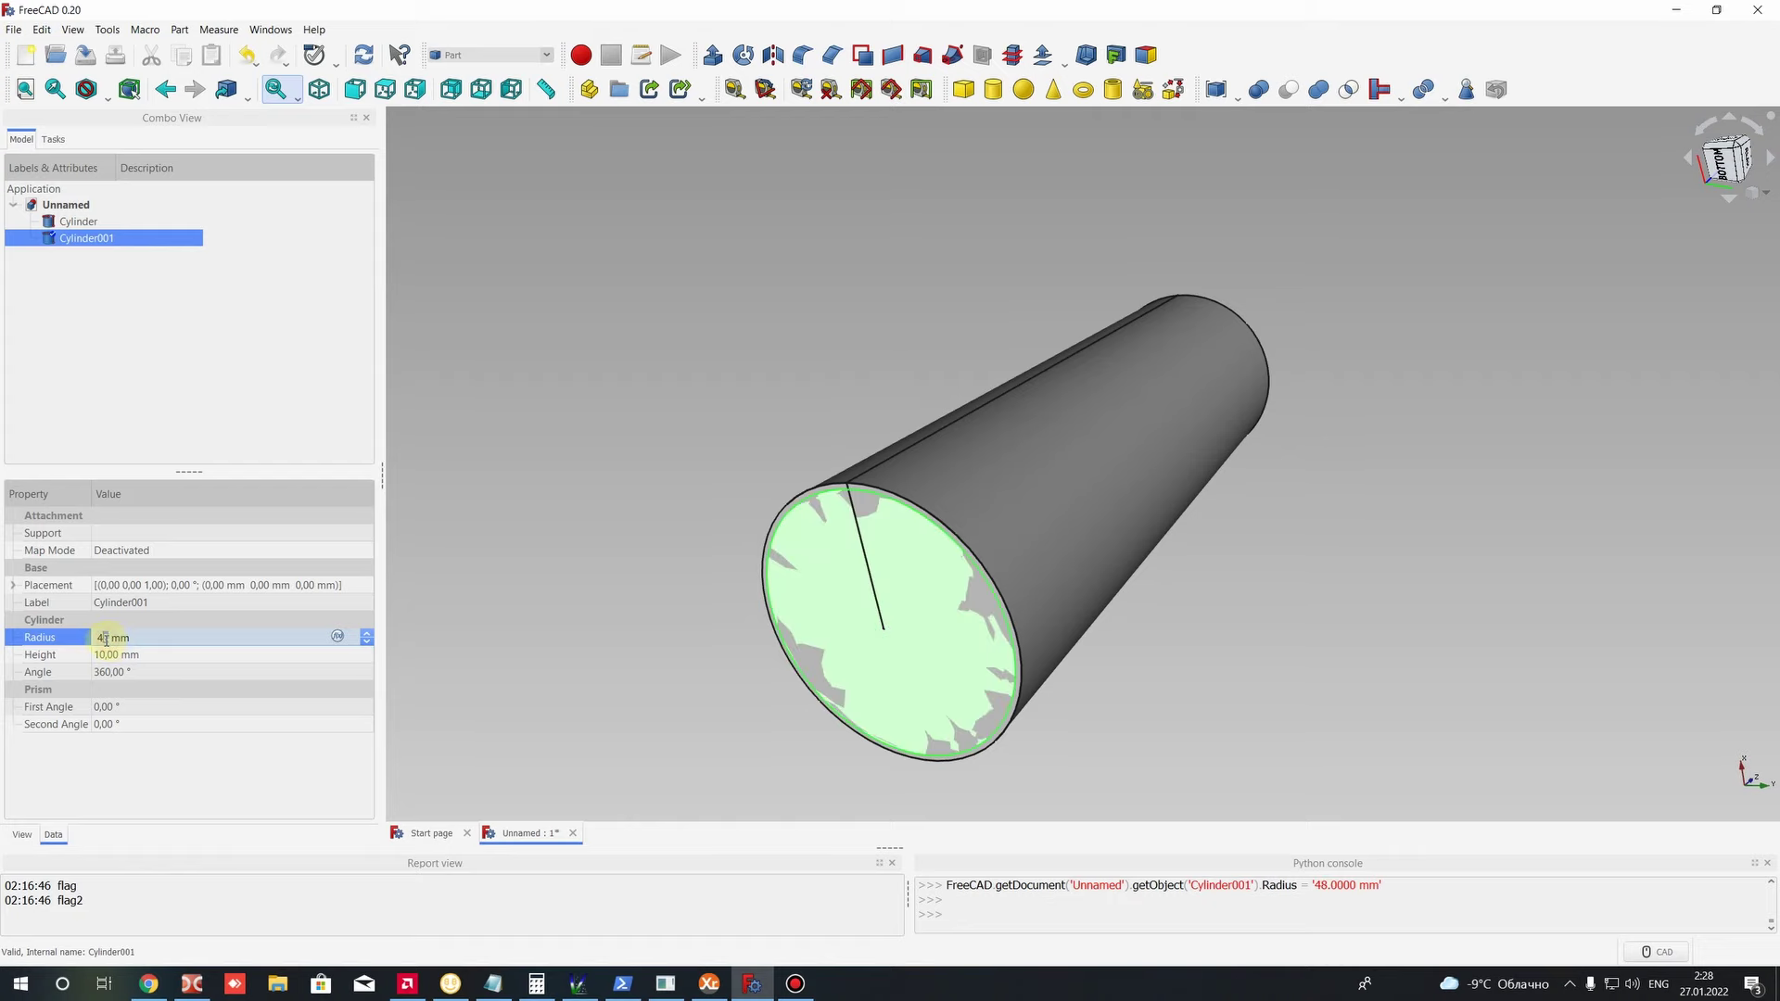
scroll(822, 497, up, 5)
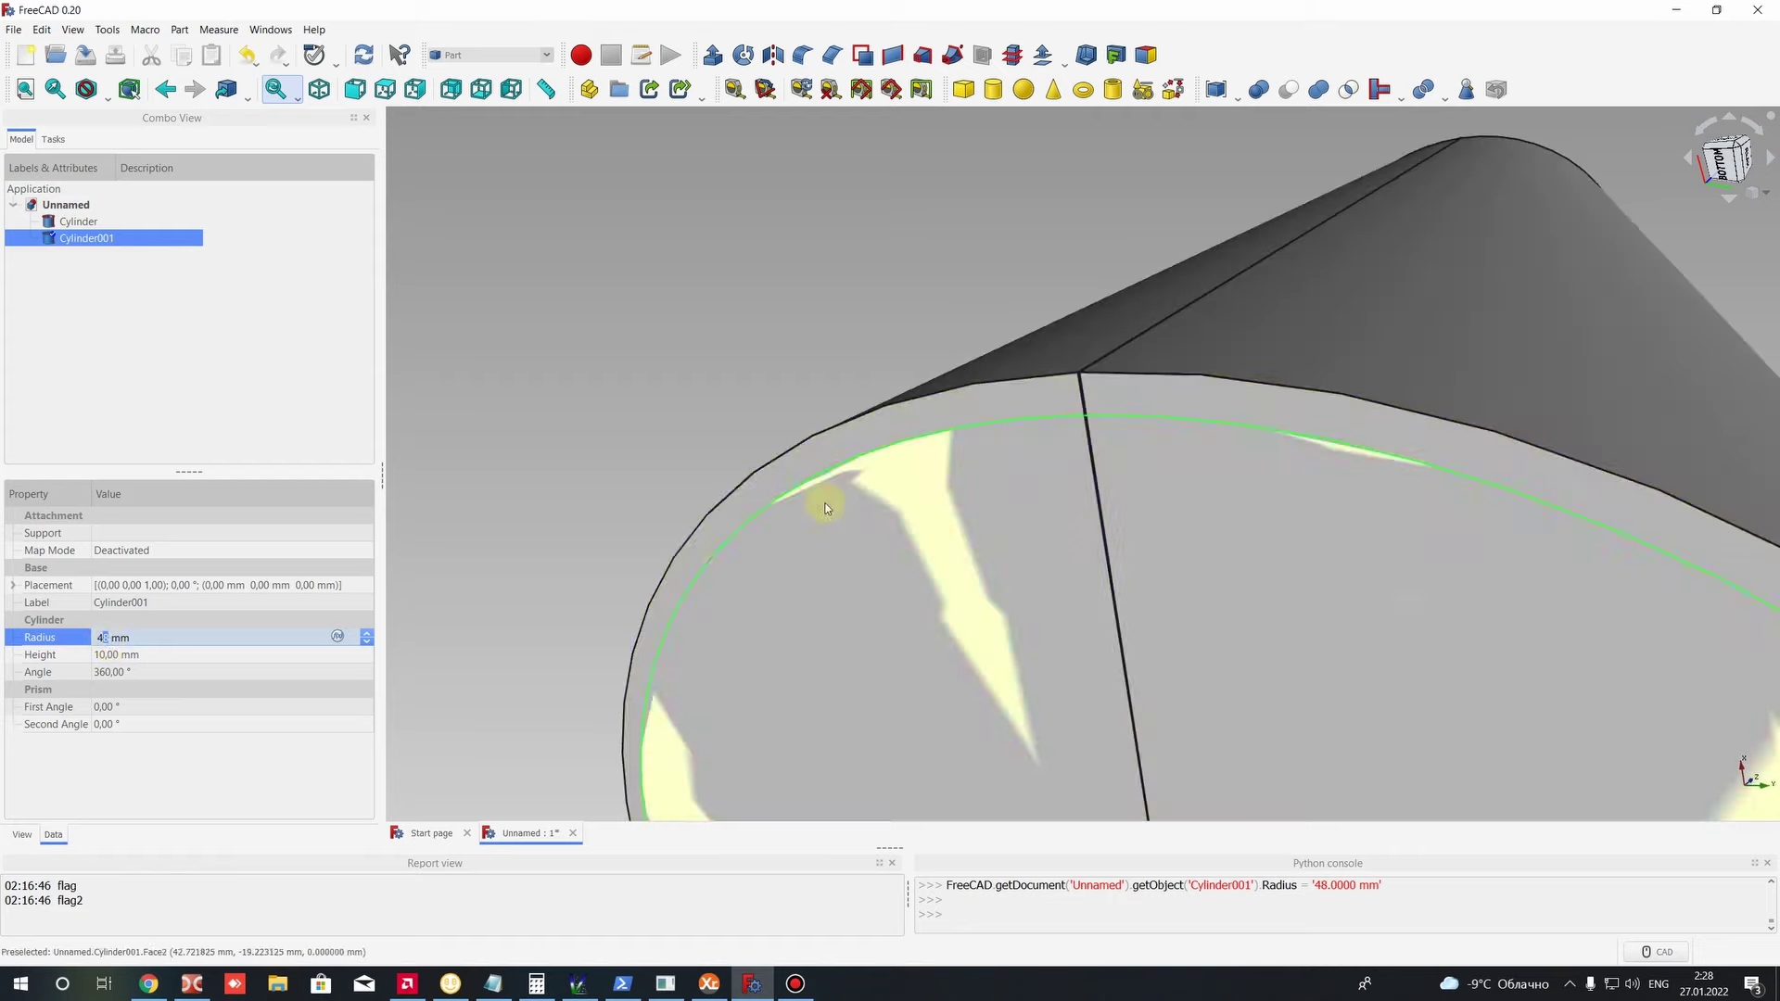
scroll(896, 587, down, 5)
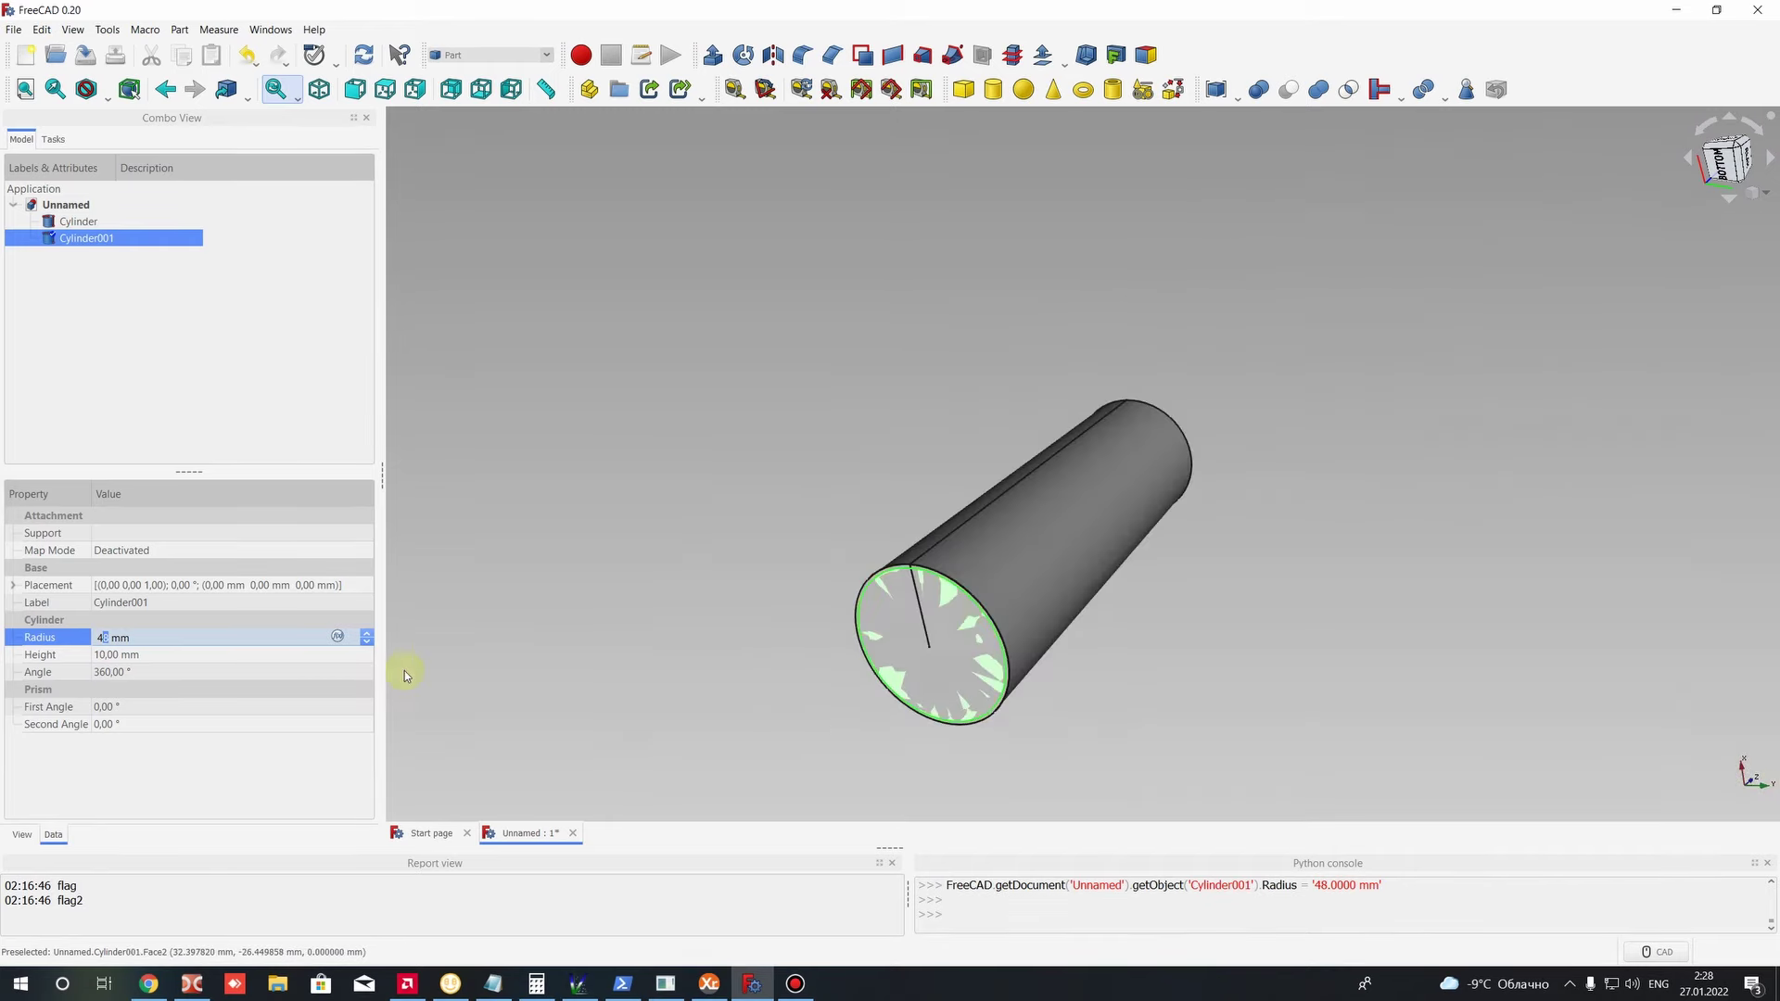
click(83, 238)
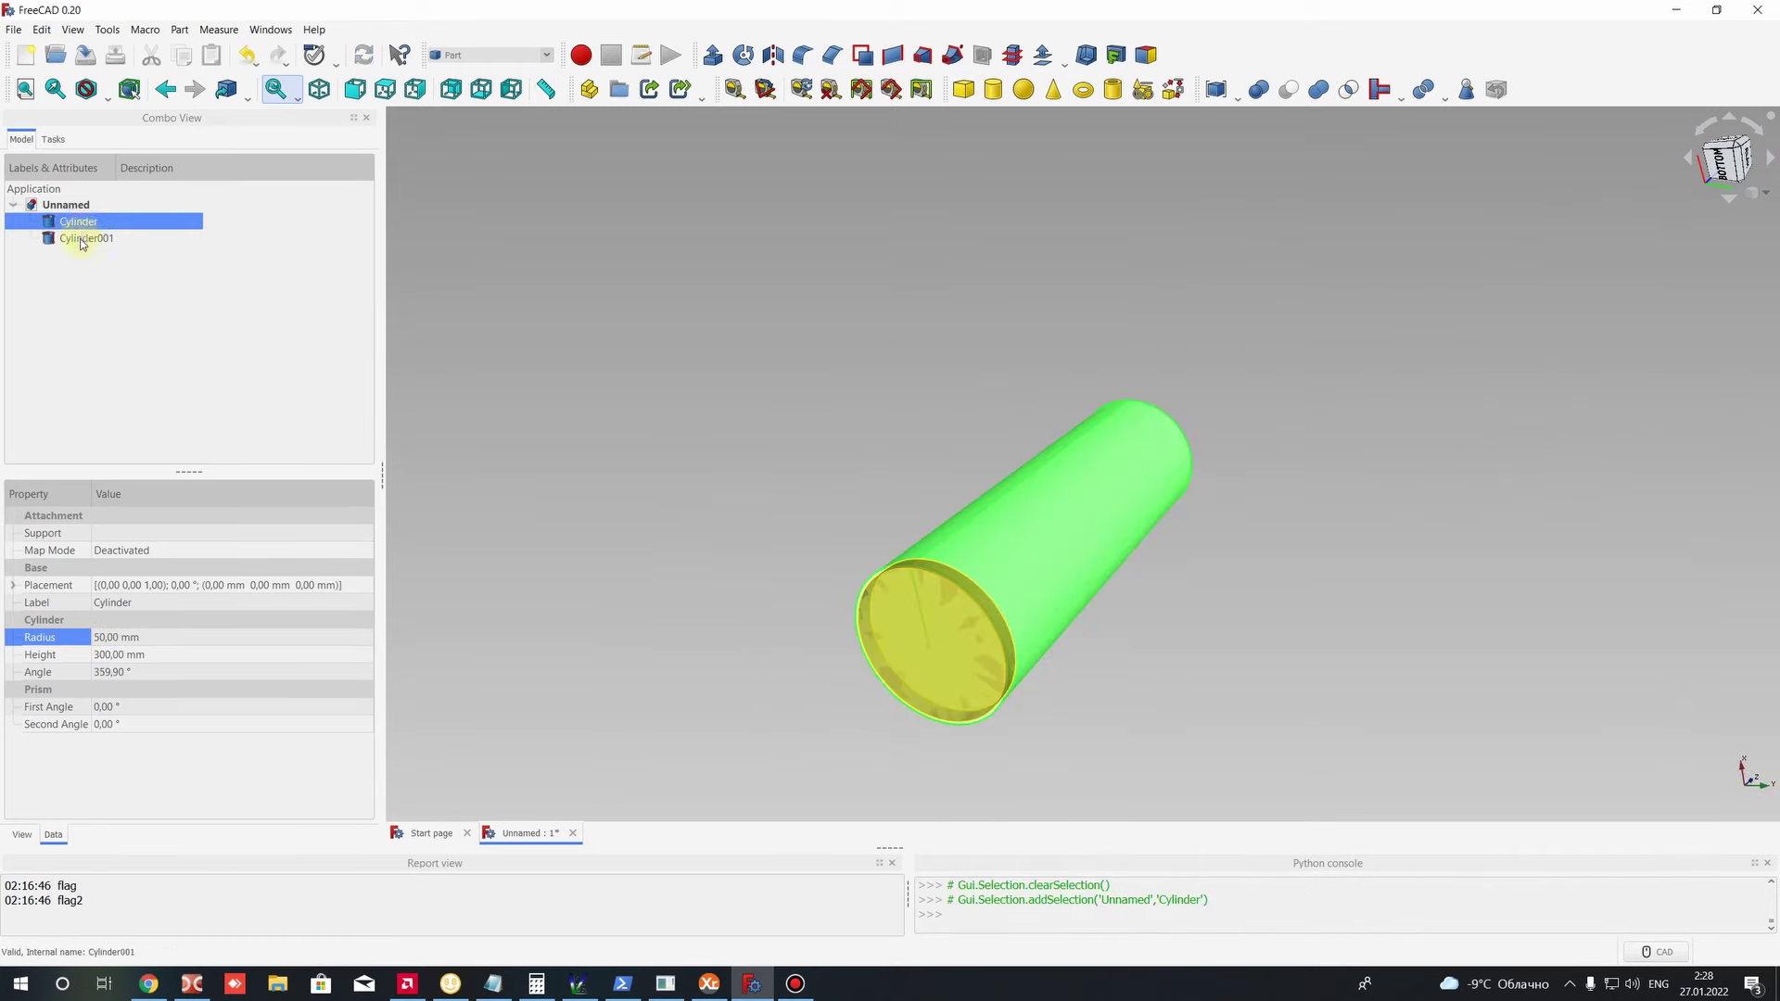
click(119, 667)
click(118, 655)
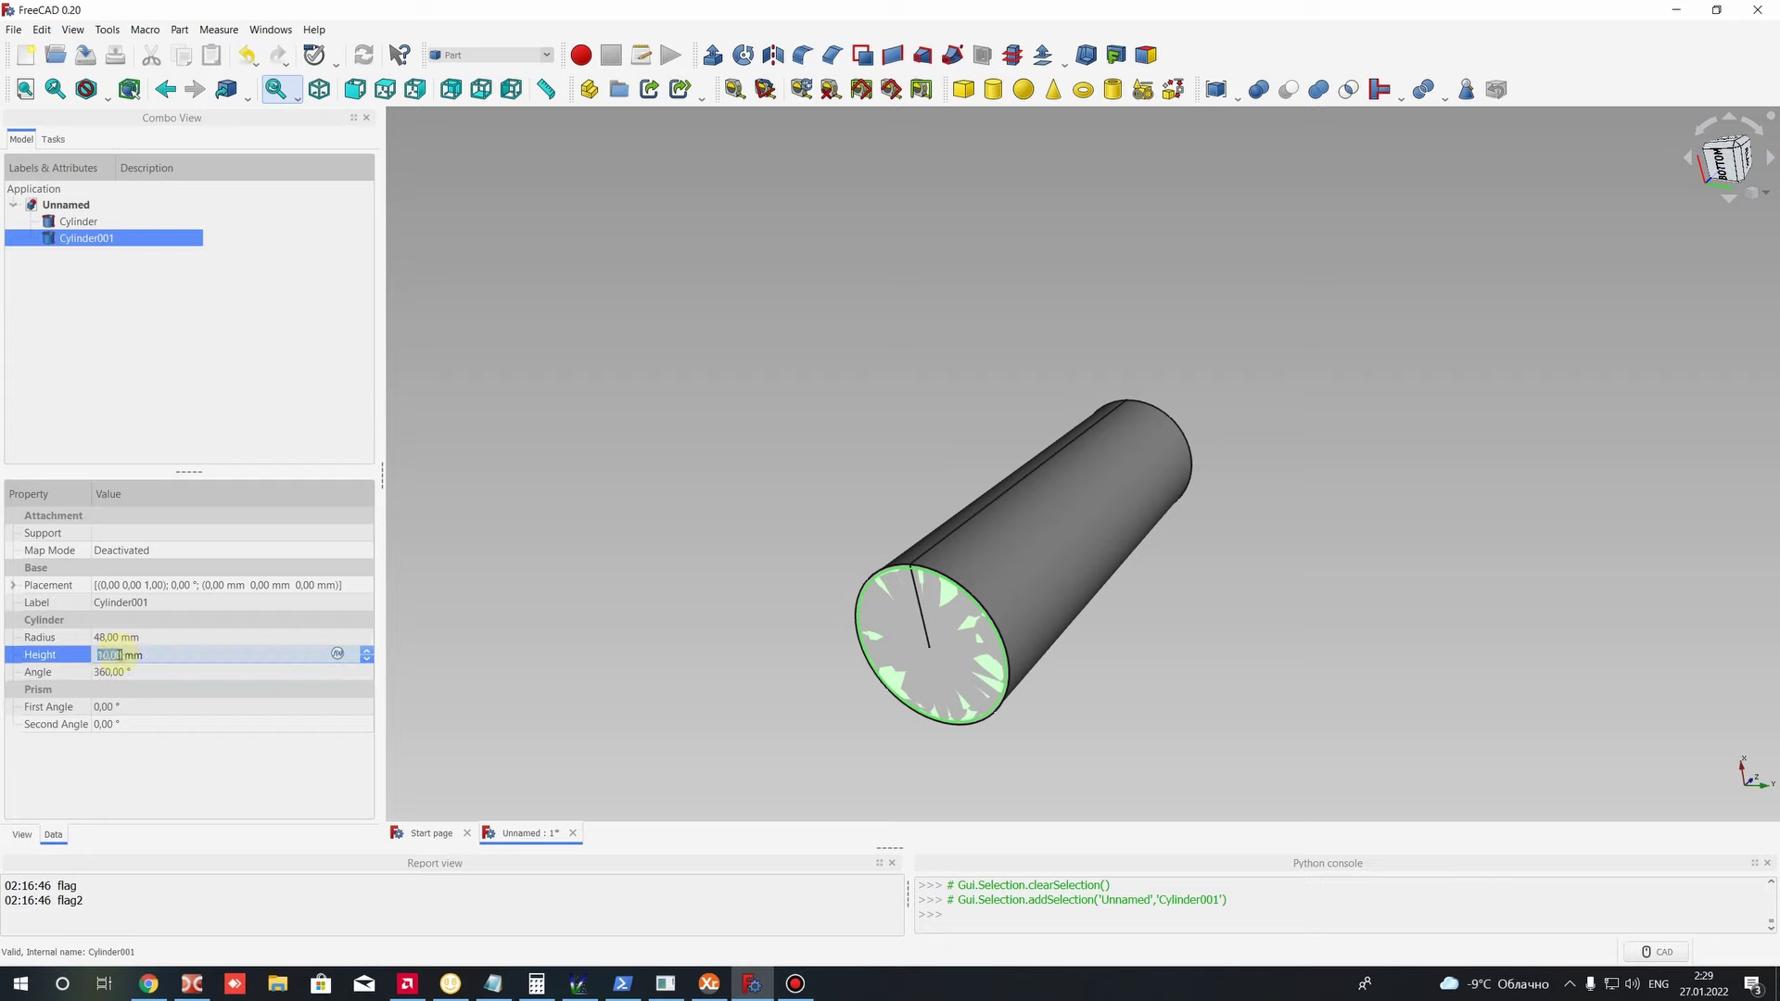
text(300)
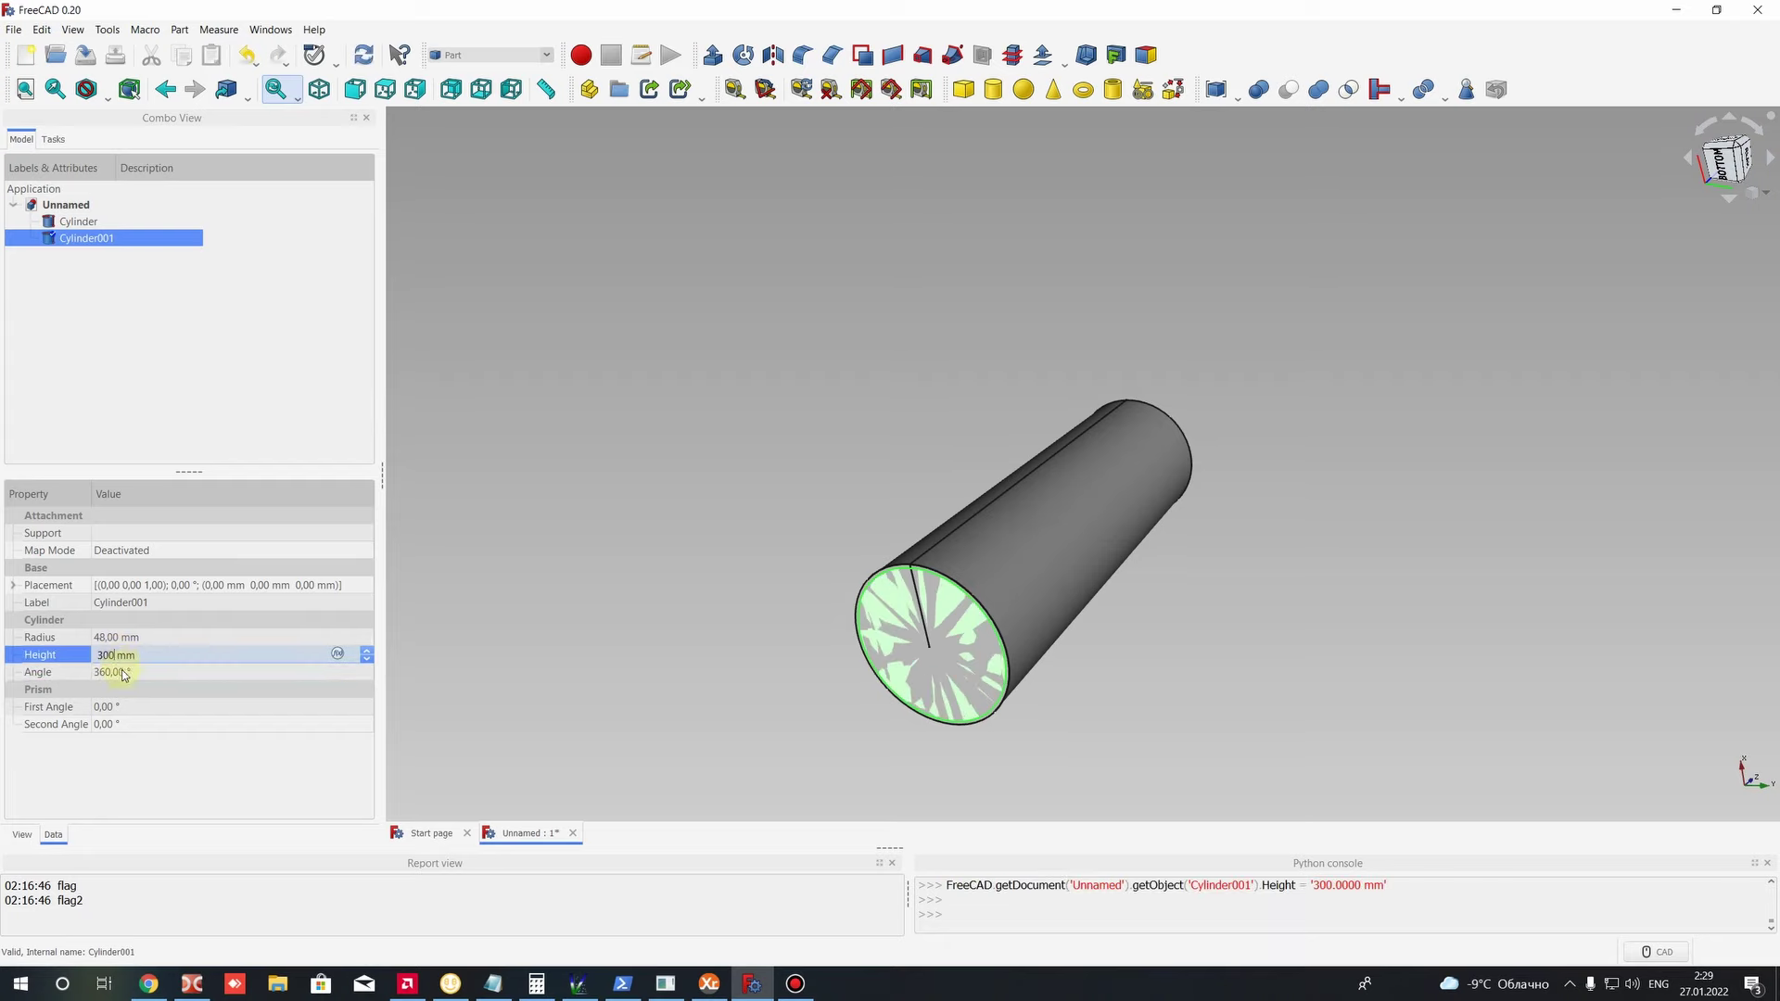
click(123, 672)
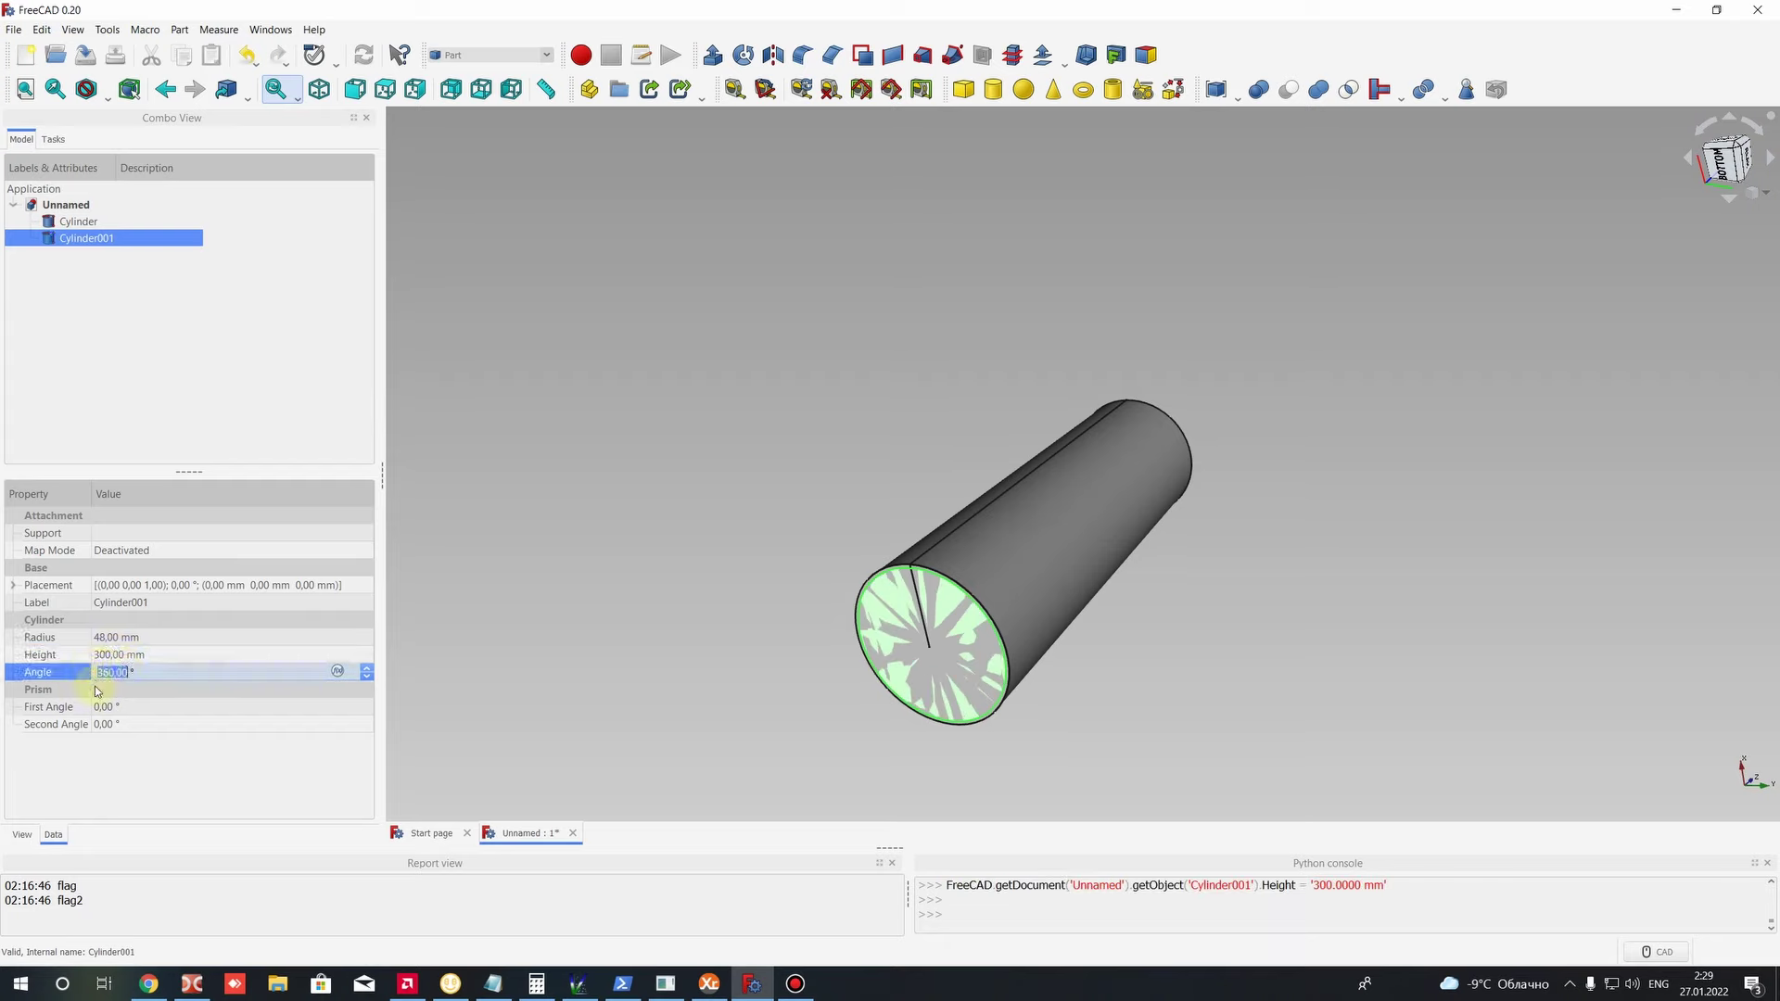
Step: Select the outer Cylinder in the model tree
click(575, 489)
click(82, 225)
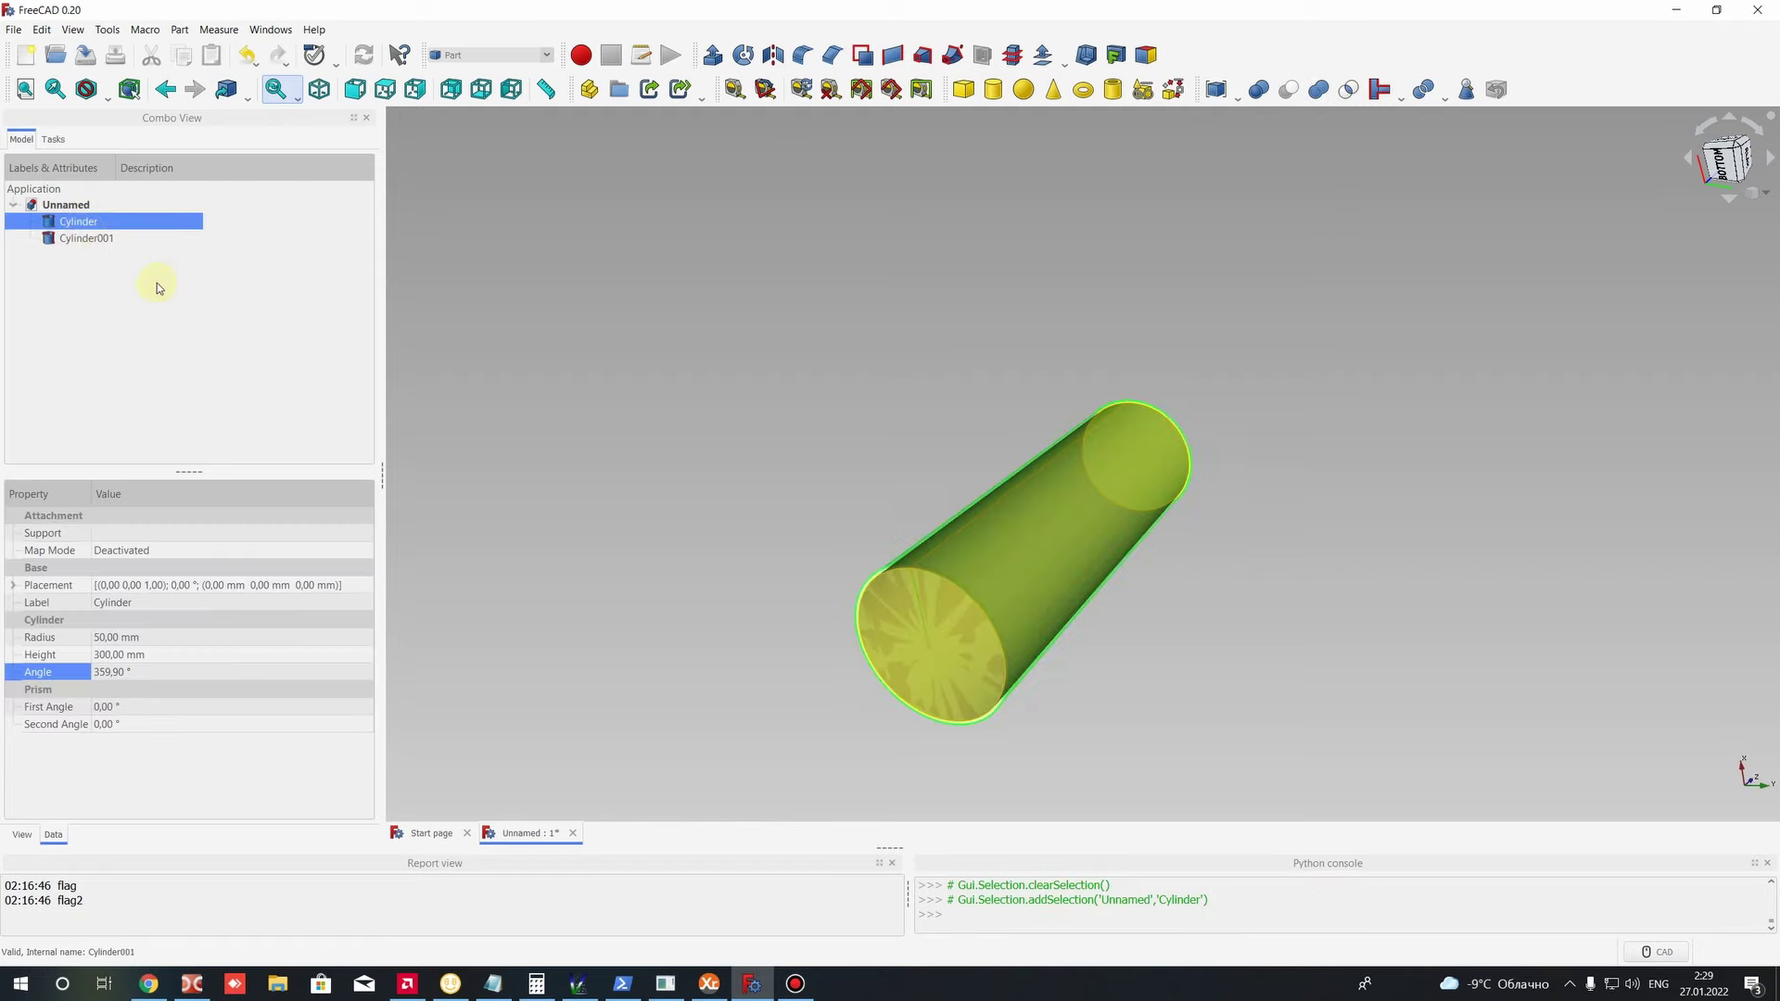
scroll(781, 191, up, 5)
scroll(792, 195, down, 5)
scroll(965, 597, up, 5)
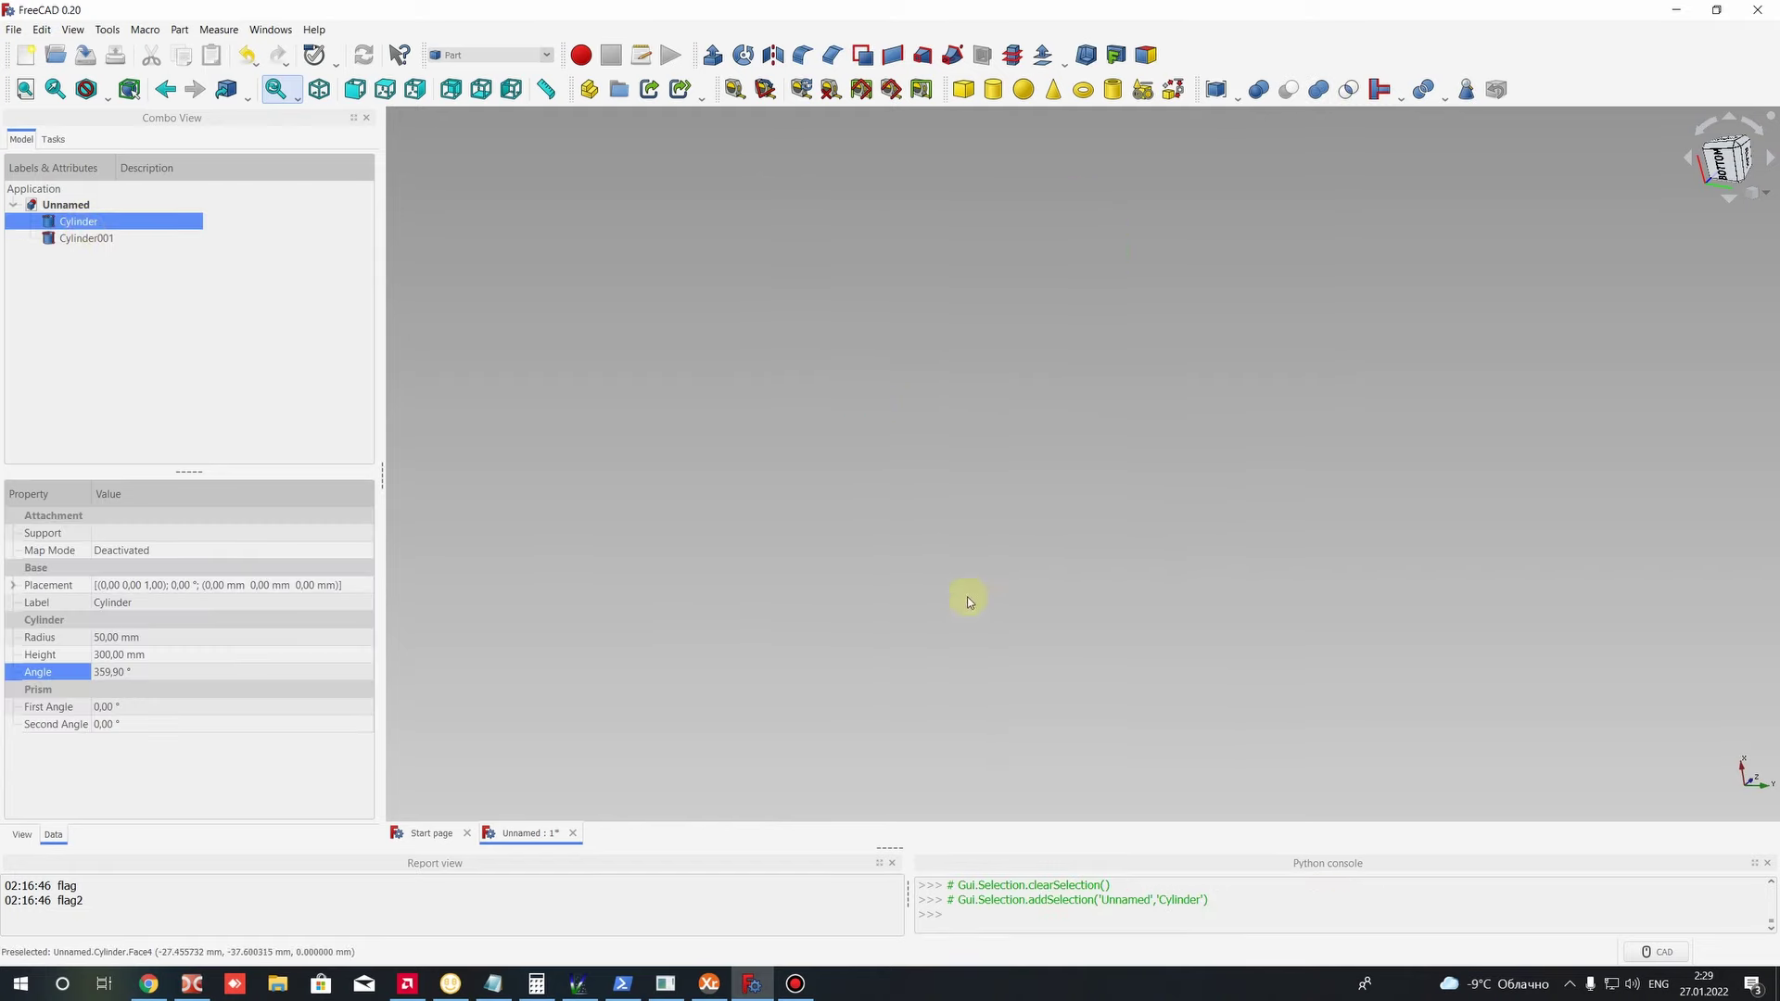
scroll(815, 209, down, 5)
scroll(846, 330, up, 4)
scroll(877, 481, down, 2)
scroll(878, 481, up, 2)
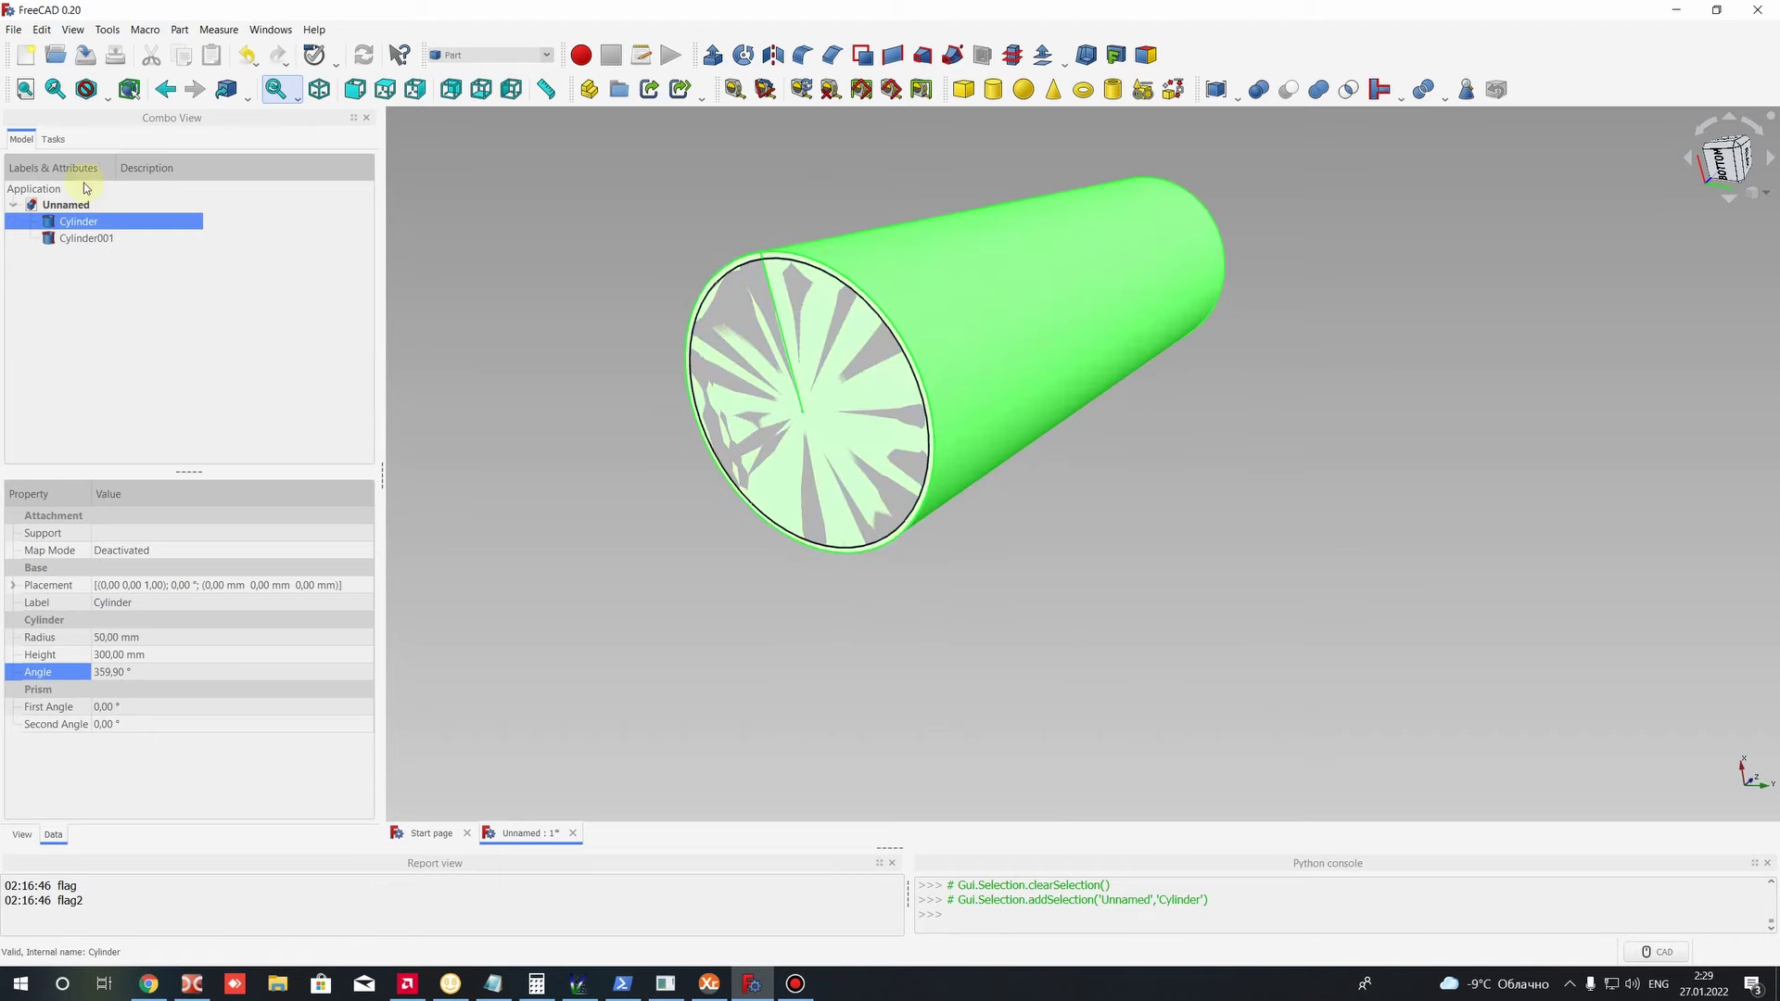
ctrl+click(79, 224)
ctrl+click(77, 226)
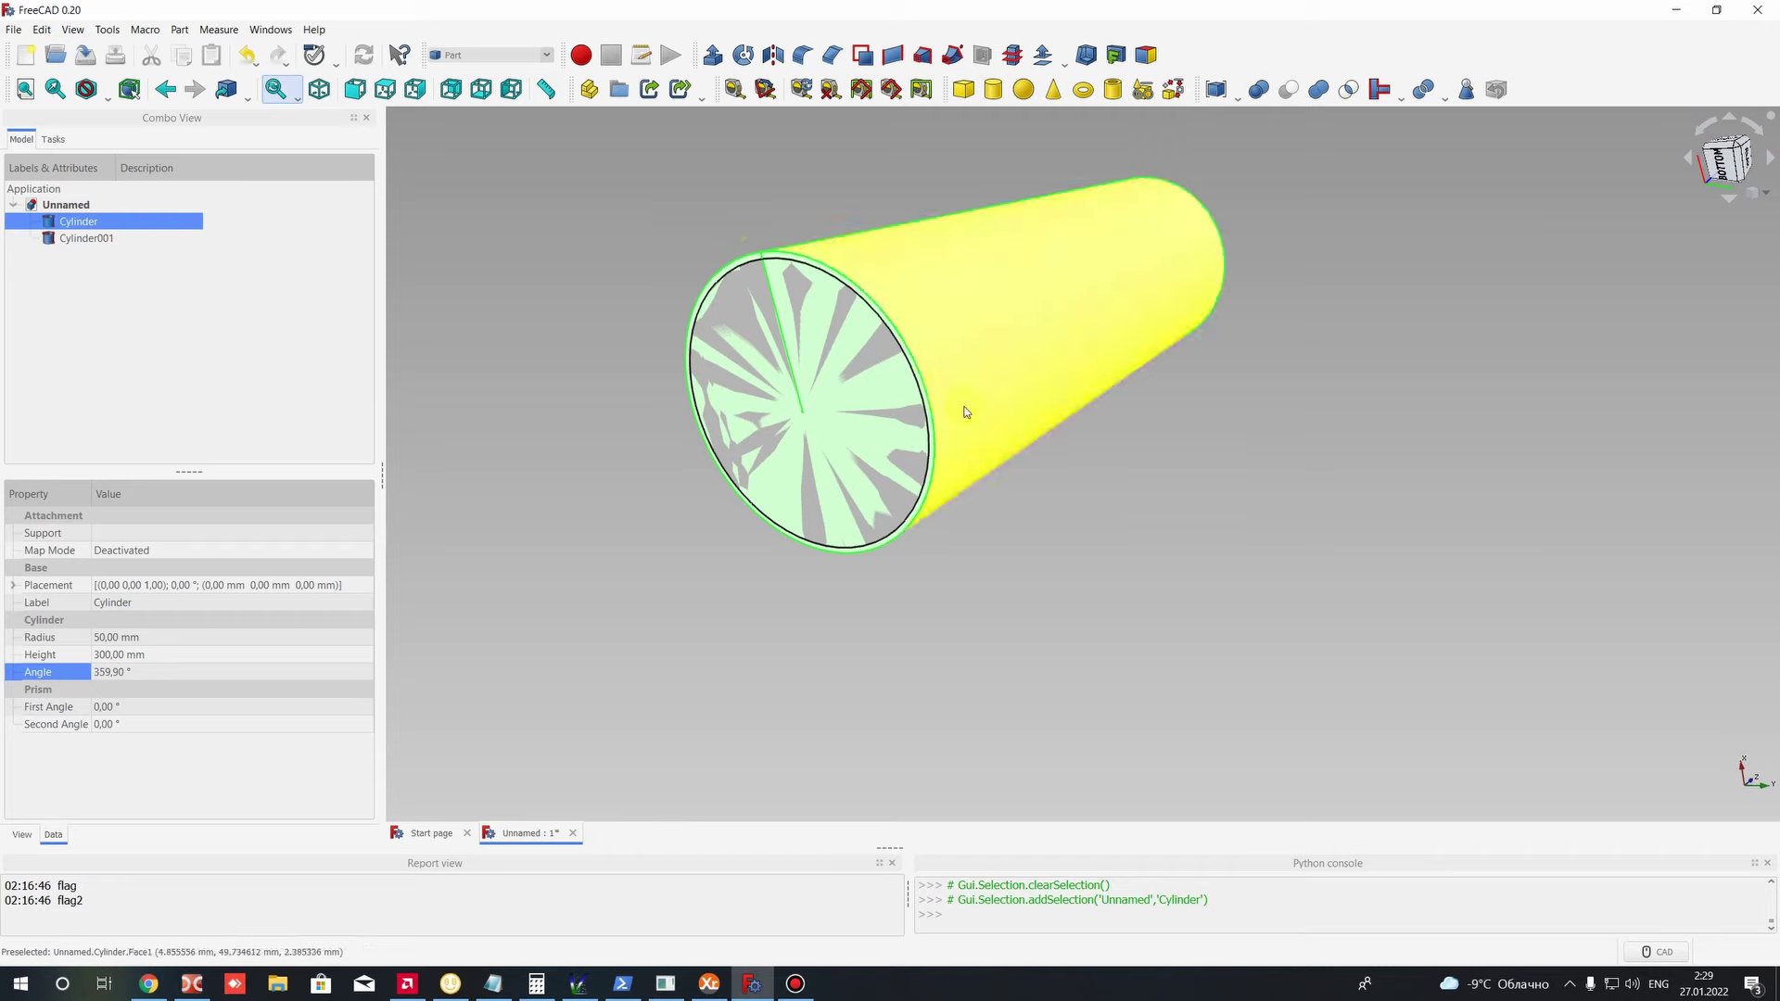
Step: Add Cylinder001 to the selection and apply Part Cut, producing the hollow Cut tube
ctrl+click(85, 239)
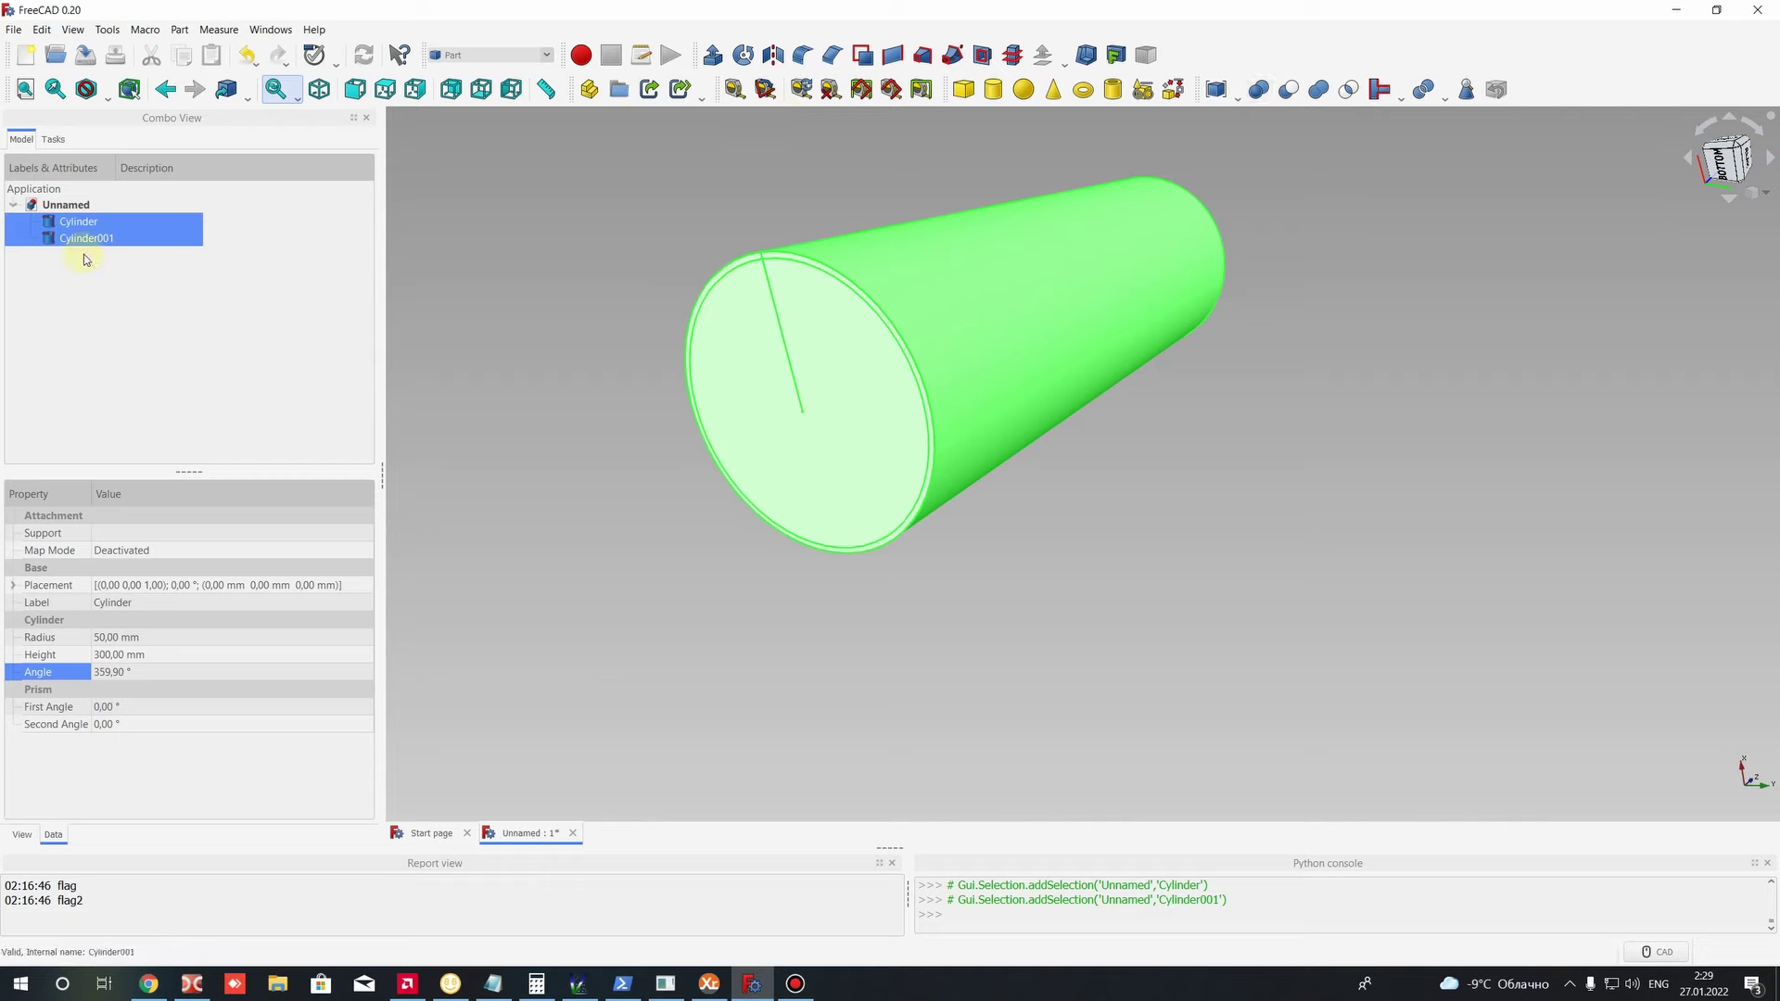
click(1288, 90)
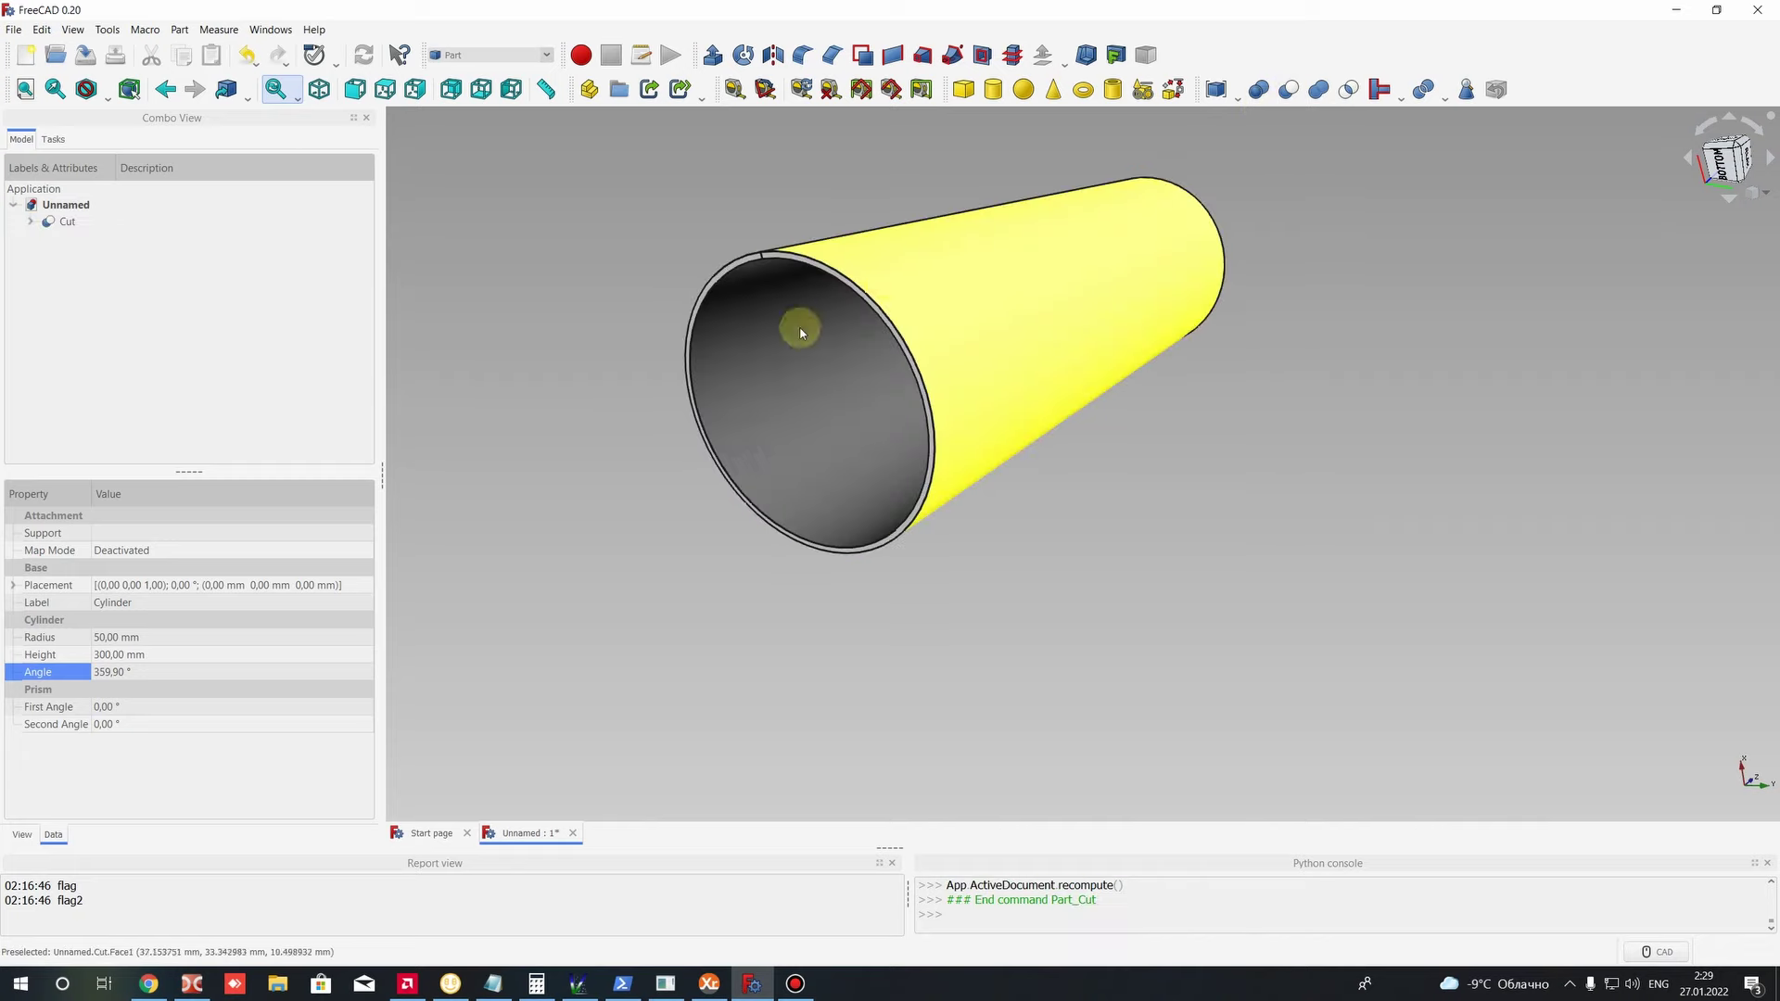
click(60, 222)
click(636, 222)
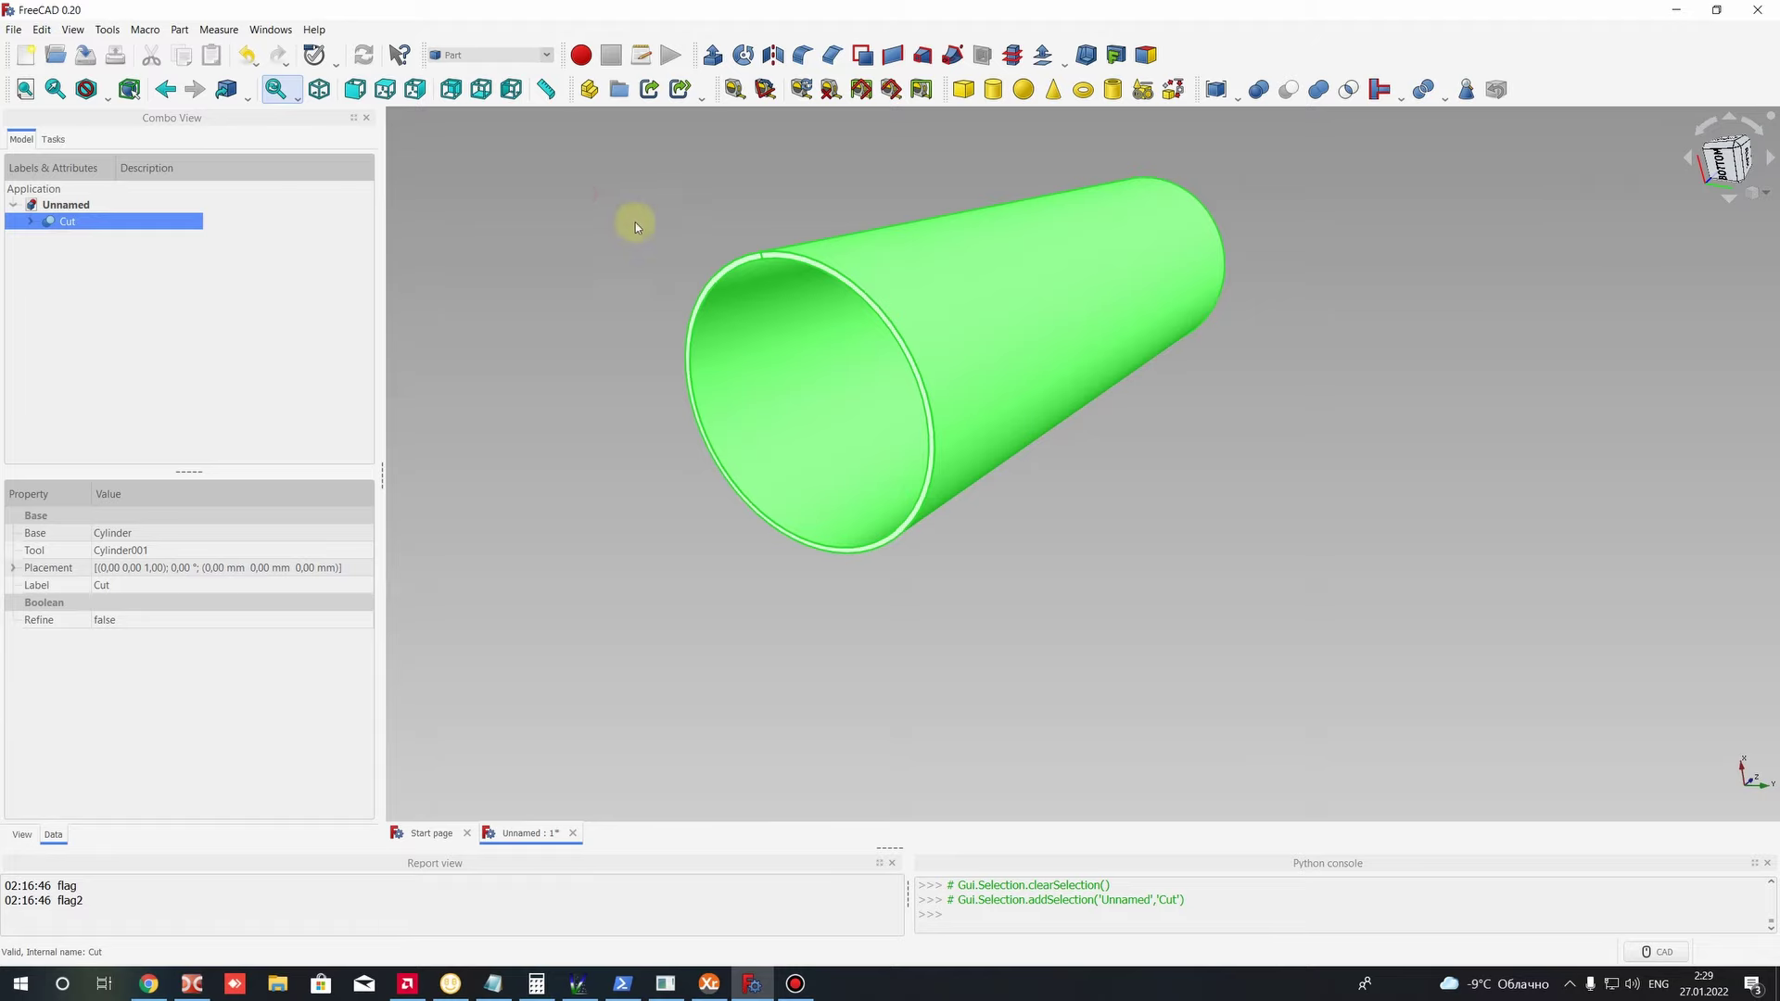
middle_drag(636, 222, 1001, 386)
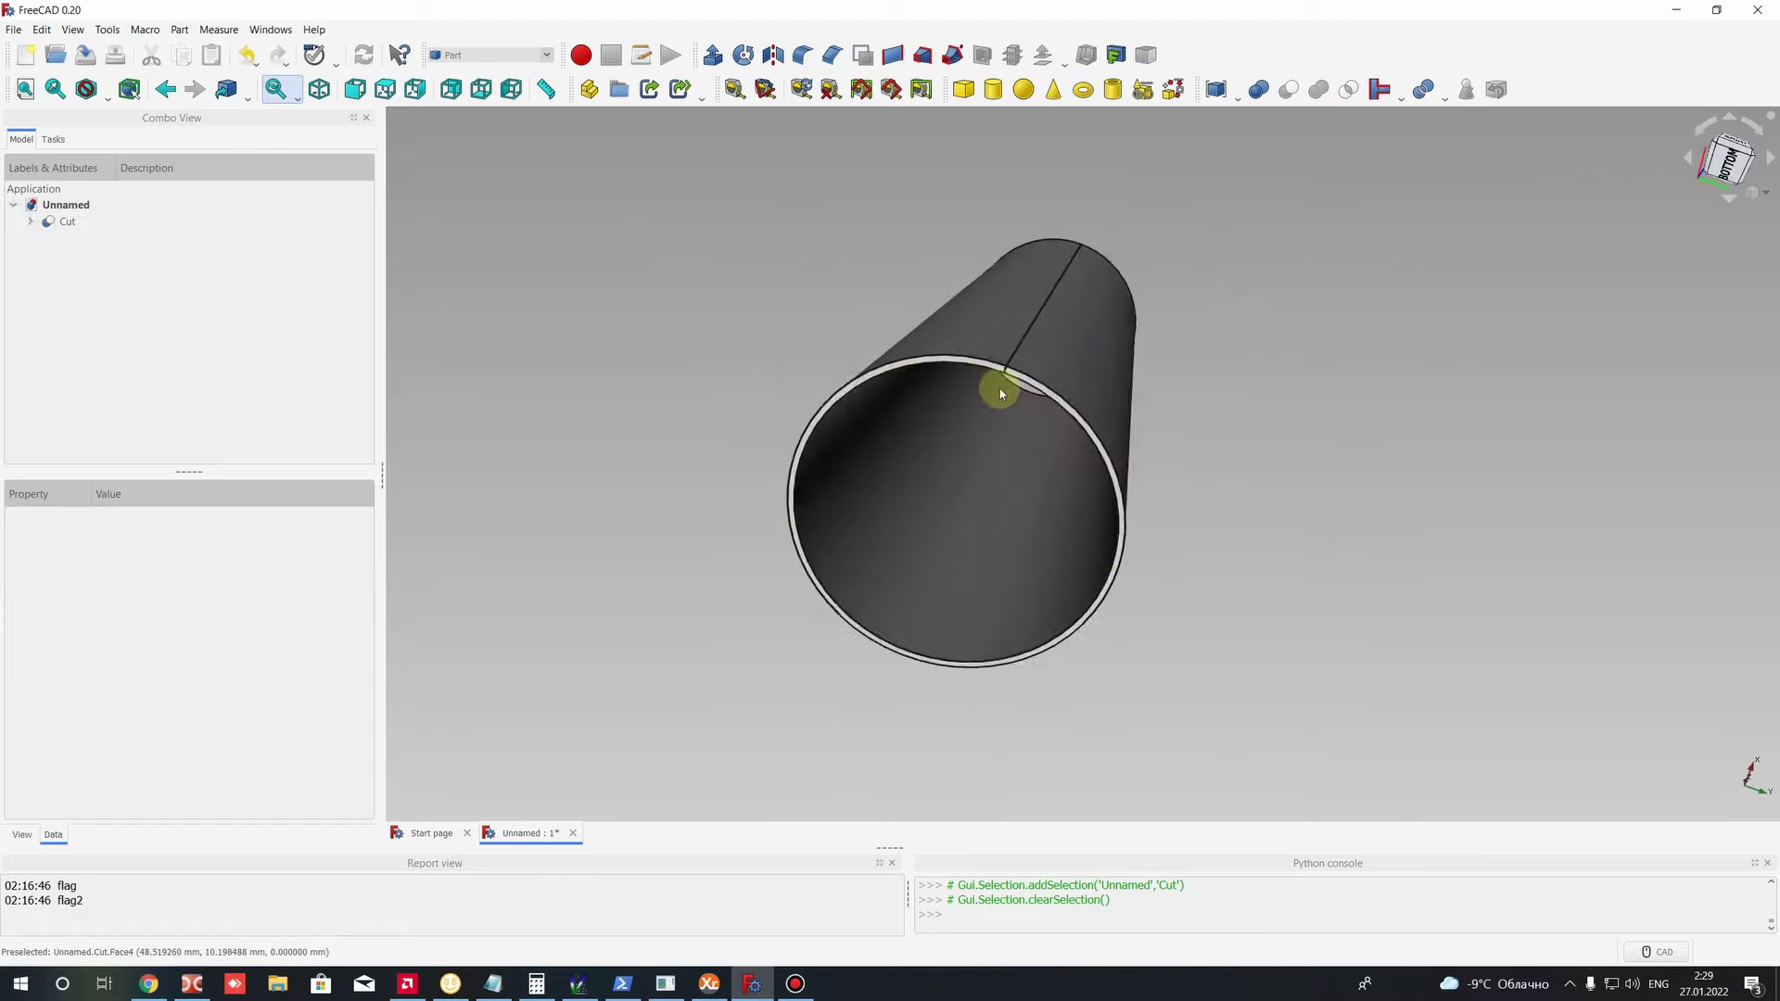
scroll(1001, 349, up, 8)
scroll(894, 231, down, 5)
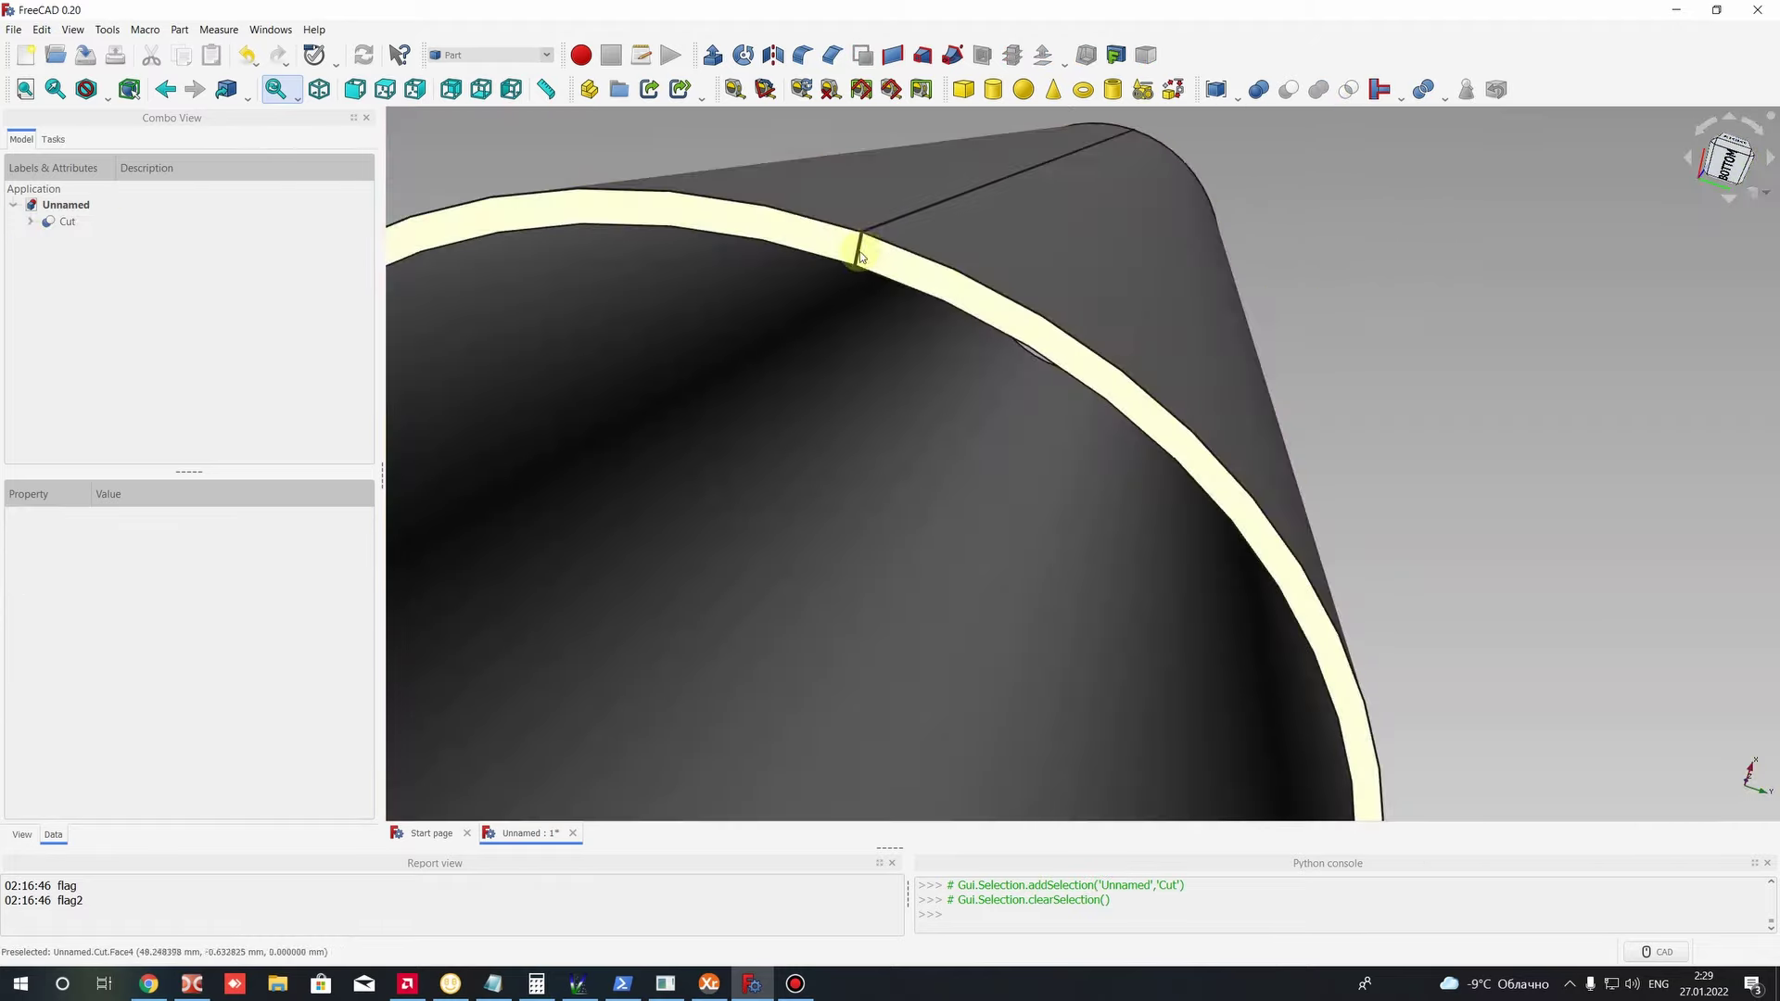
scroll(1033, 396, down, 8)
middle_drag(1032, 397, 809, 361)
scroll(1084, 608, up, 5)
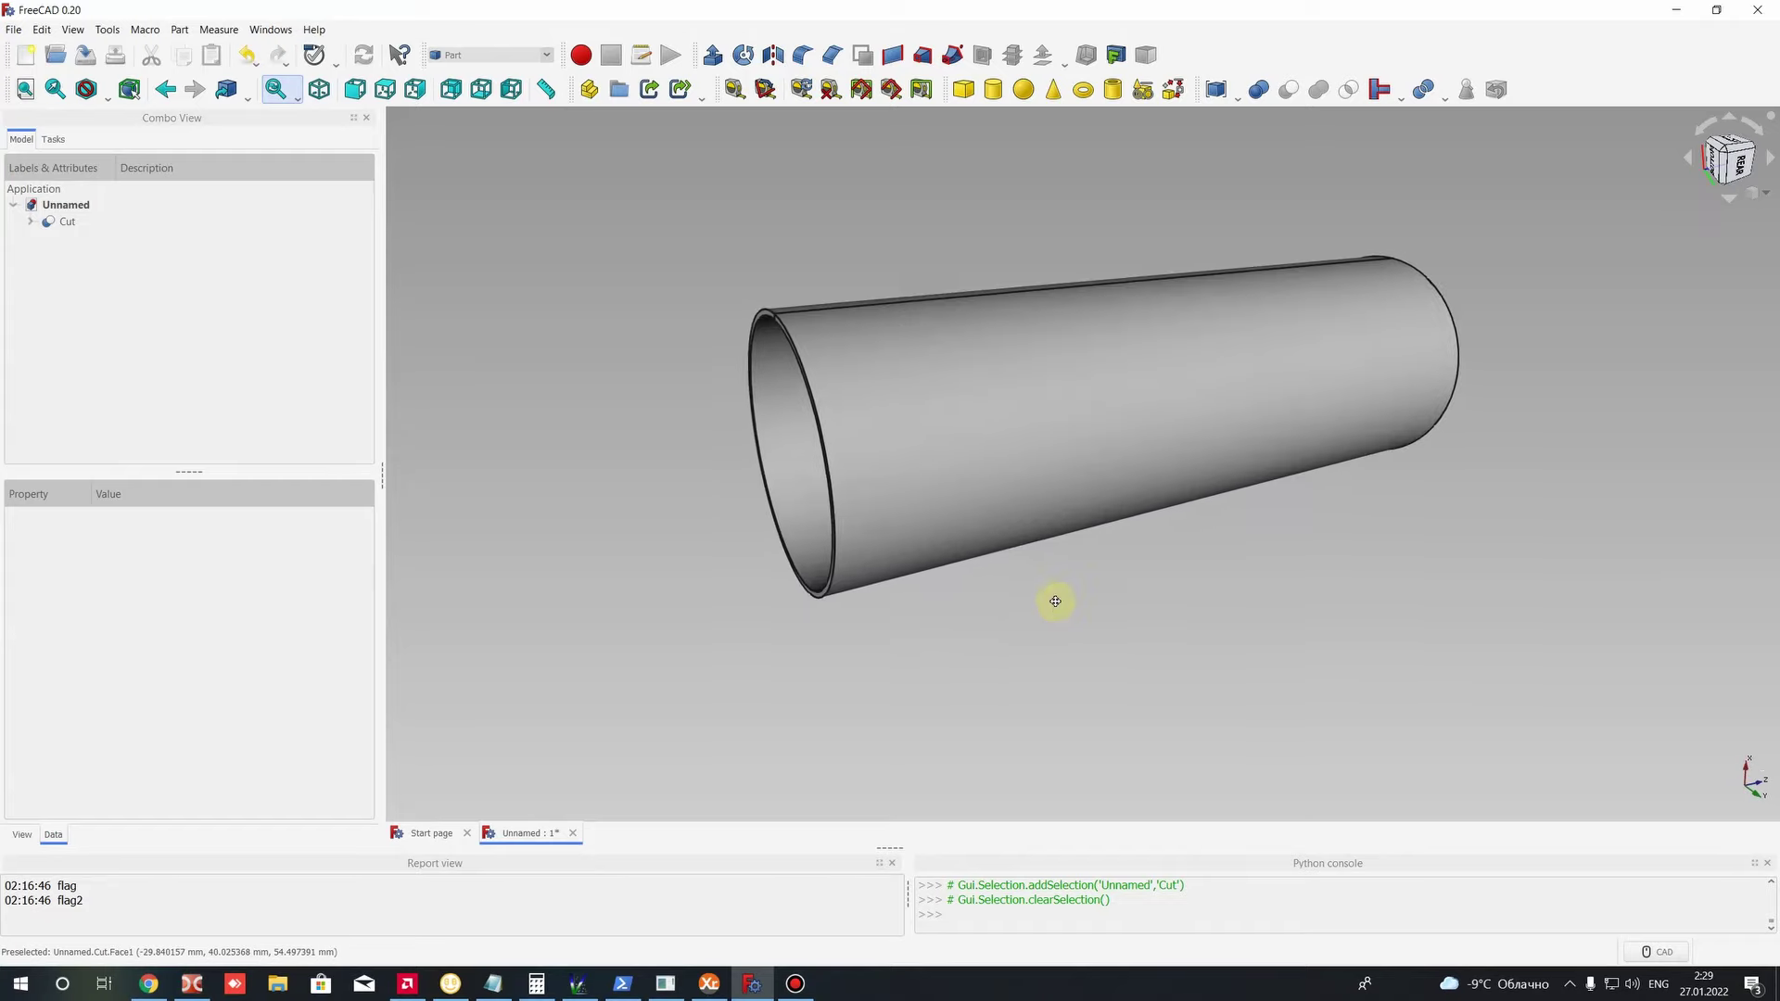
middle_drag(973, 478, 1184, 297)
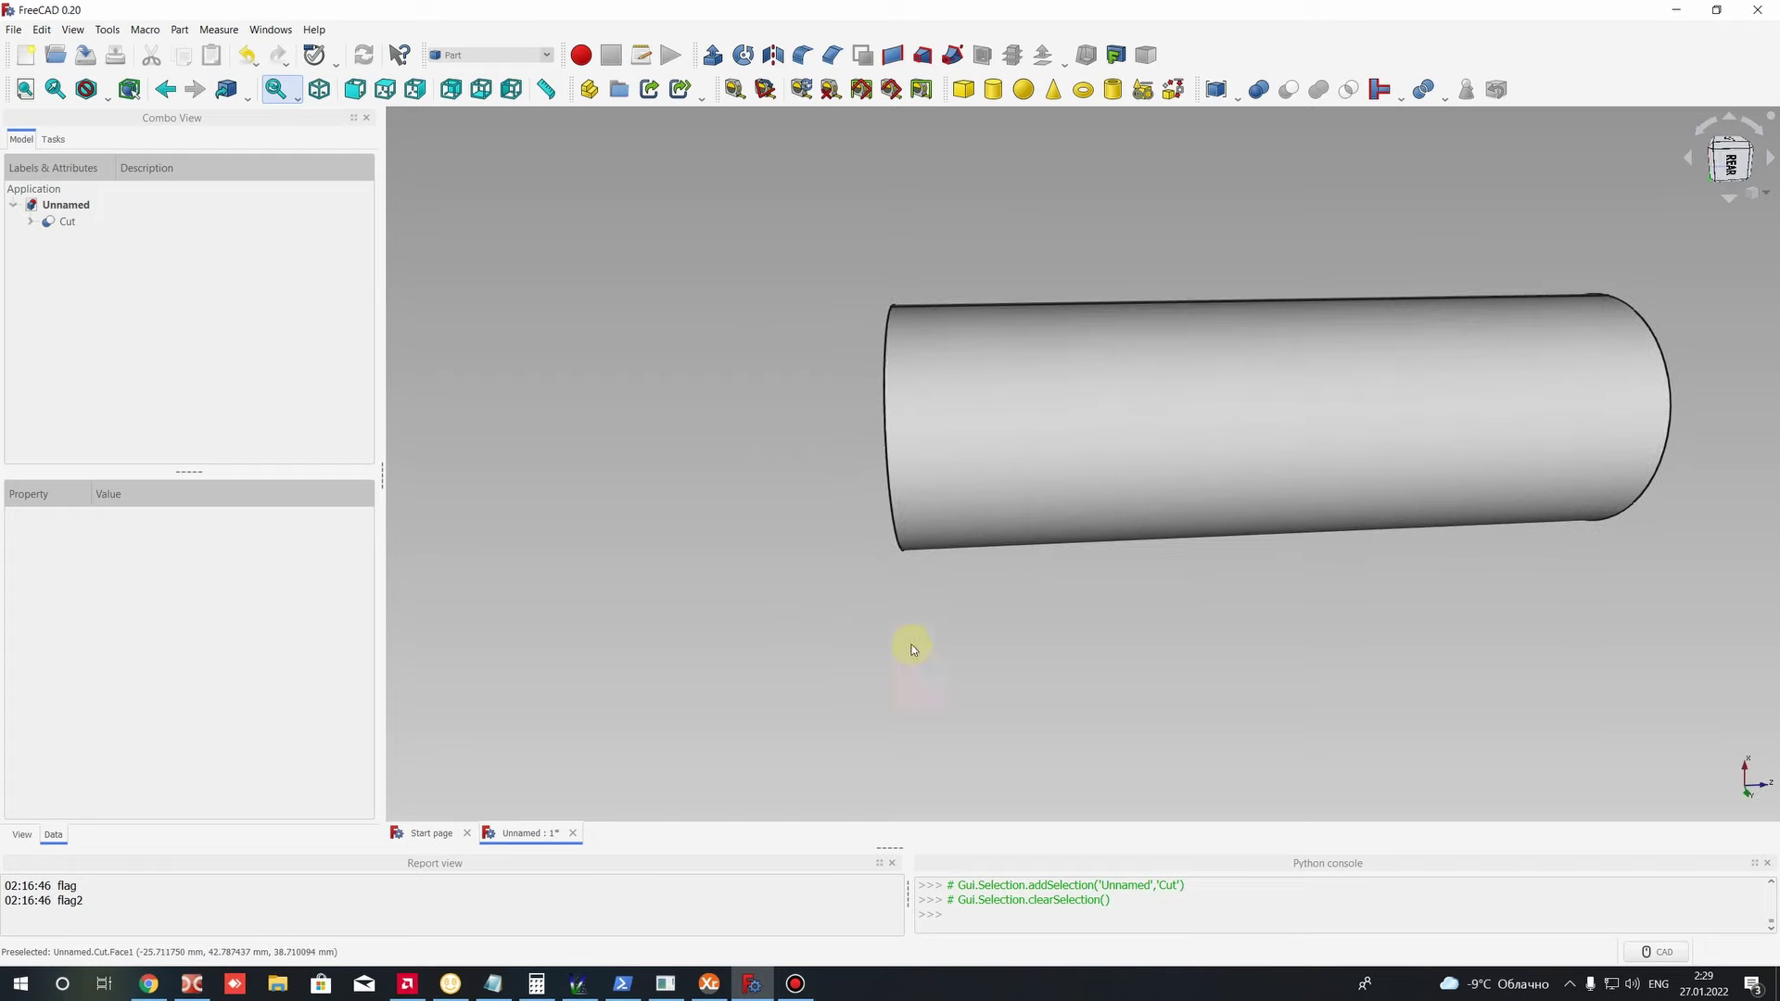
Step: Add Cylinder002 with an 80 mm radius and 300 mm height
click(993, 89)
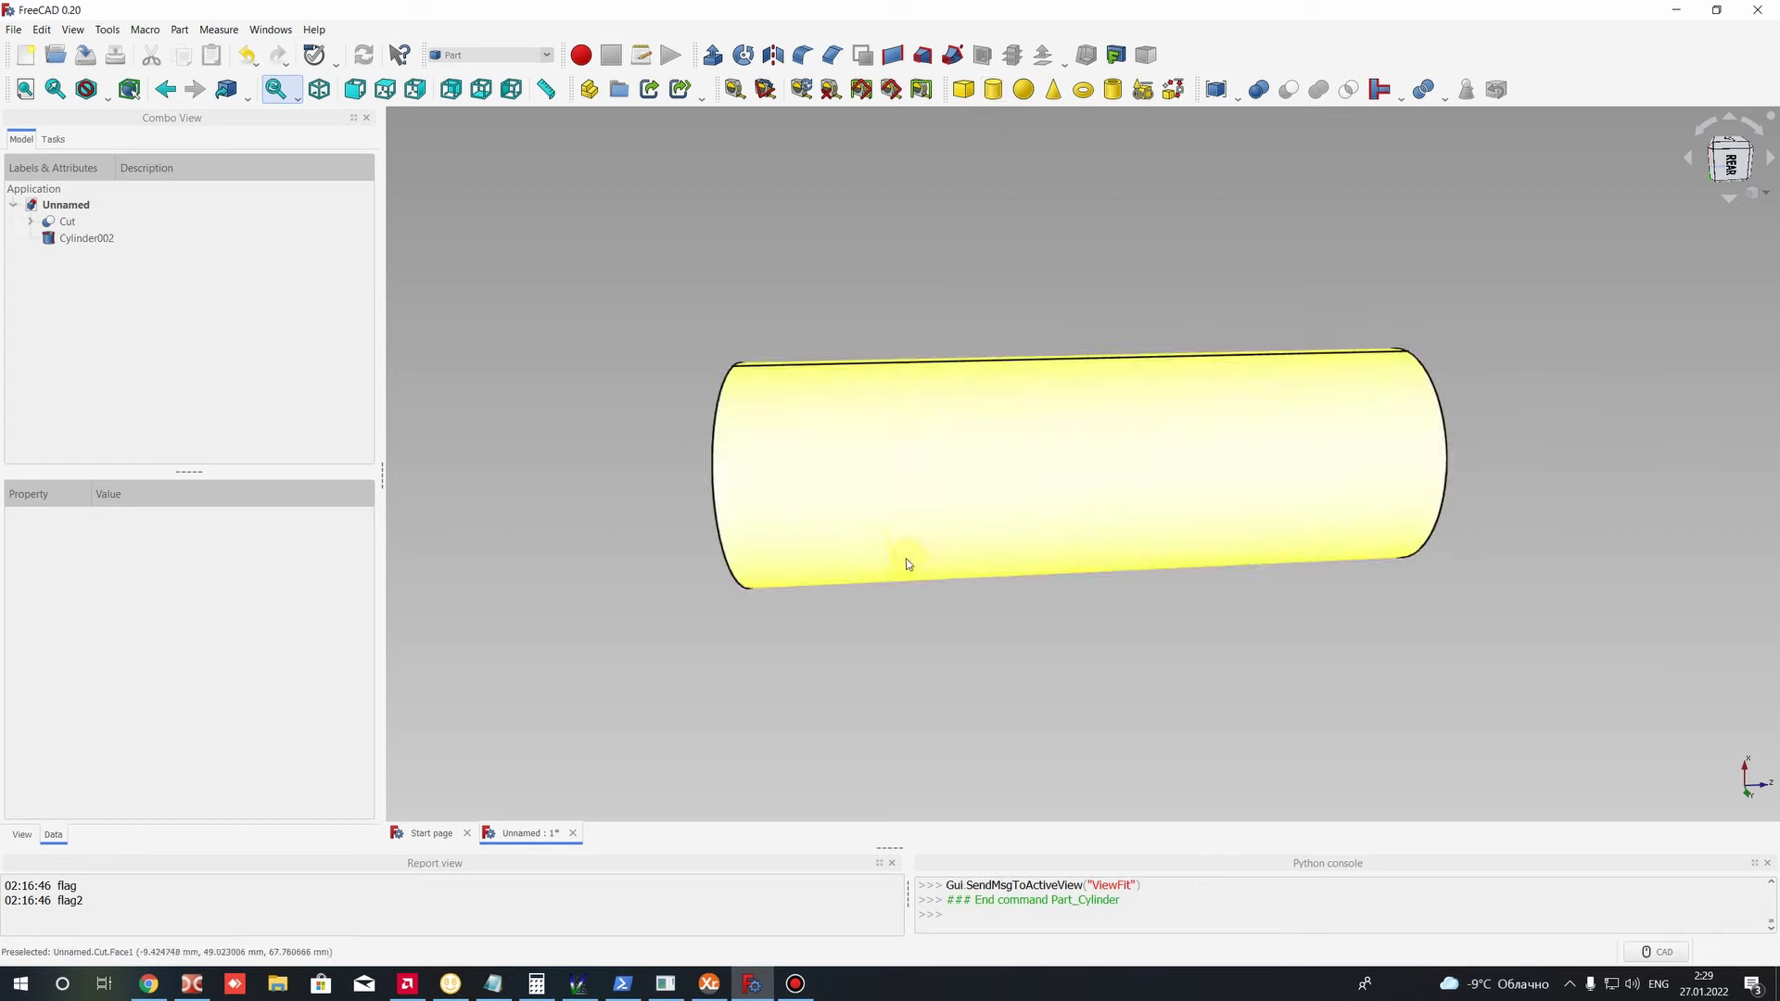
middle_drag(909, 560, 775, 560)
click(84, 241)
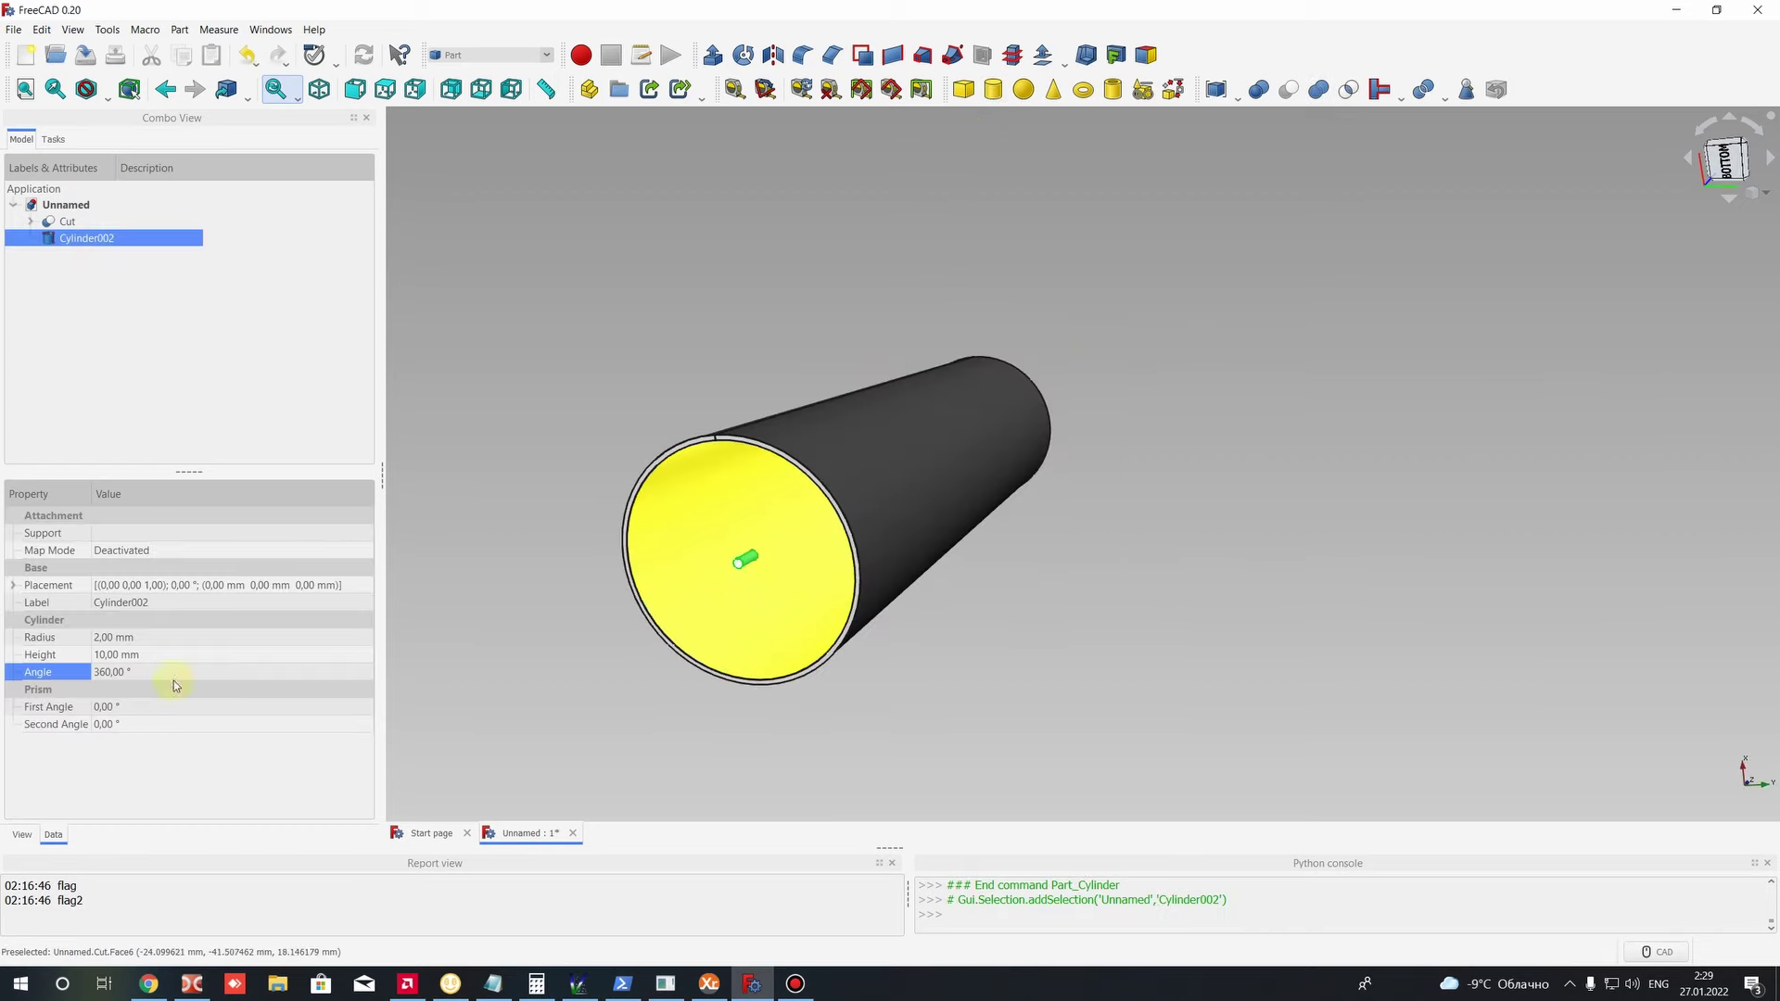
click(108, 638)
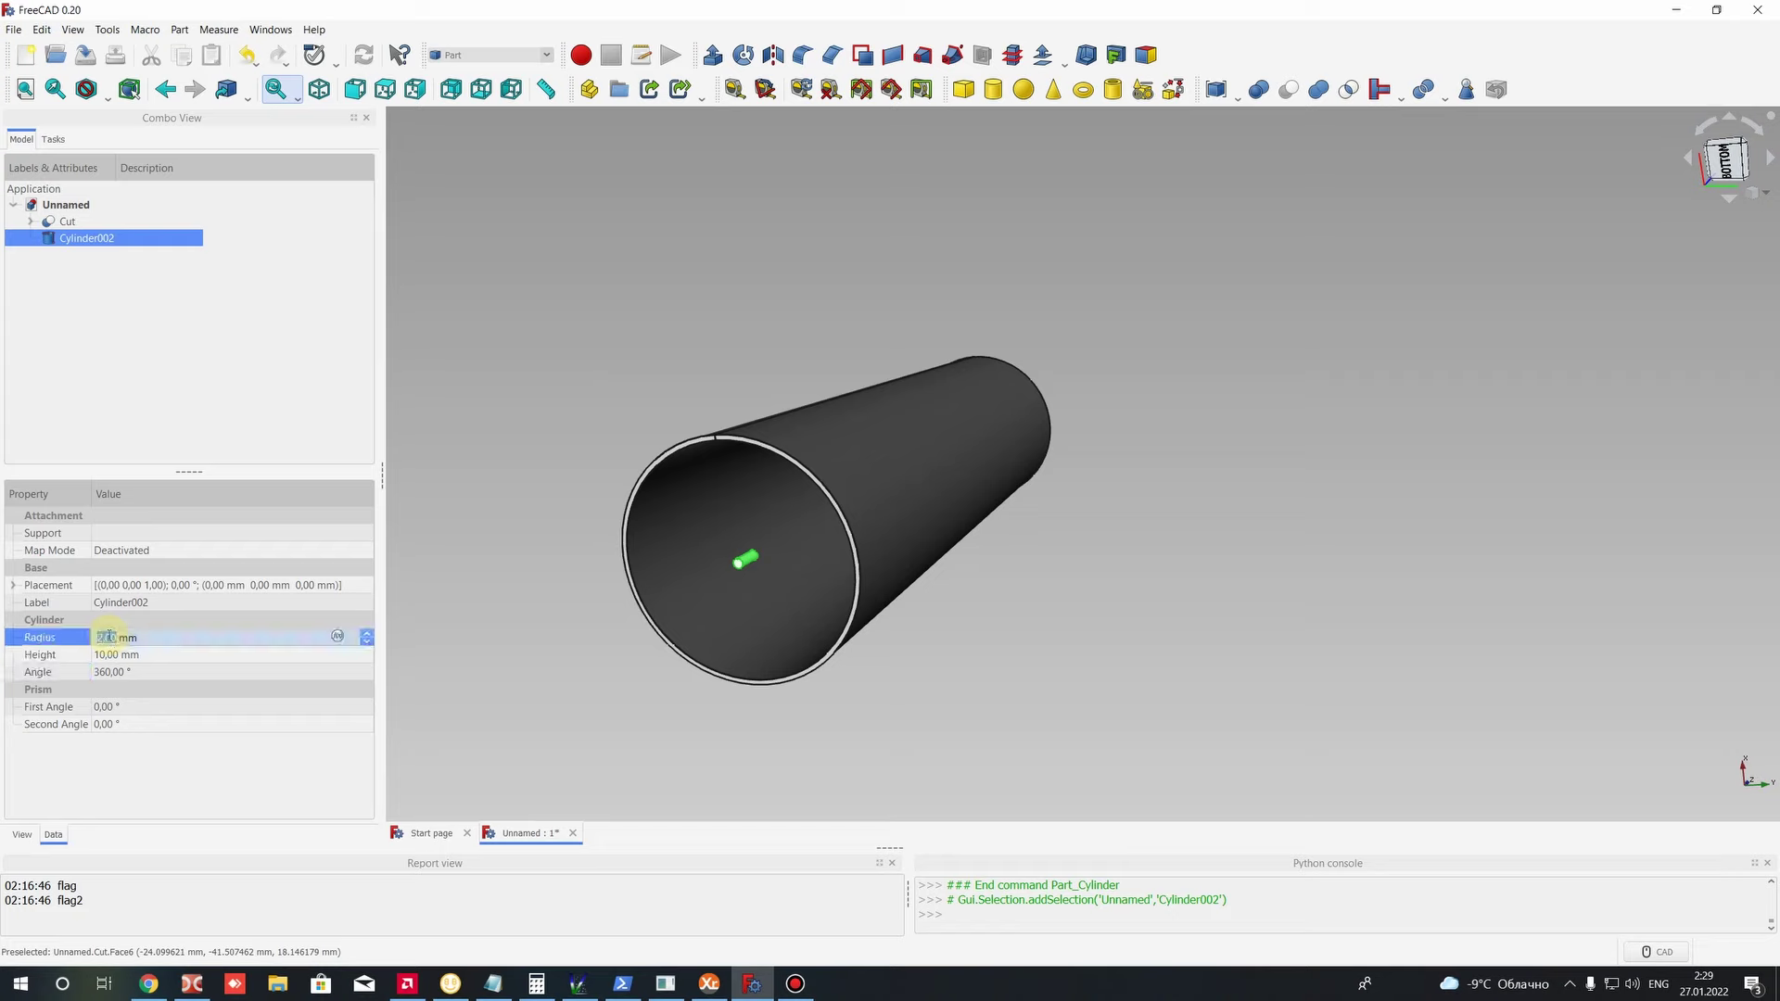
text(80)
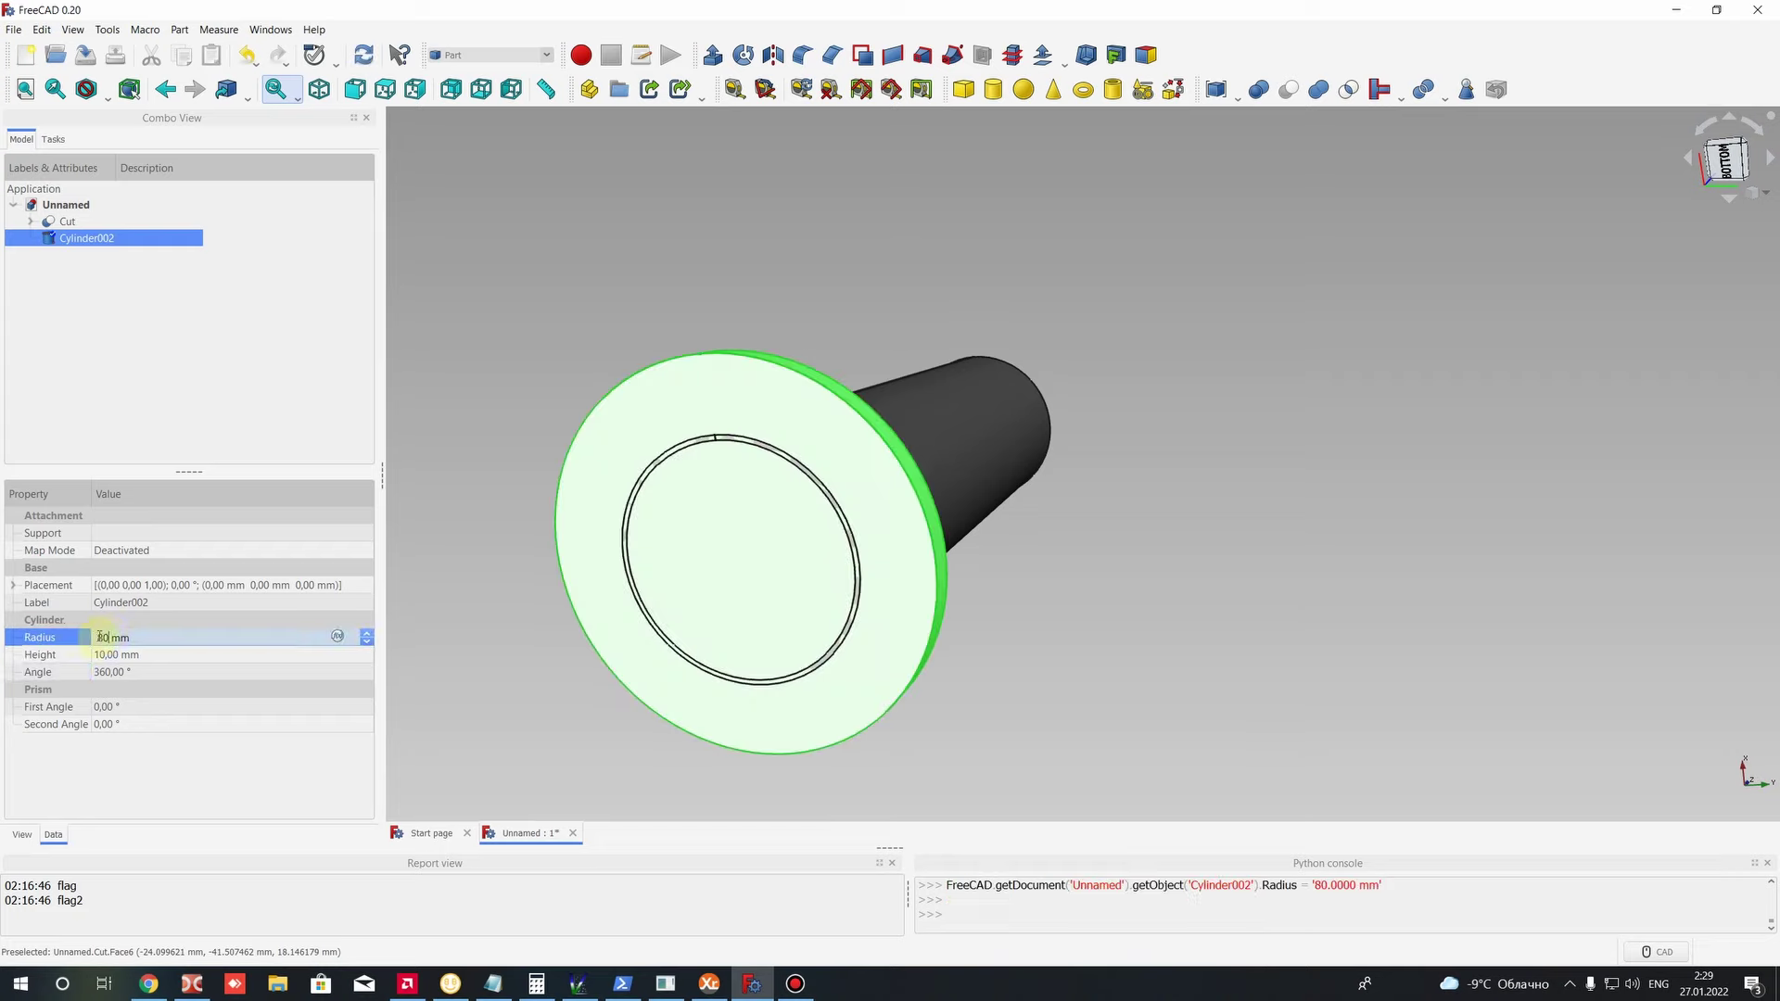
click(120, 655)
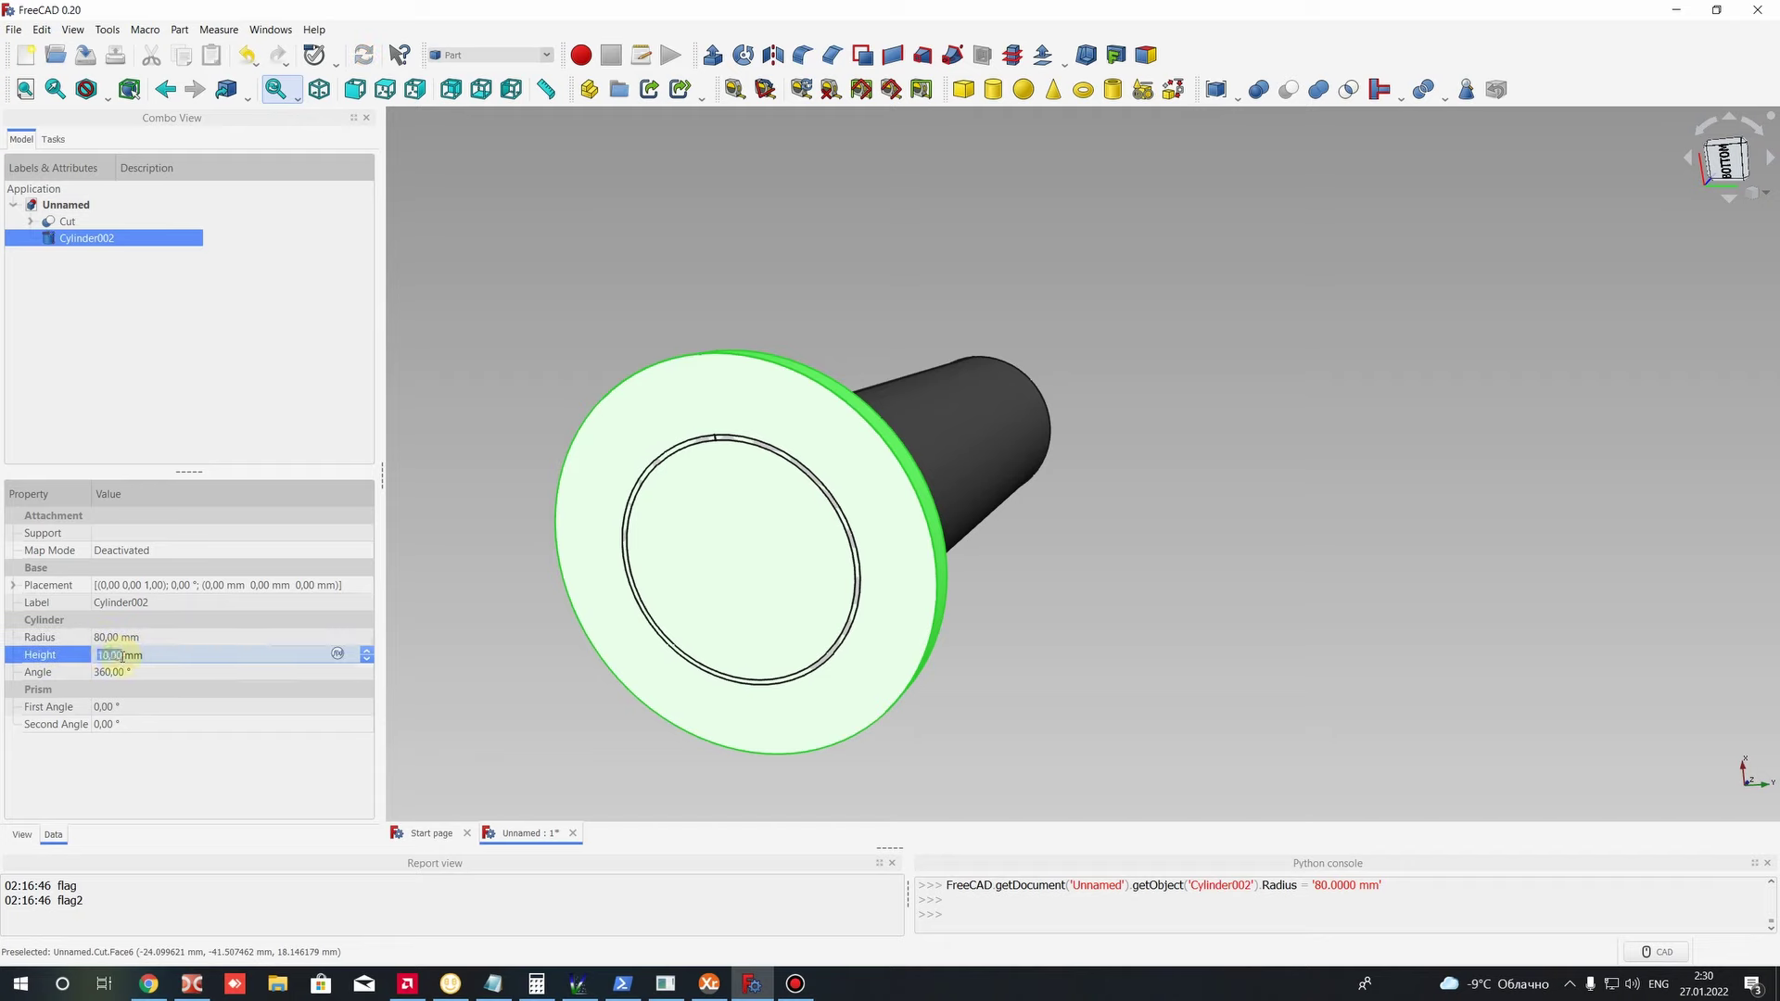
text(300)
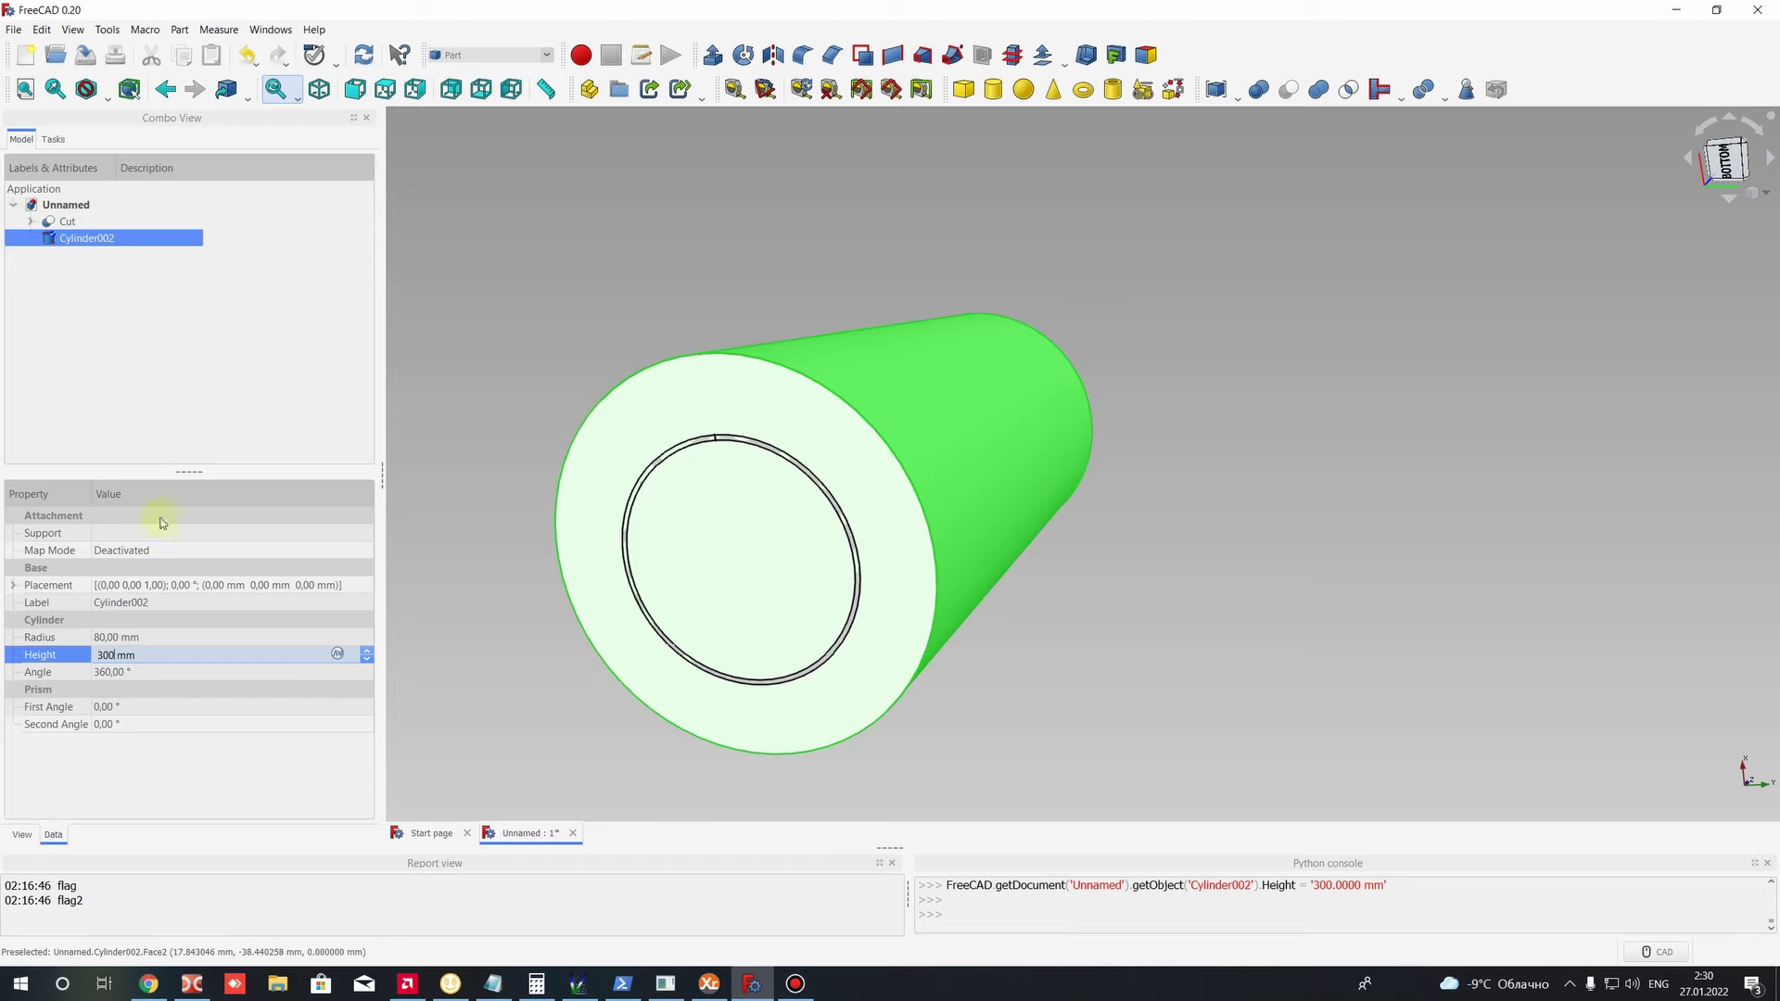
click(13, 588)
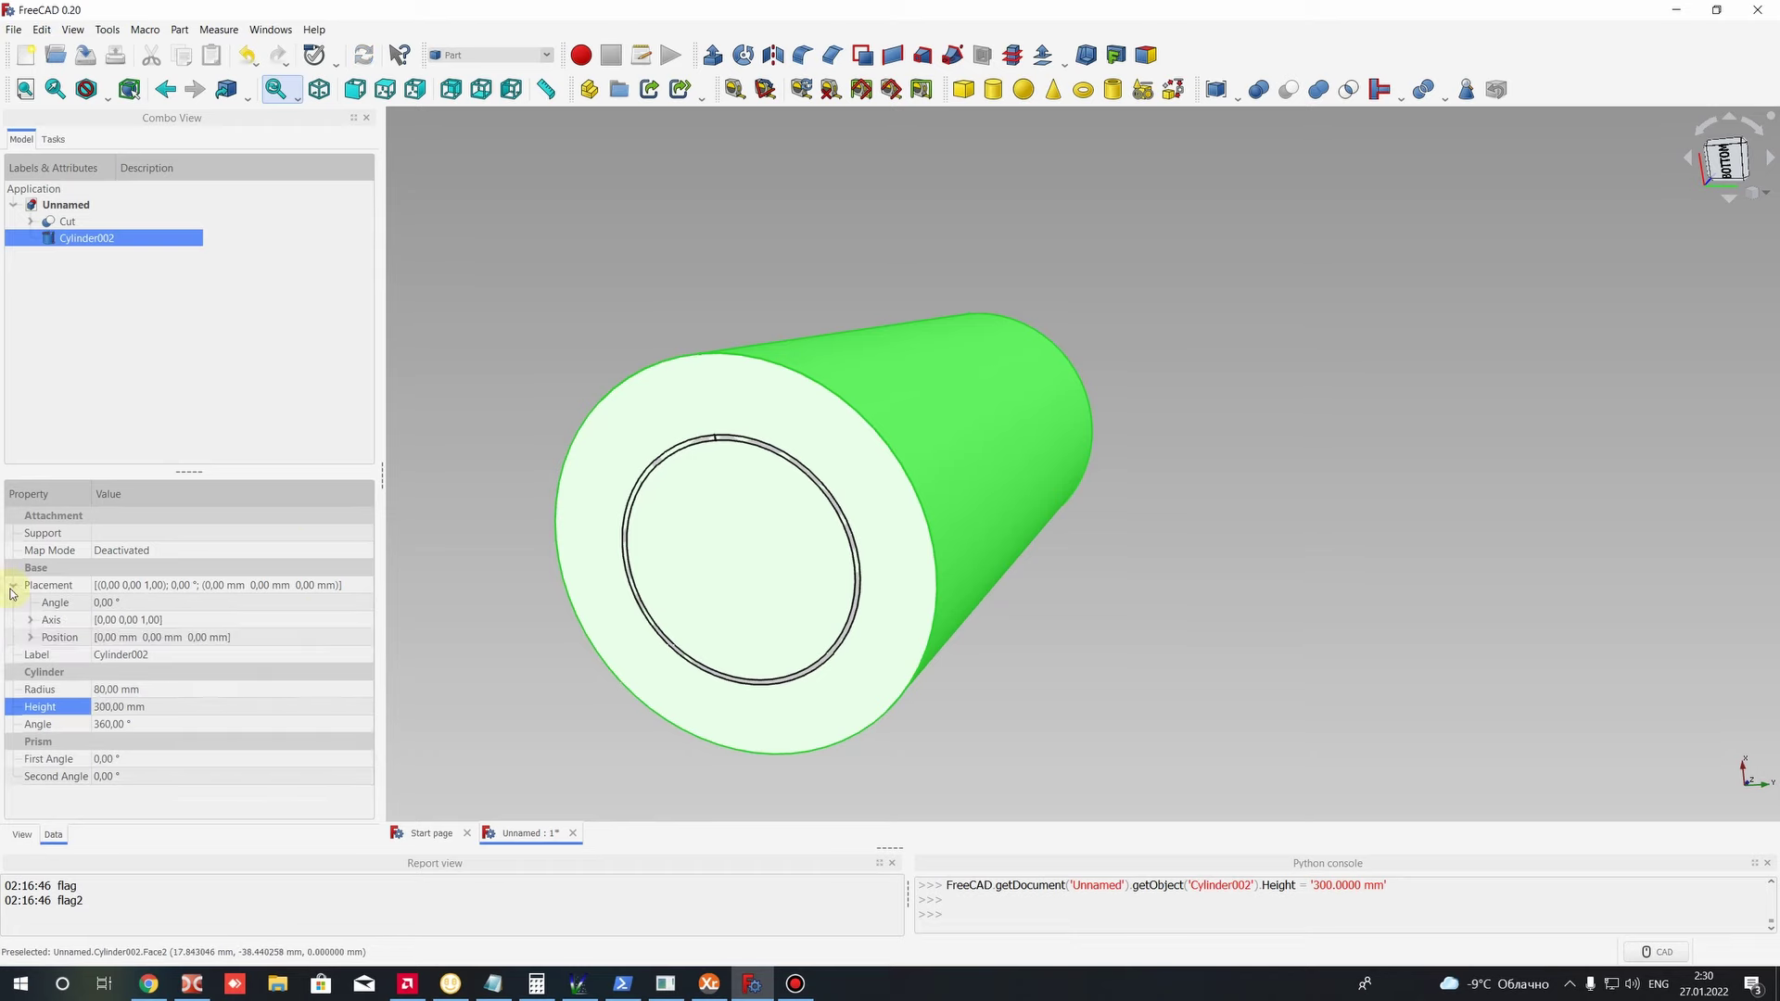
Step: Rotate Cylinder002 by 50° about the Y axis in its Placement
click(114, 604)
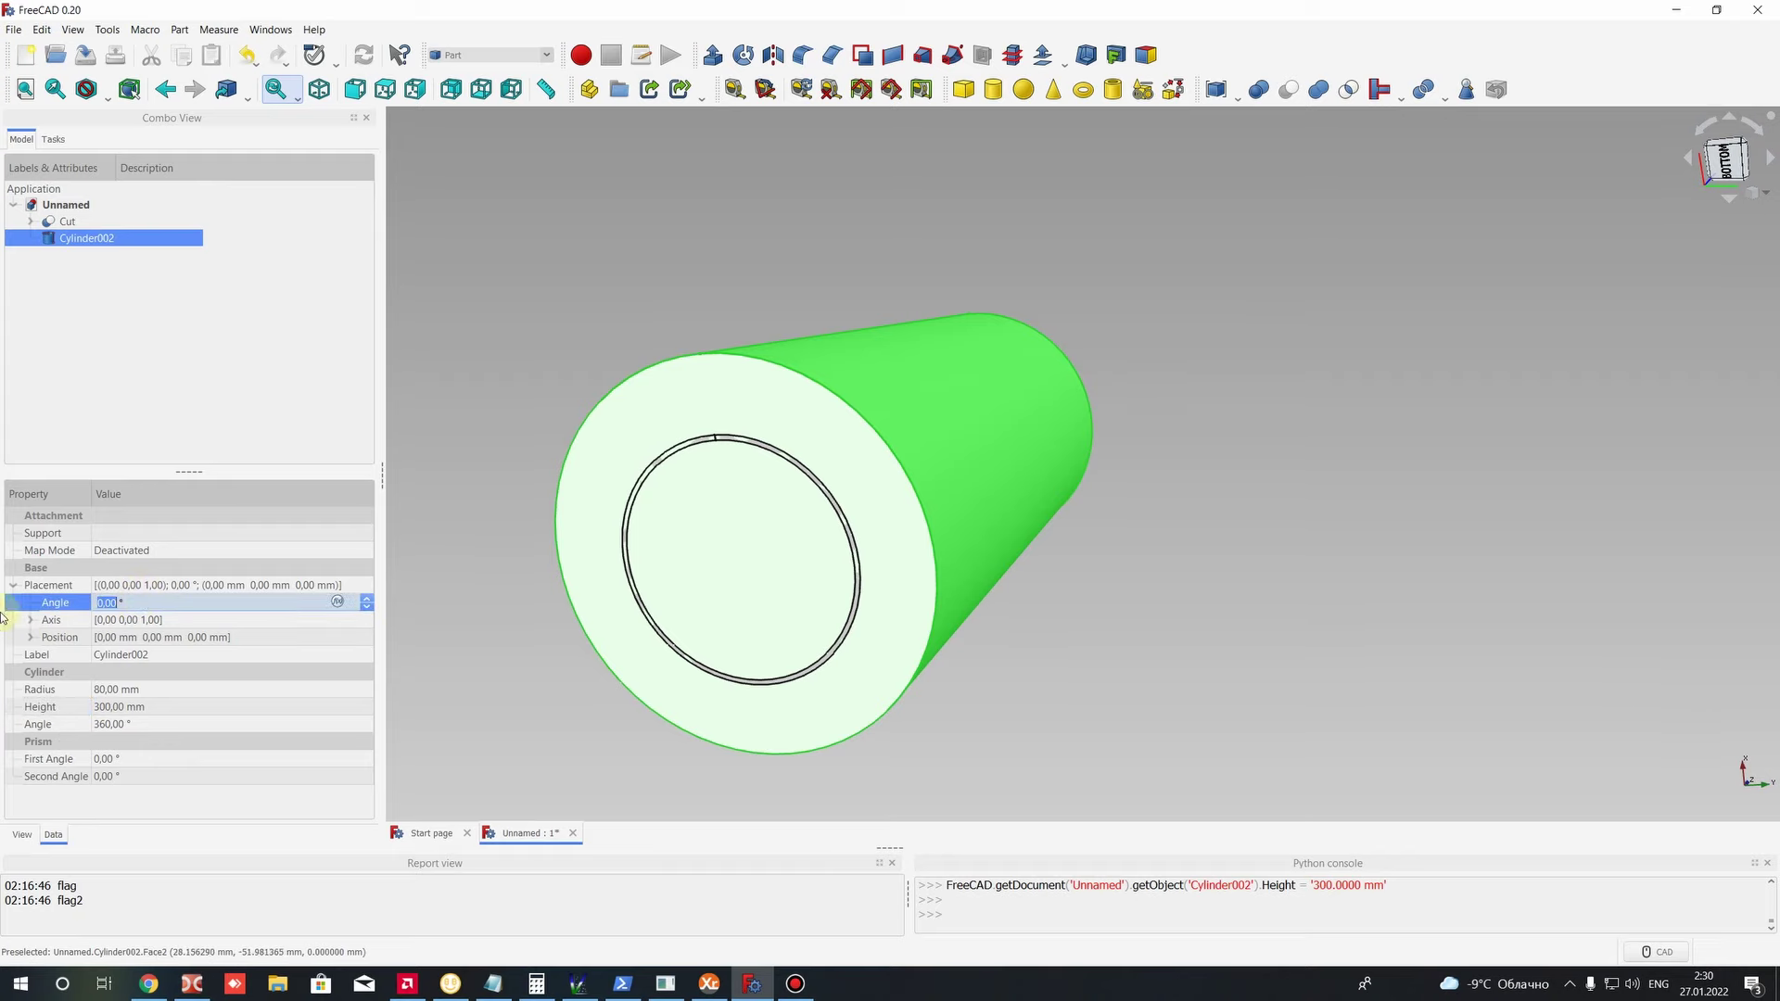
click(28, 621)
click(106, 655)
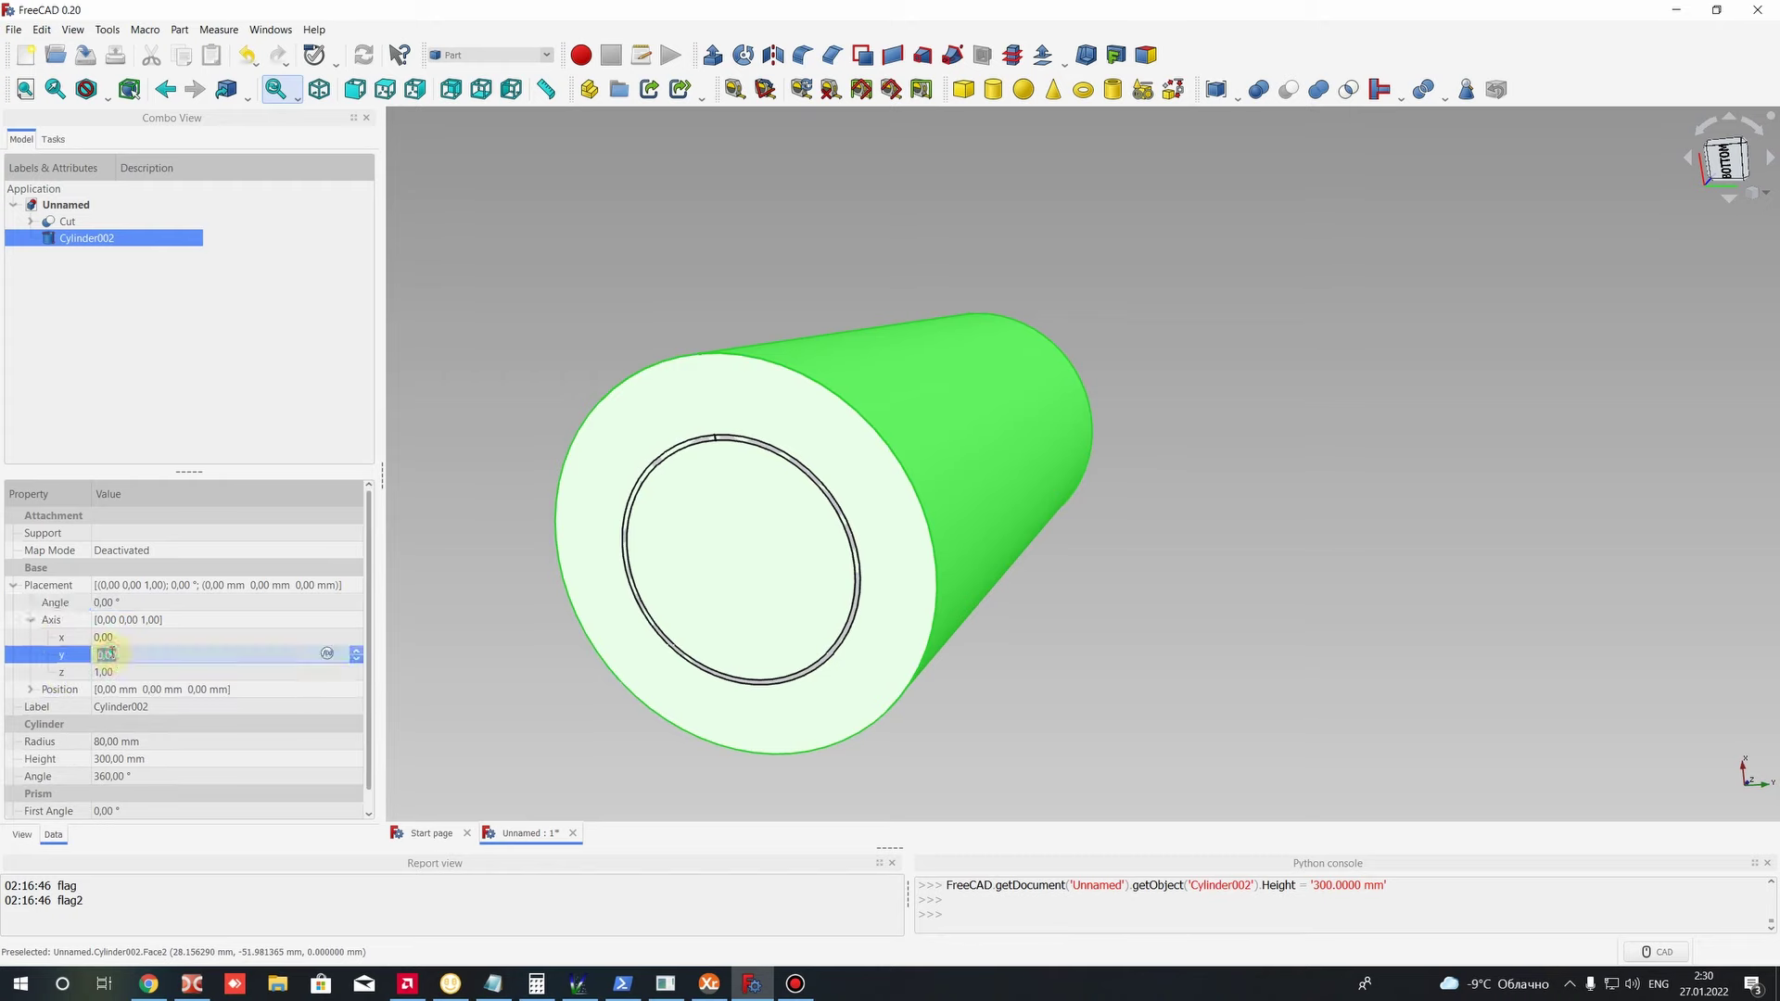
text(10)
key(BackSpace)
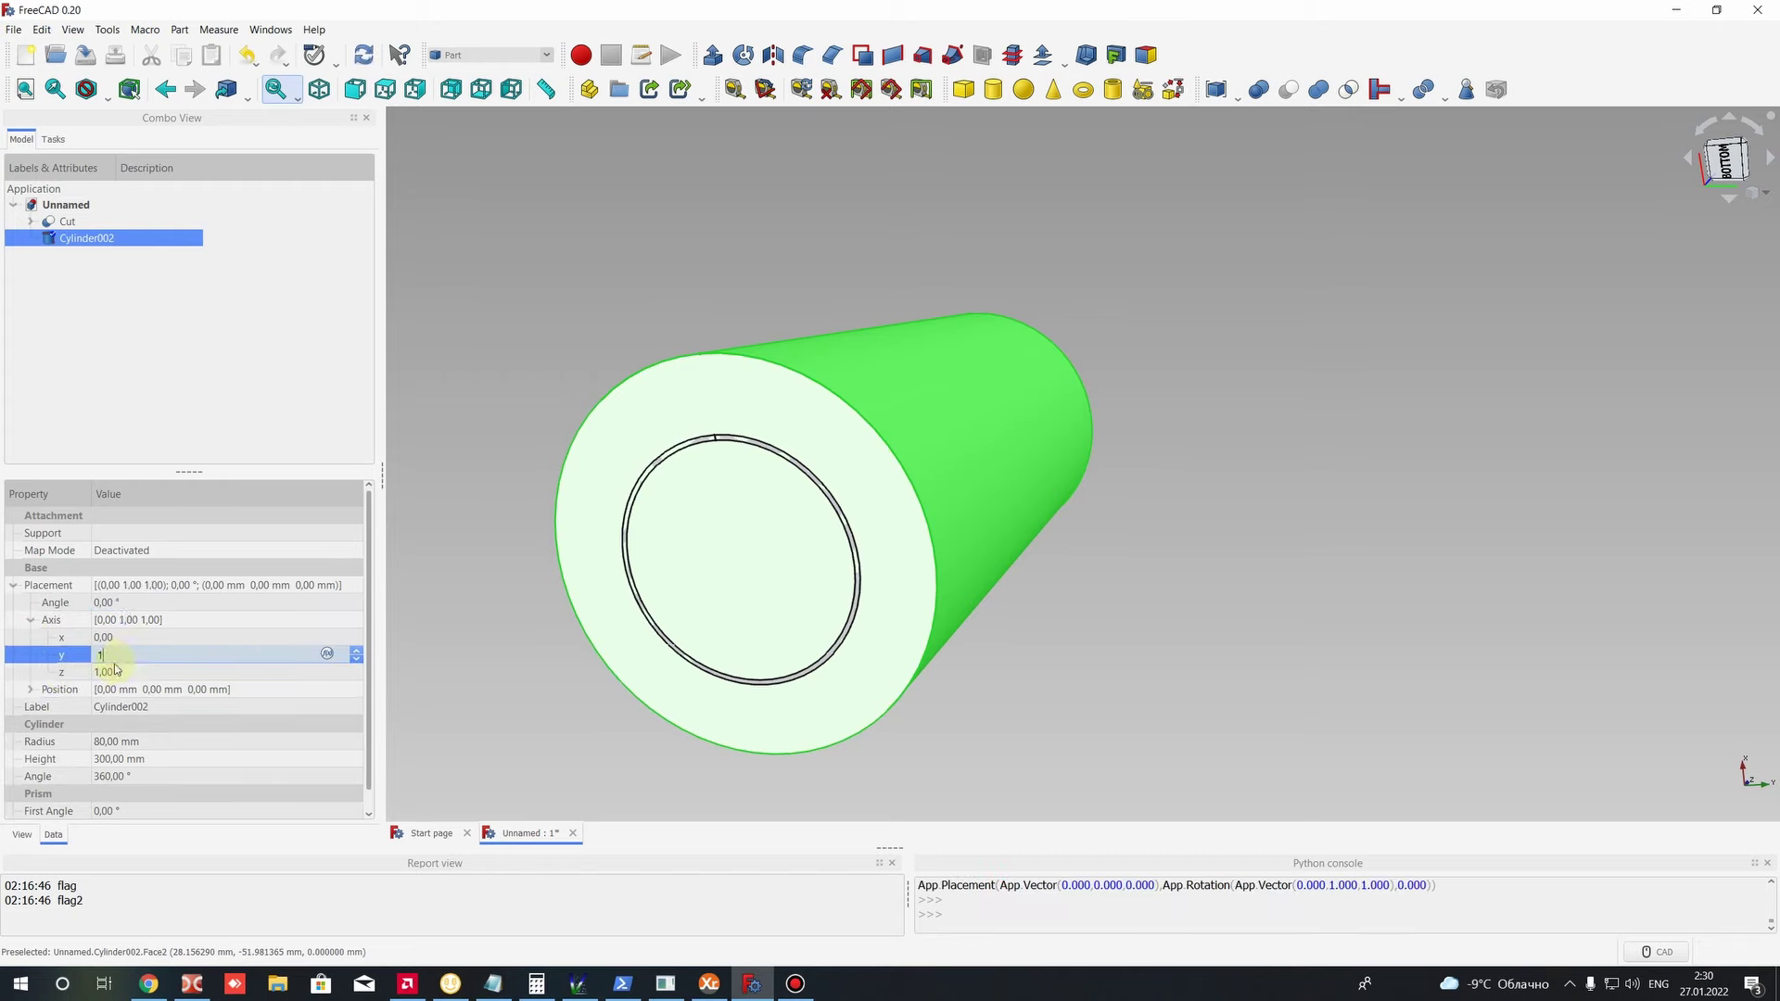
click(106, 671)
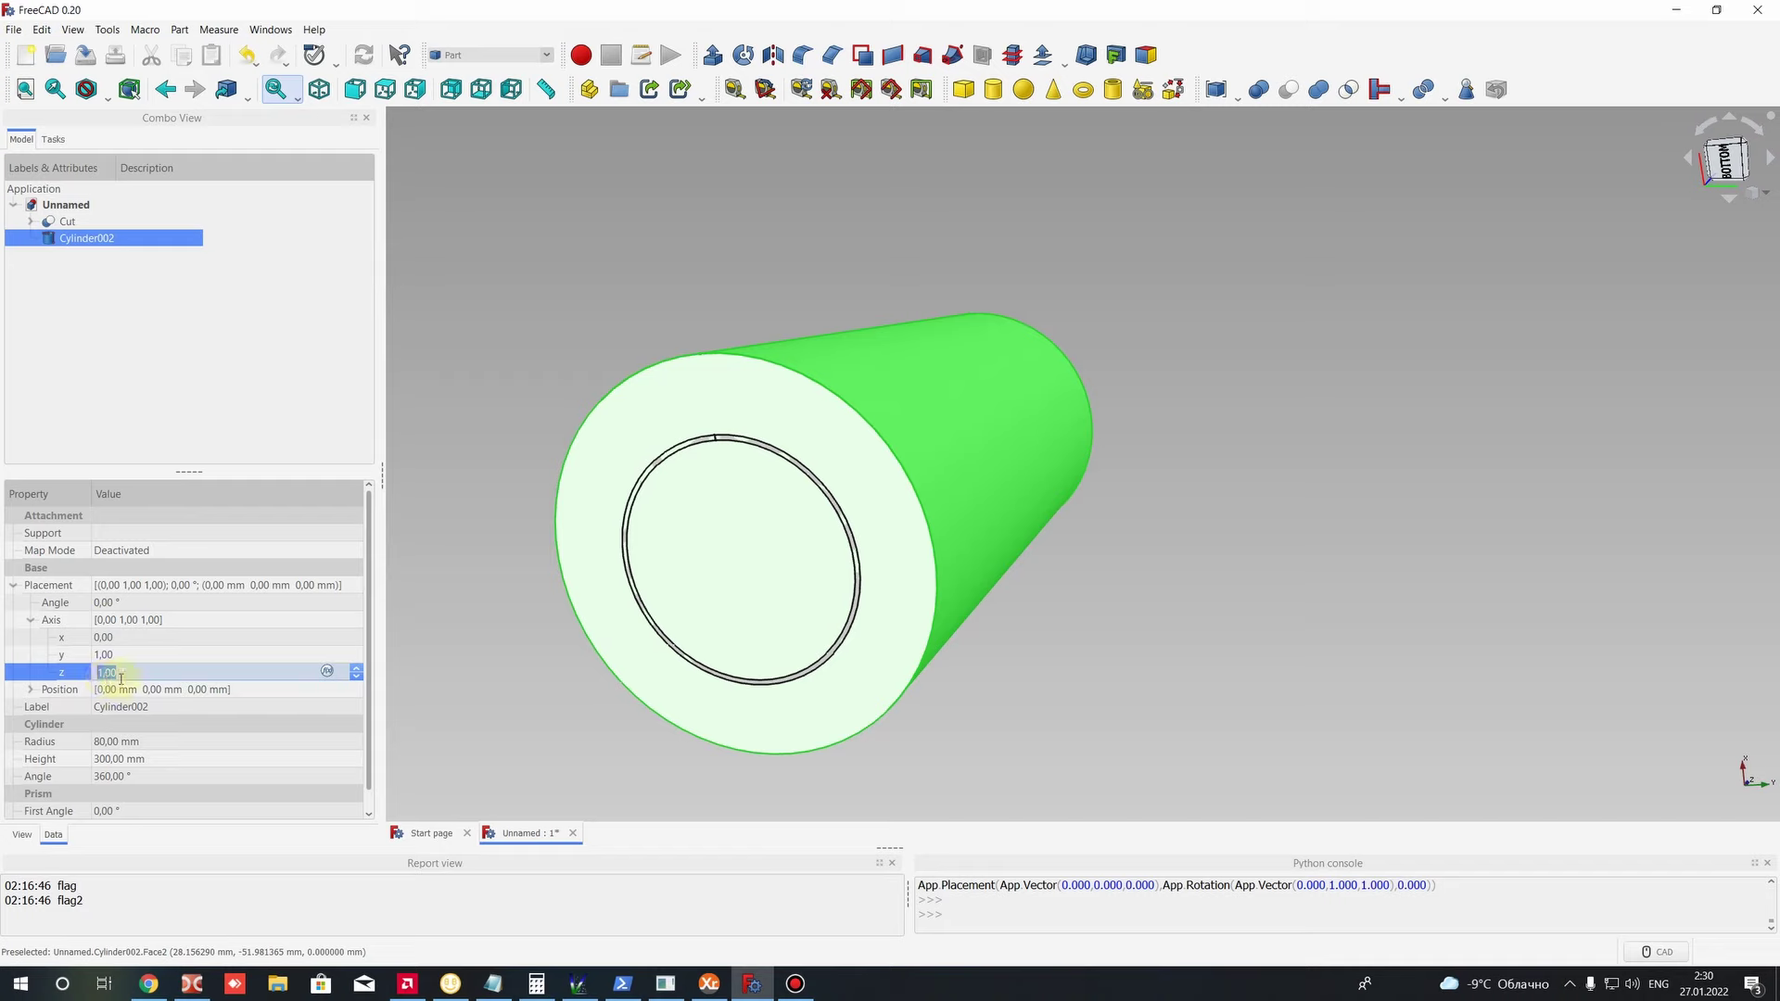
click(28, 621)
click(102, 603)
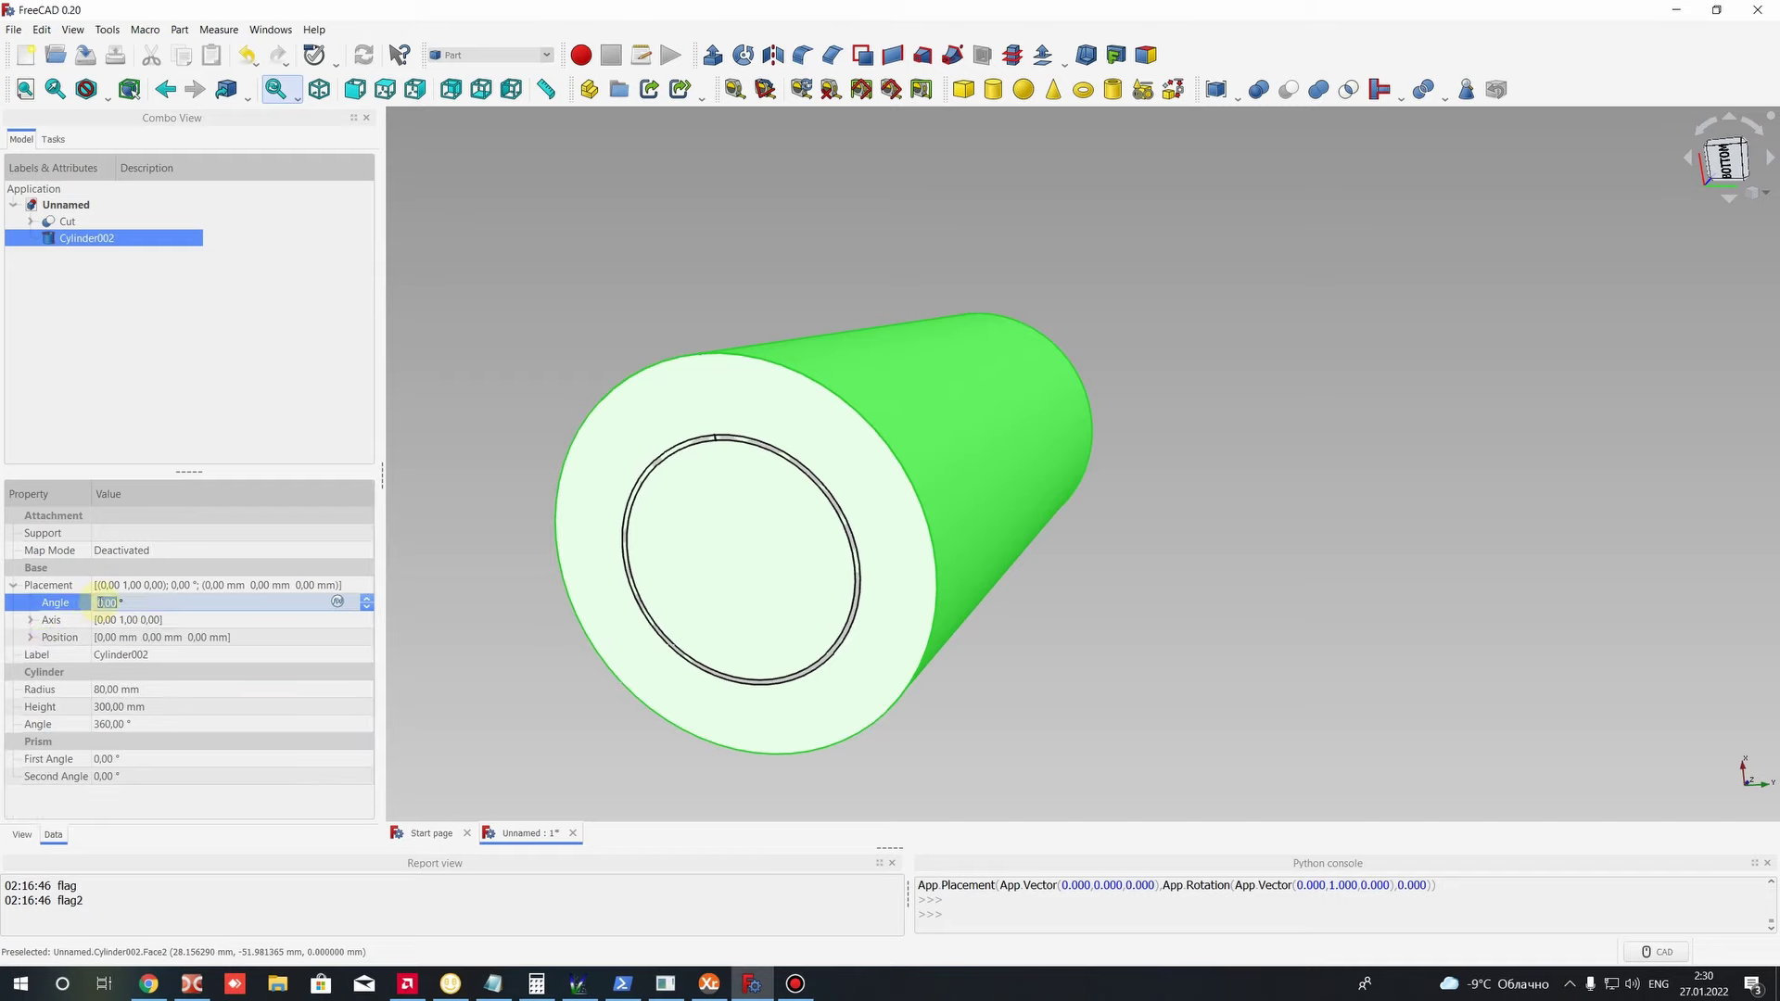
text(50)
scroll(918, 580, down, 3)
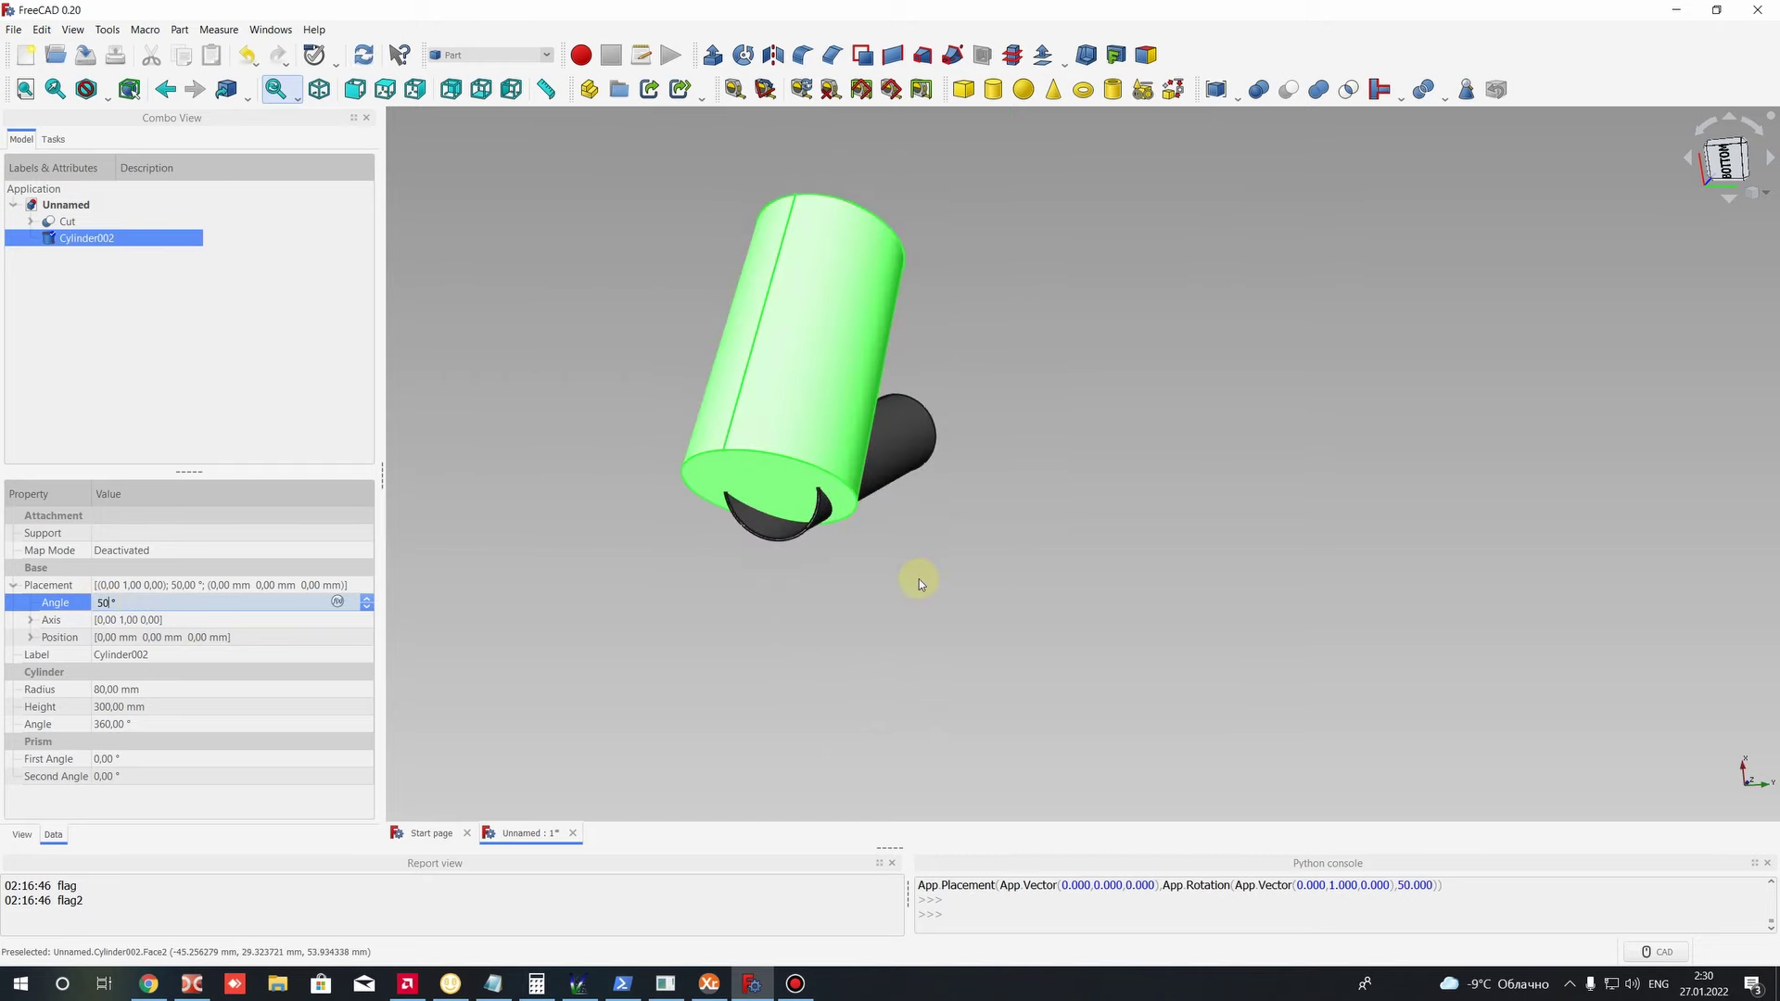
middle_drag(920, 577, 846, 428)
scroll(847, 428, up, 4)
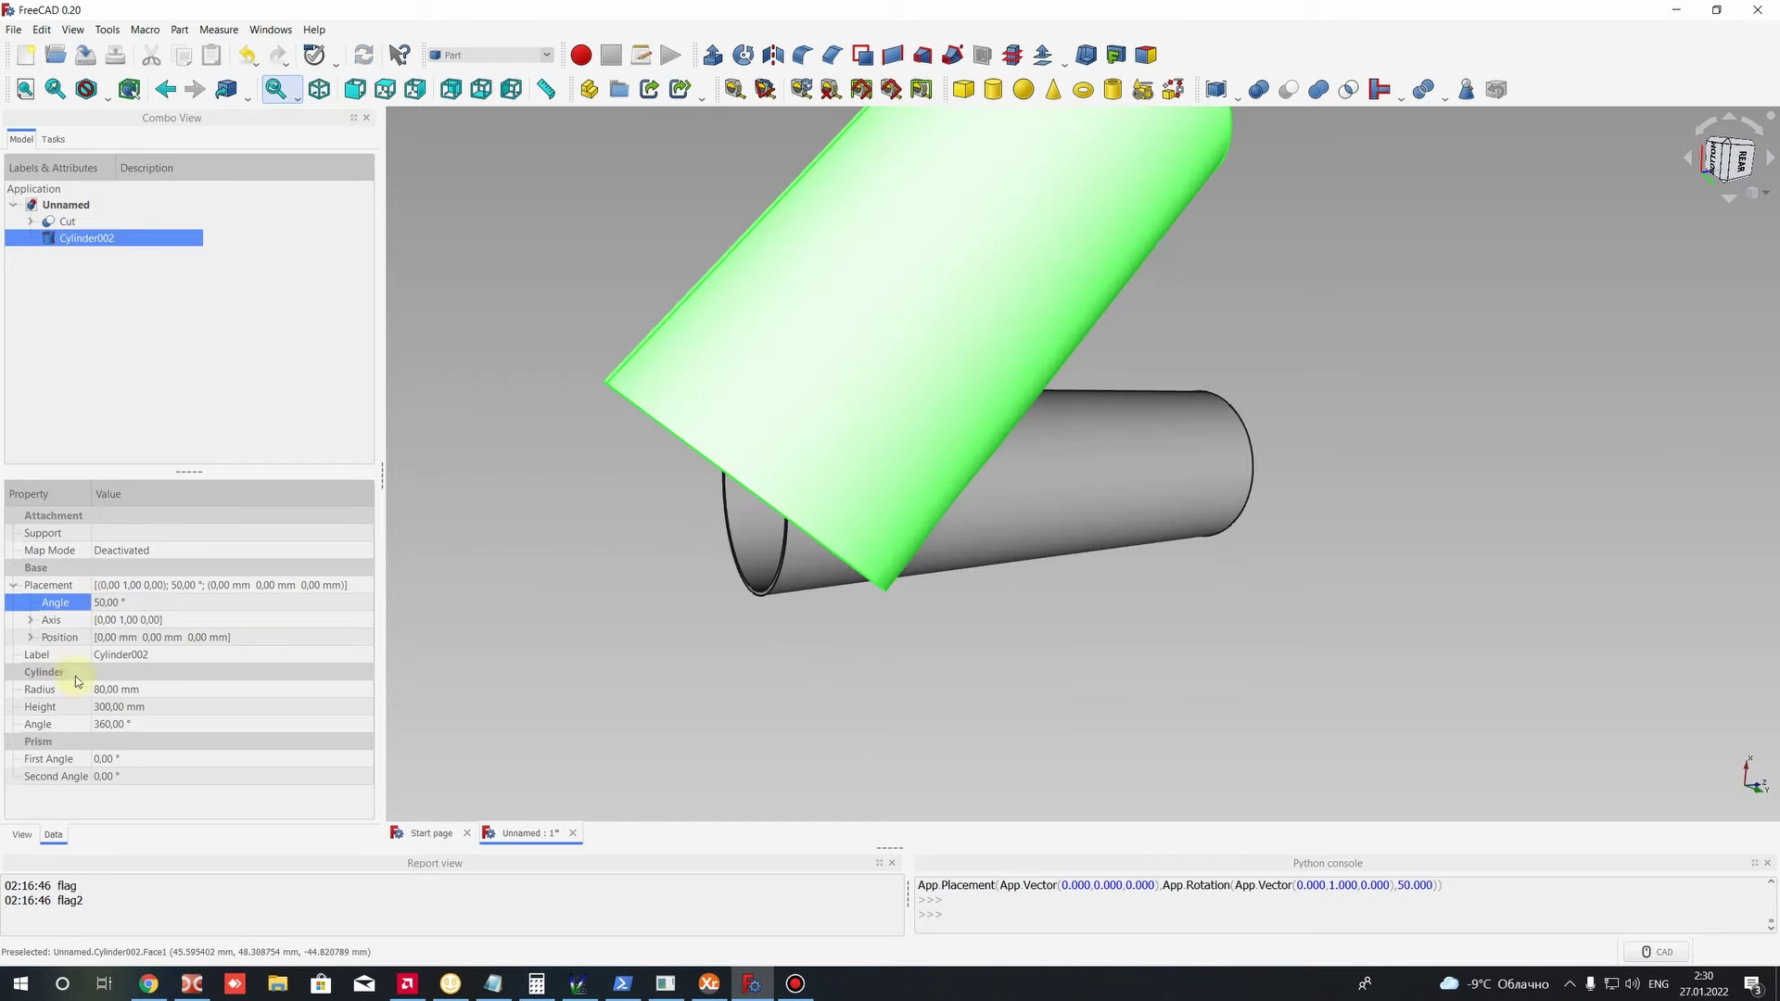
Step: Set Cylinder002's x position to -50 mm
click(29, 638)
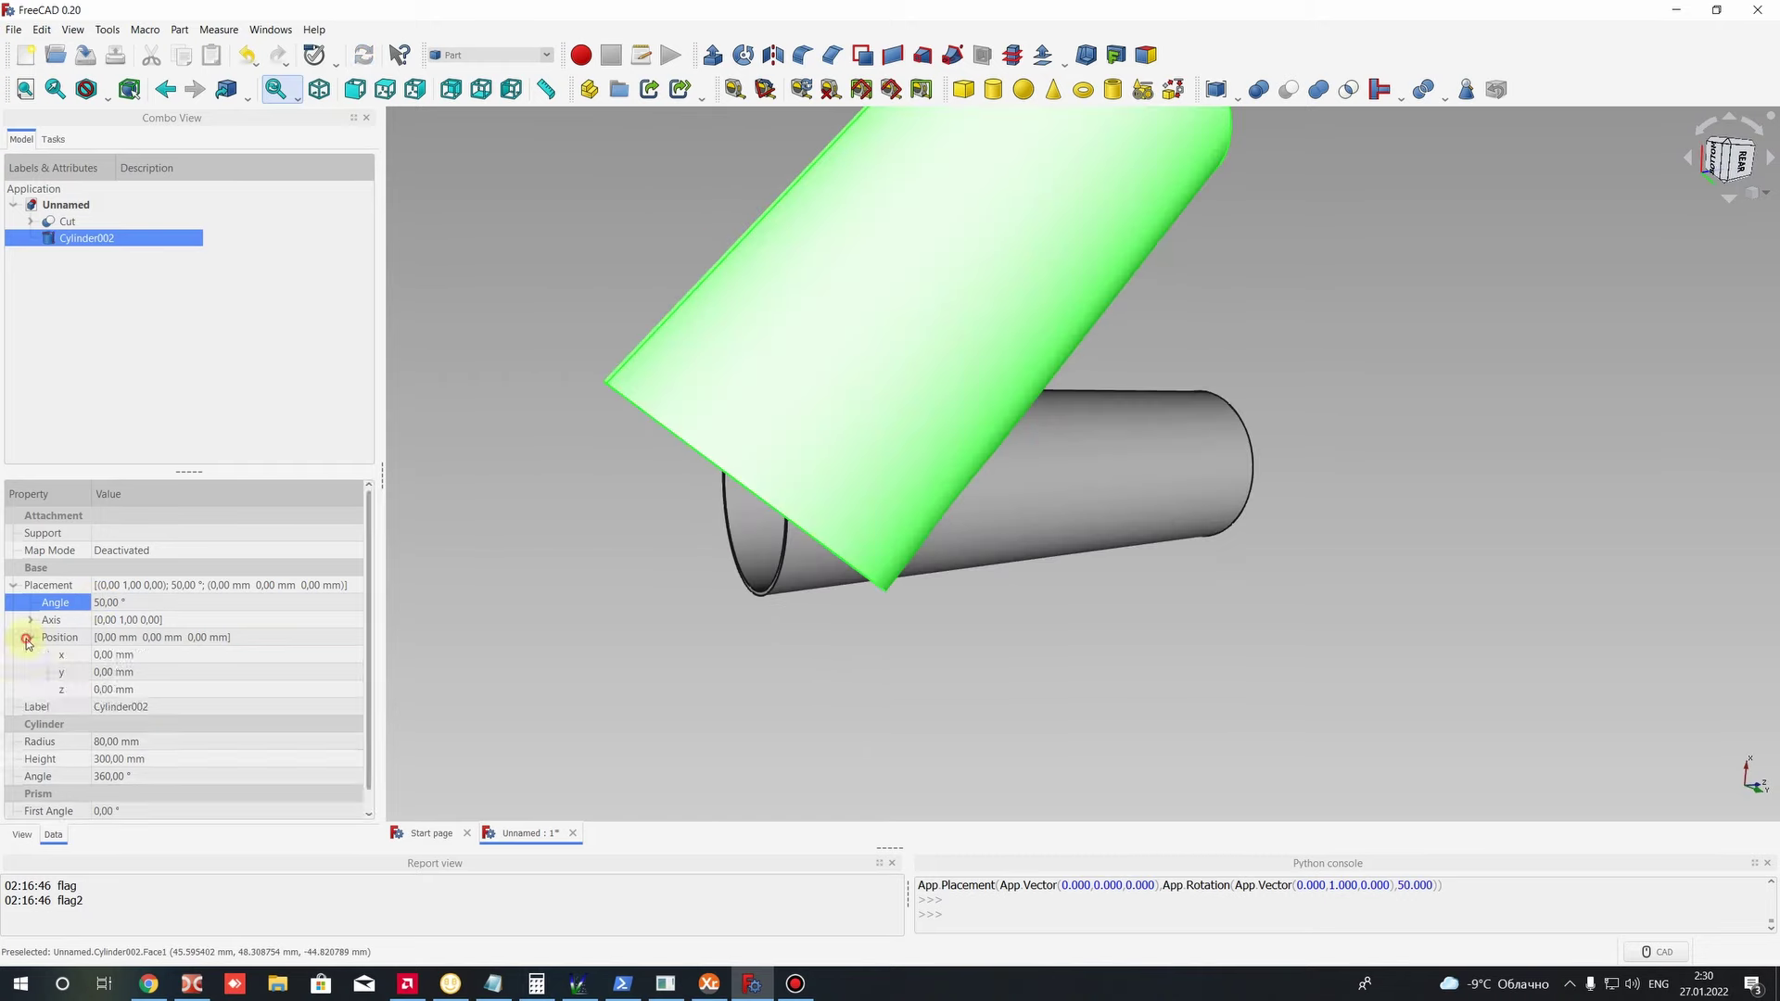
click(112, 656)
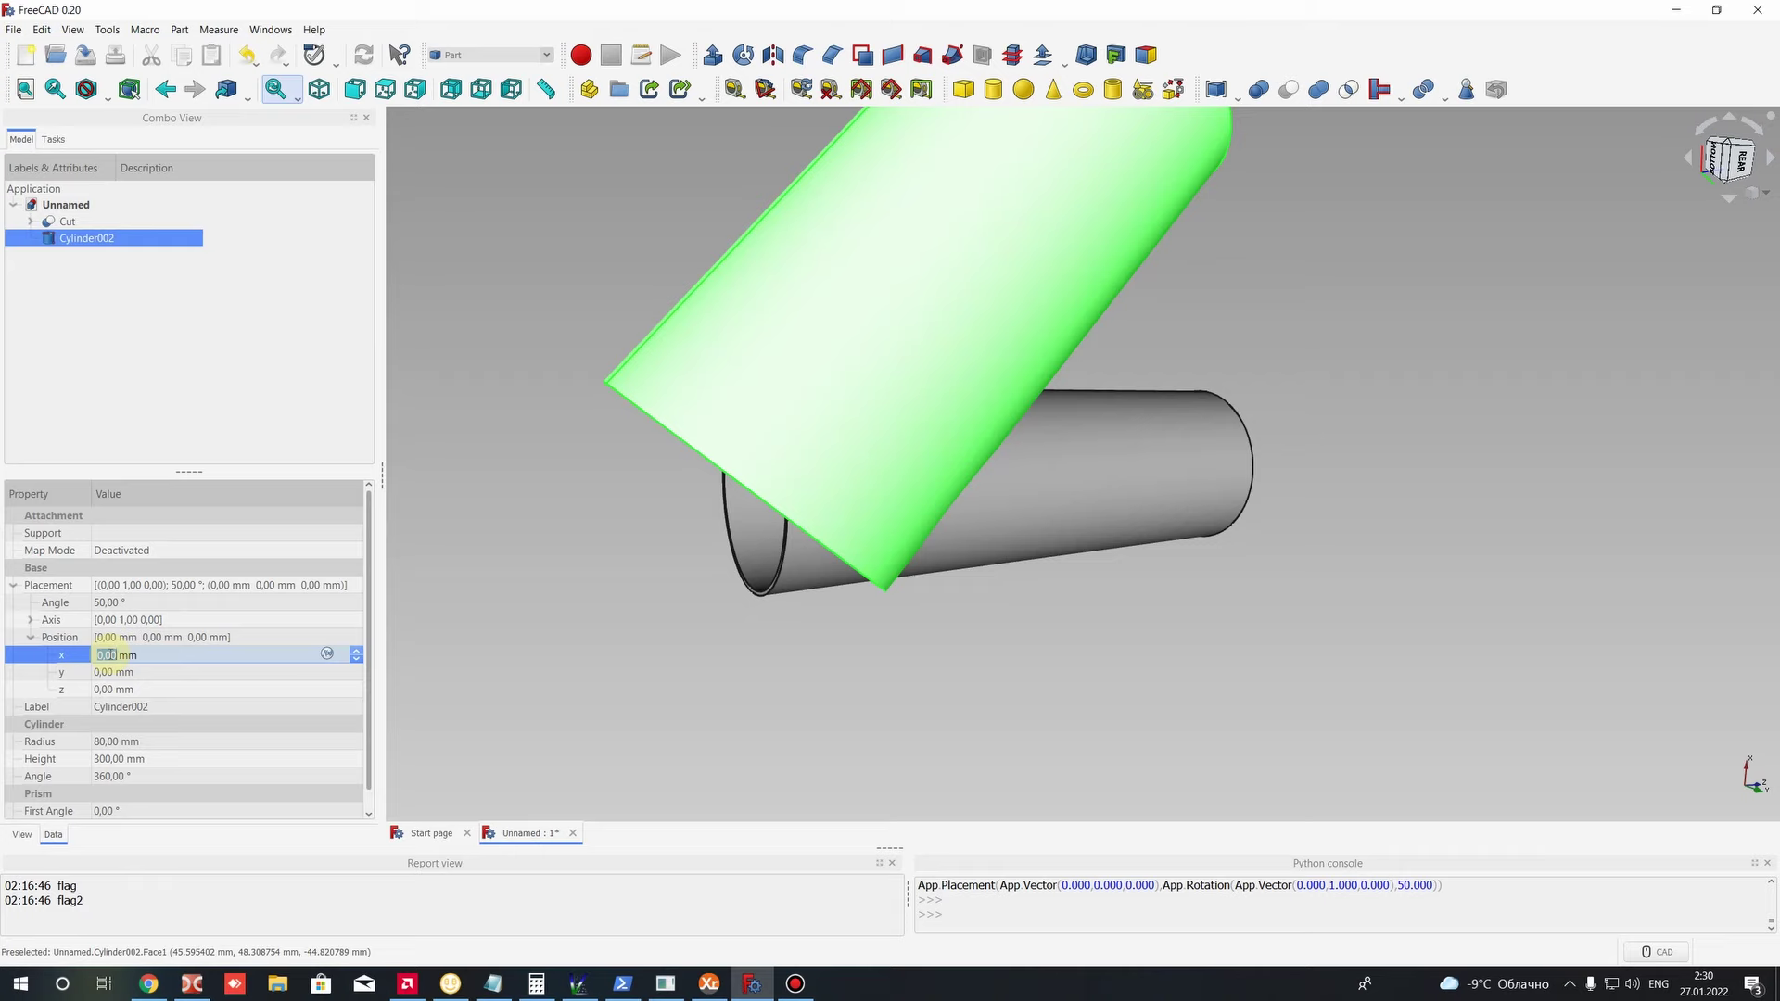
text(-50)
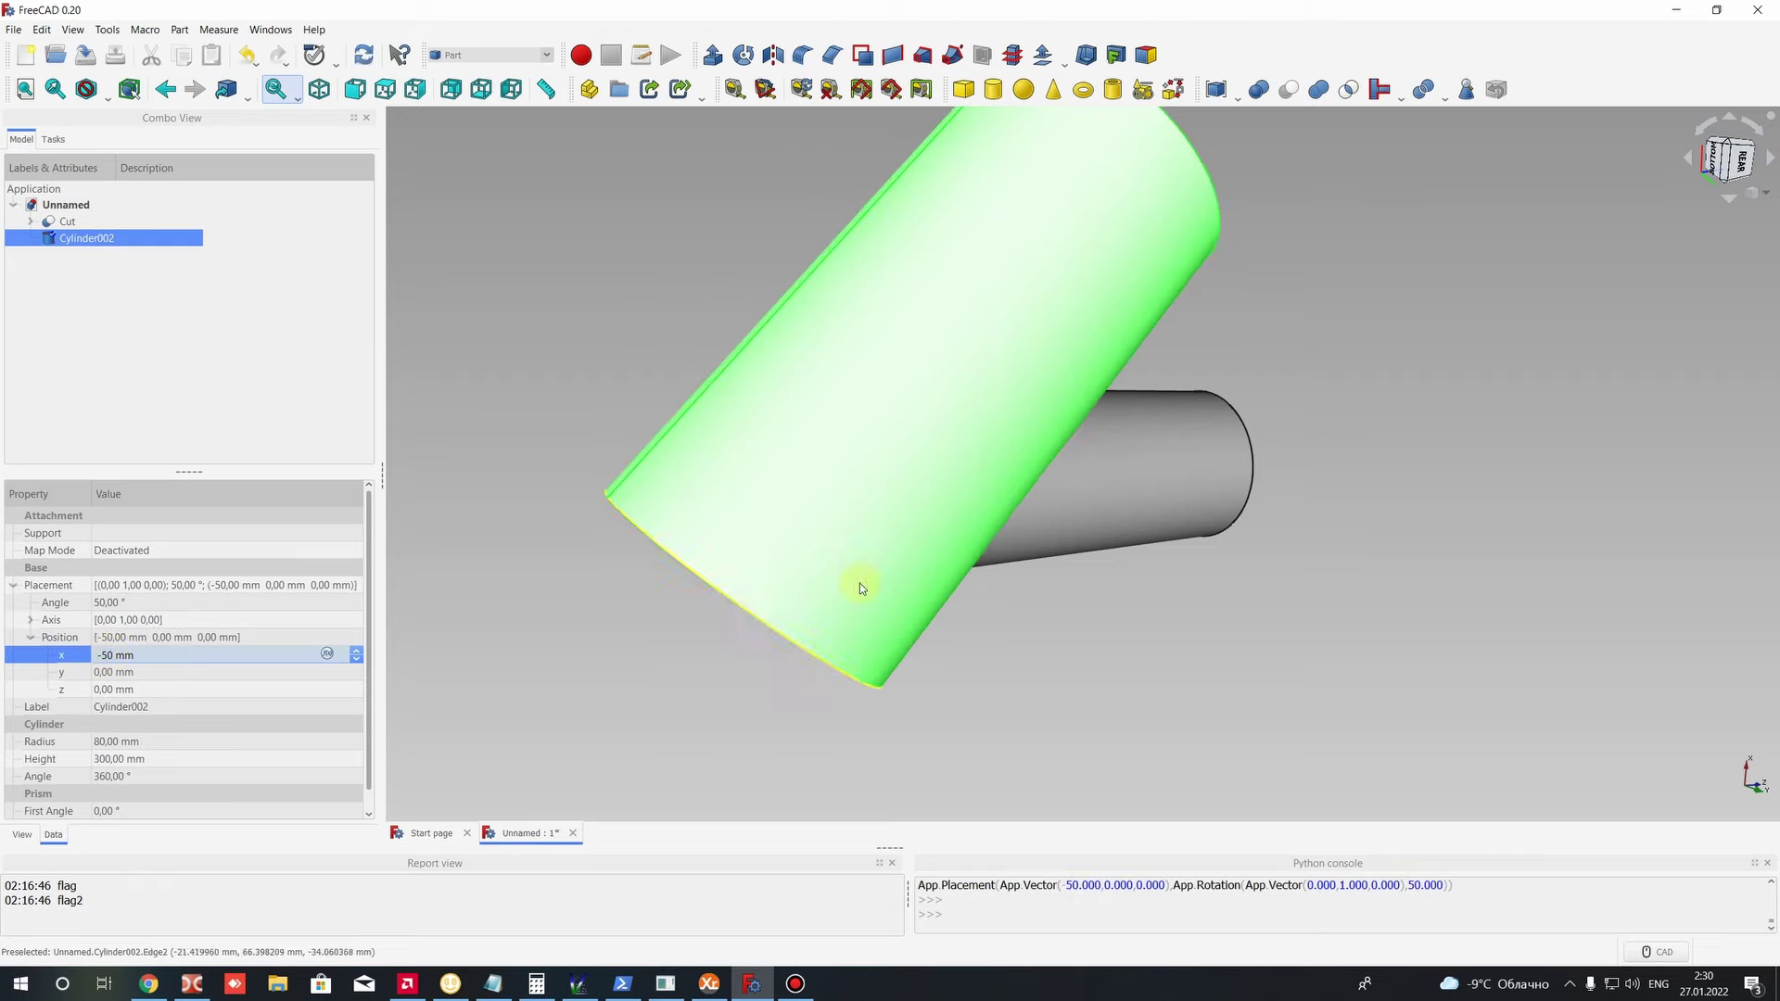
key(Return)
middle_drag(1053, 559, 1021, 663)
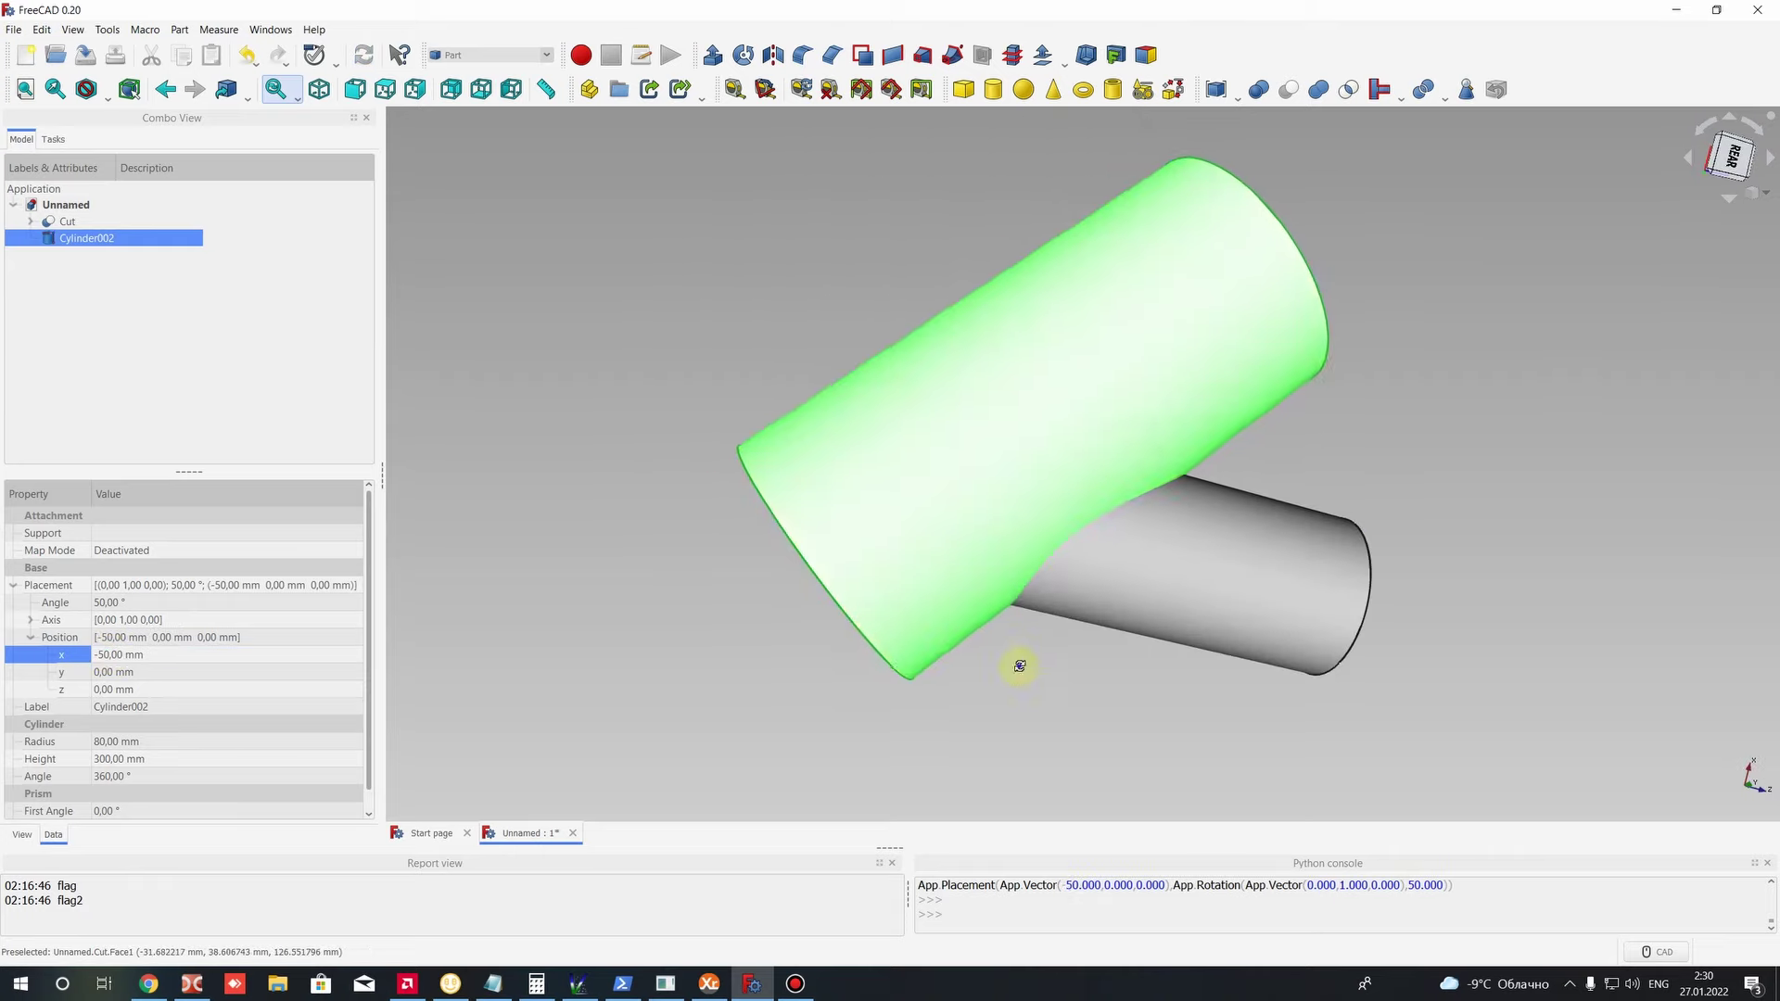
scroll(1084, 648, up, 2)
Step: Select the Cut tube, then add Cylinder002 to the selection in the tree
click(1106, 471)
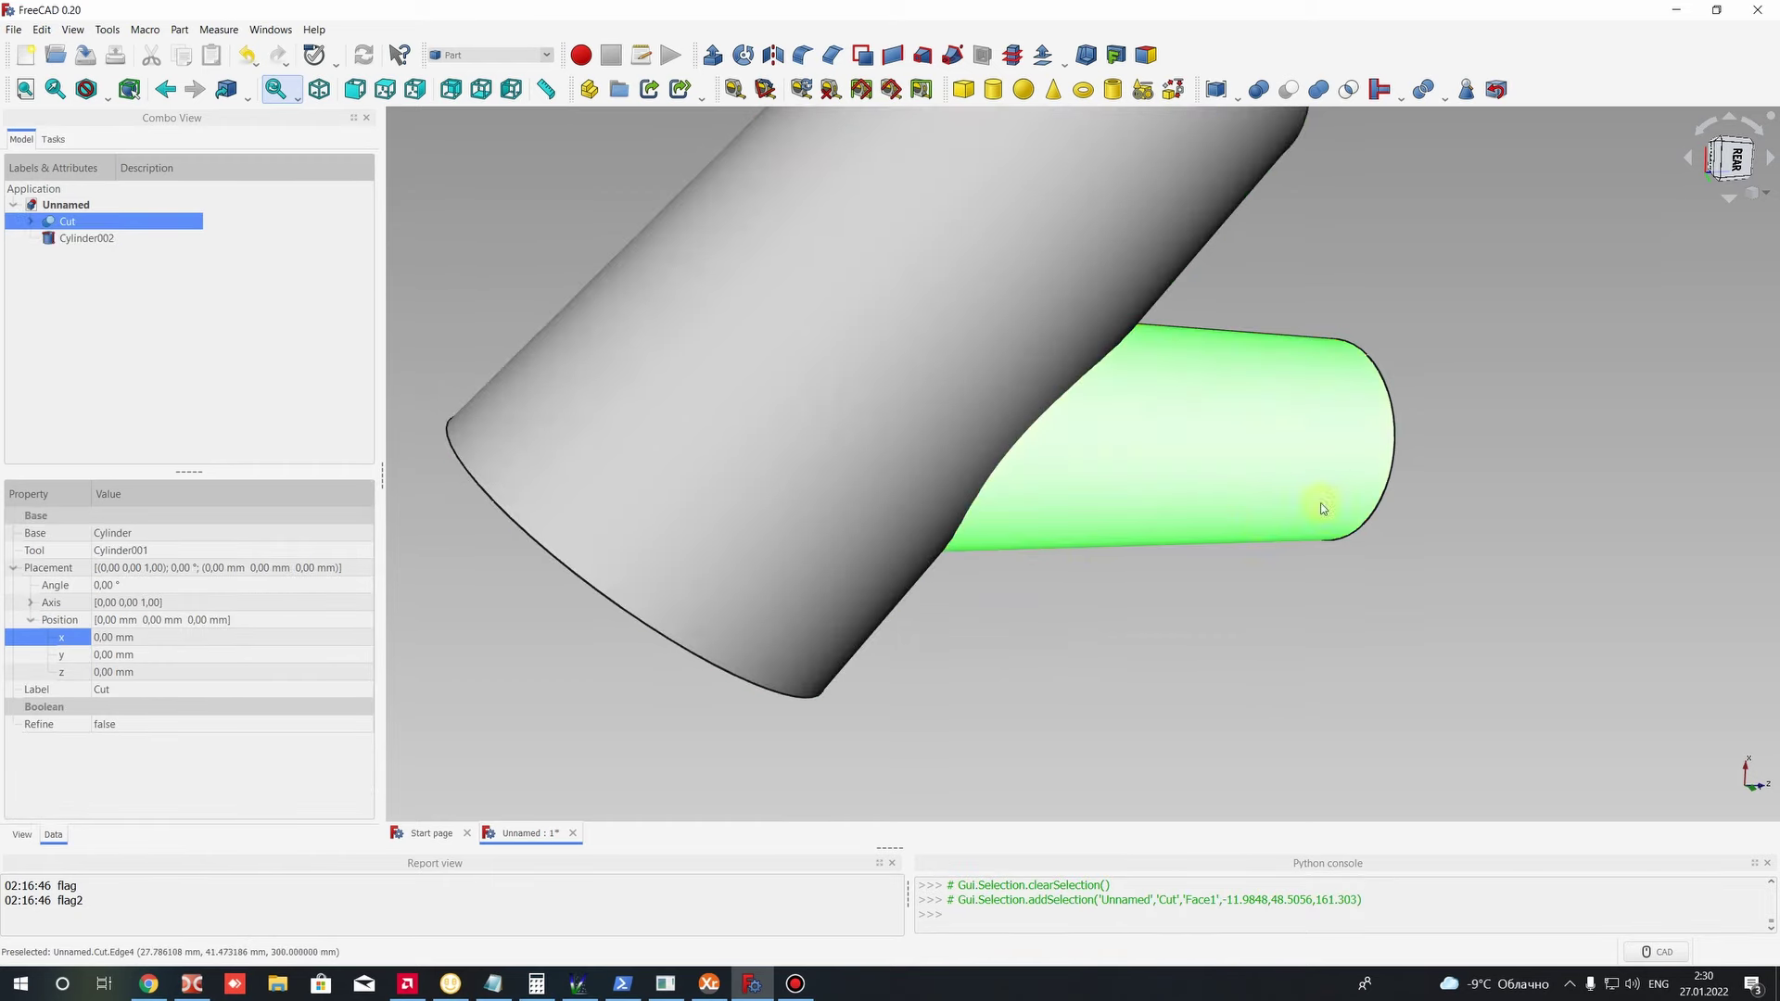
click(892, 247)
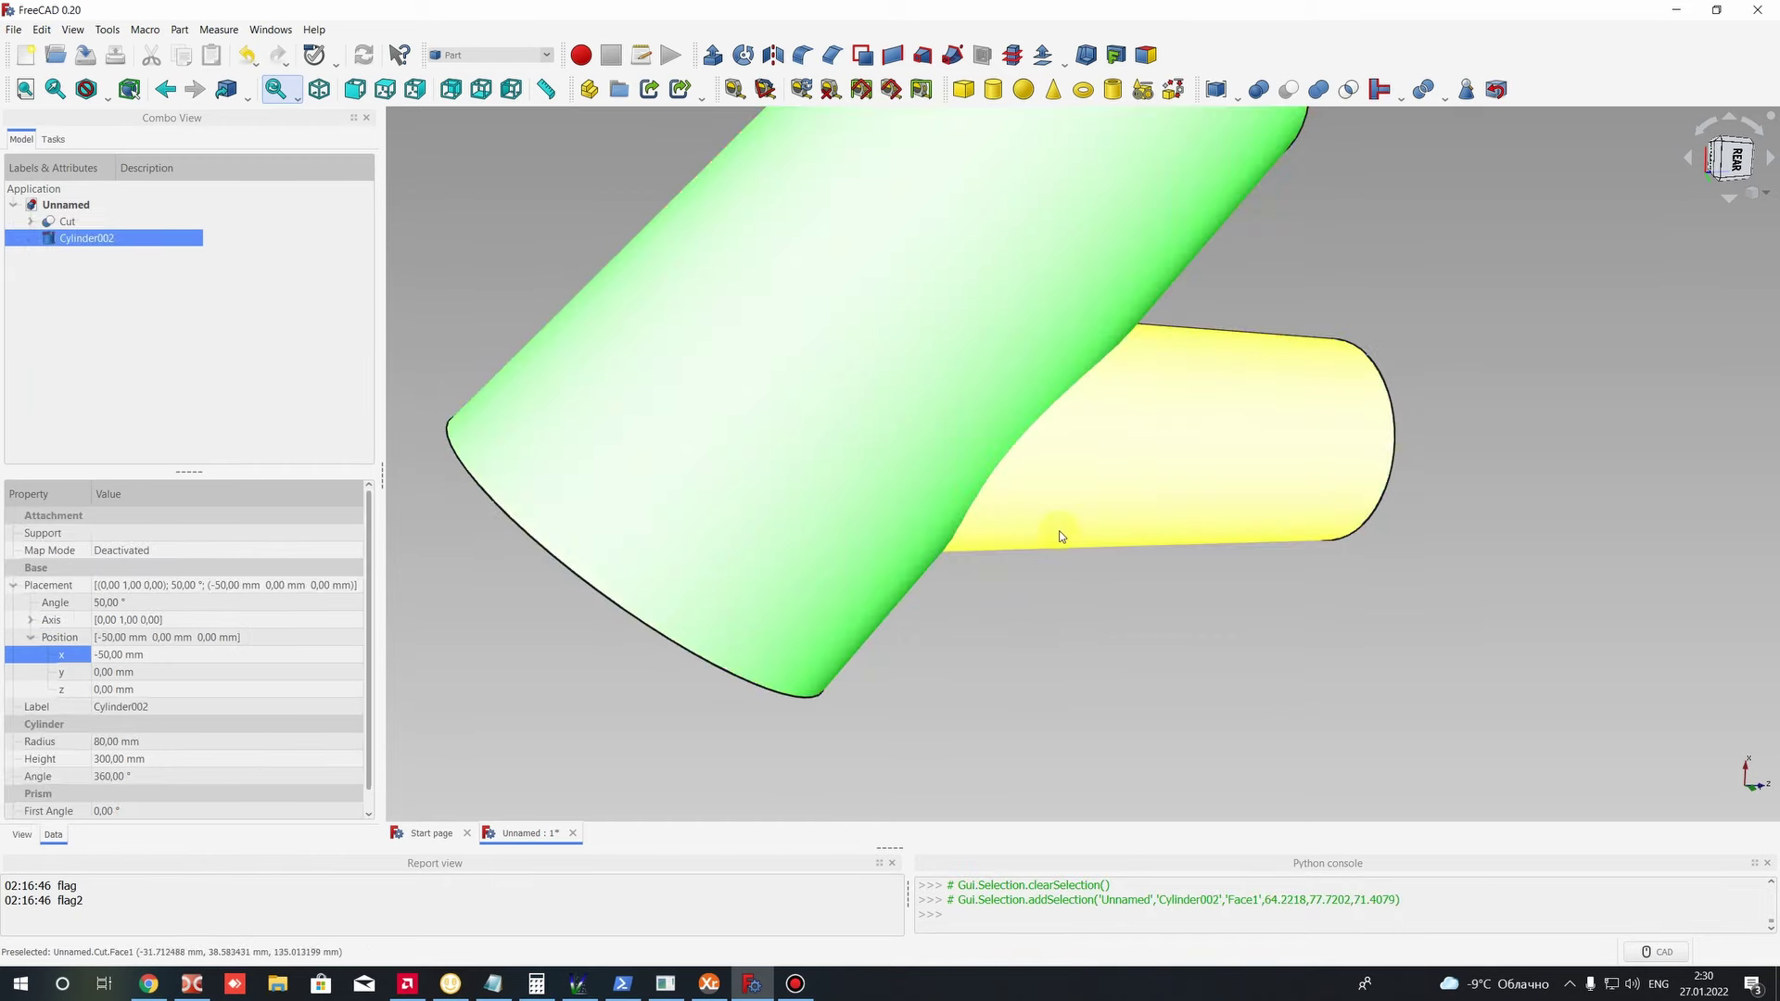
scroll(1020, 519, up, 2)
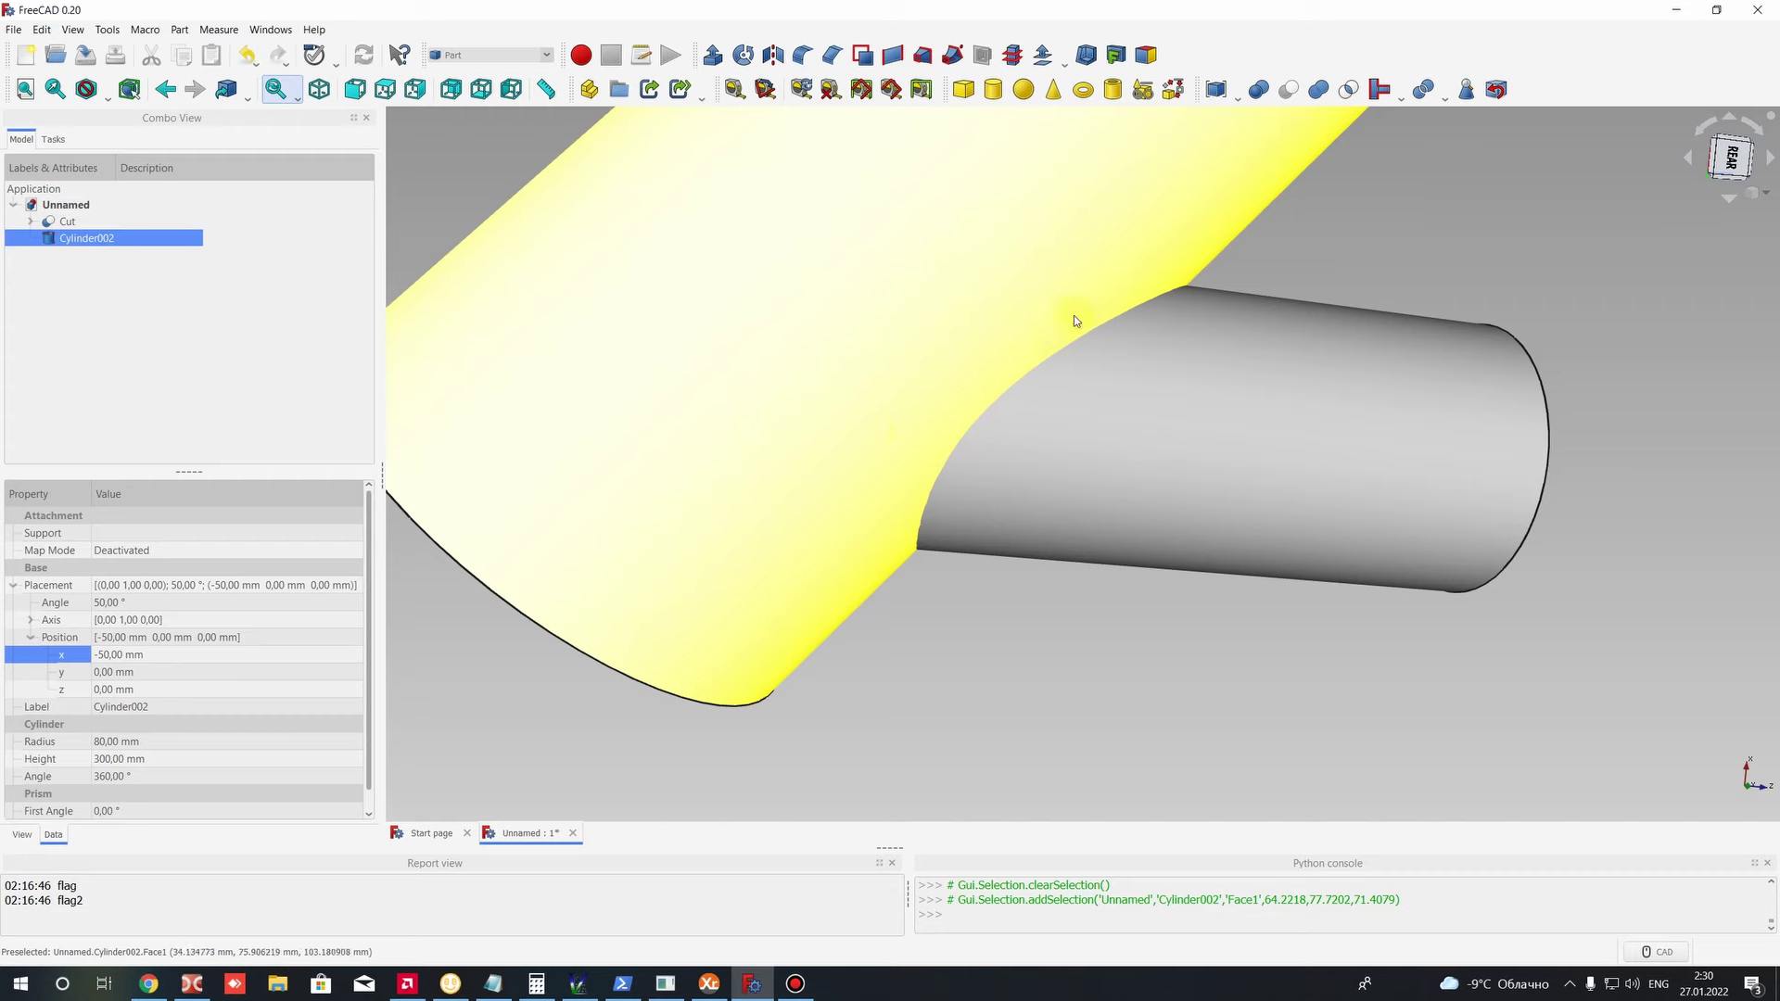
click(1075, 324)
click(989, 266)
click(67, 221)
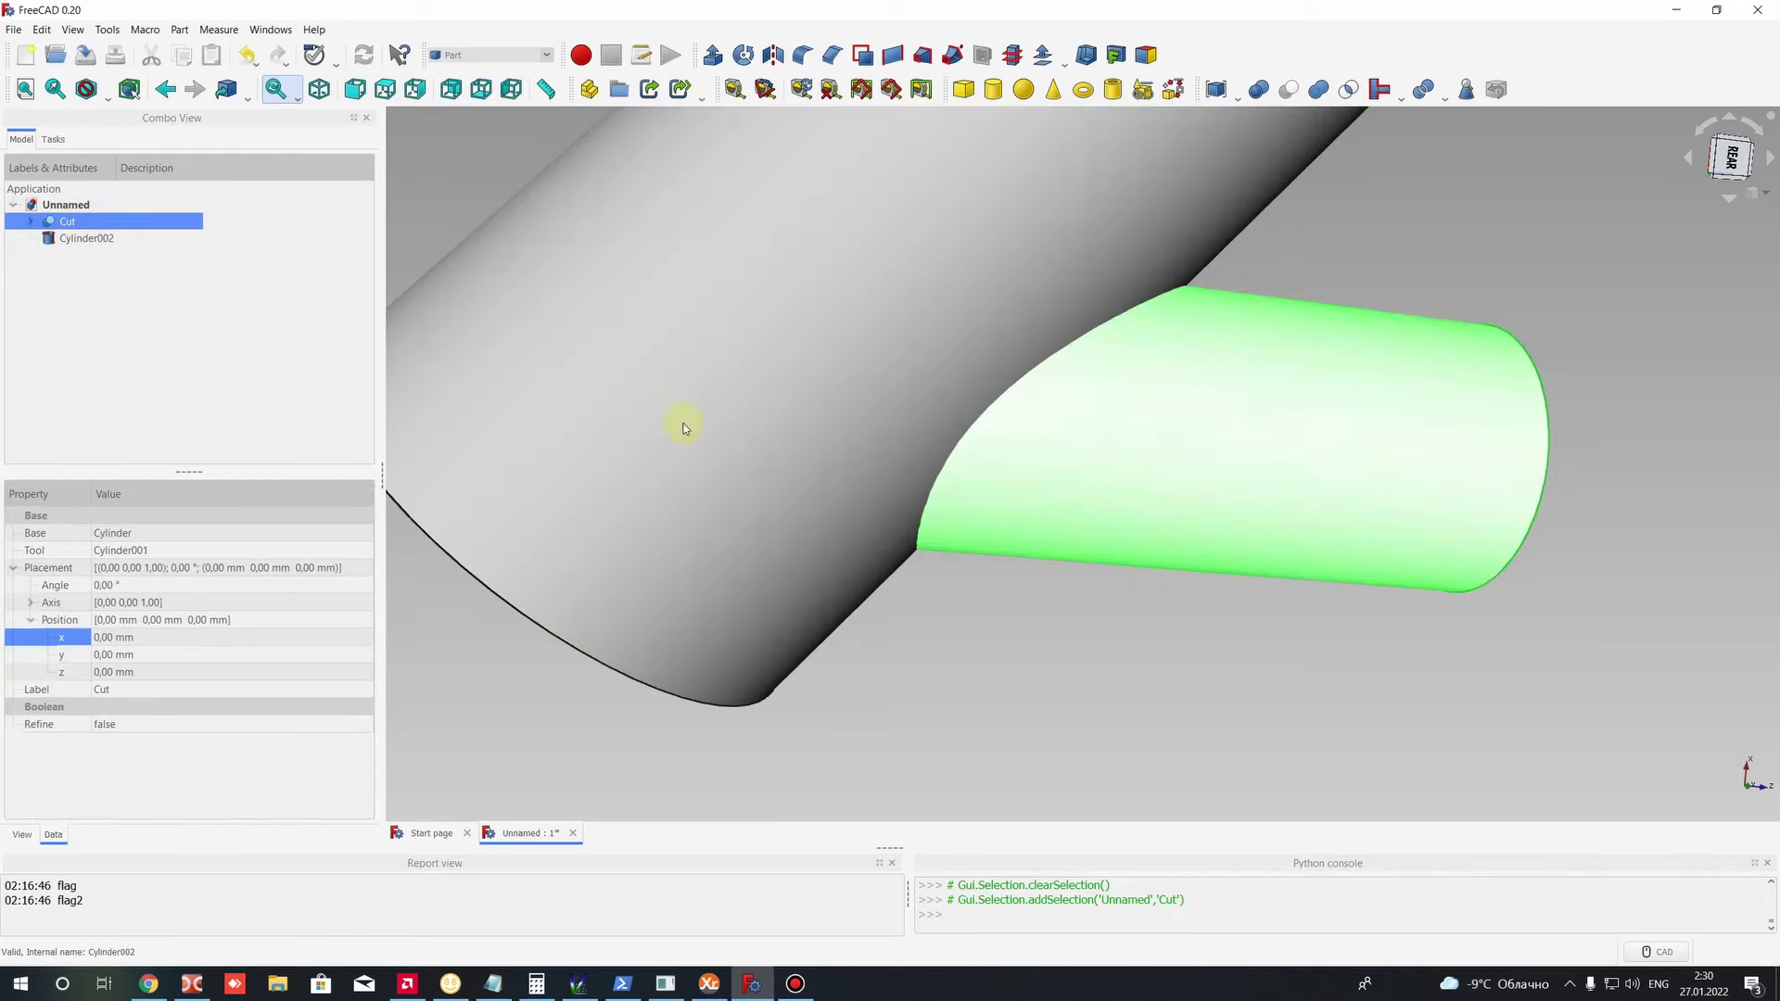
scroll(705, 432, down, 4)
scroll(1158, 447, up, 3)
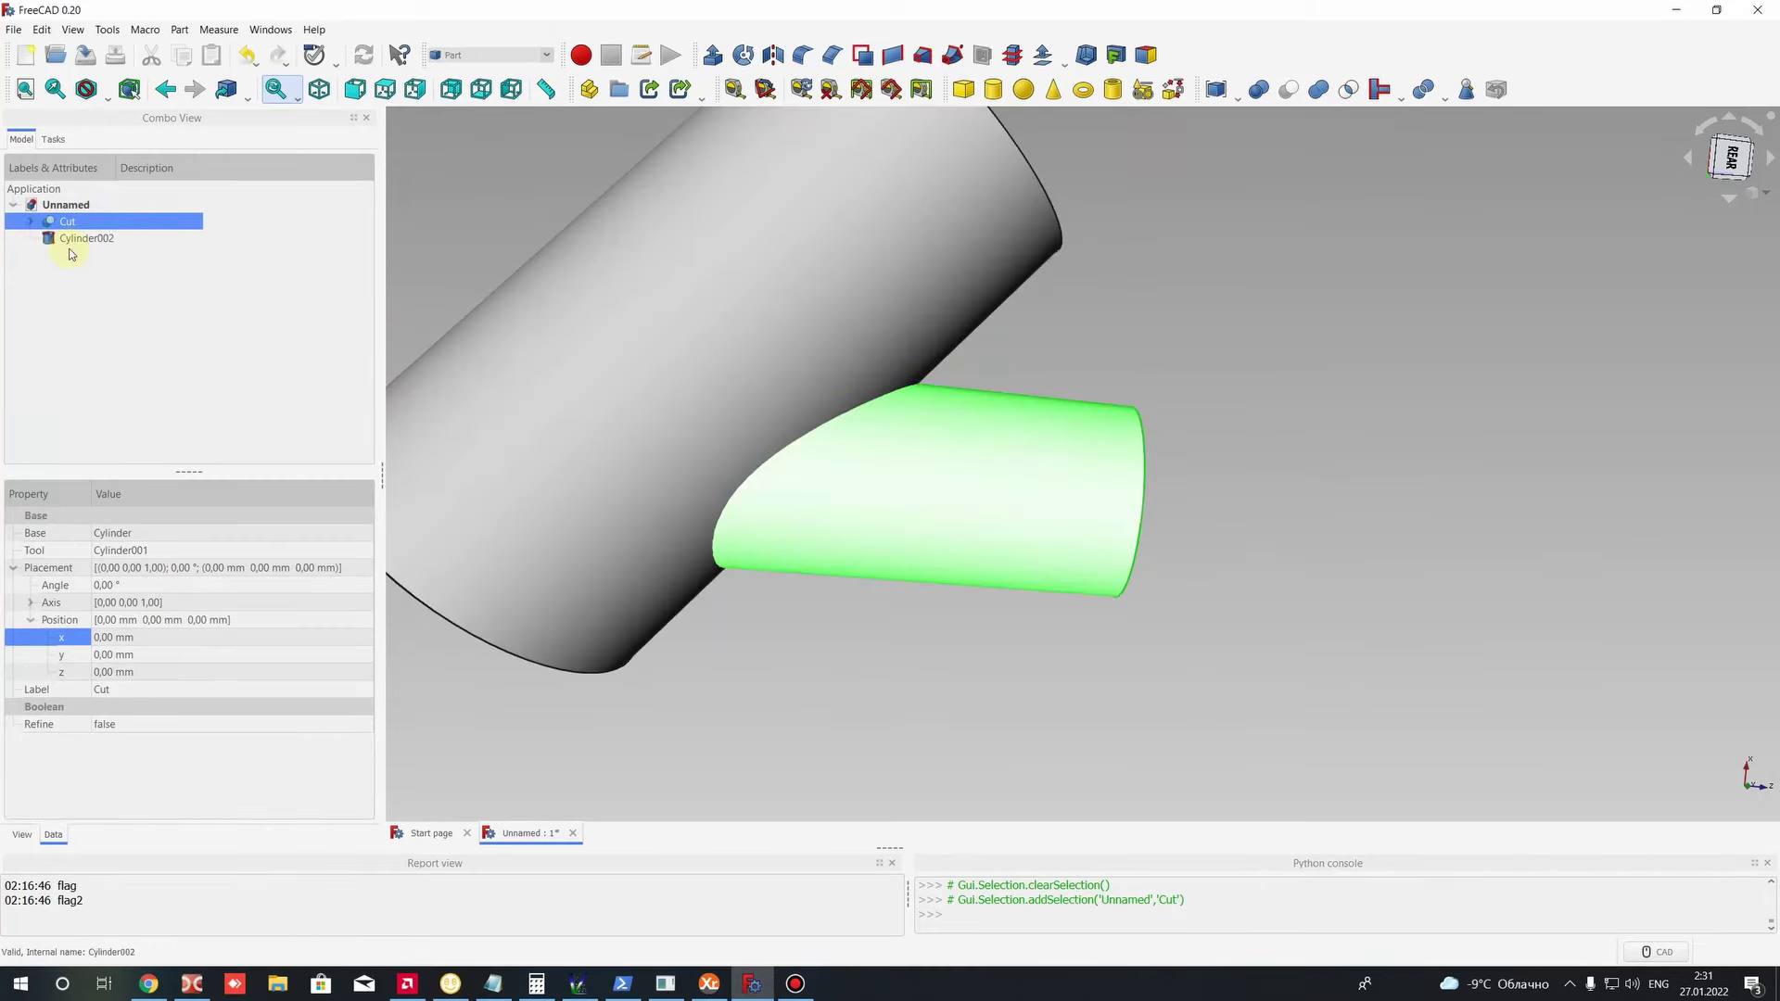
ctrl+click(75, 238)
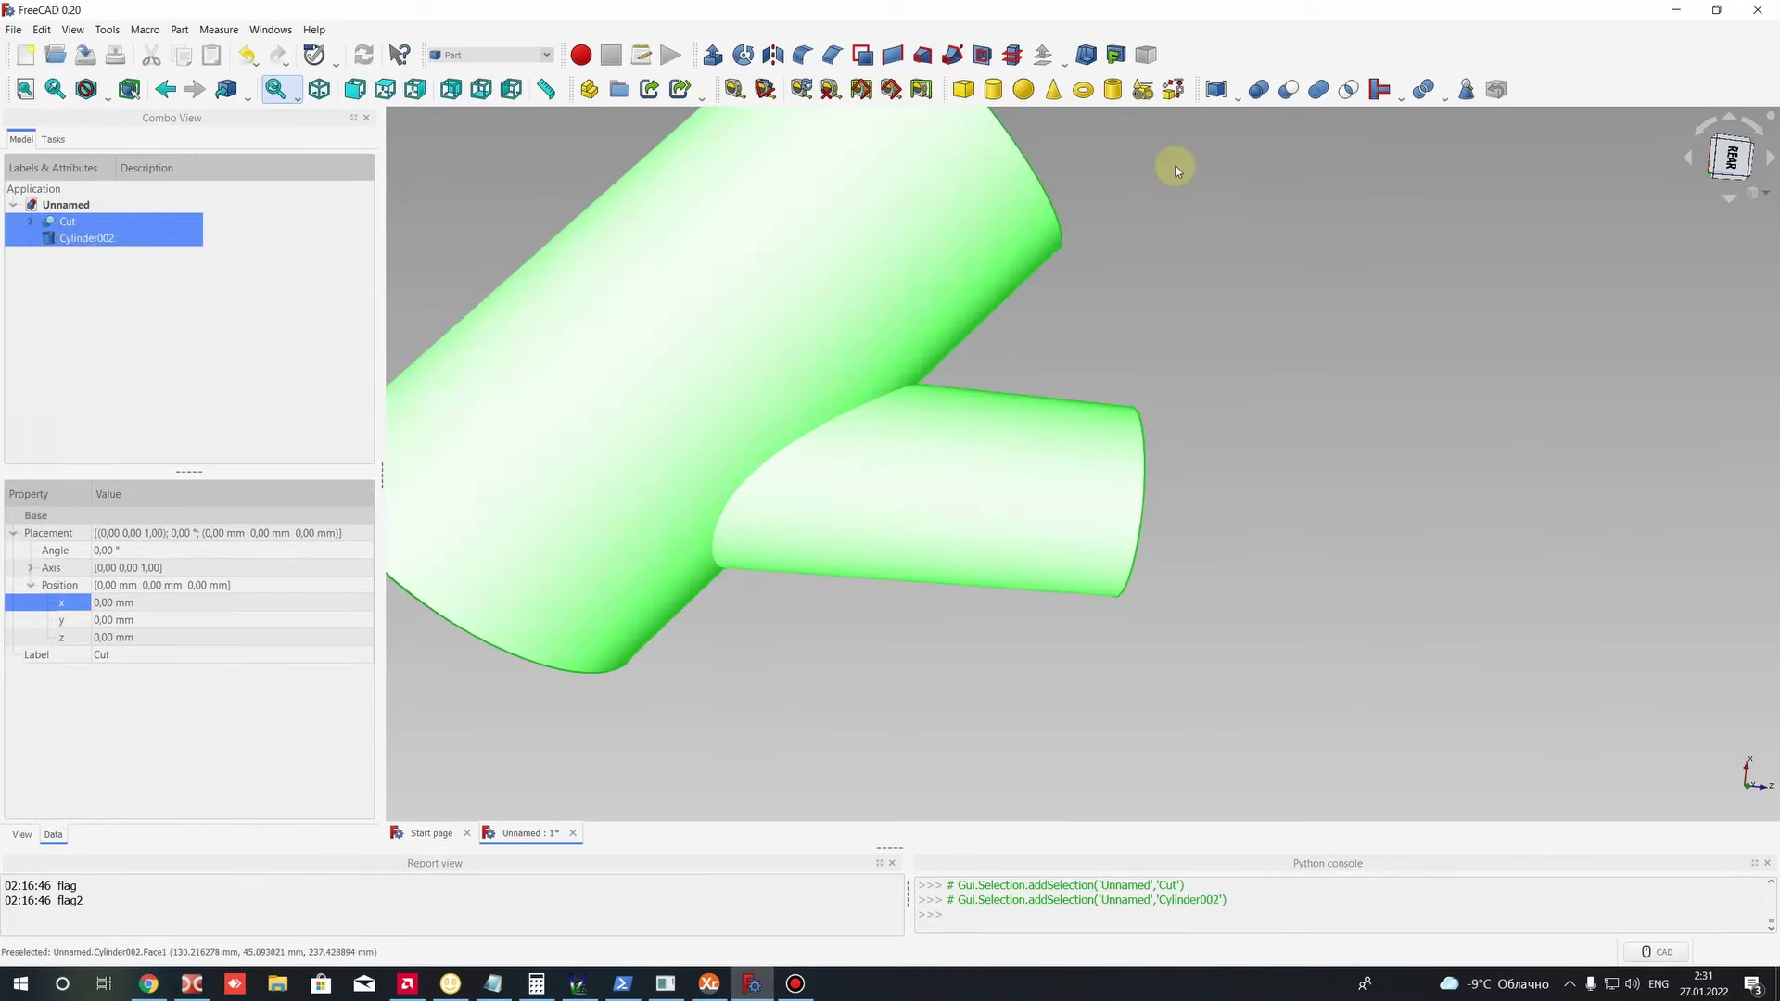
Step: Cut Cylinder002 from the tube to create Cut001 and inspect its slanted rim
click(1289, 90)
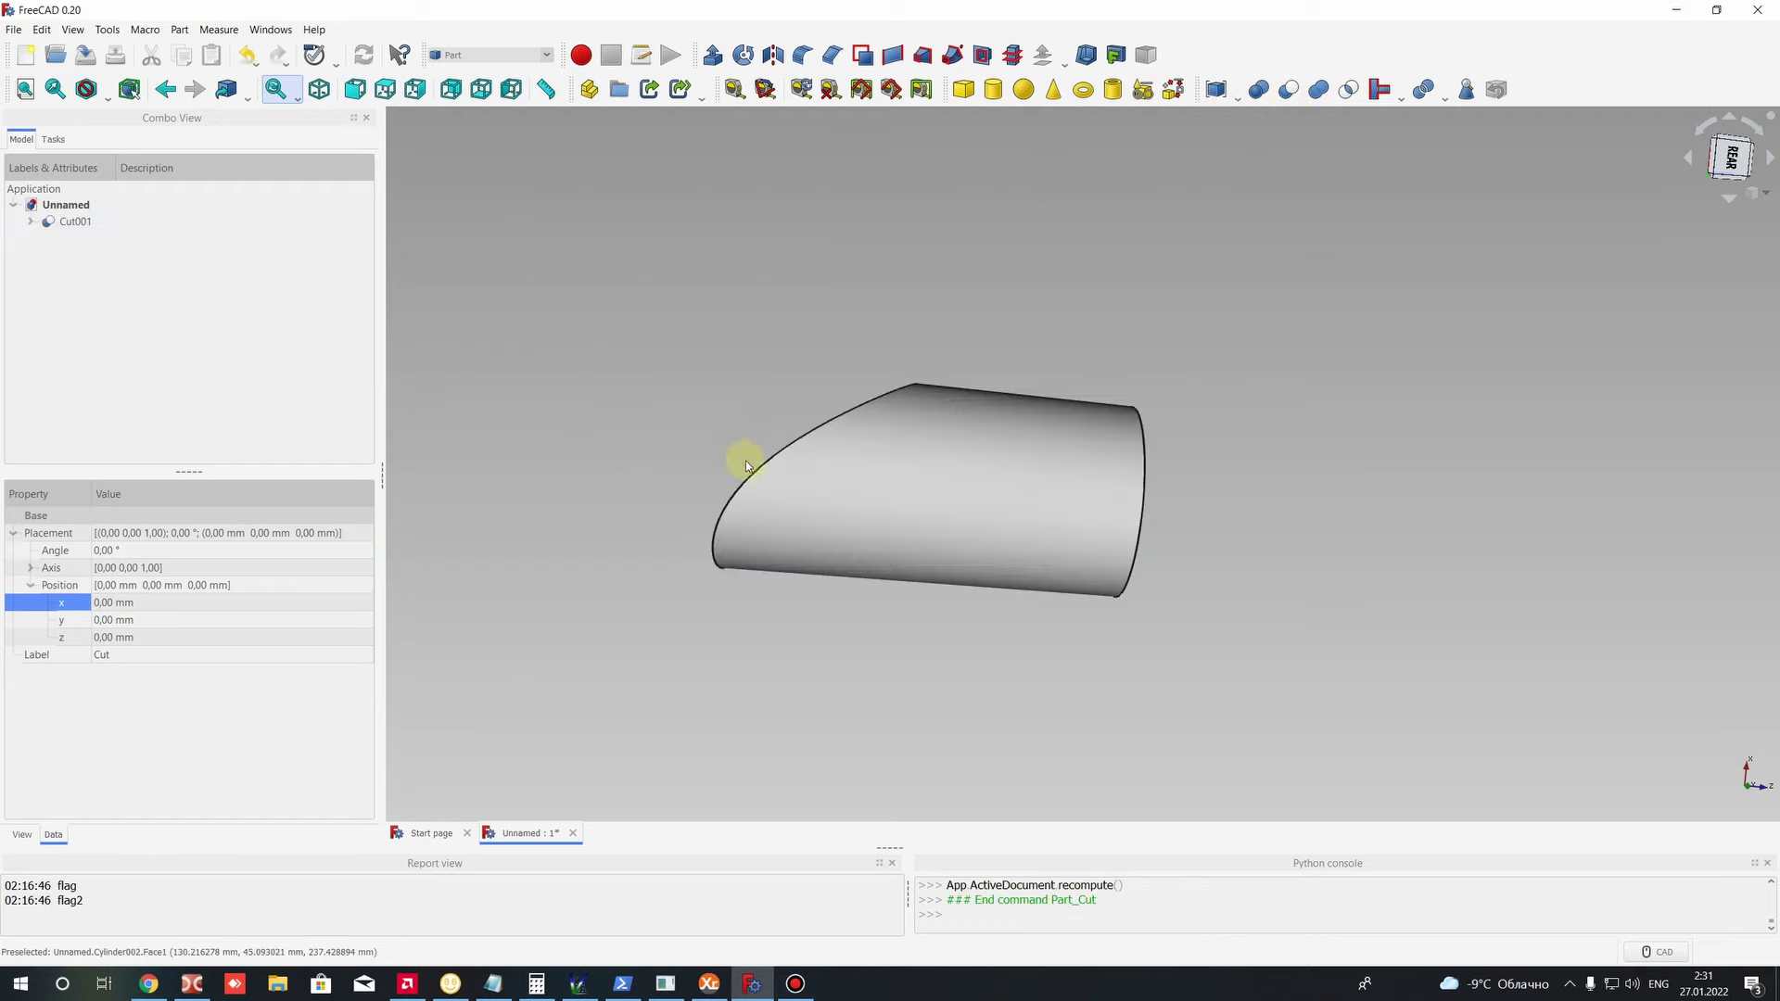
middle_drag(816, 500, 869, 457)
scroll(1083, 349, up, 10)
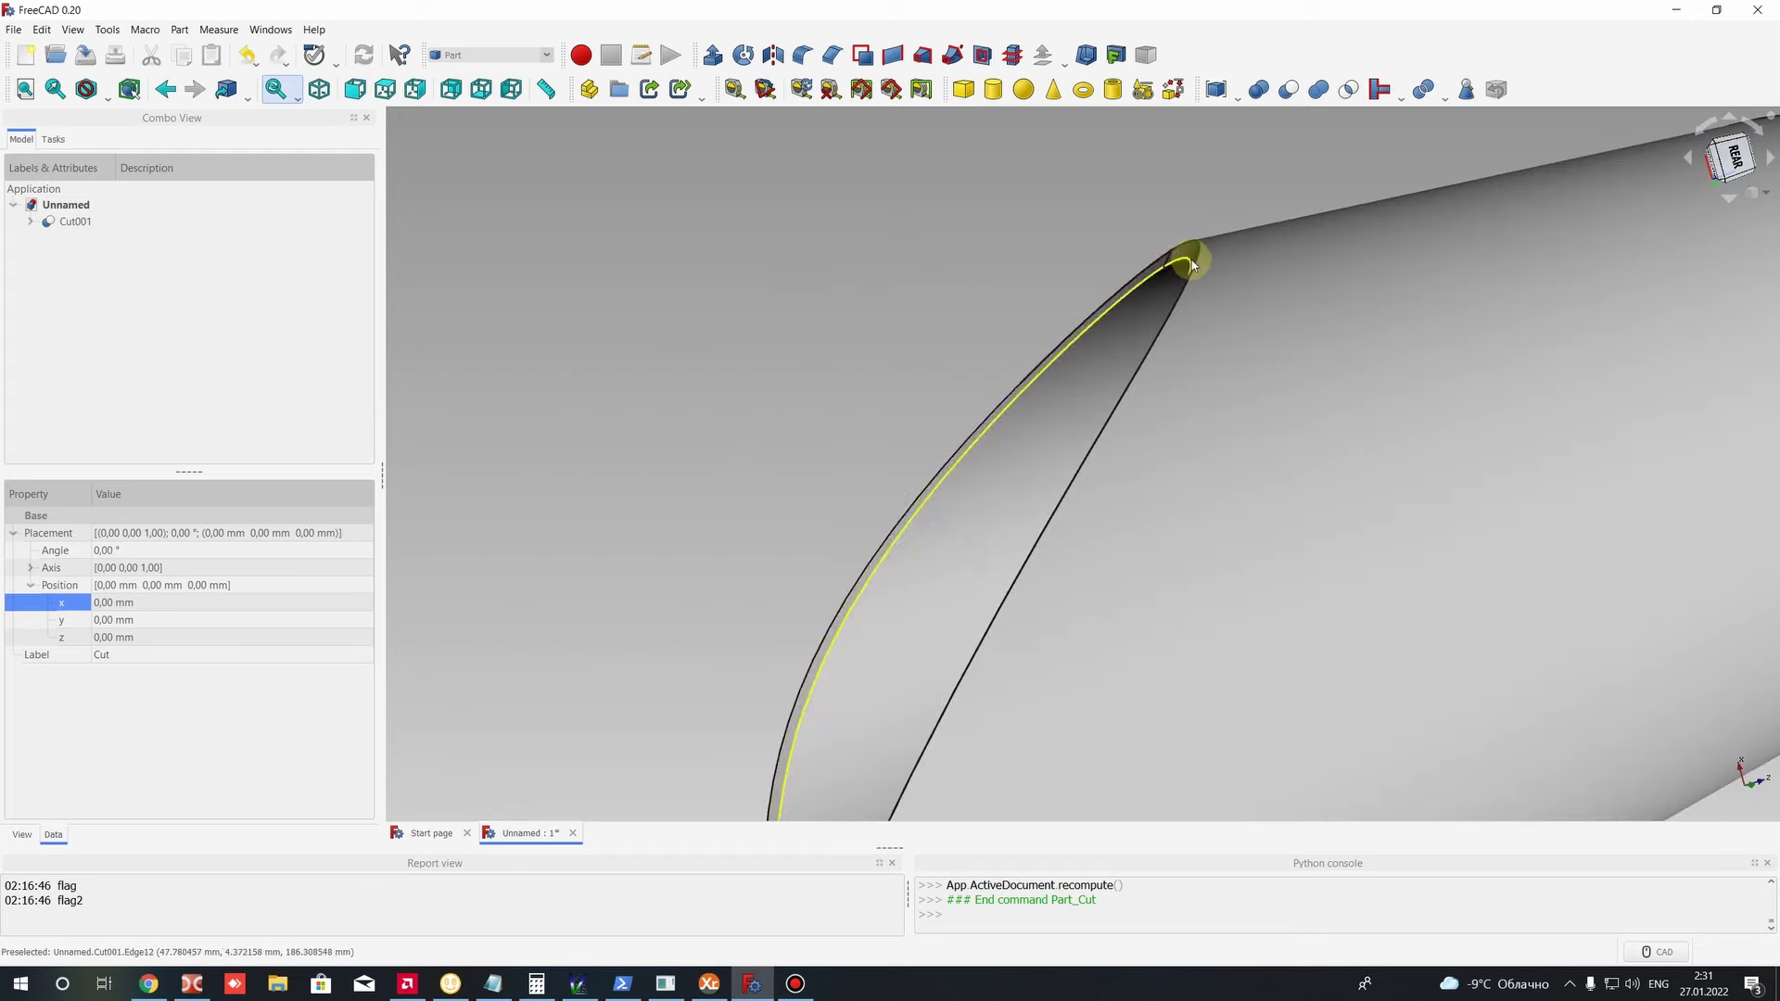
click(1193, 252)
middle_drag(1120, 365, 1092, 317)
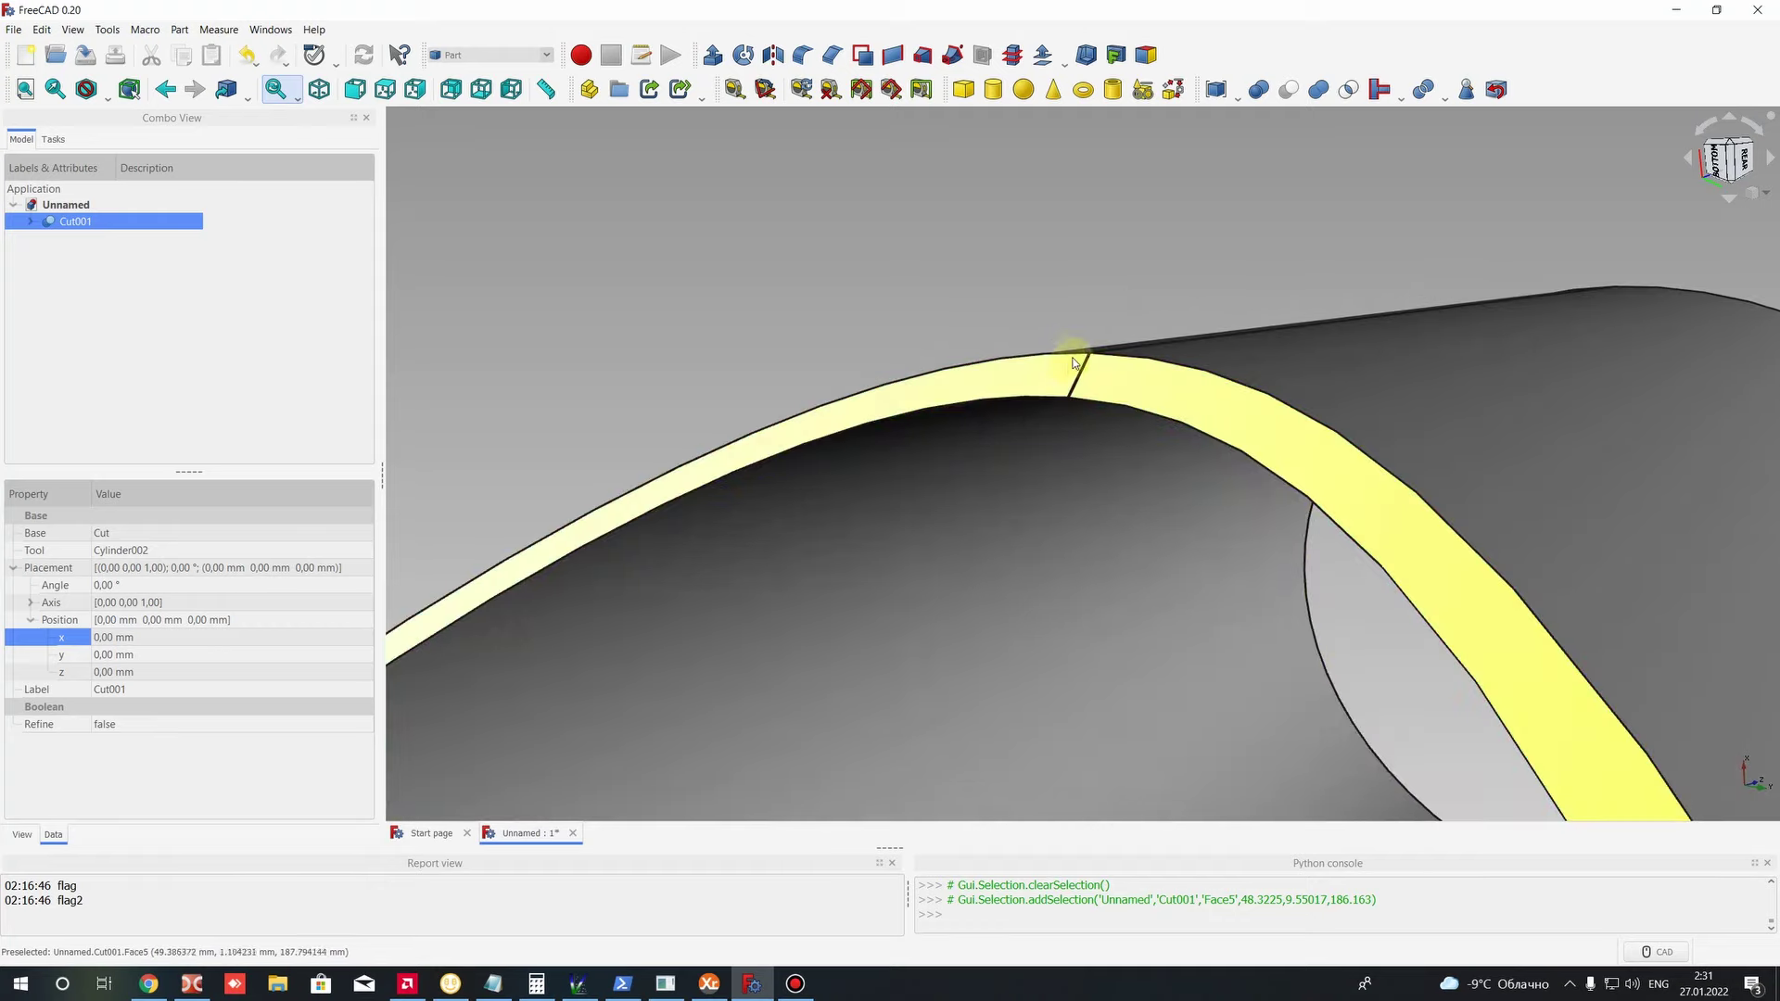
scroll(1103, 431, down, 10)
Step: Orbit around Cut001 and select its faces to examine the scooped opening
click(1172, 567)
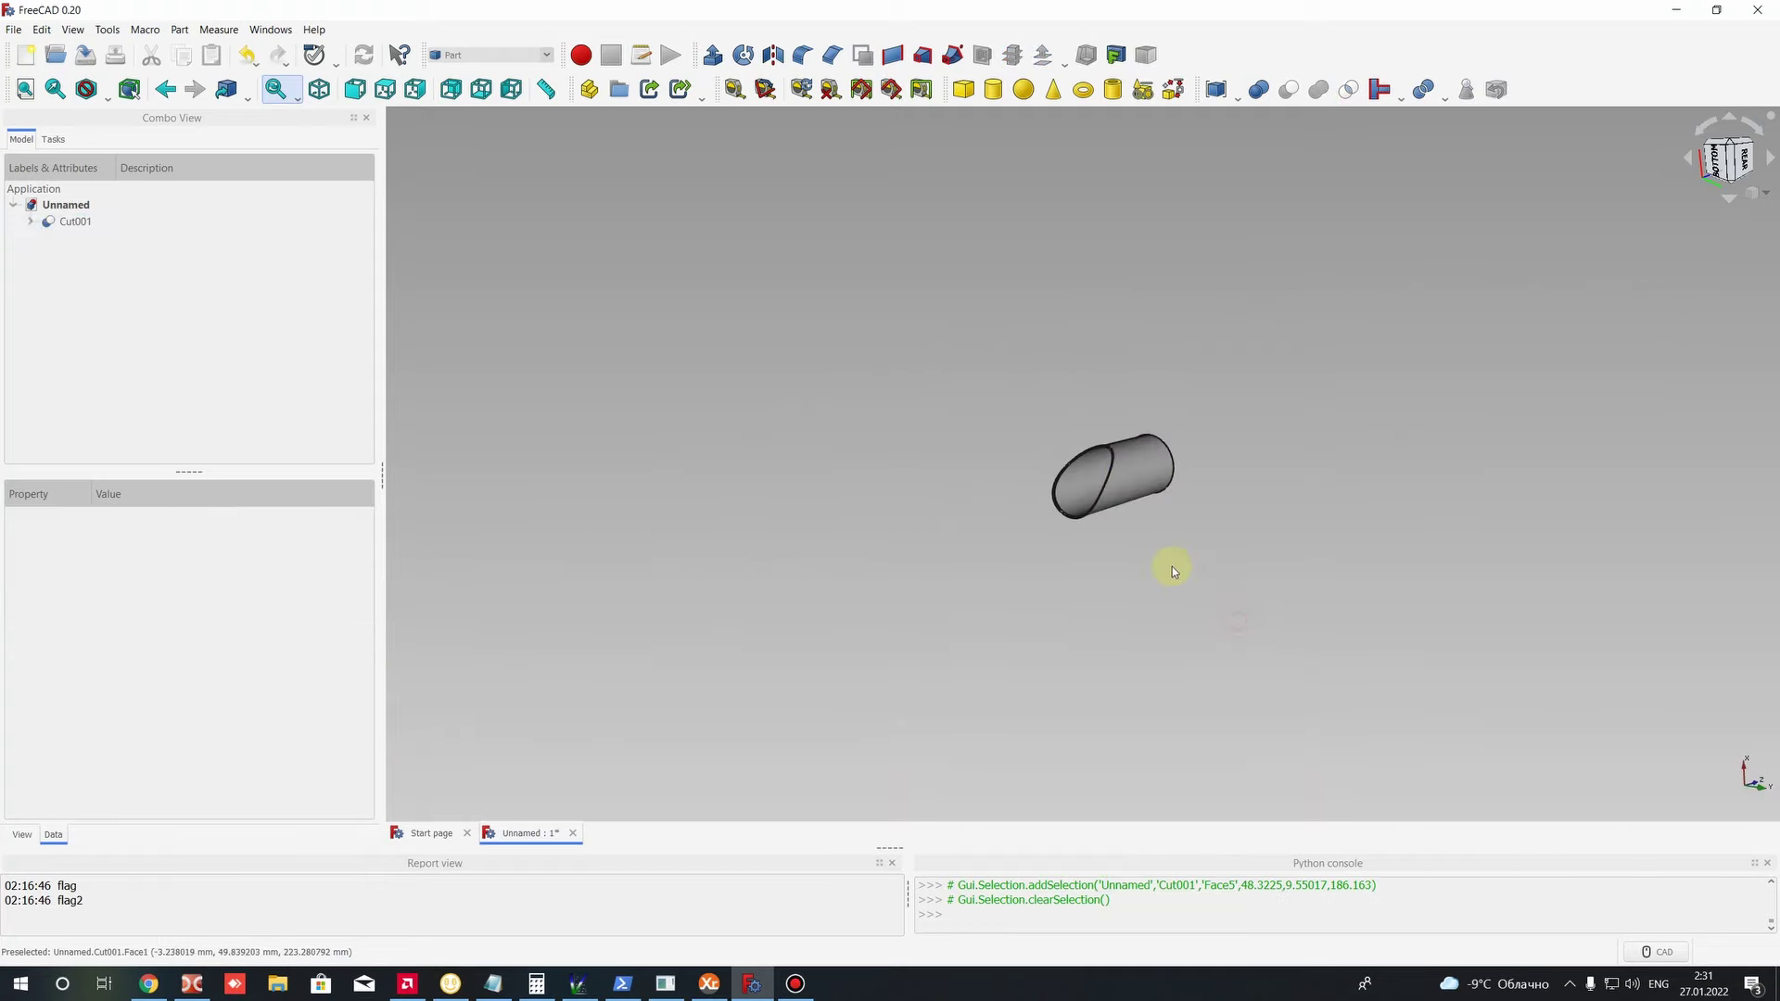
middle_drag(1171, 567, 1072, 525)
scroll(1085, 482, up, 5)
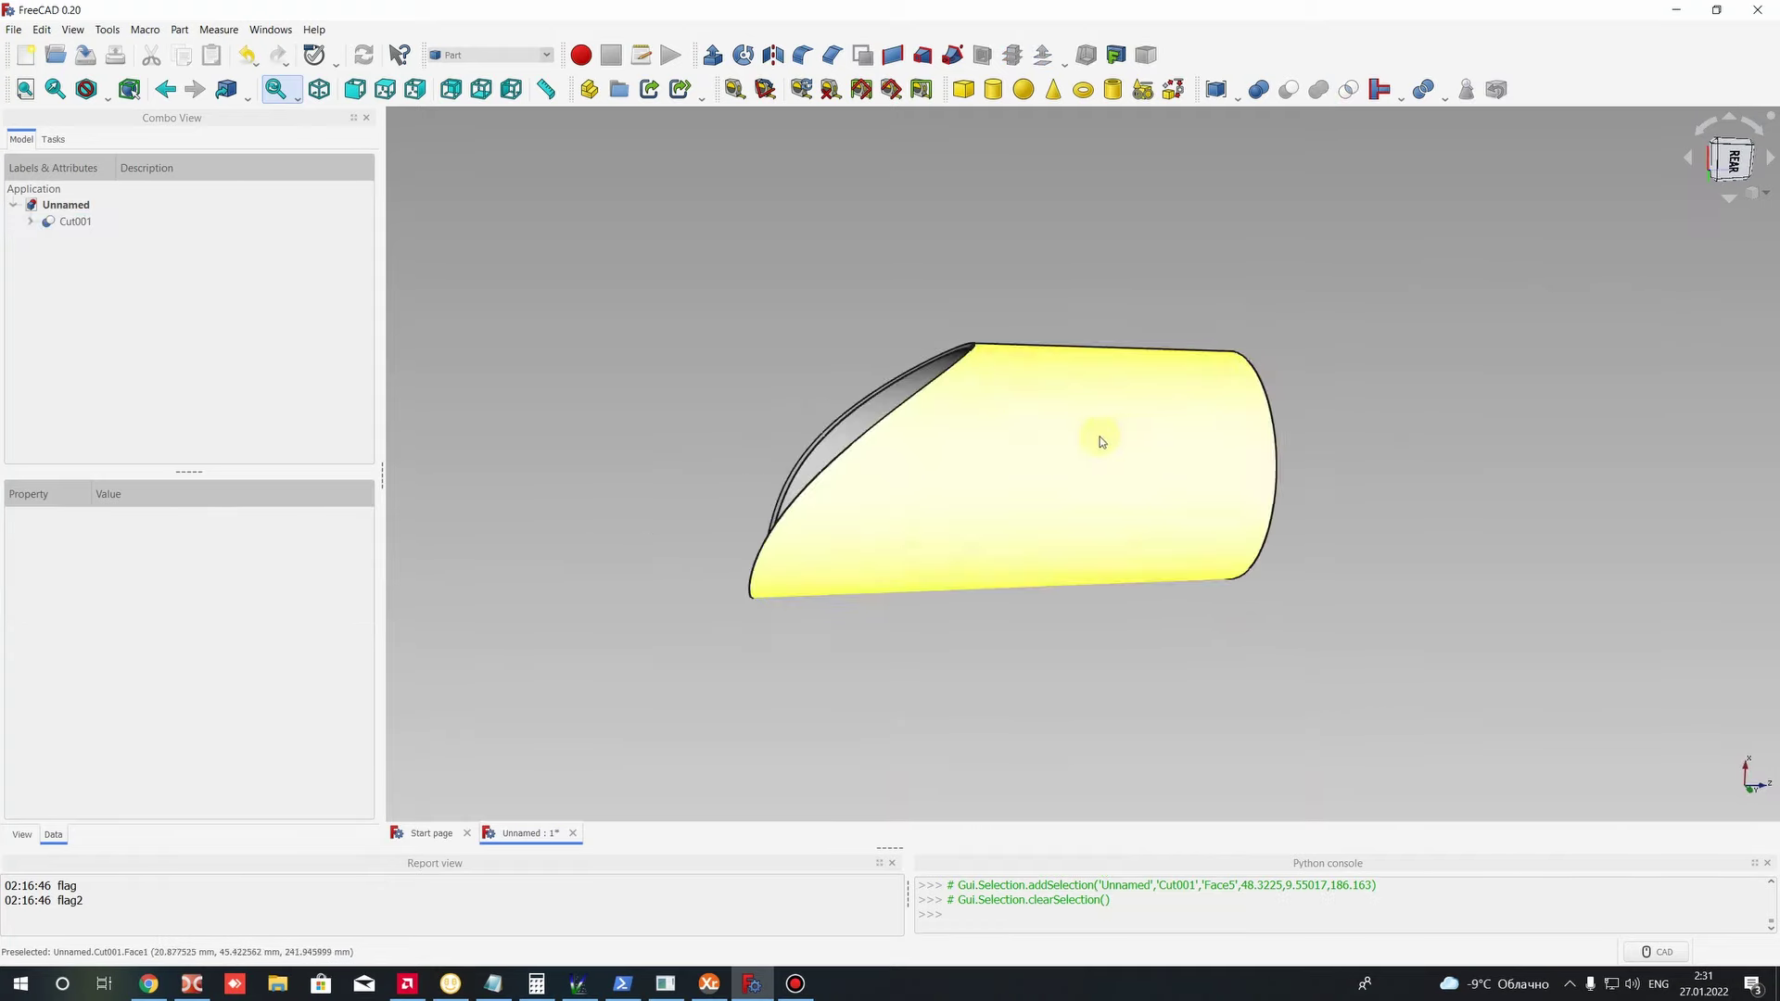
middle_drag(1100, 437, 1097, 509)
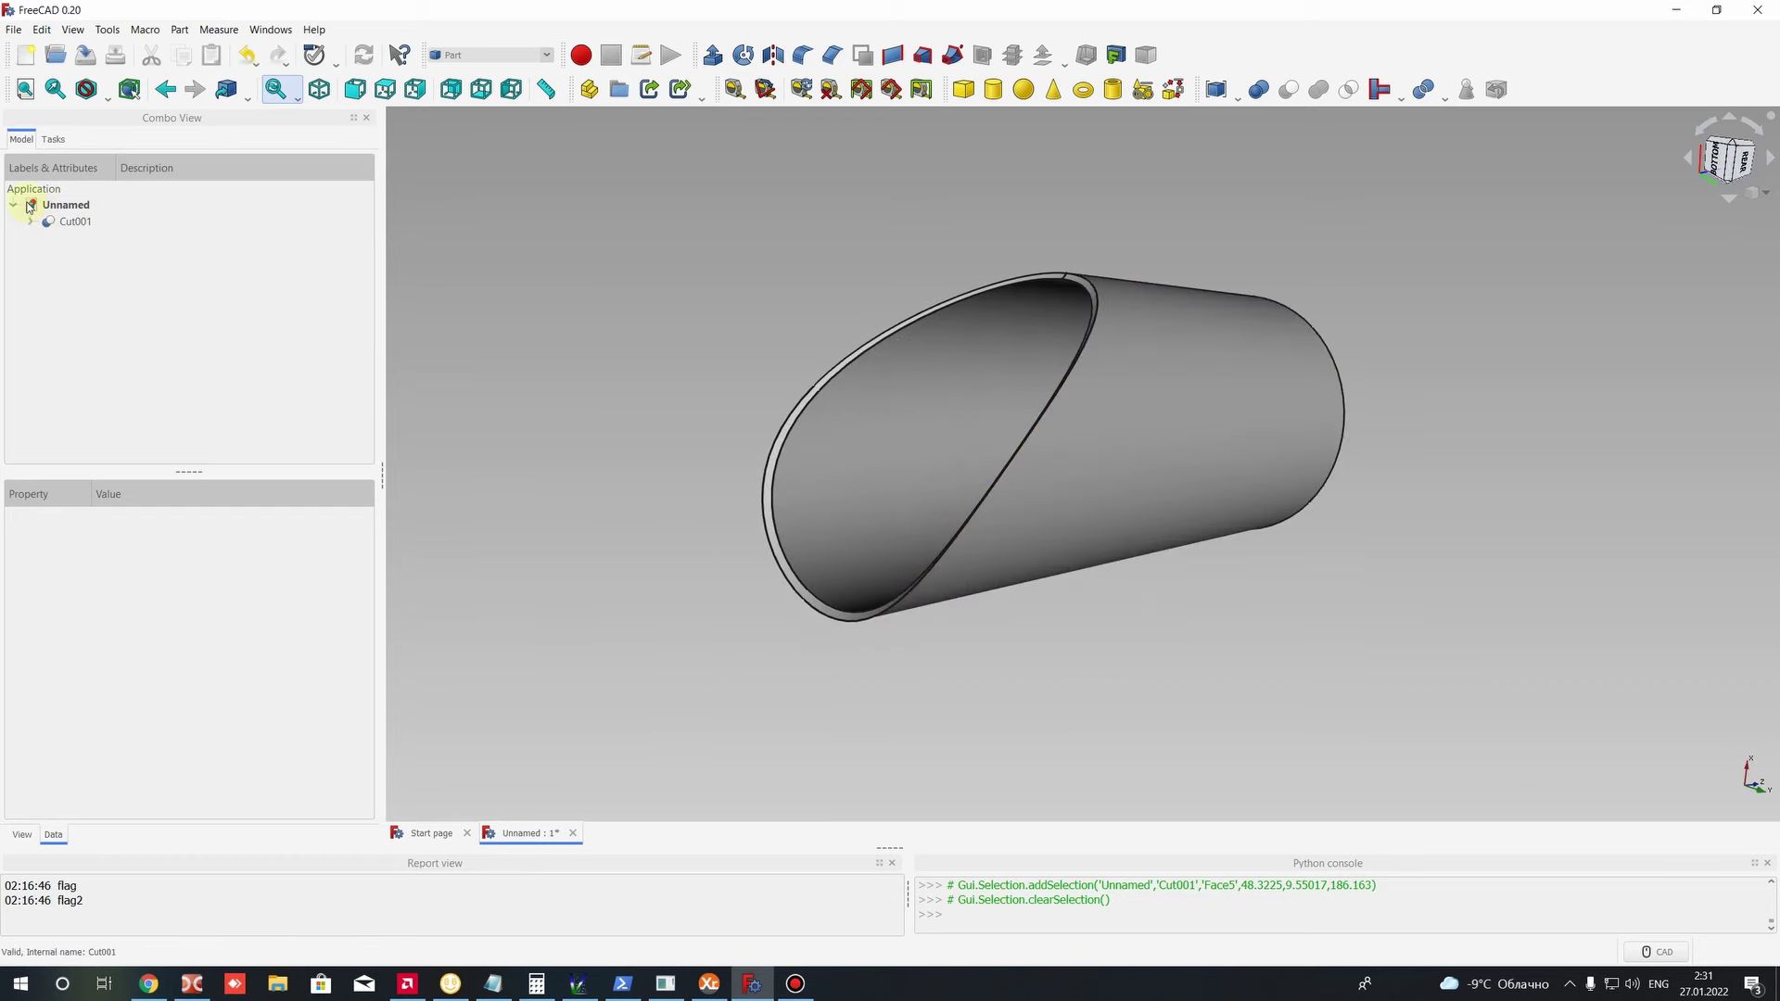
click(53, 223)
middle_drag(973, 330, 1085, 596)
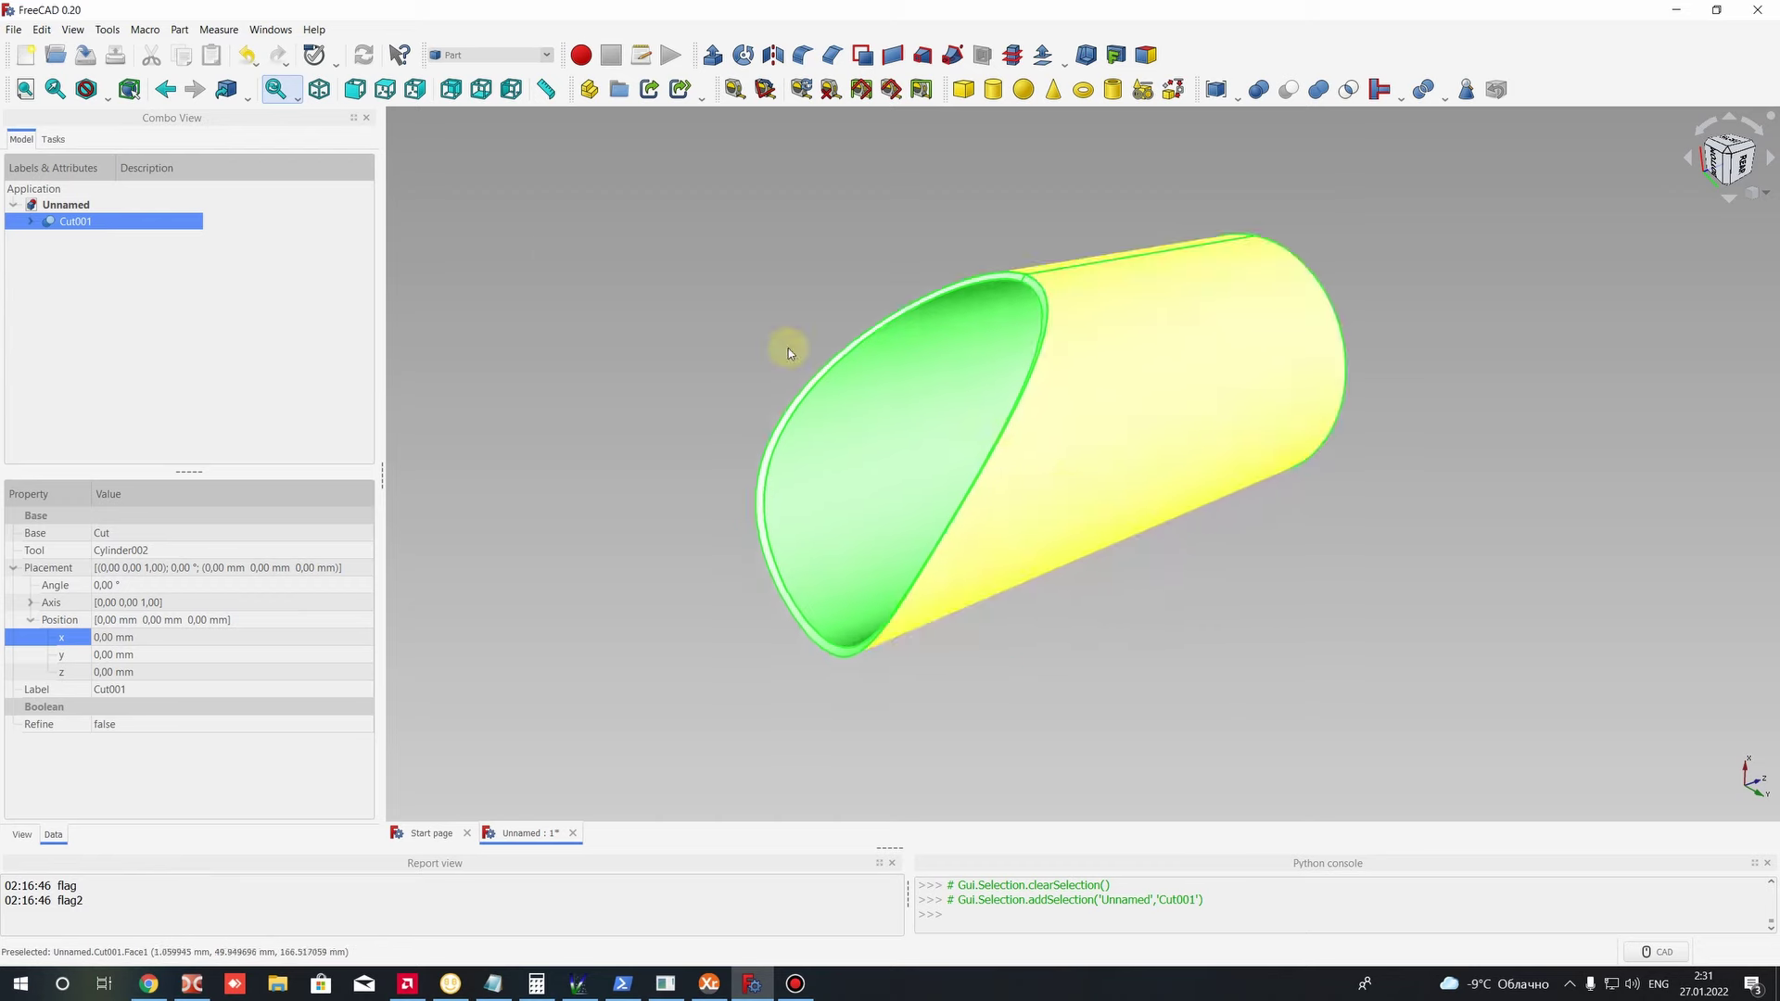
click(553, 254)
click(1083, 295)
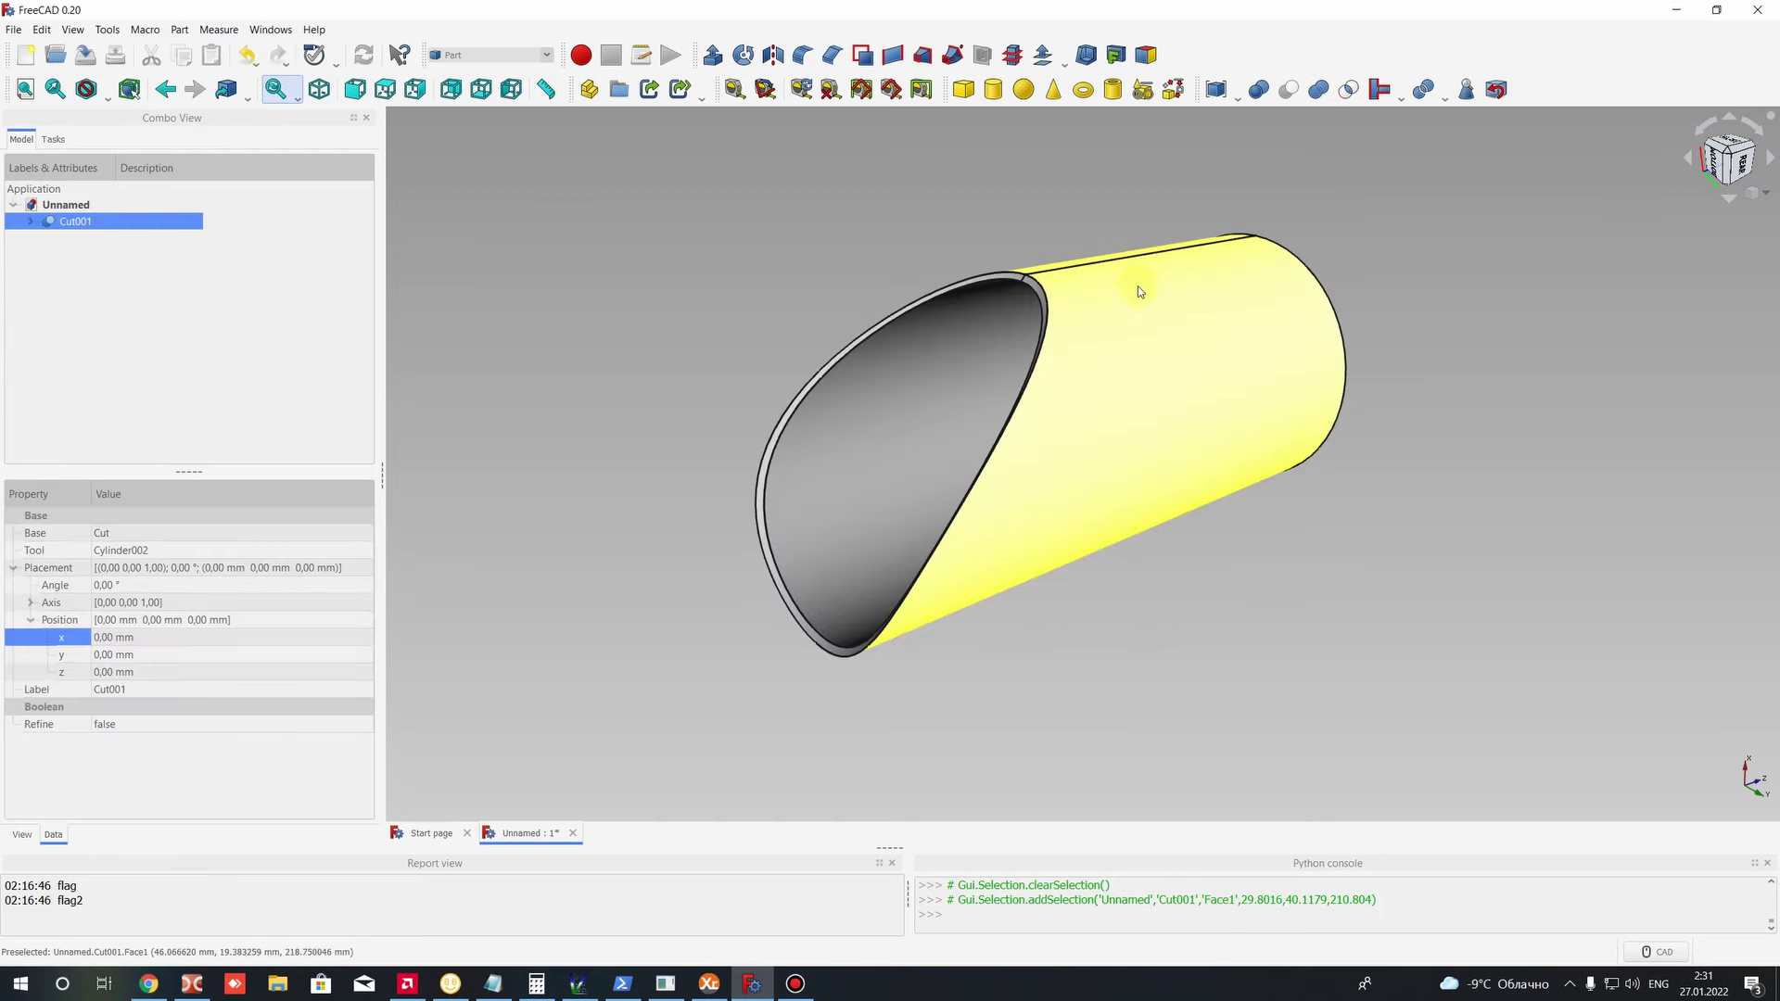
click(515, 428)
Step: Activate the Draft workbench and select Face1, the outer face of the Cut001 tube
click(448, 56)
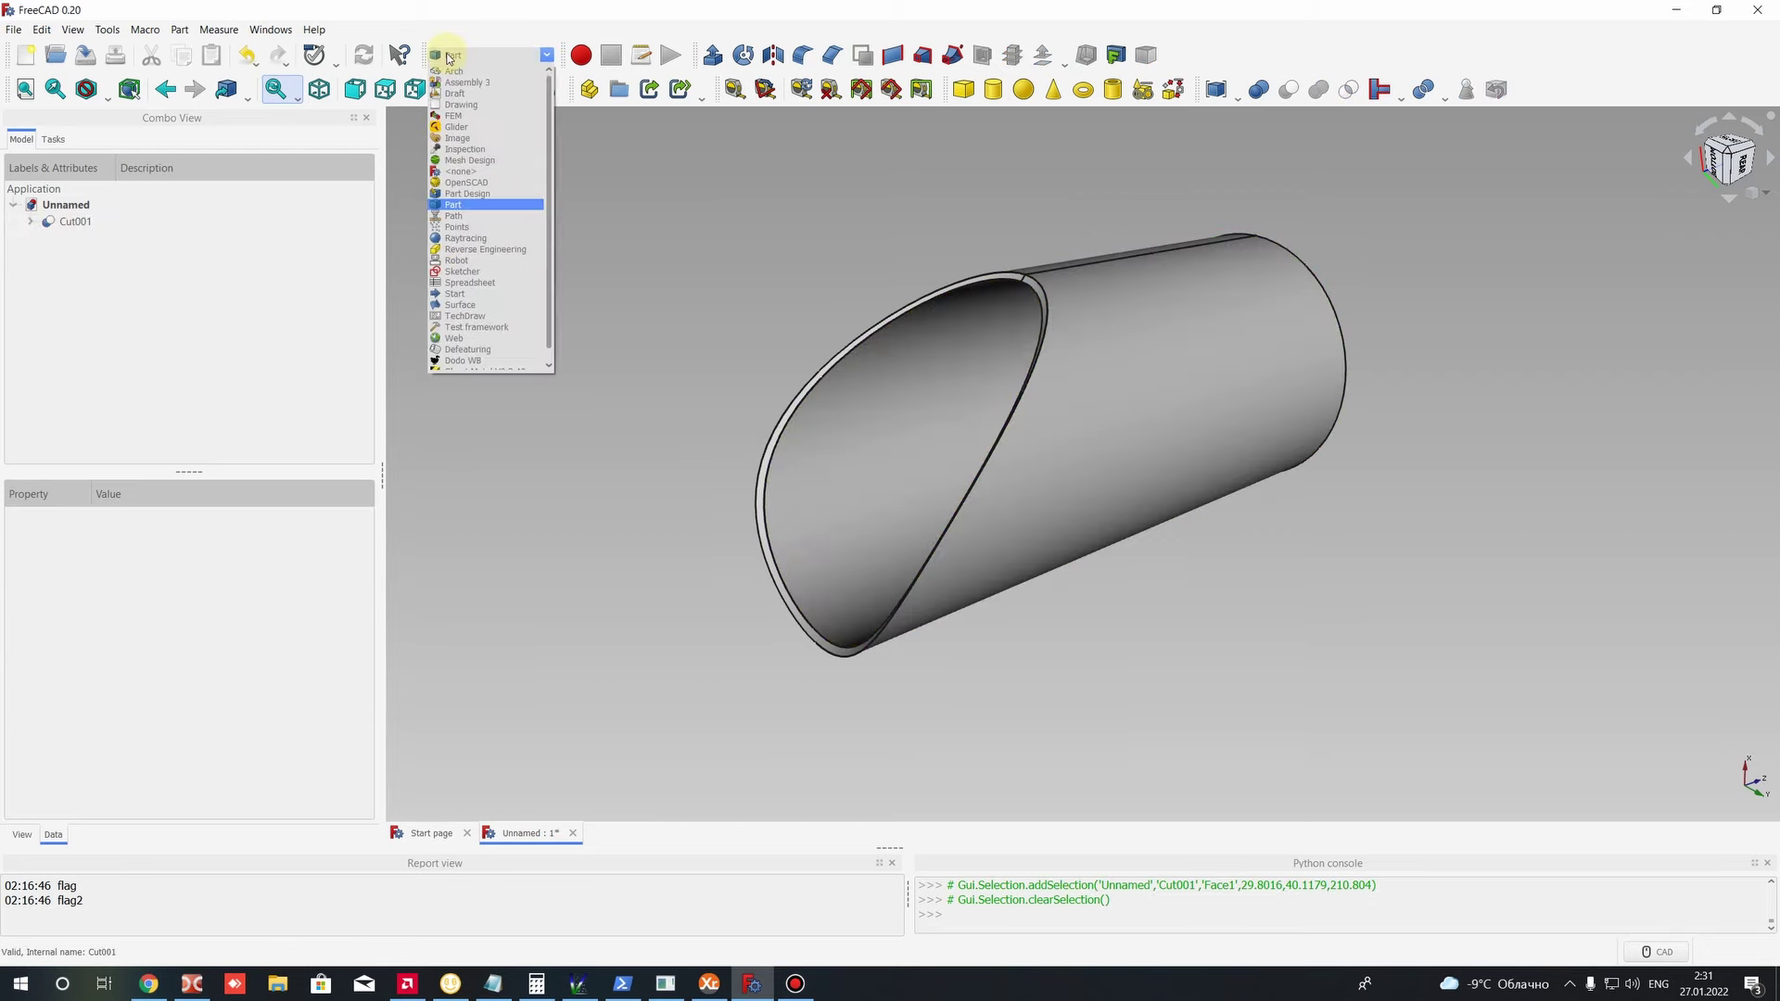
scroll(464, 83, down, 1)
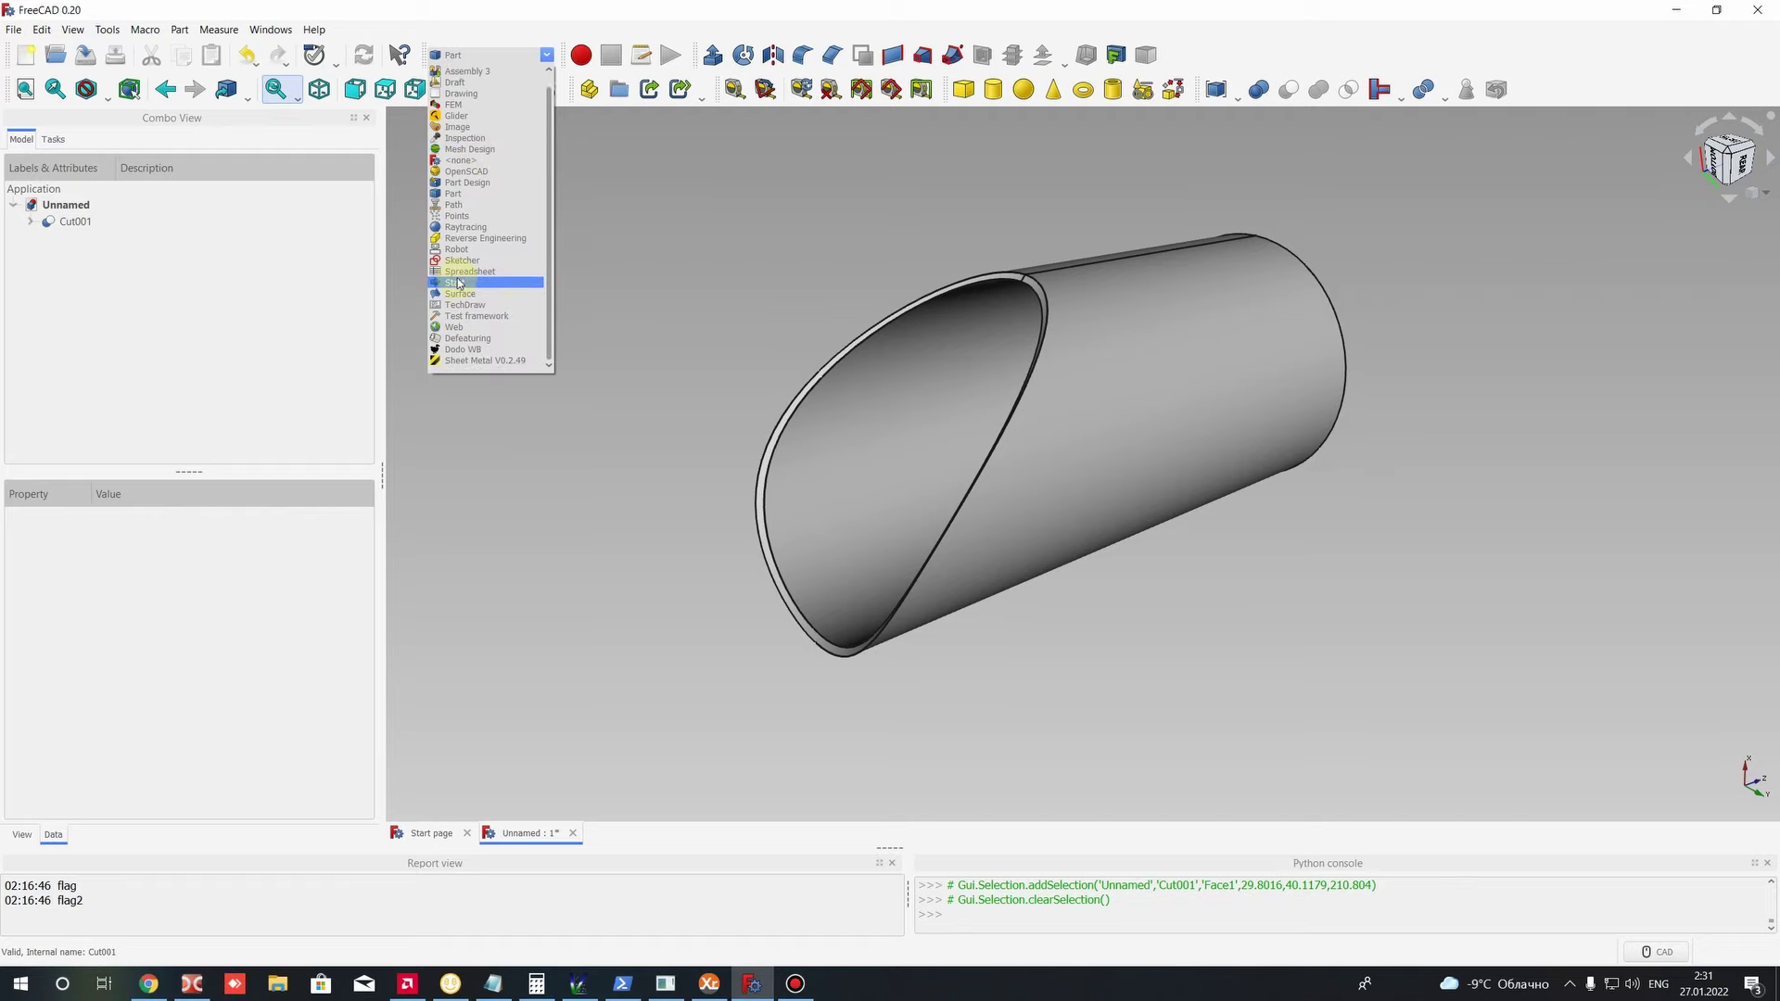
scroll(460, 222, up, 1)
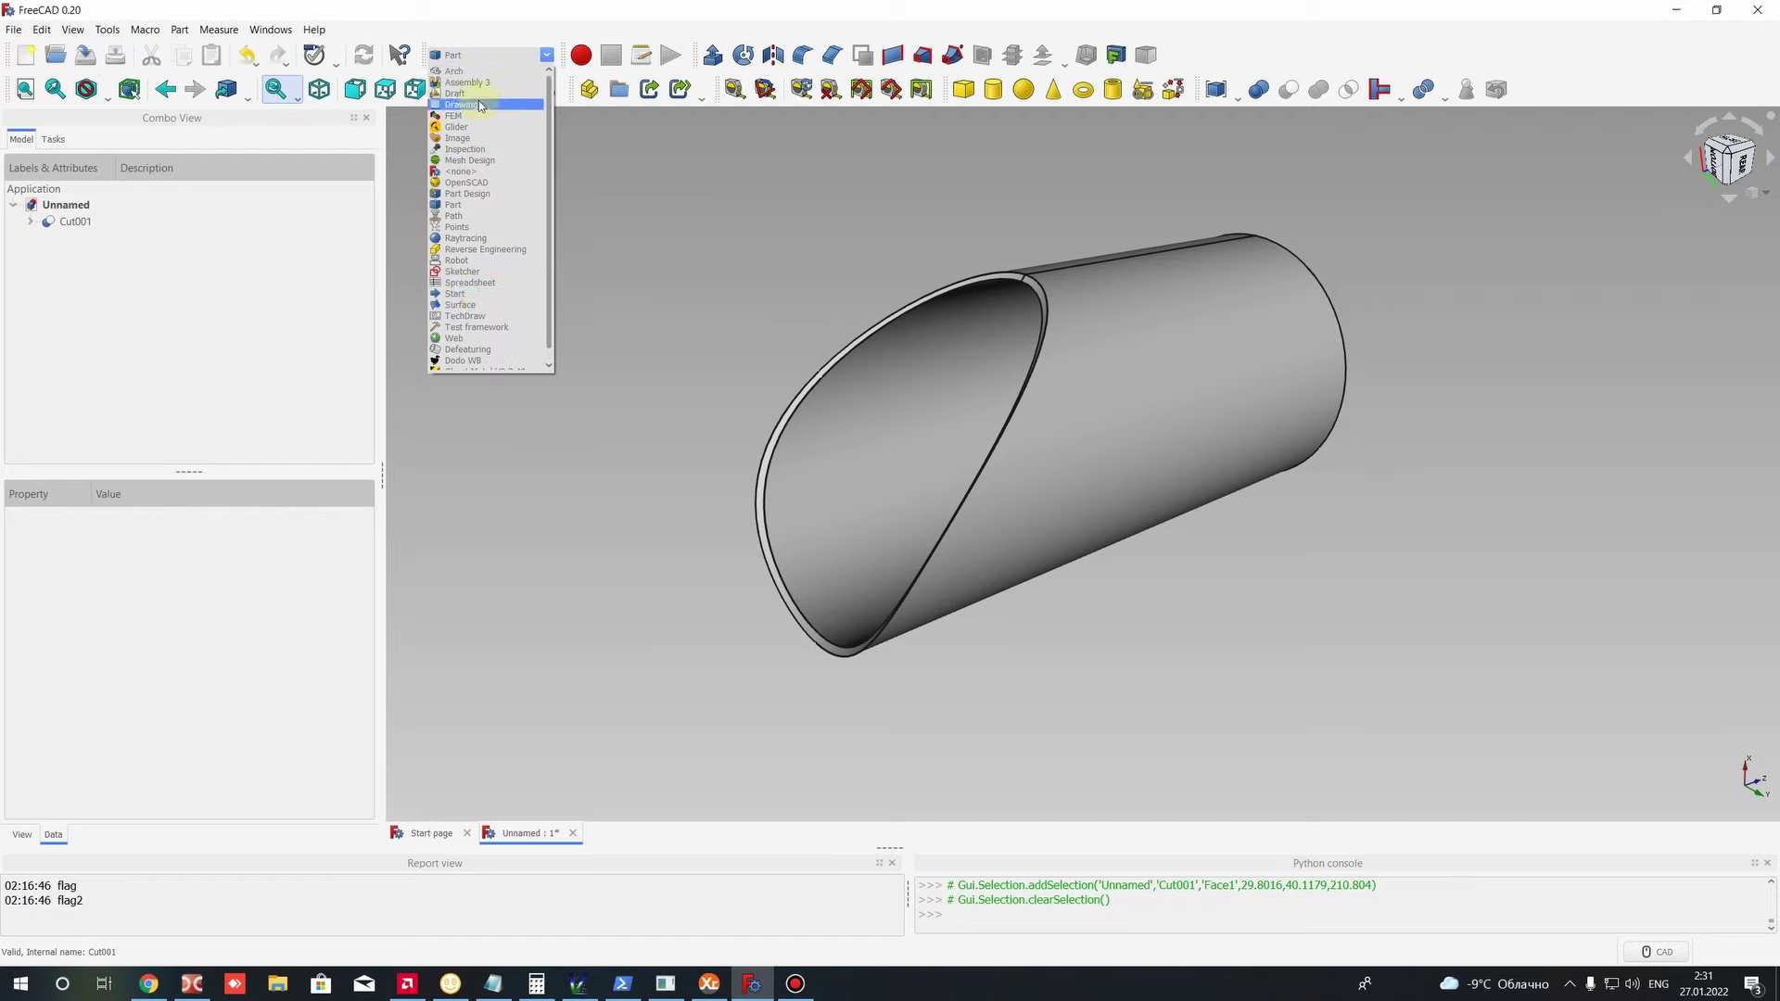
scroll(463, 289, down, 1)
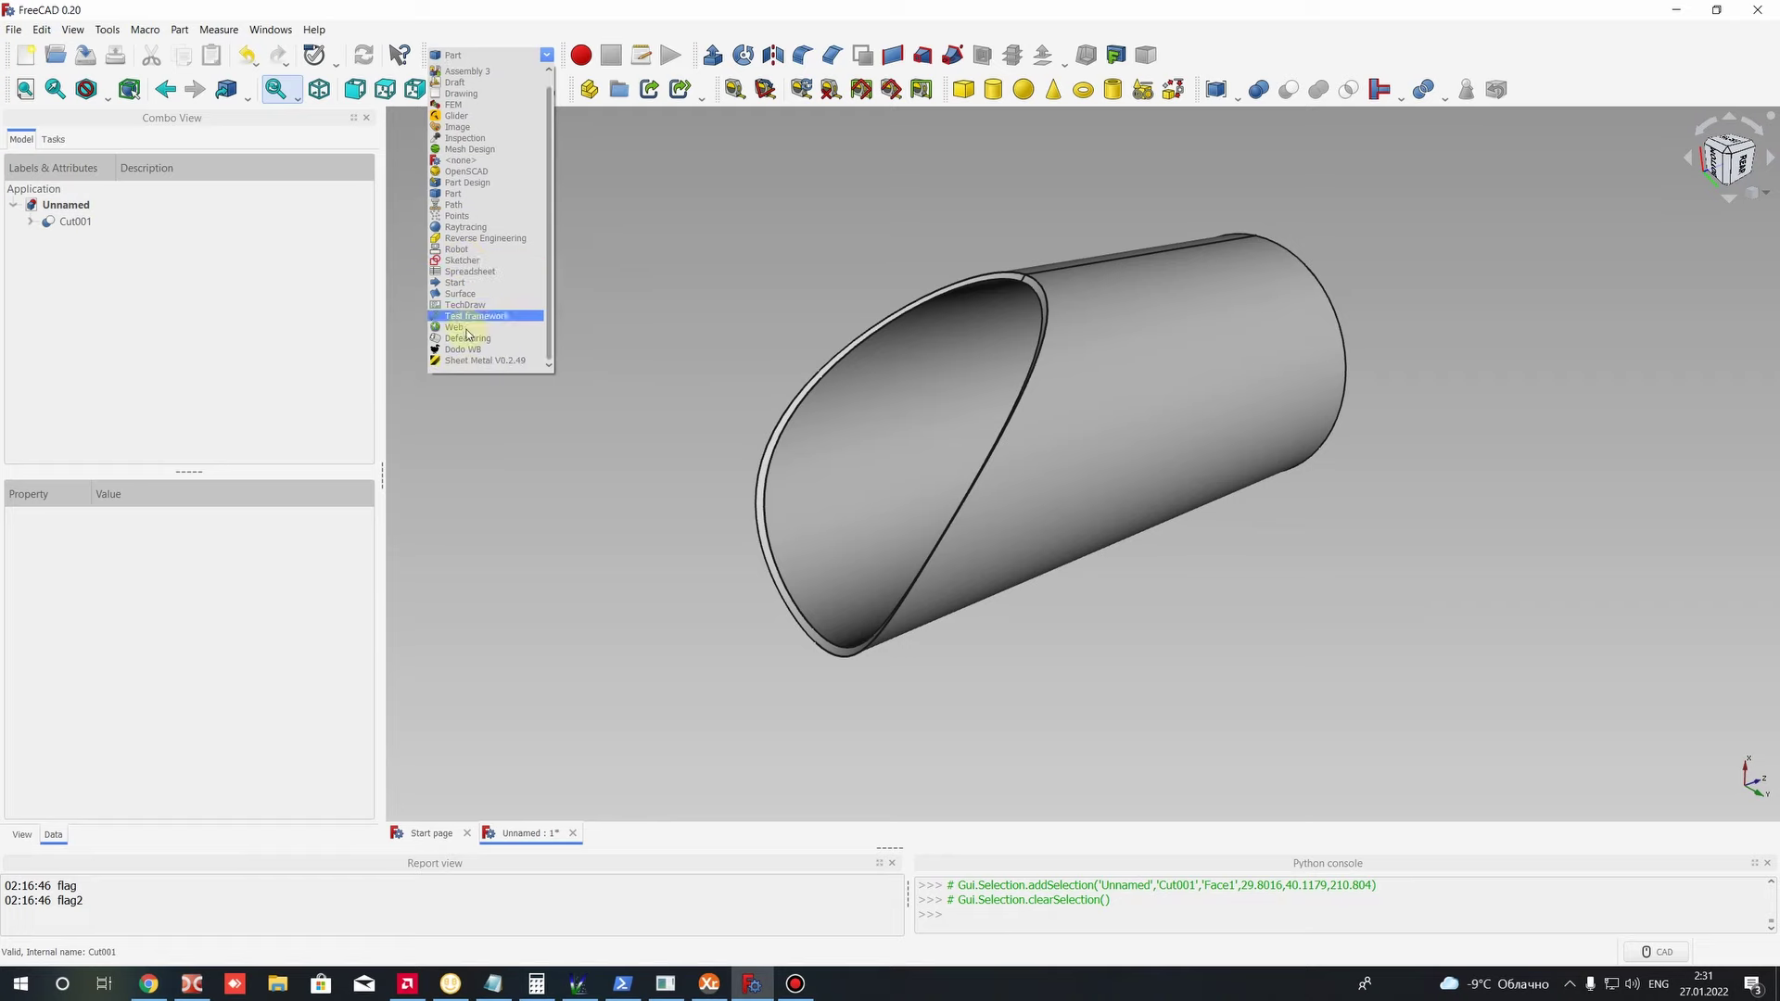
scroll(462, 290, up, 1)
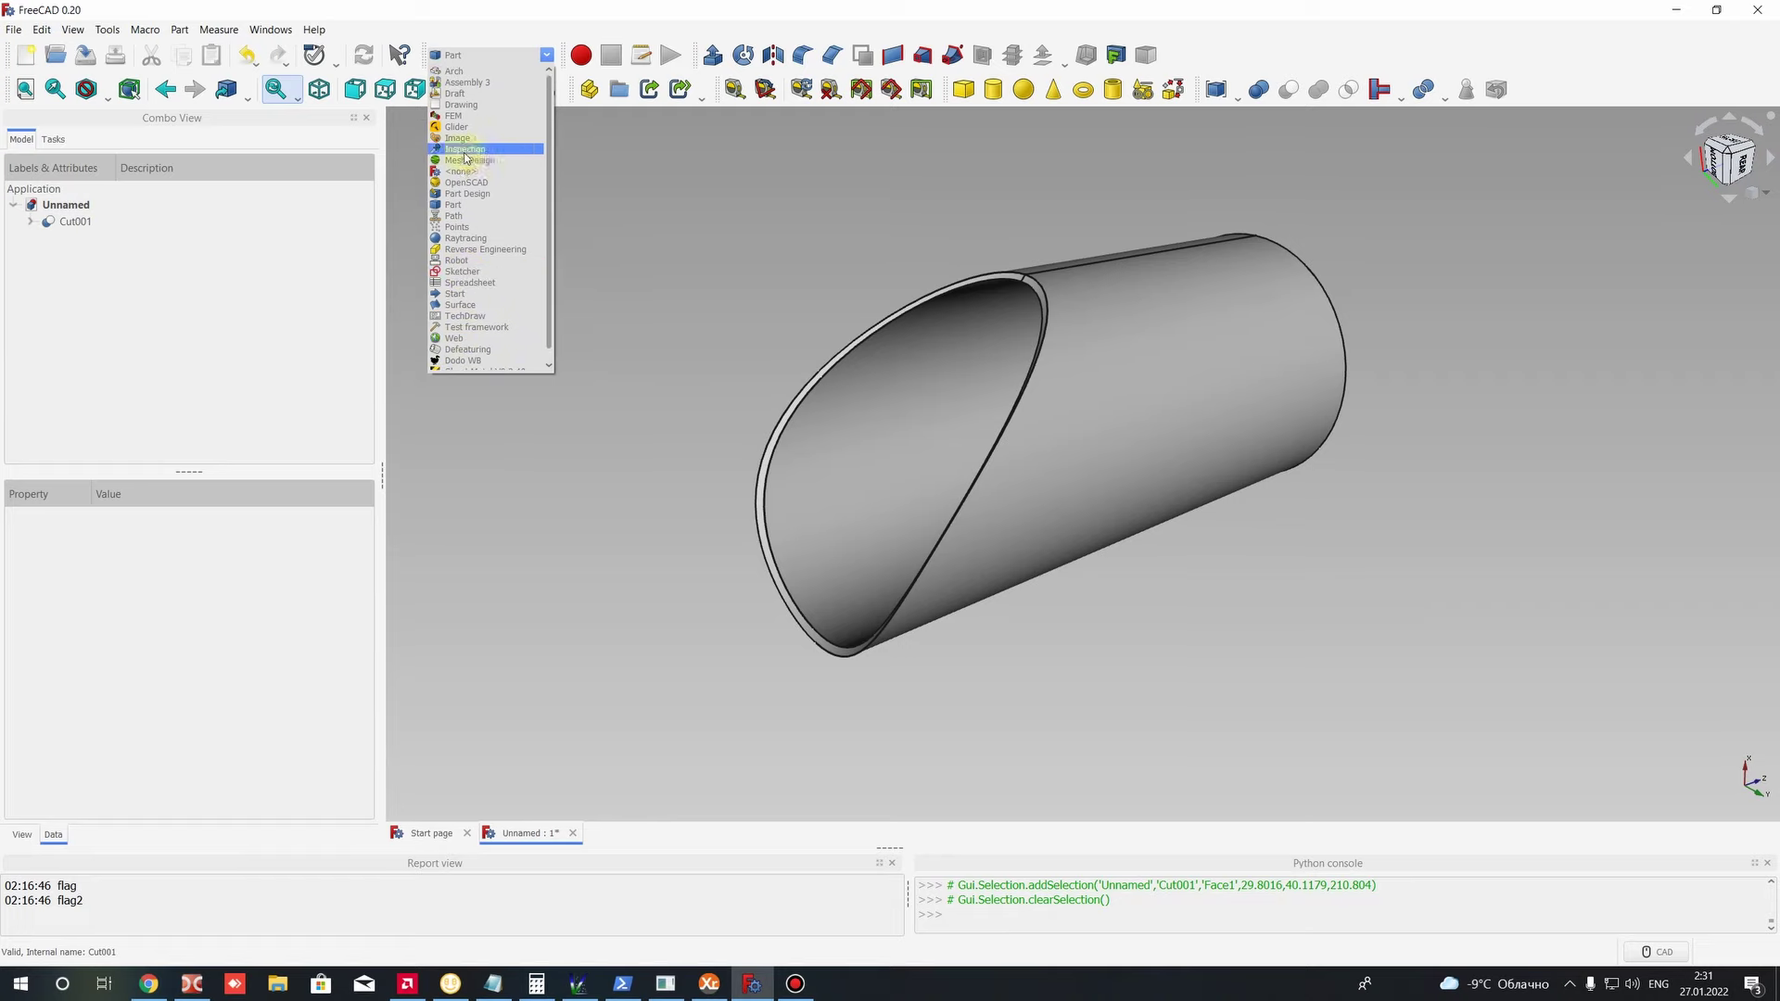
click(460, 160)
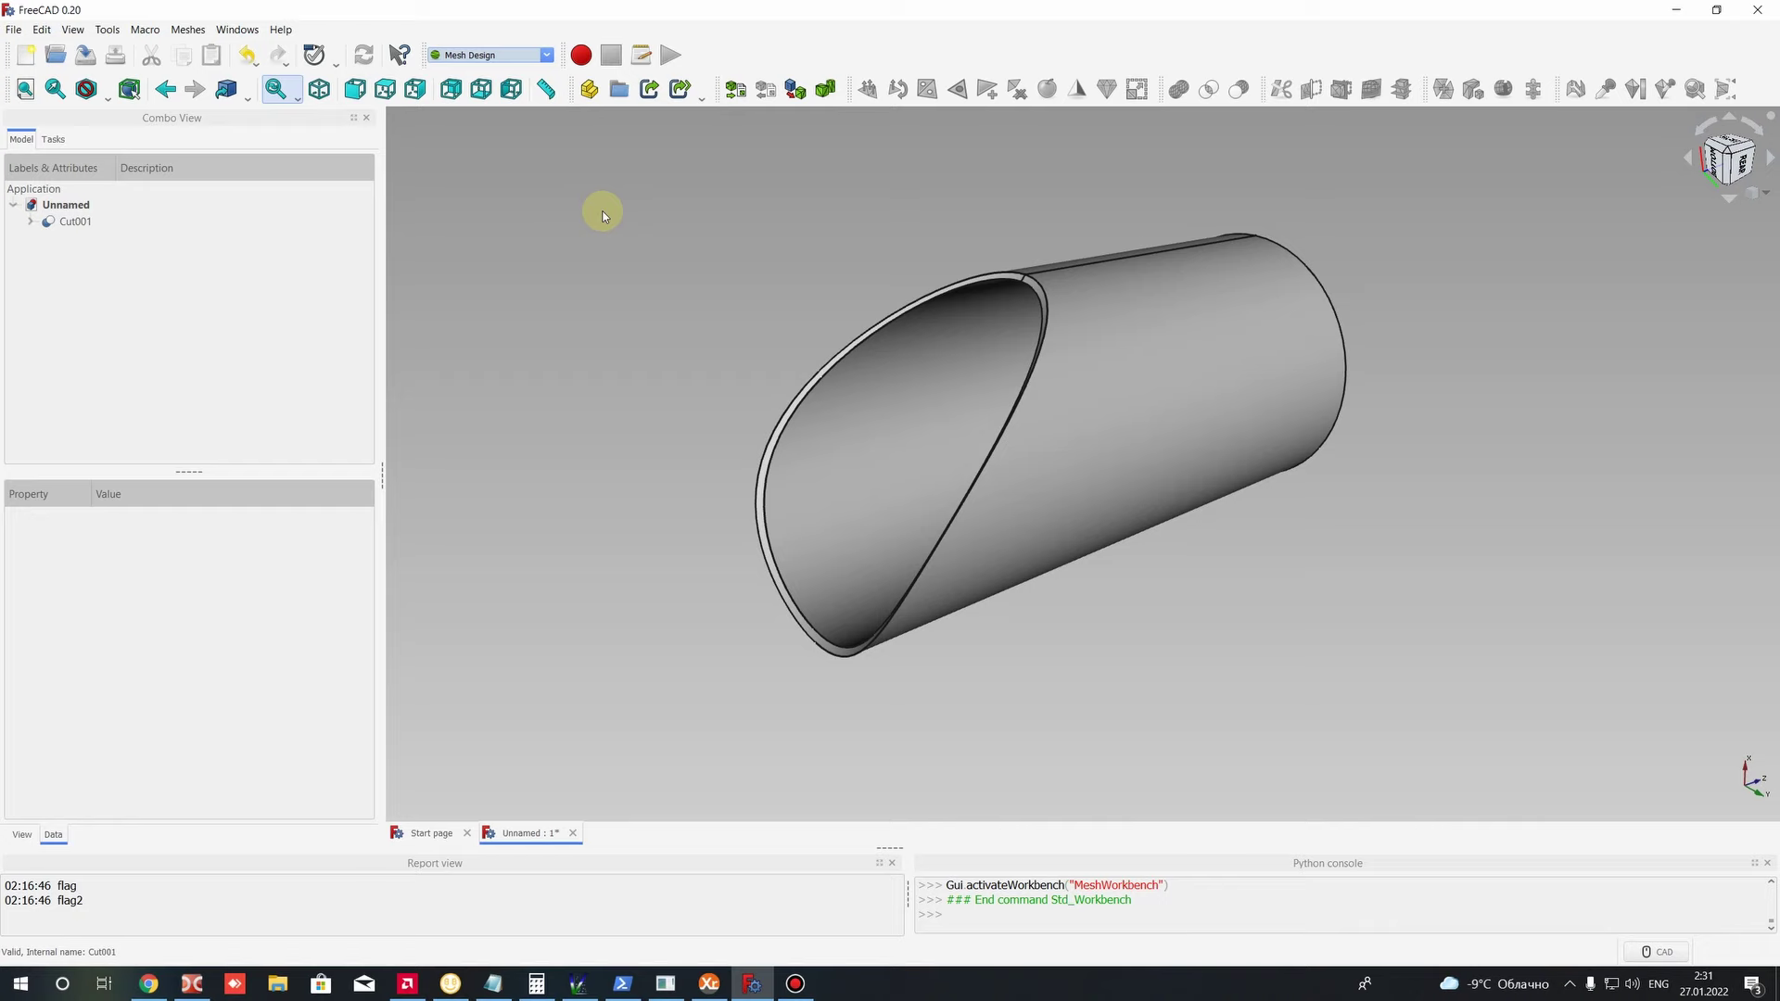
click(1121, 344)
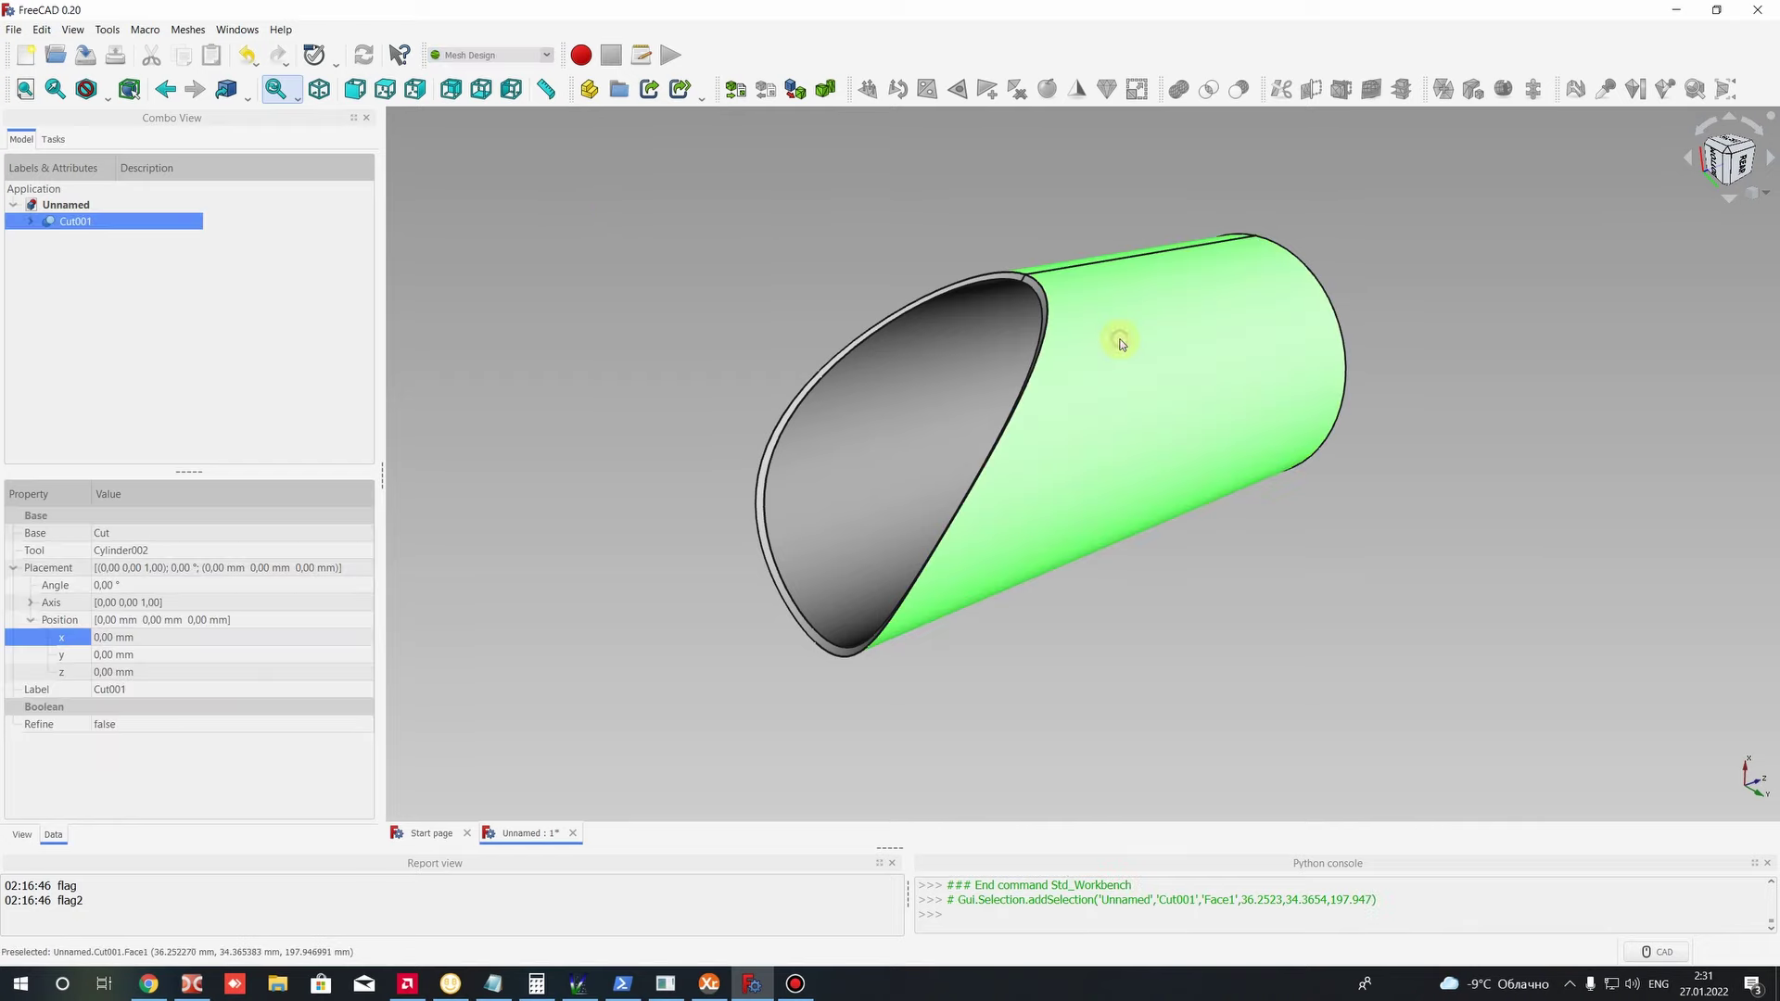
click(692, 286)
click(453, 54)
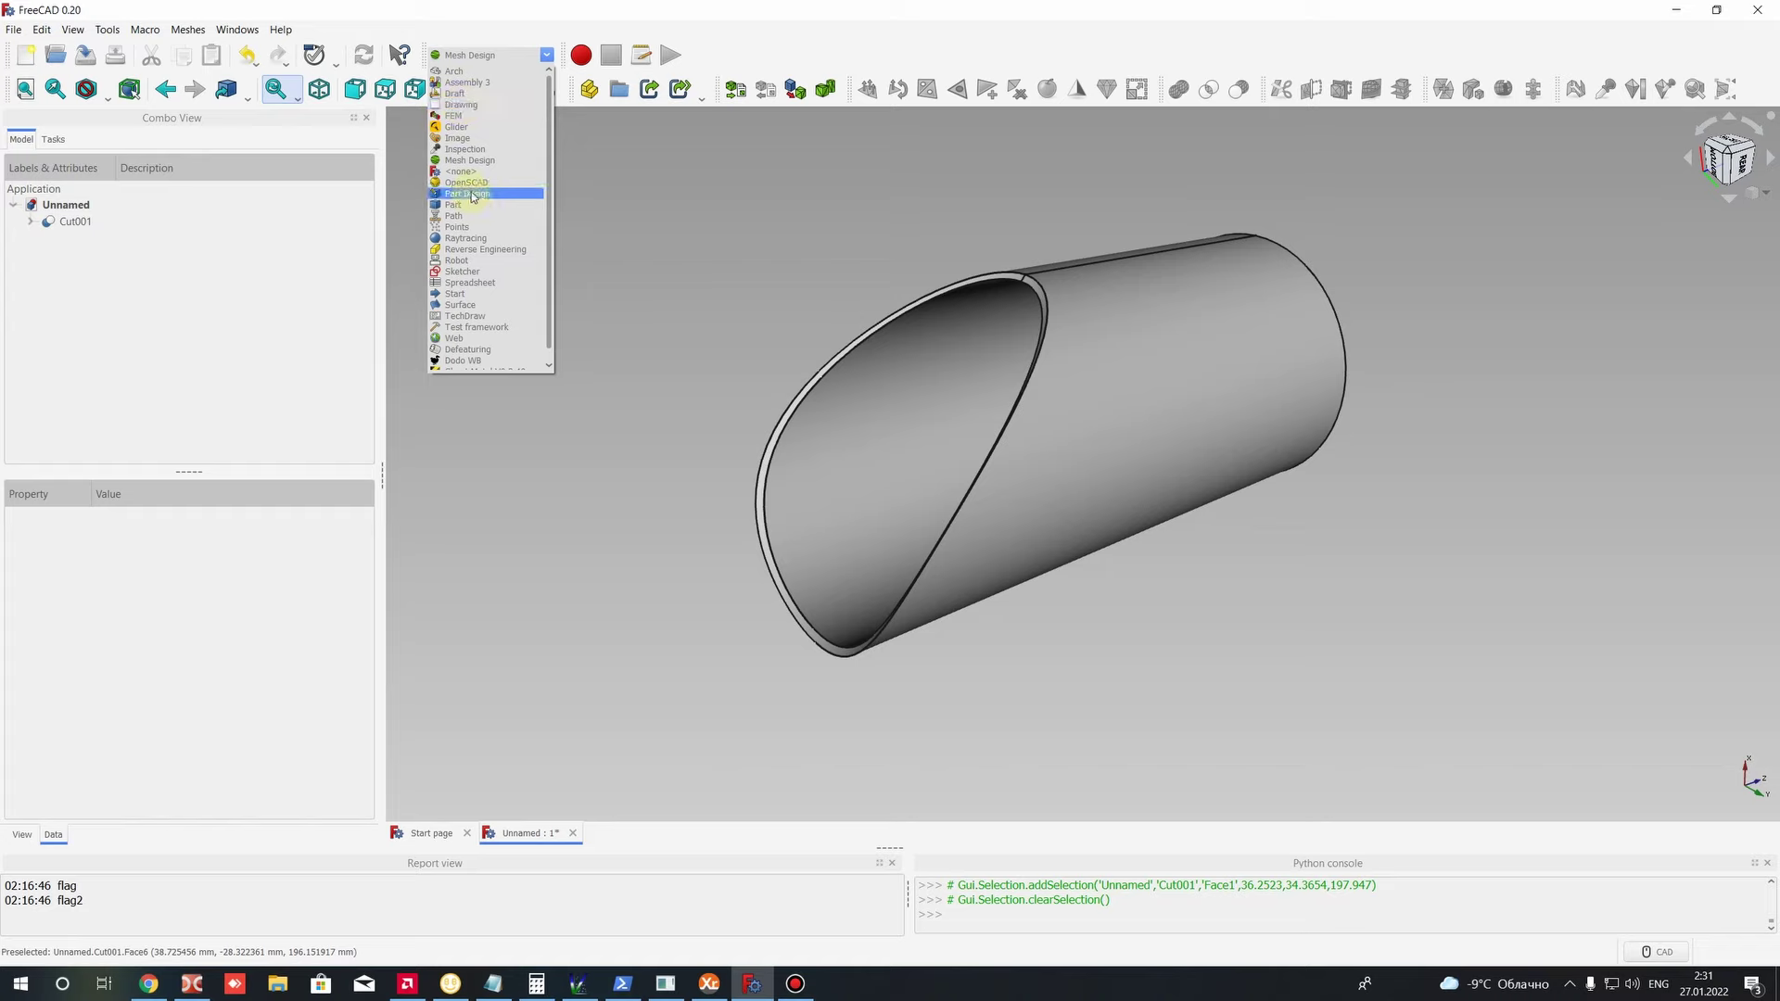
click(454, 94)
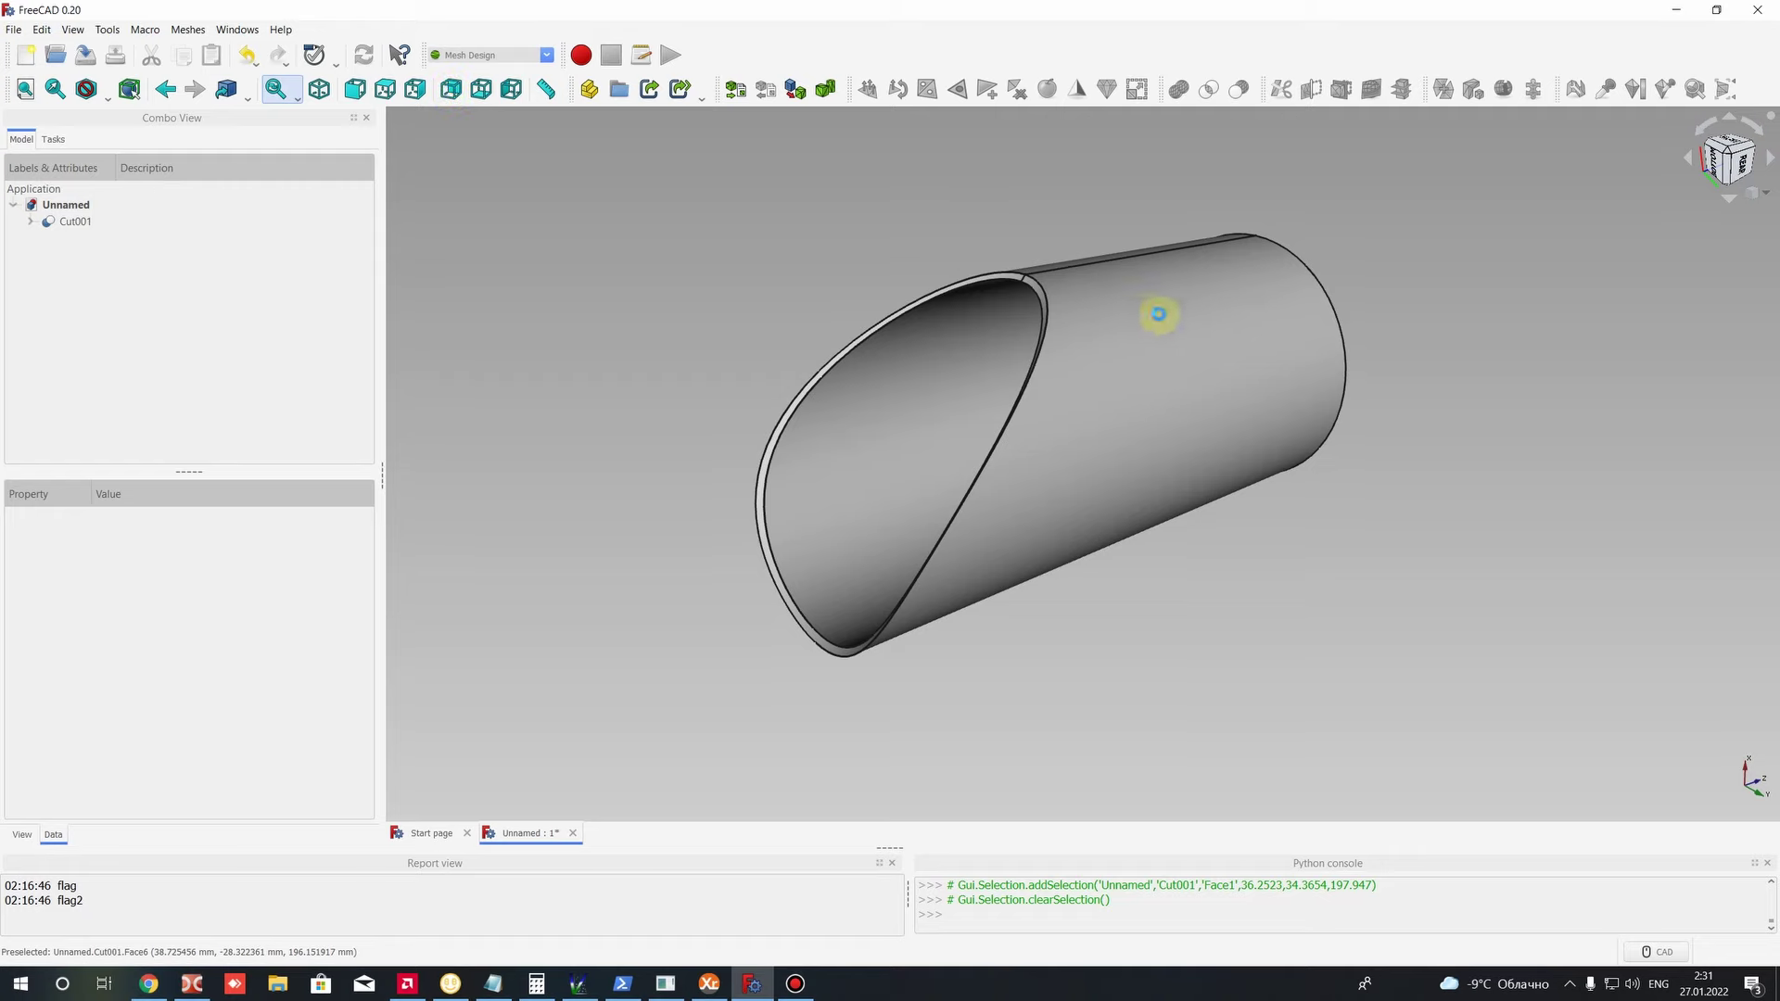
click(1109, 306)
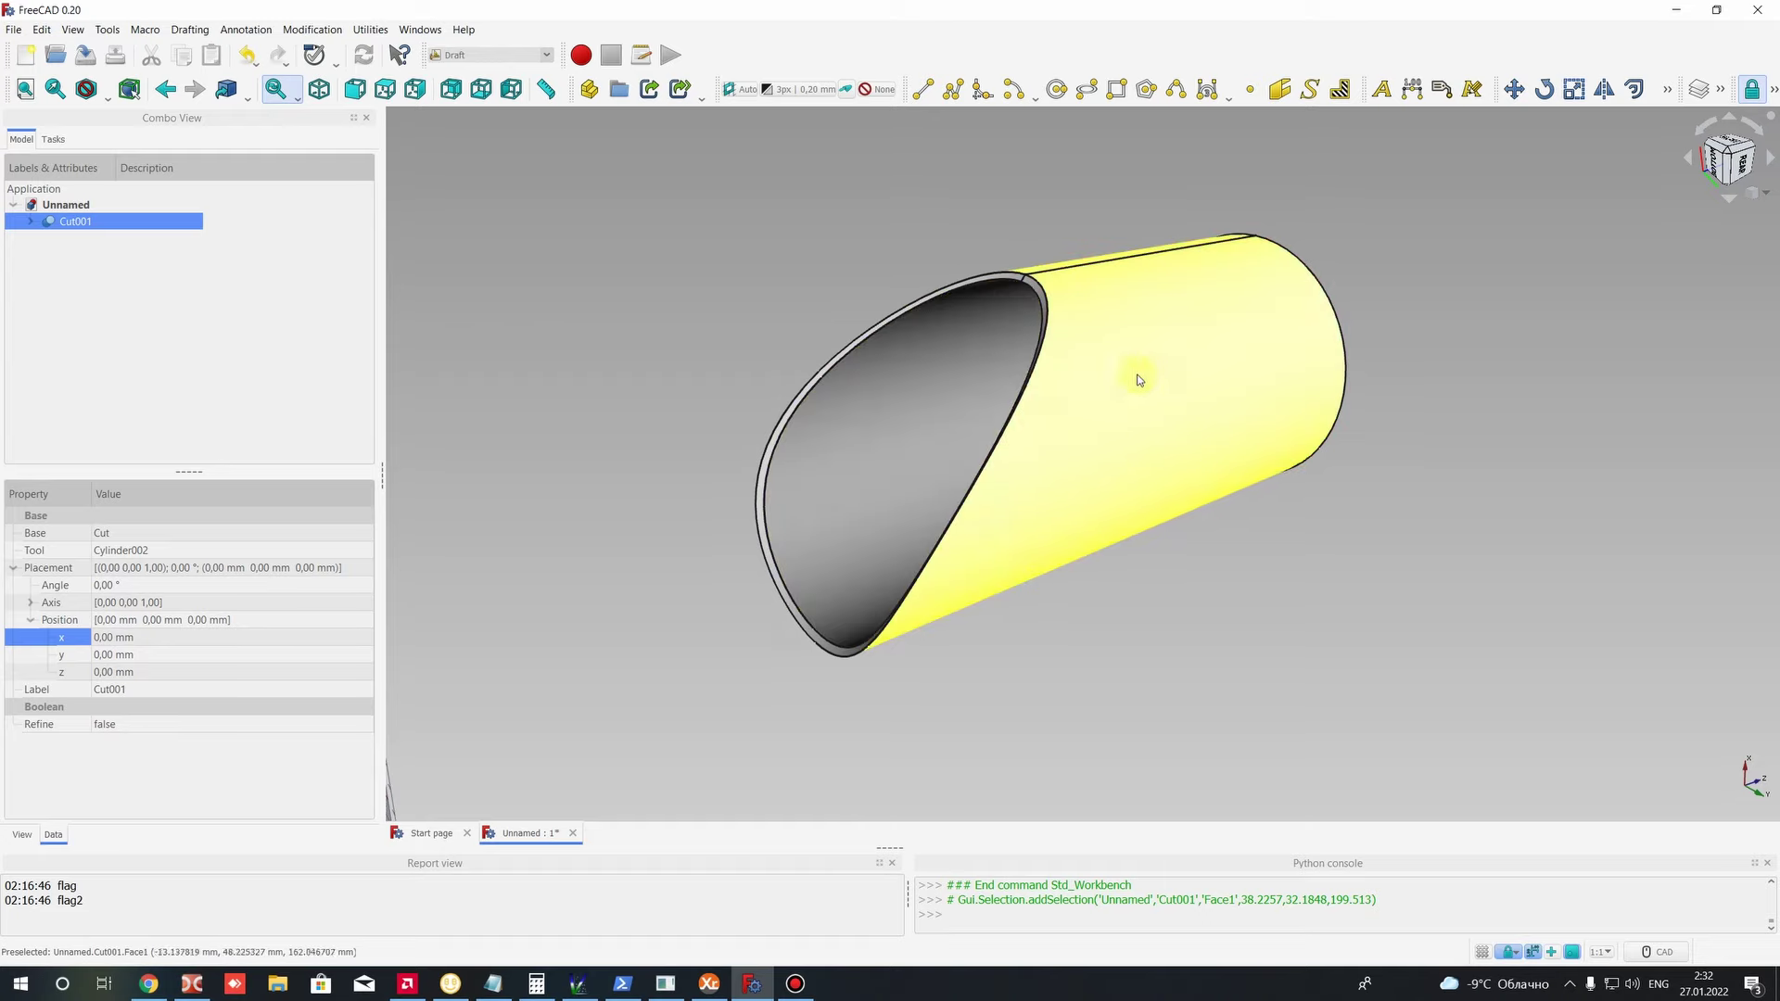
scroll(1050, 570, up, 3)
scroll(1088, 310, down, 6)
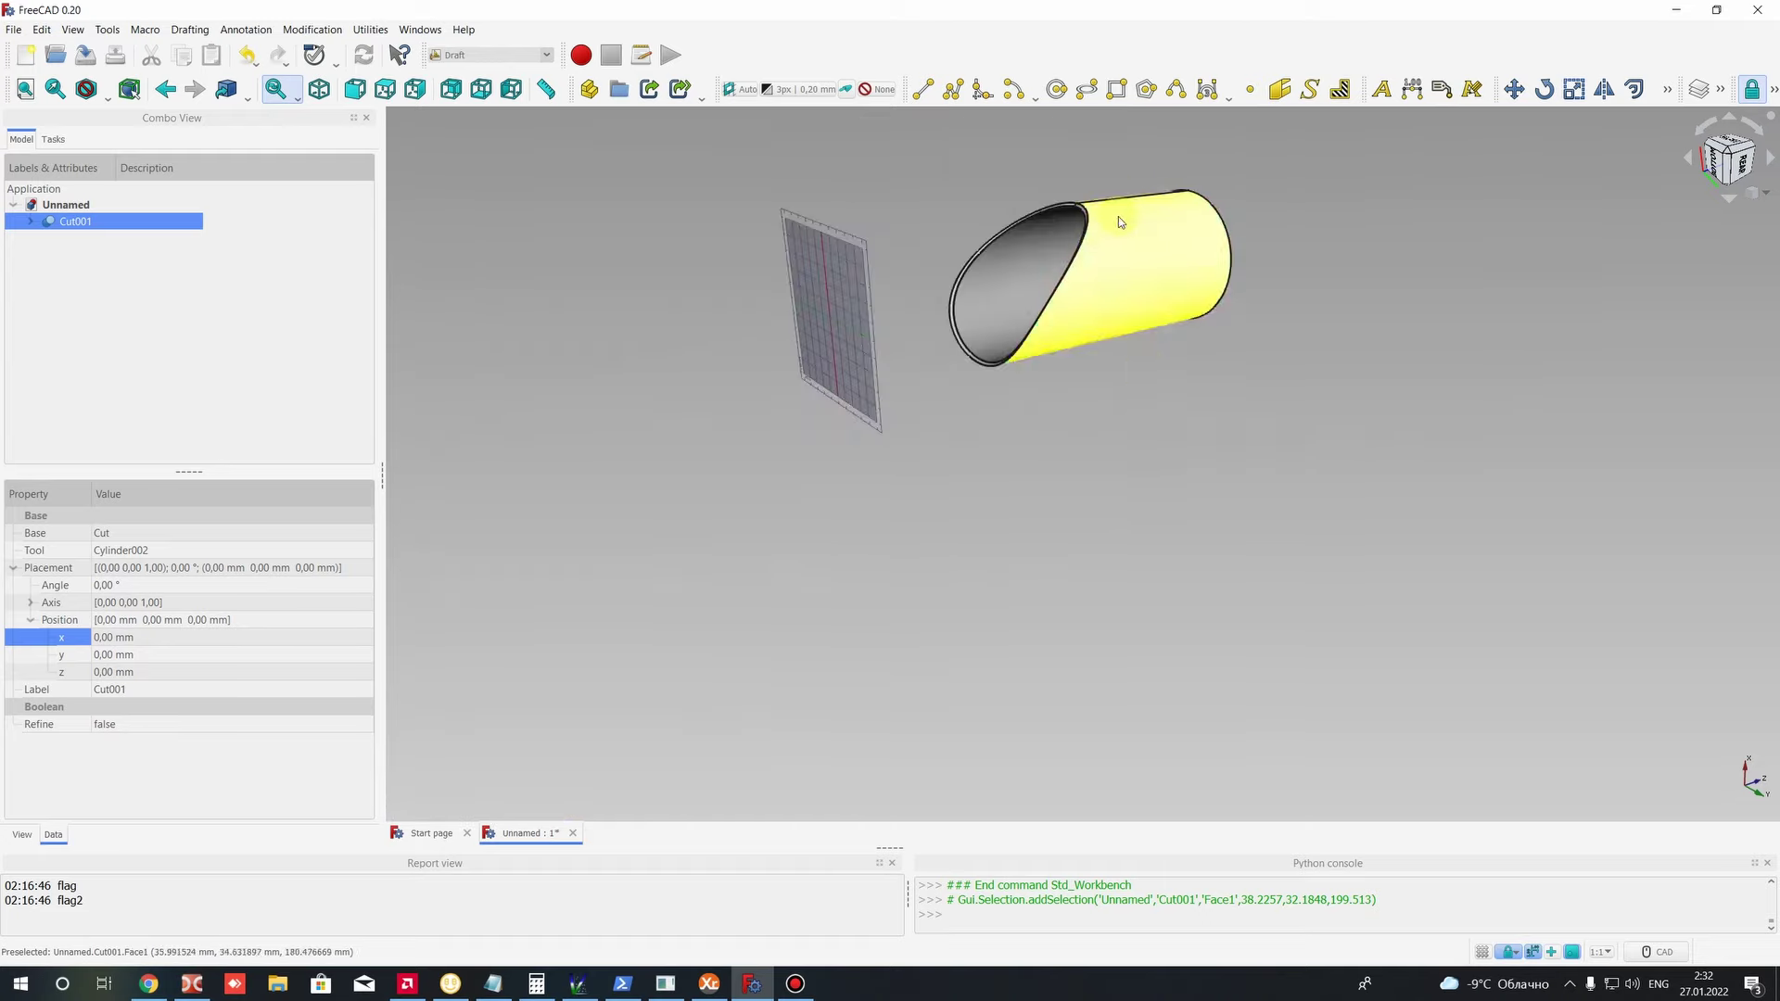
scroll(1075, 473, up, 5)
middle_drag(1075, 473, 1002, 484)
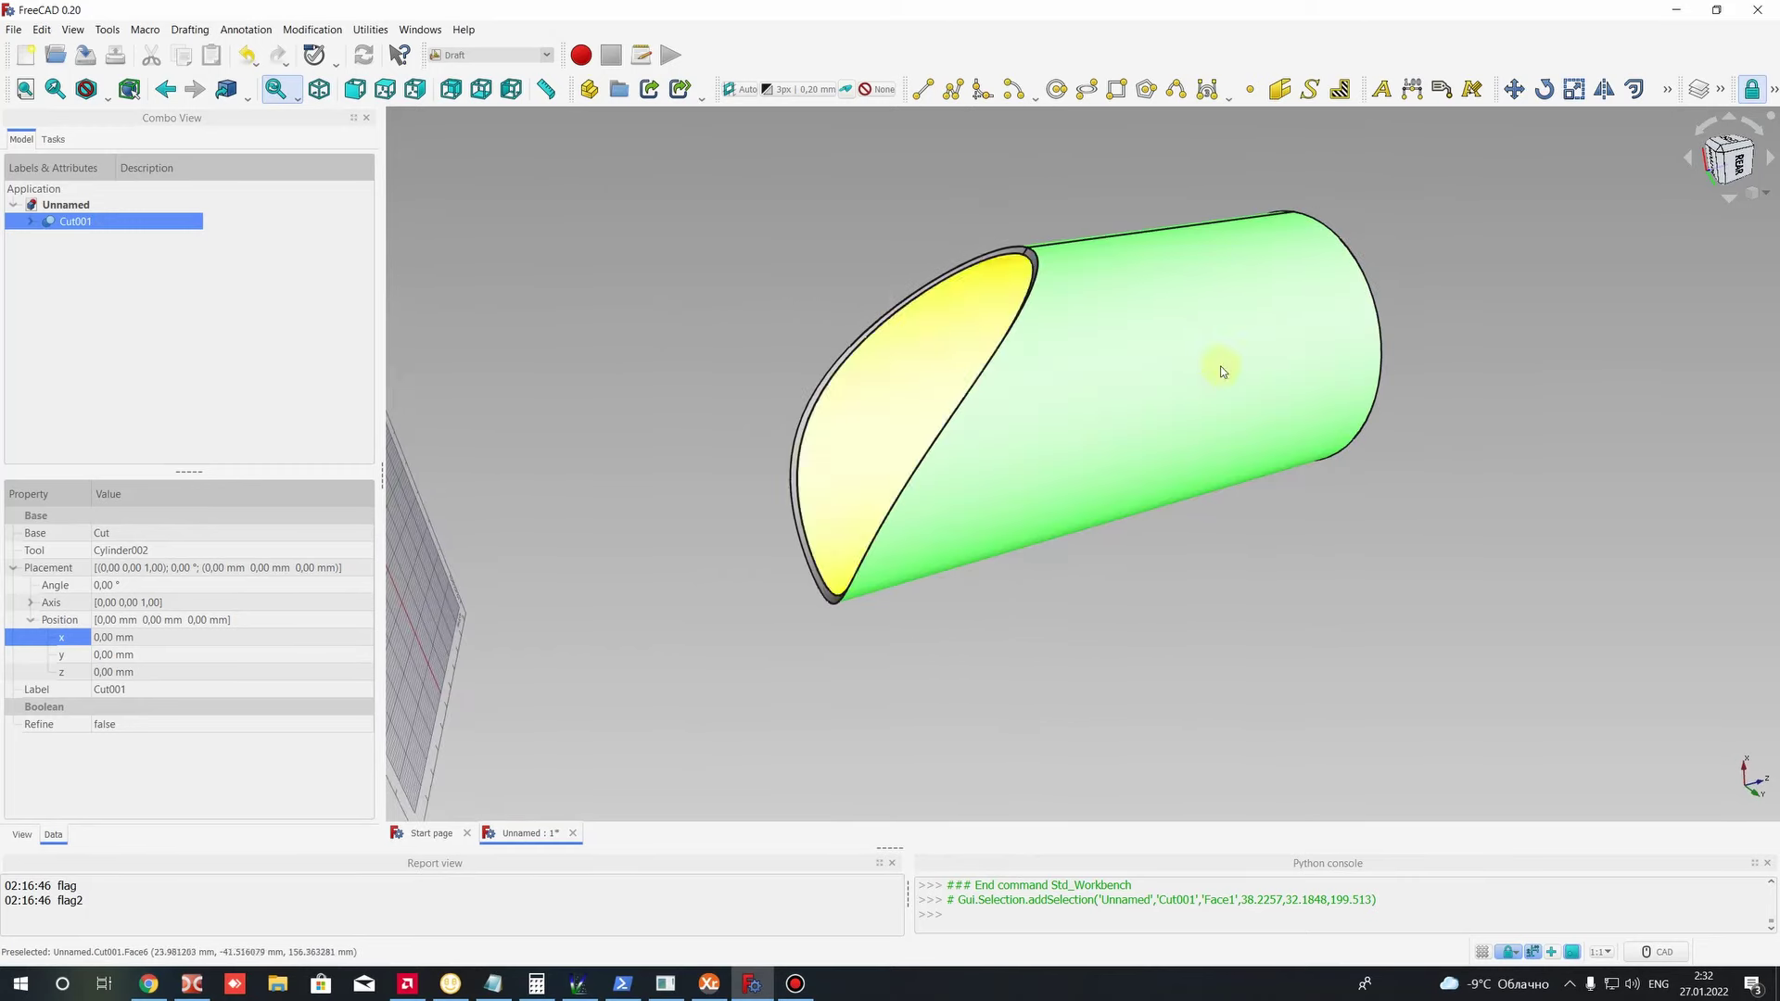
click(1166, 575)
click(1091, 349)
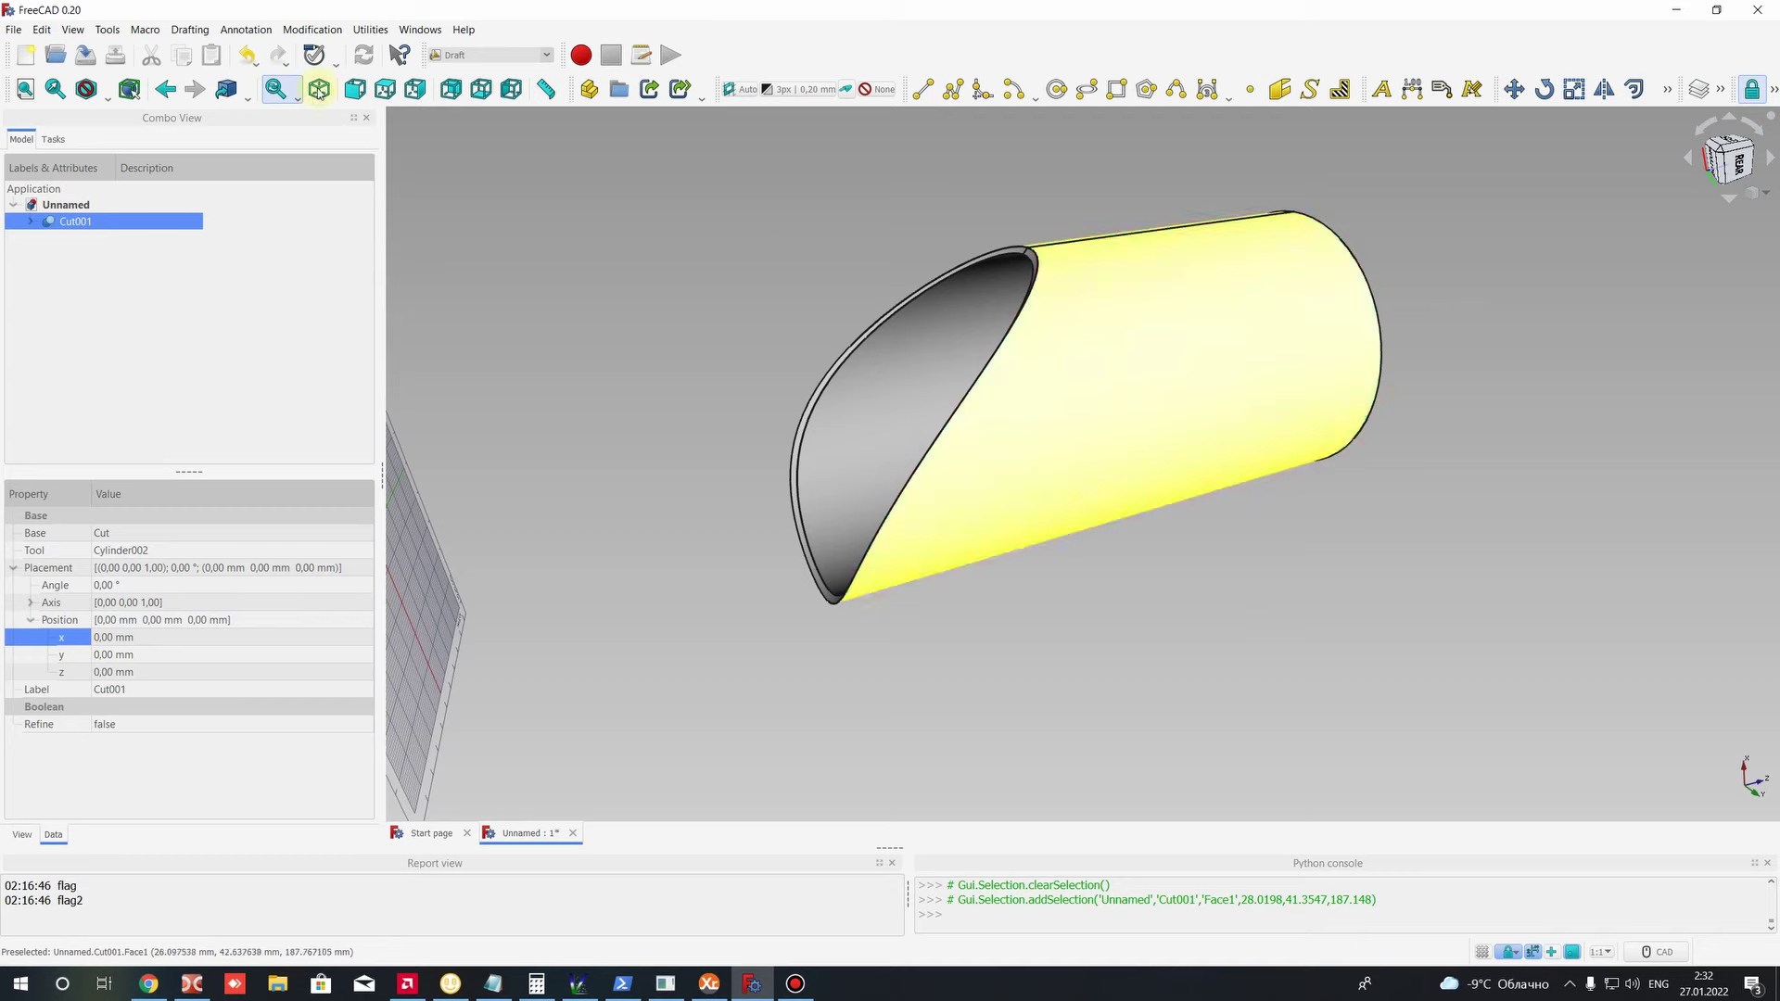
click(311, 30)
click(311, 29)
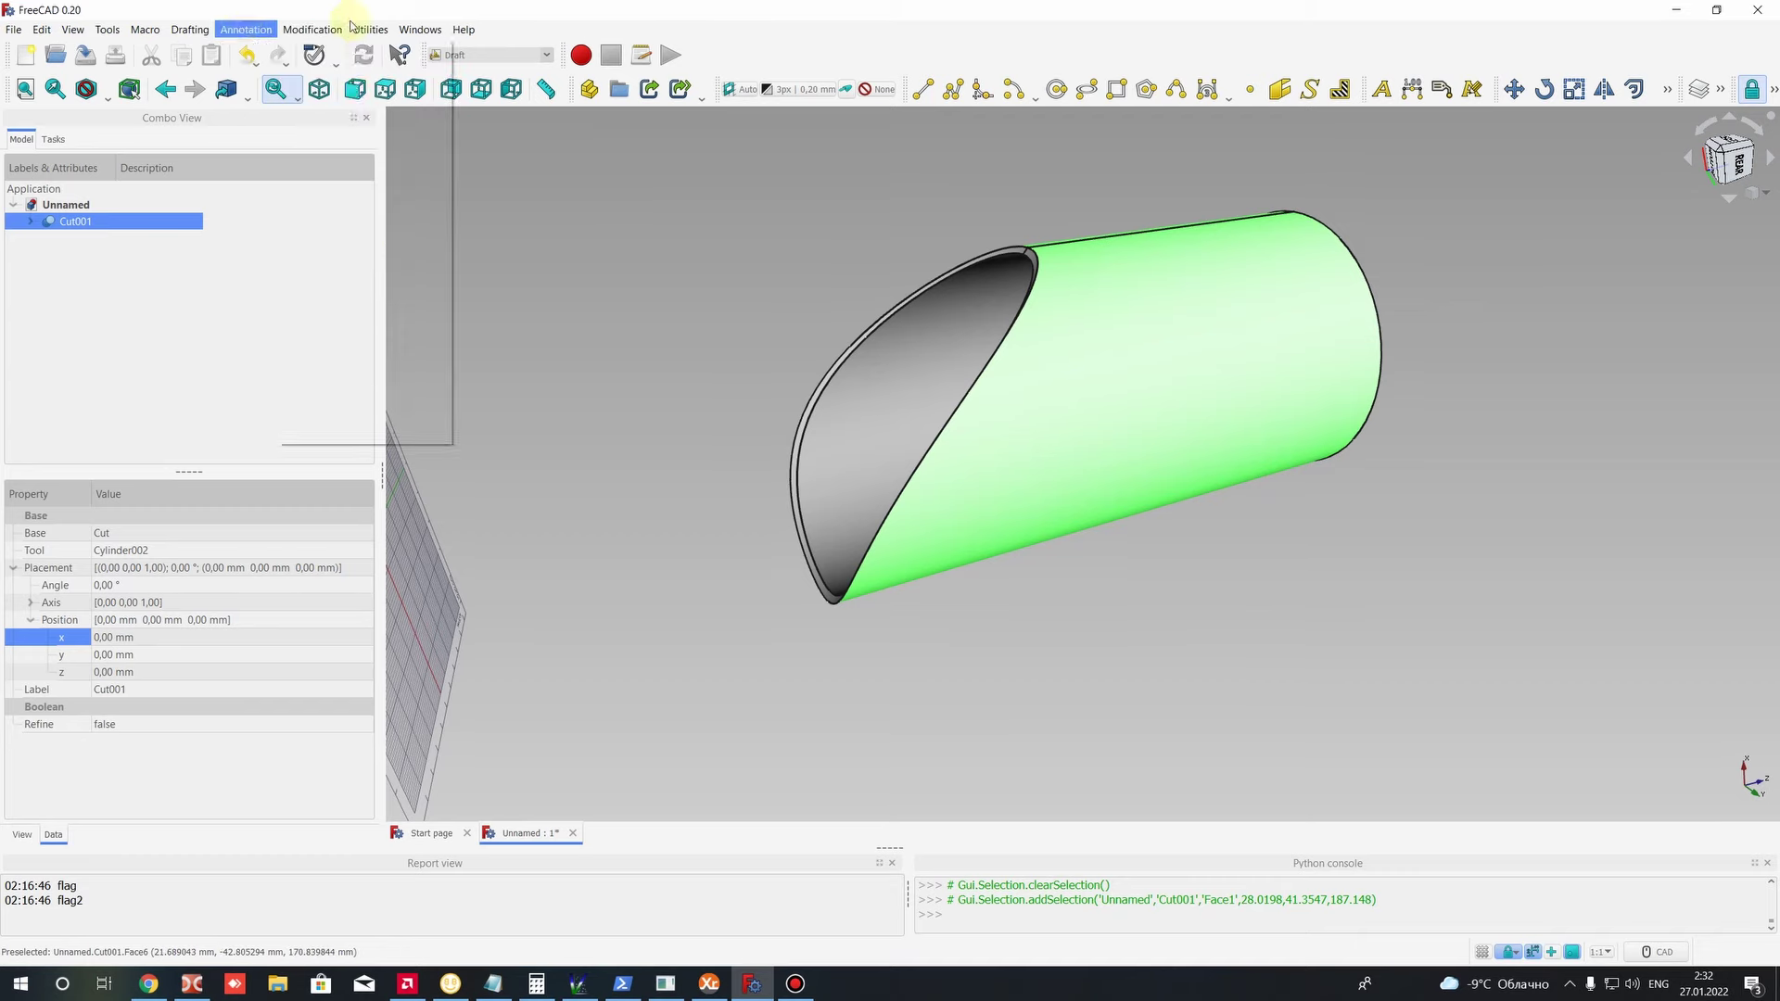
click(370, 30)
click(360, 30)
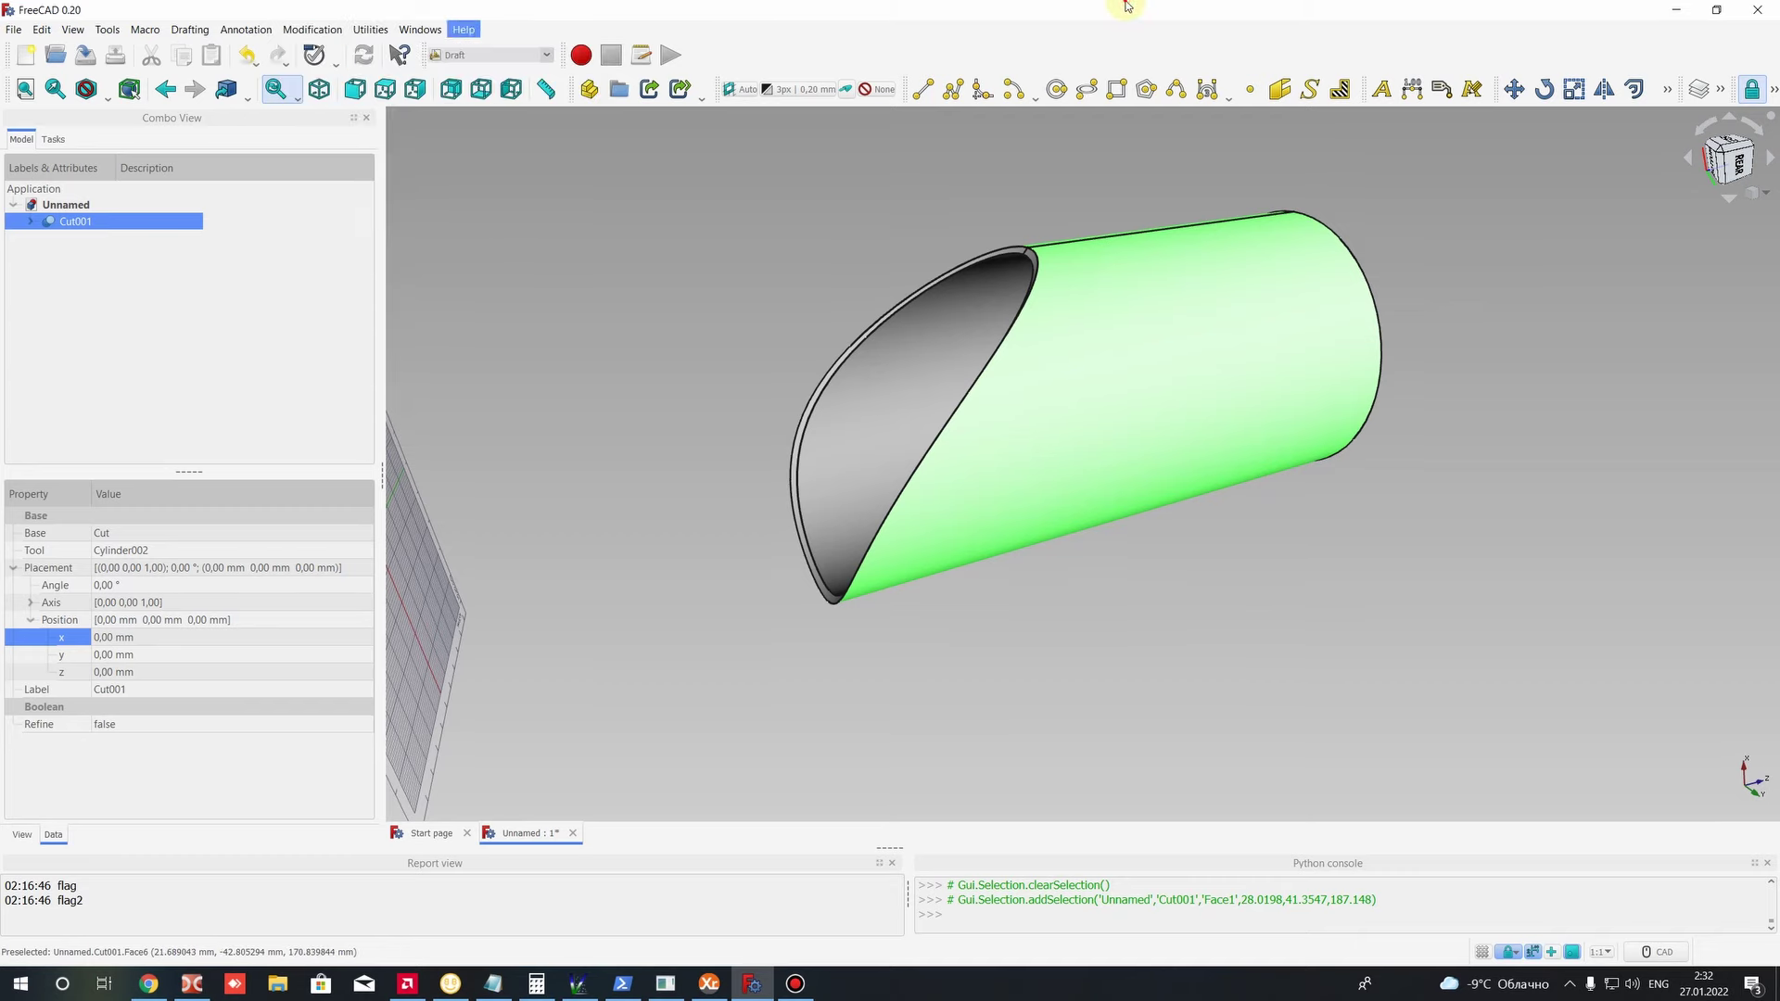
Step: Create a Facebinder from Cut001's selected outer face
click(1278, 94)
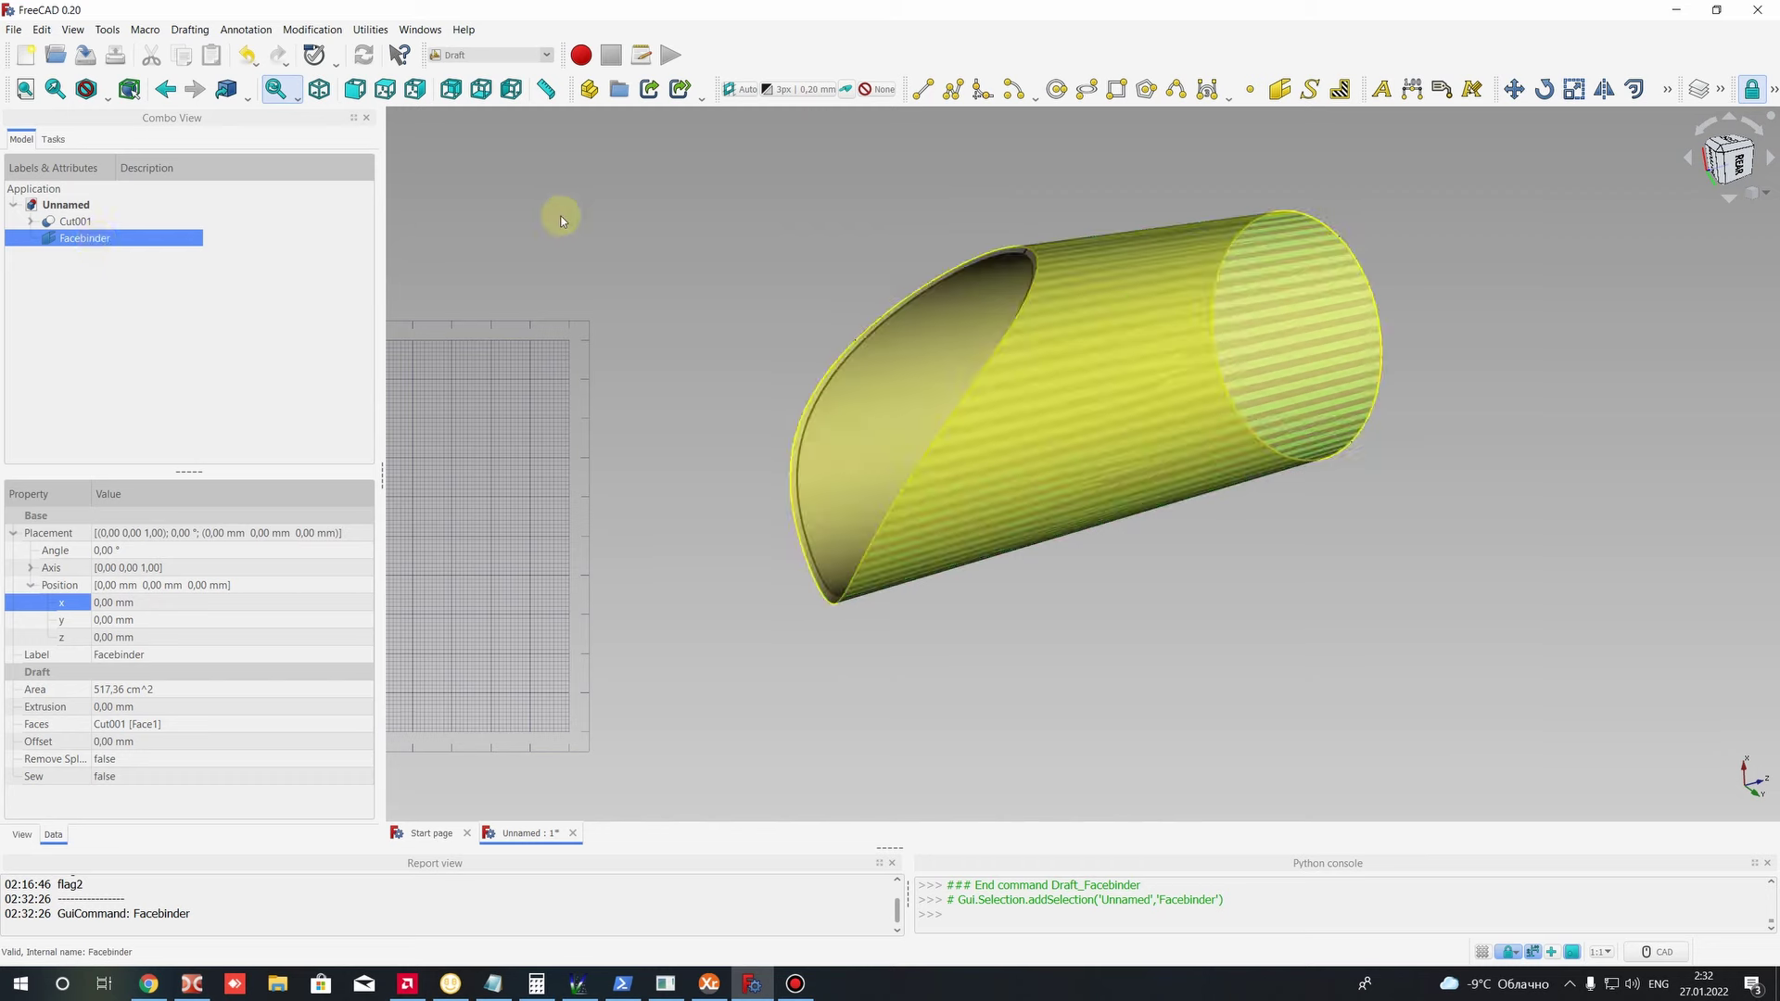
click(560, 215)
click(85, 239)
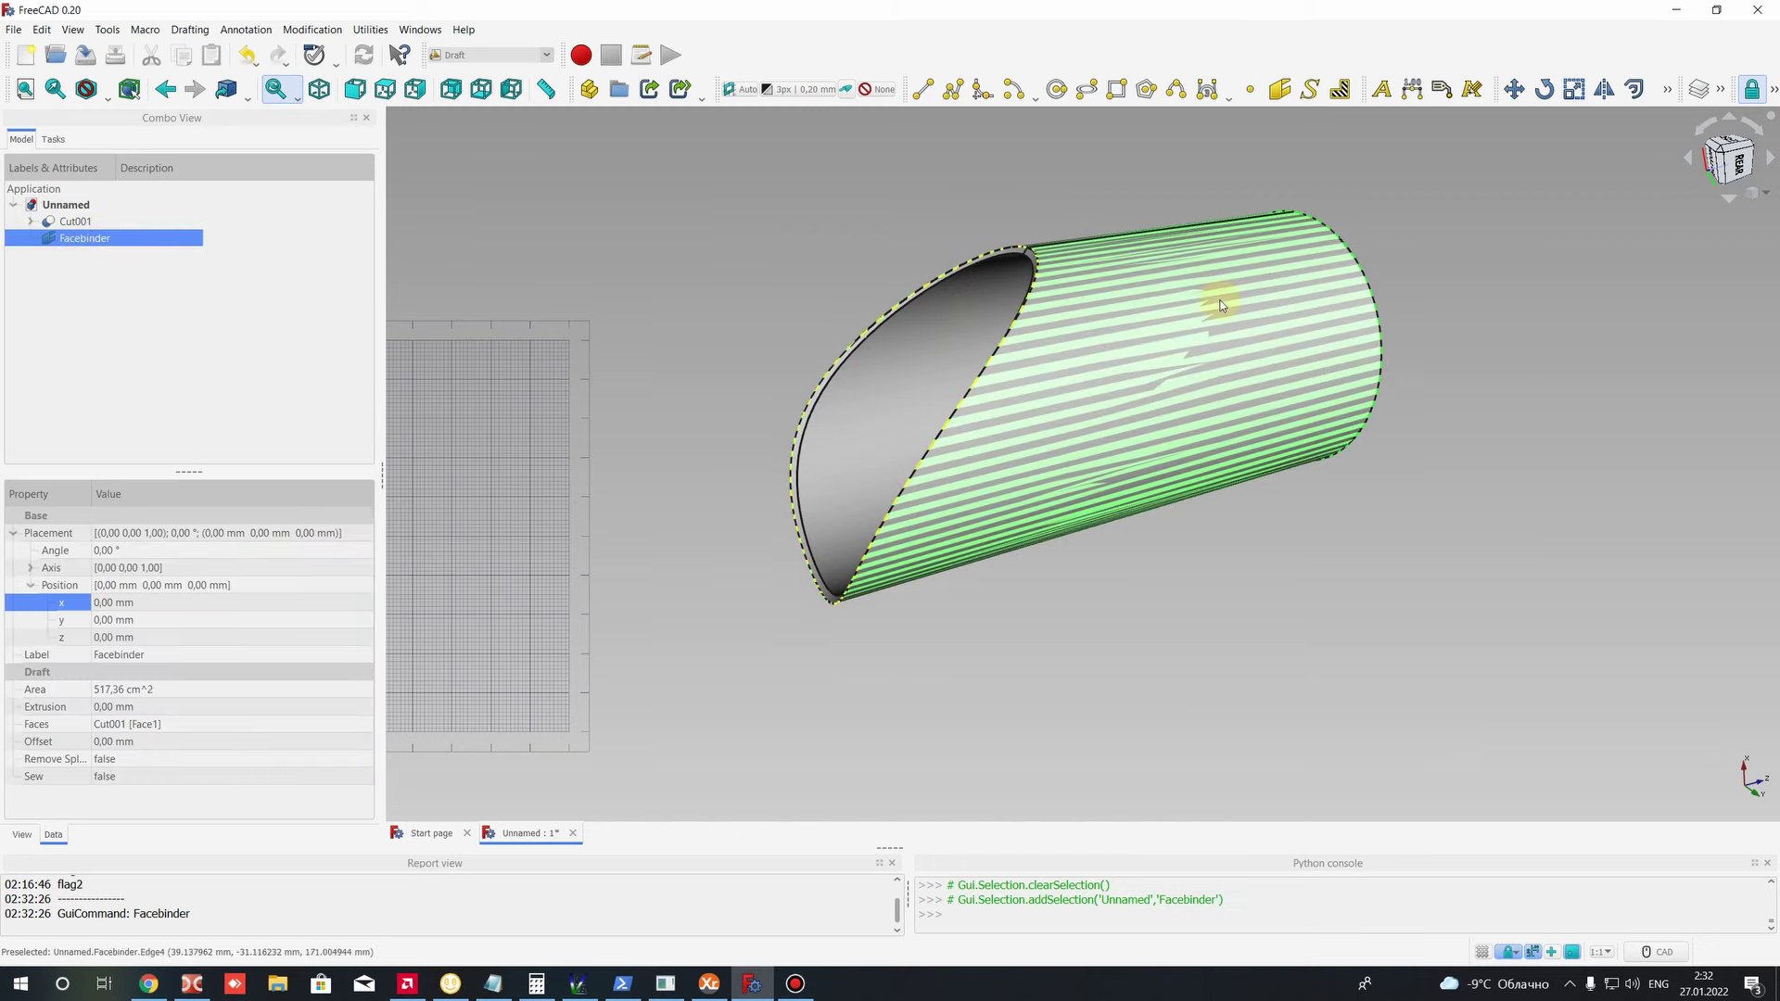
Step: Hide the original Cut001 solid and view the facebinder from below
click(76, 221)
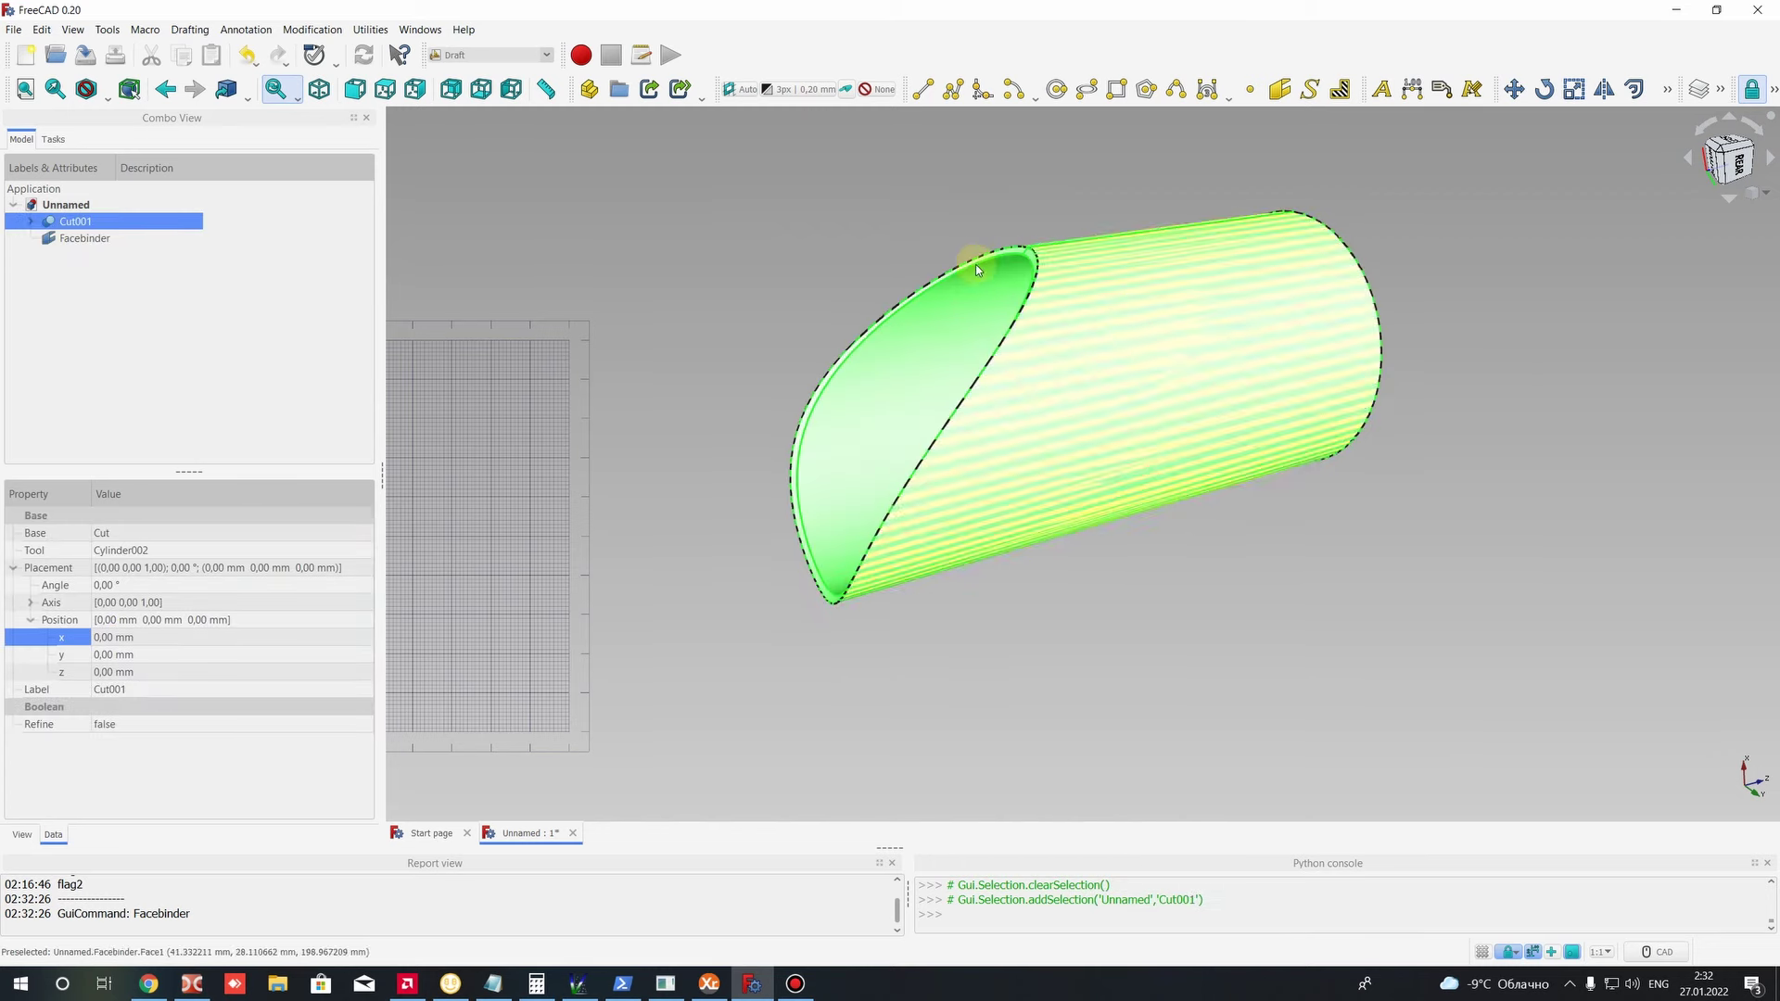
key(space)
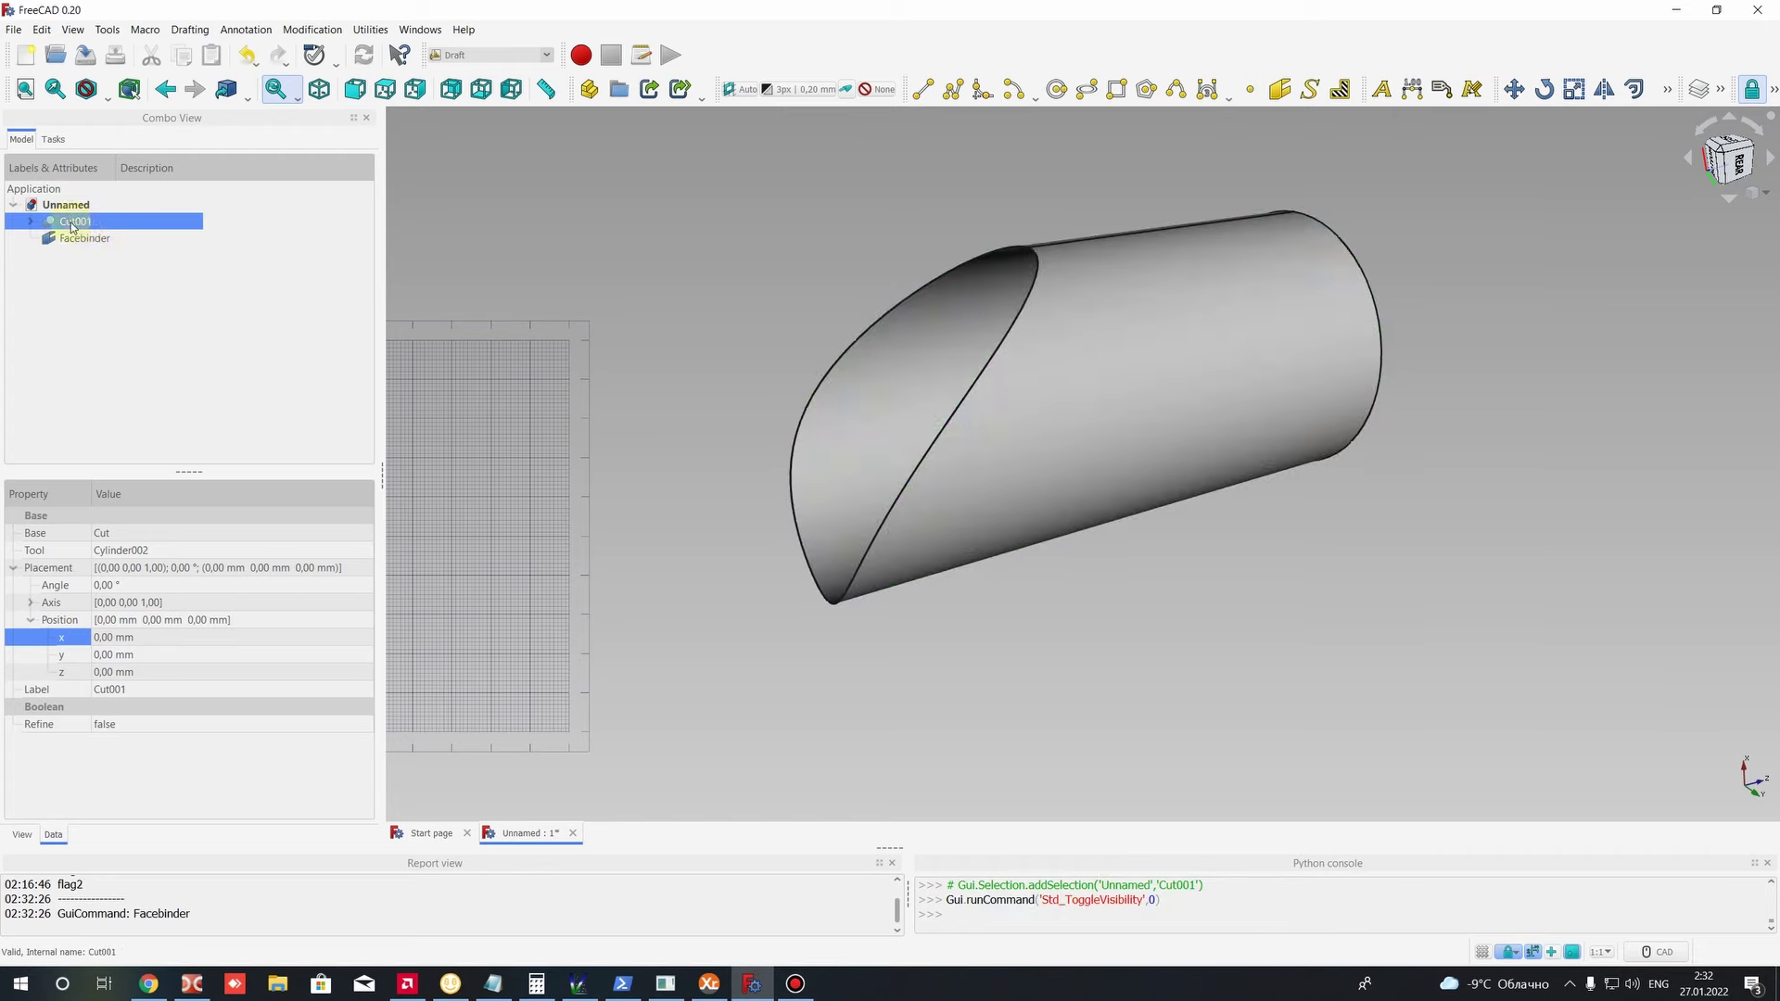
click(1149, 310)
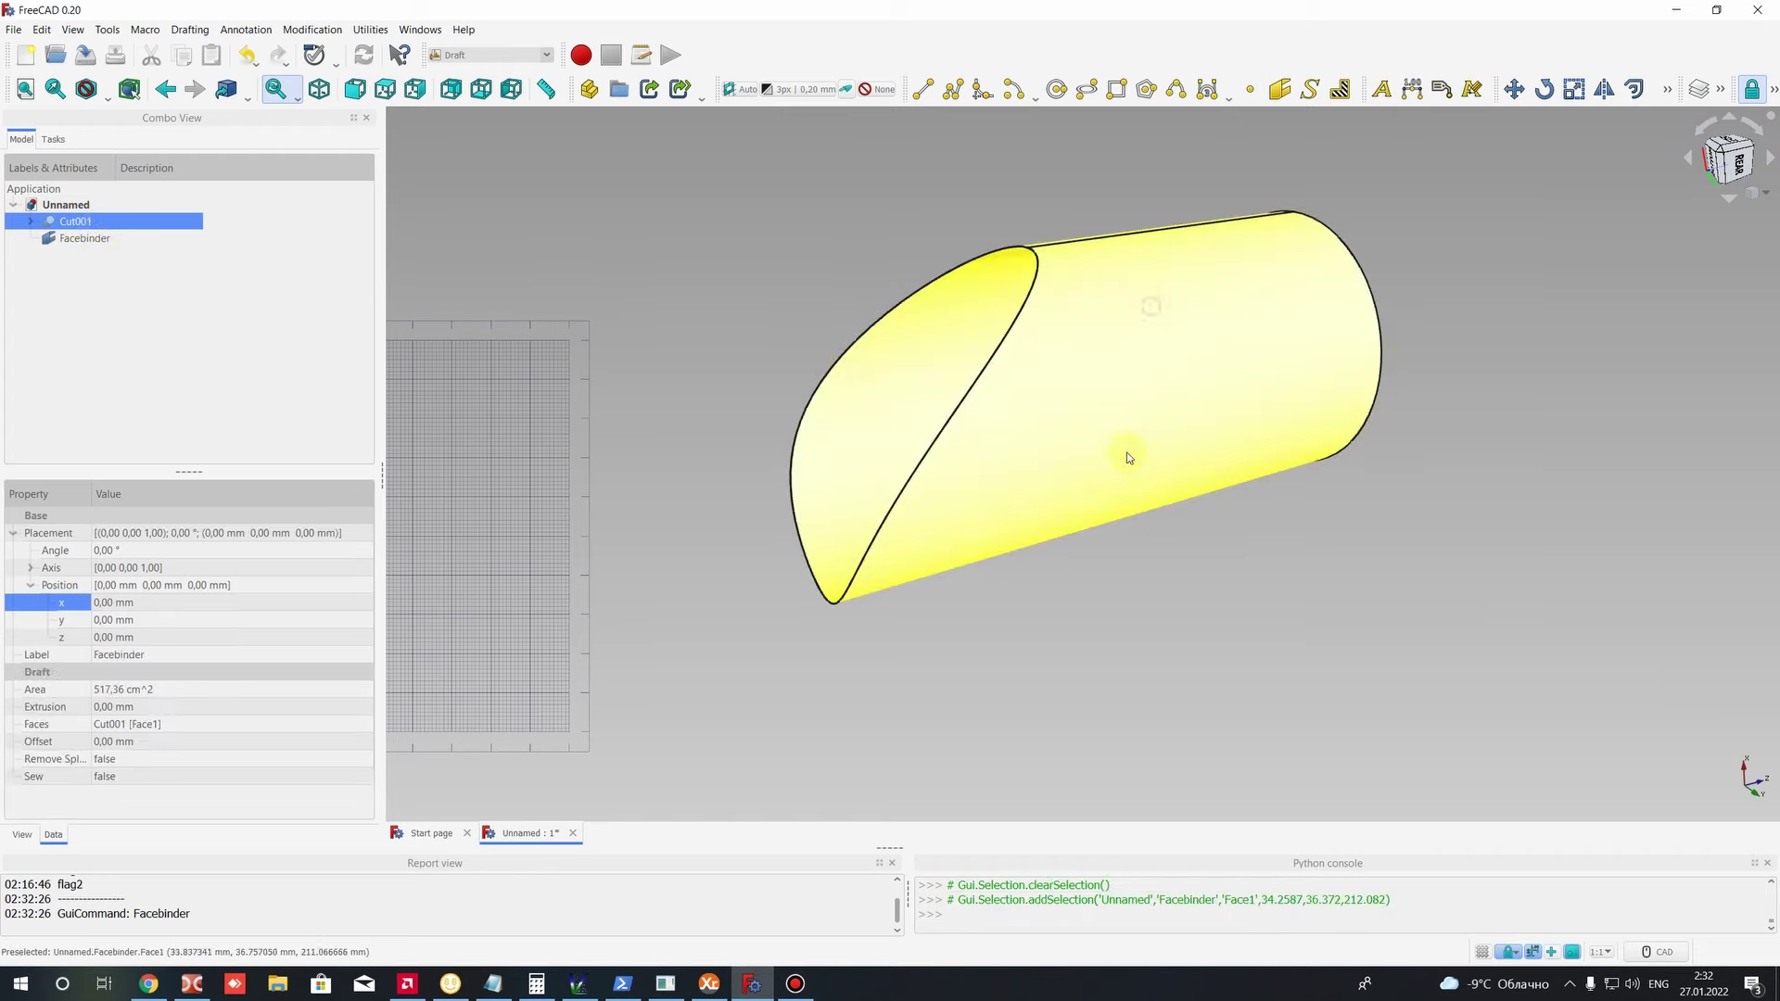
drag(1131, 457, 1220, 464)
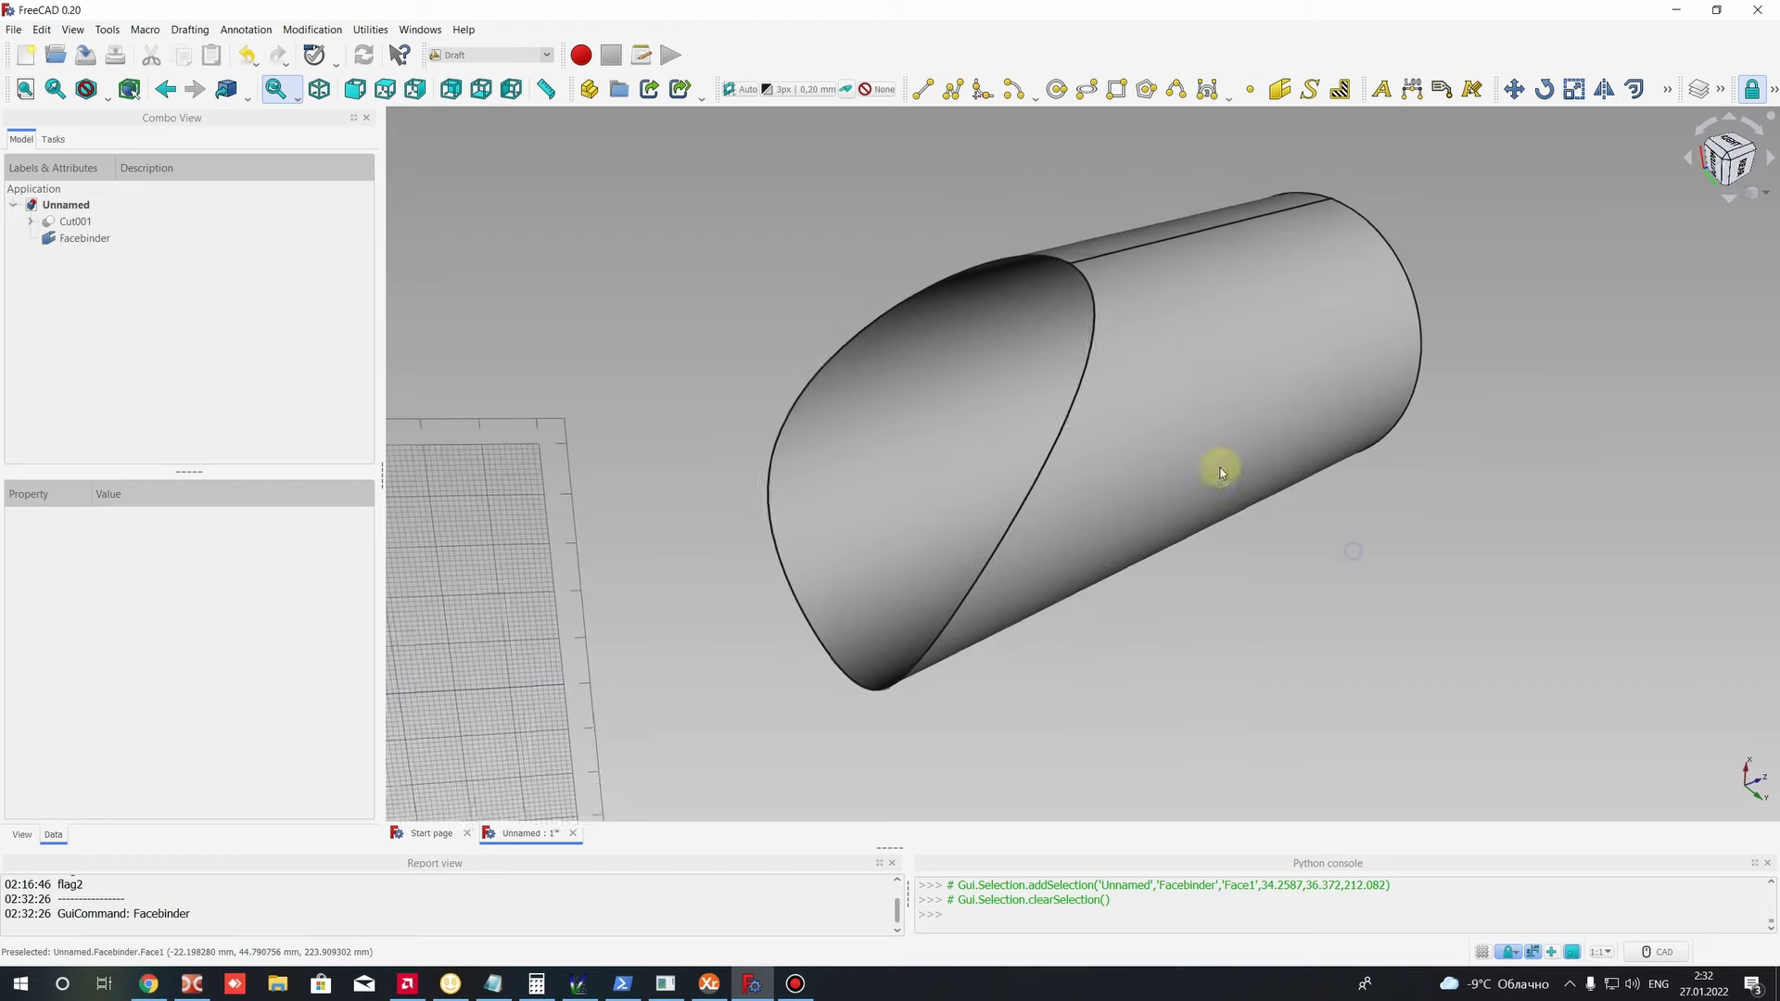
Step: Turn off the Draft grid plane with Utilities > Toggle grid
click(460, 55)
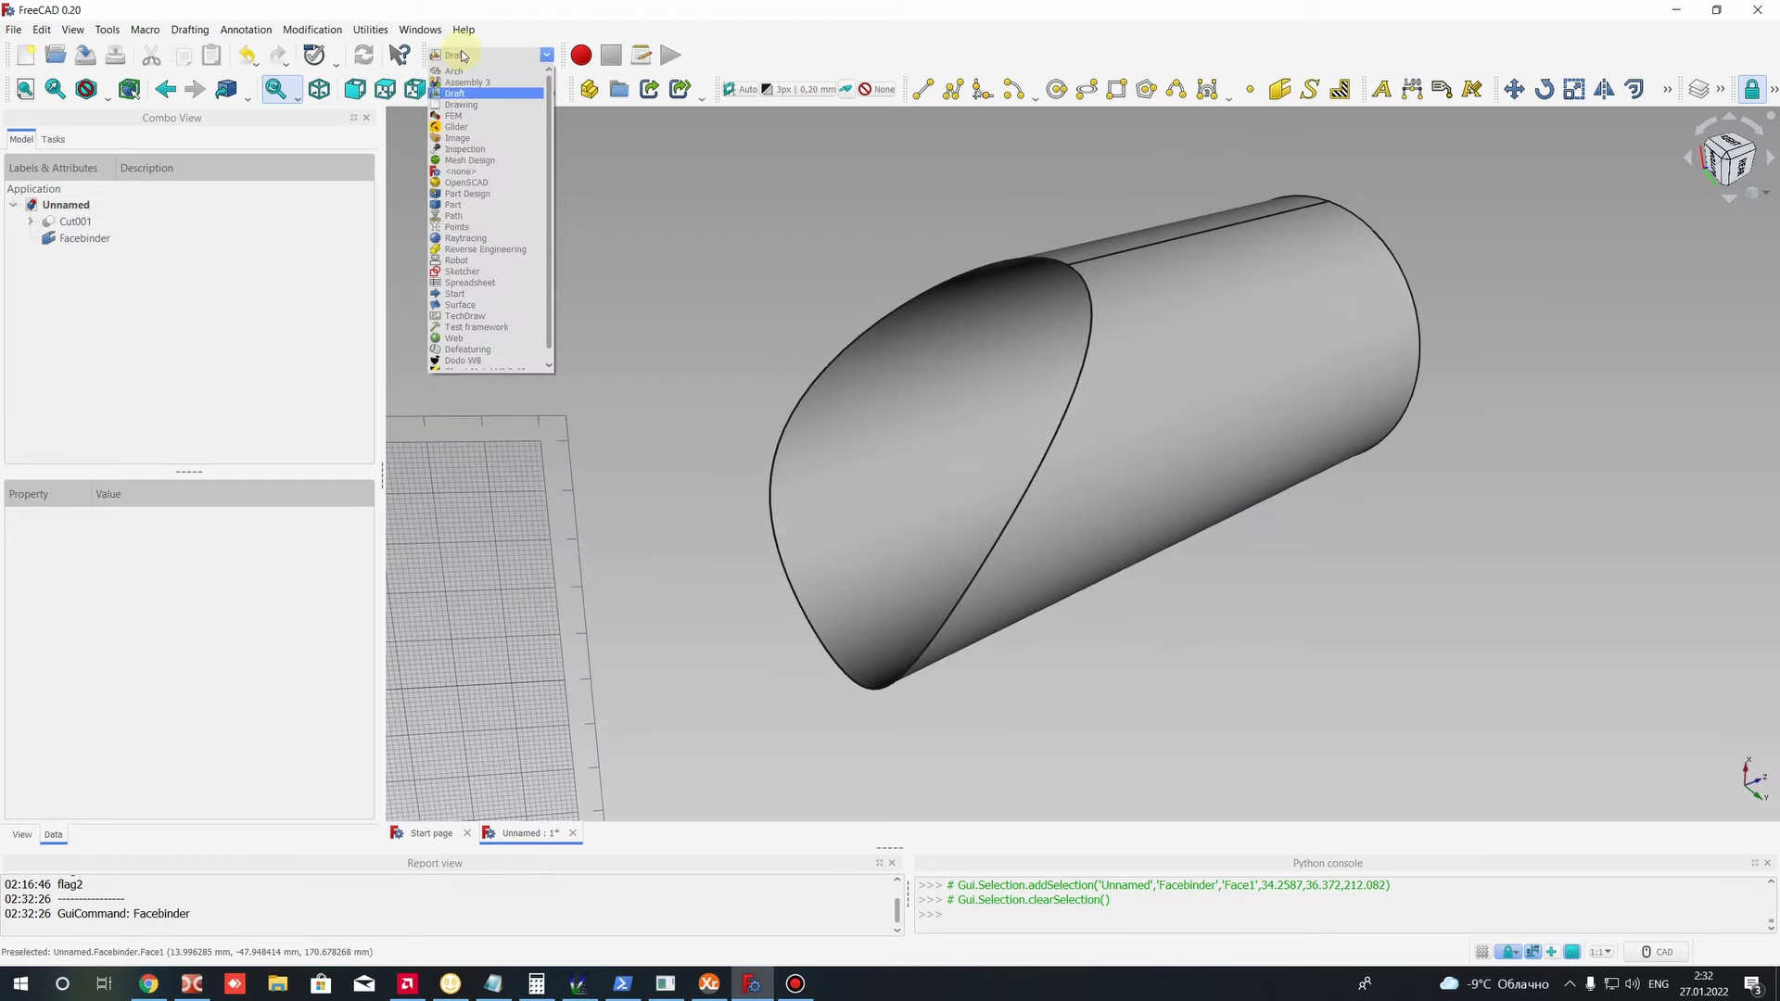
click(461, 54)
scroll(723, 281, down, 3)
scroll(564, 326, down, 3)
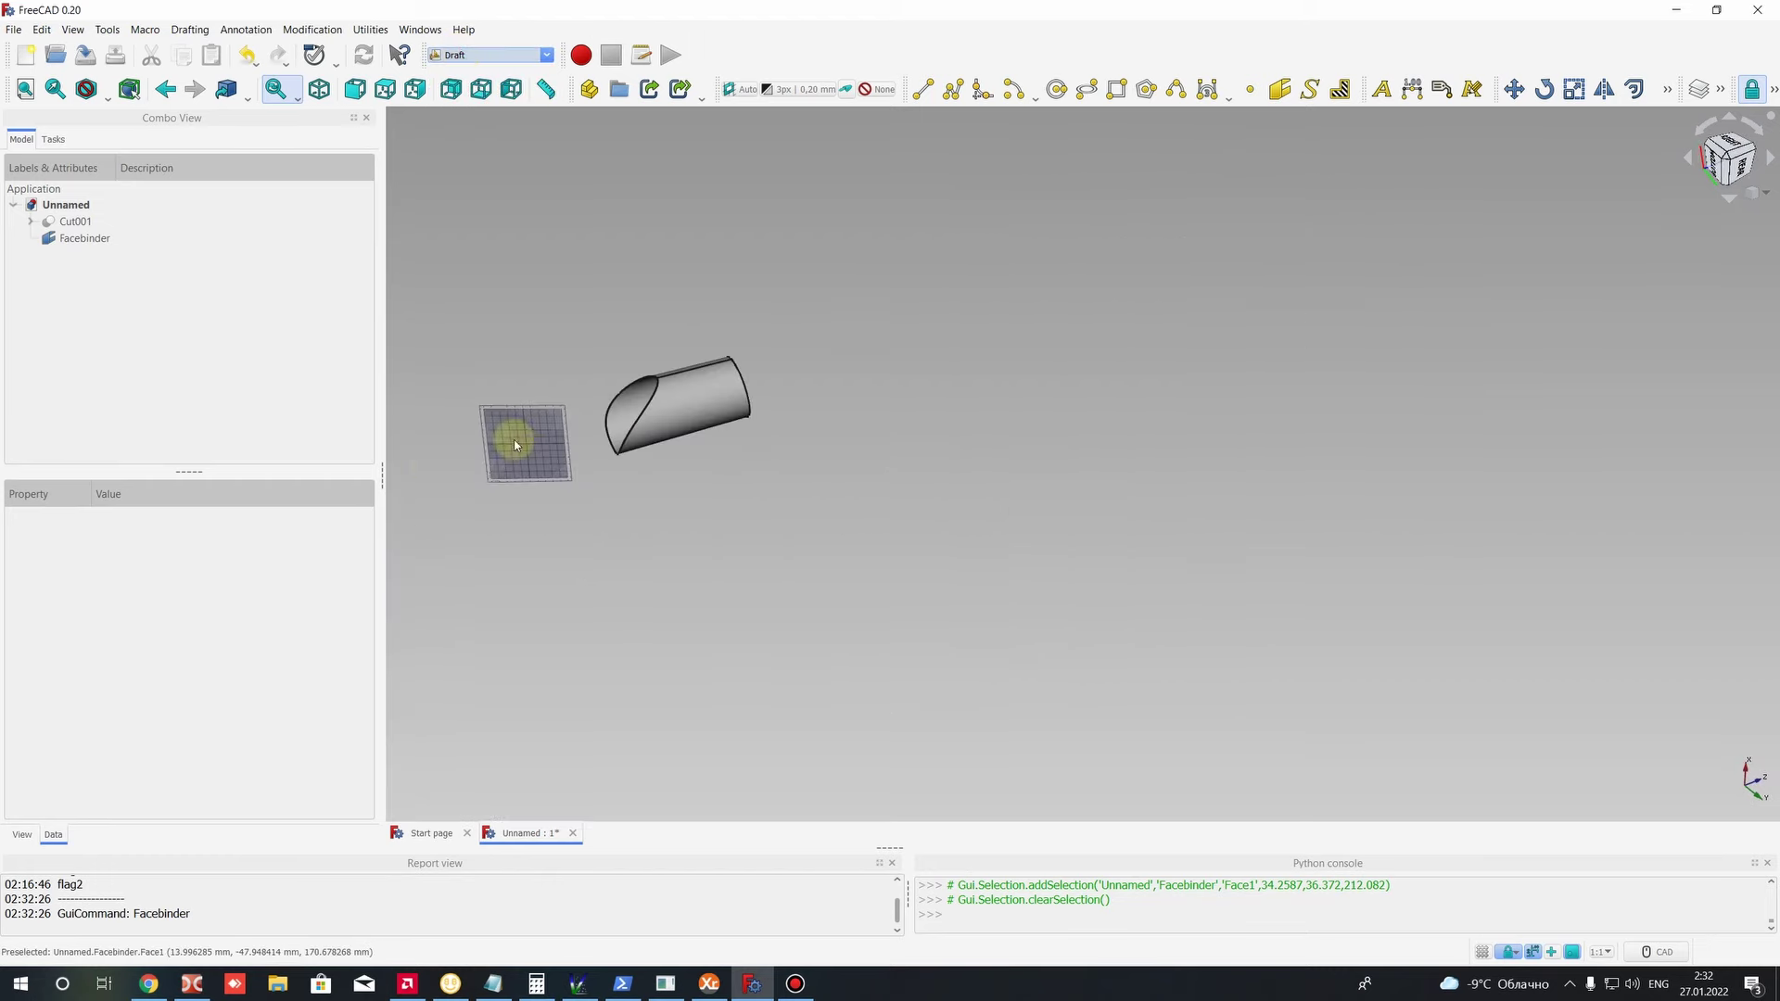
scroll(515, 445, up, 3)
scroll(759, 488, up, 3)
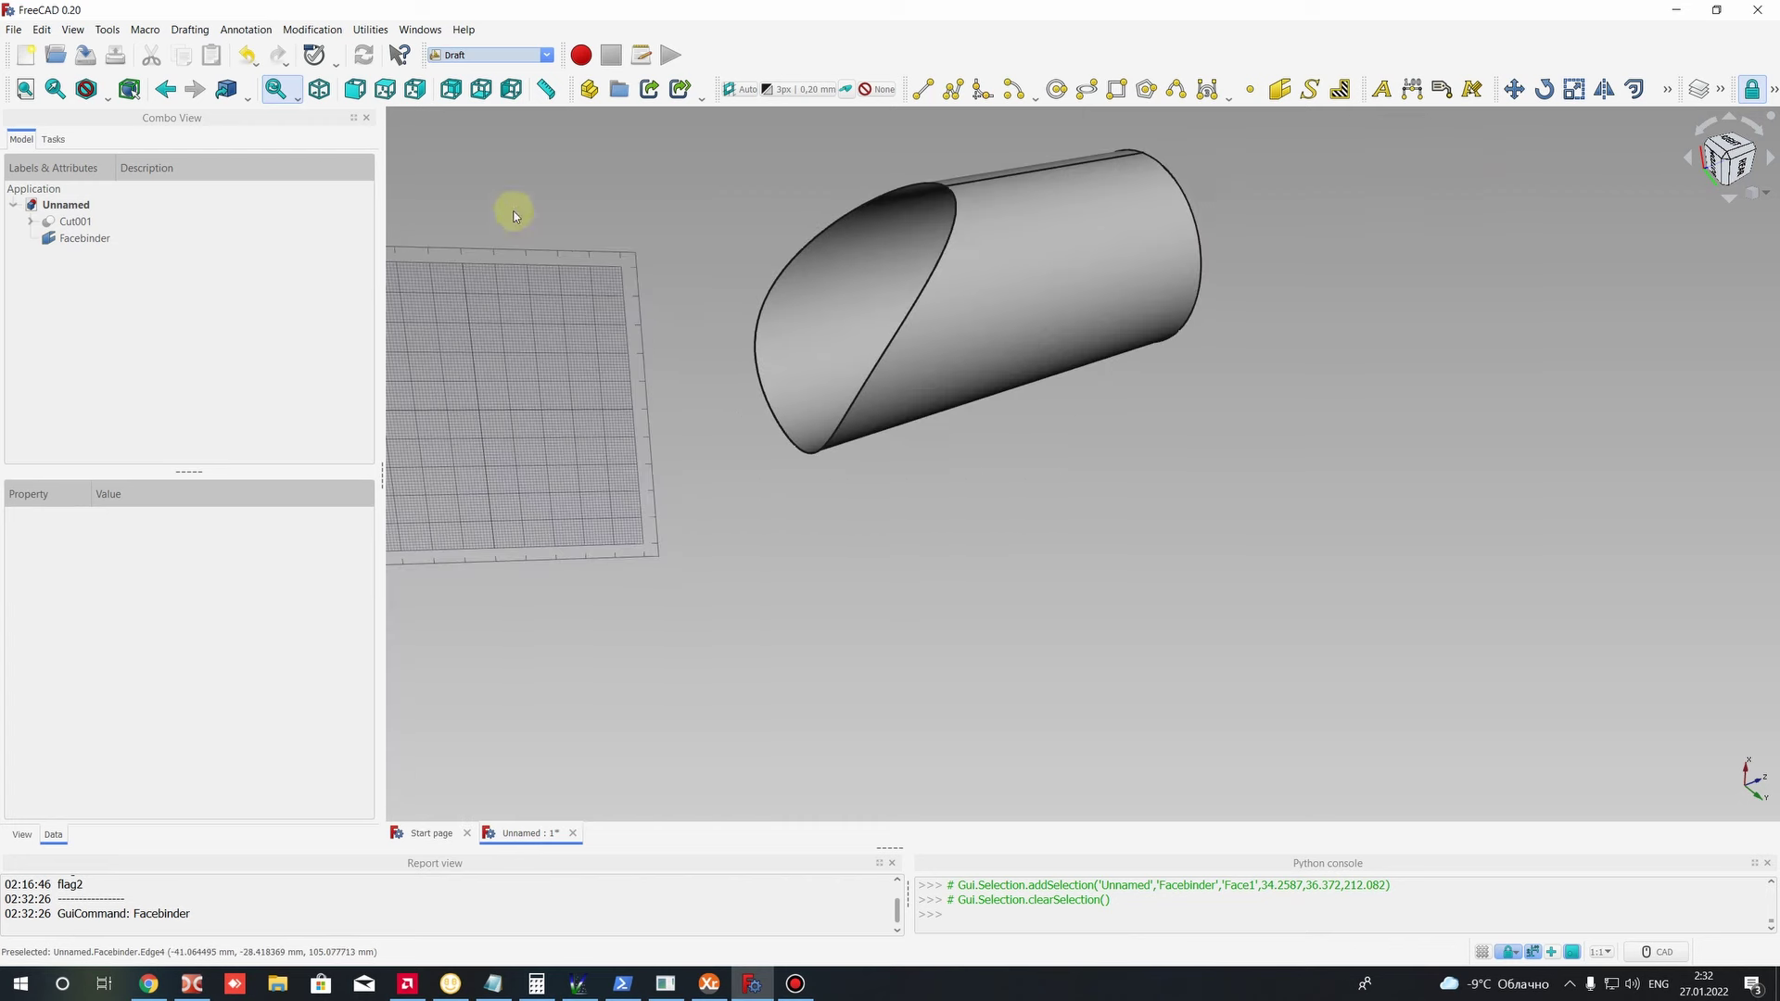
click(370, 29)
mouse_move(323, 30)
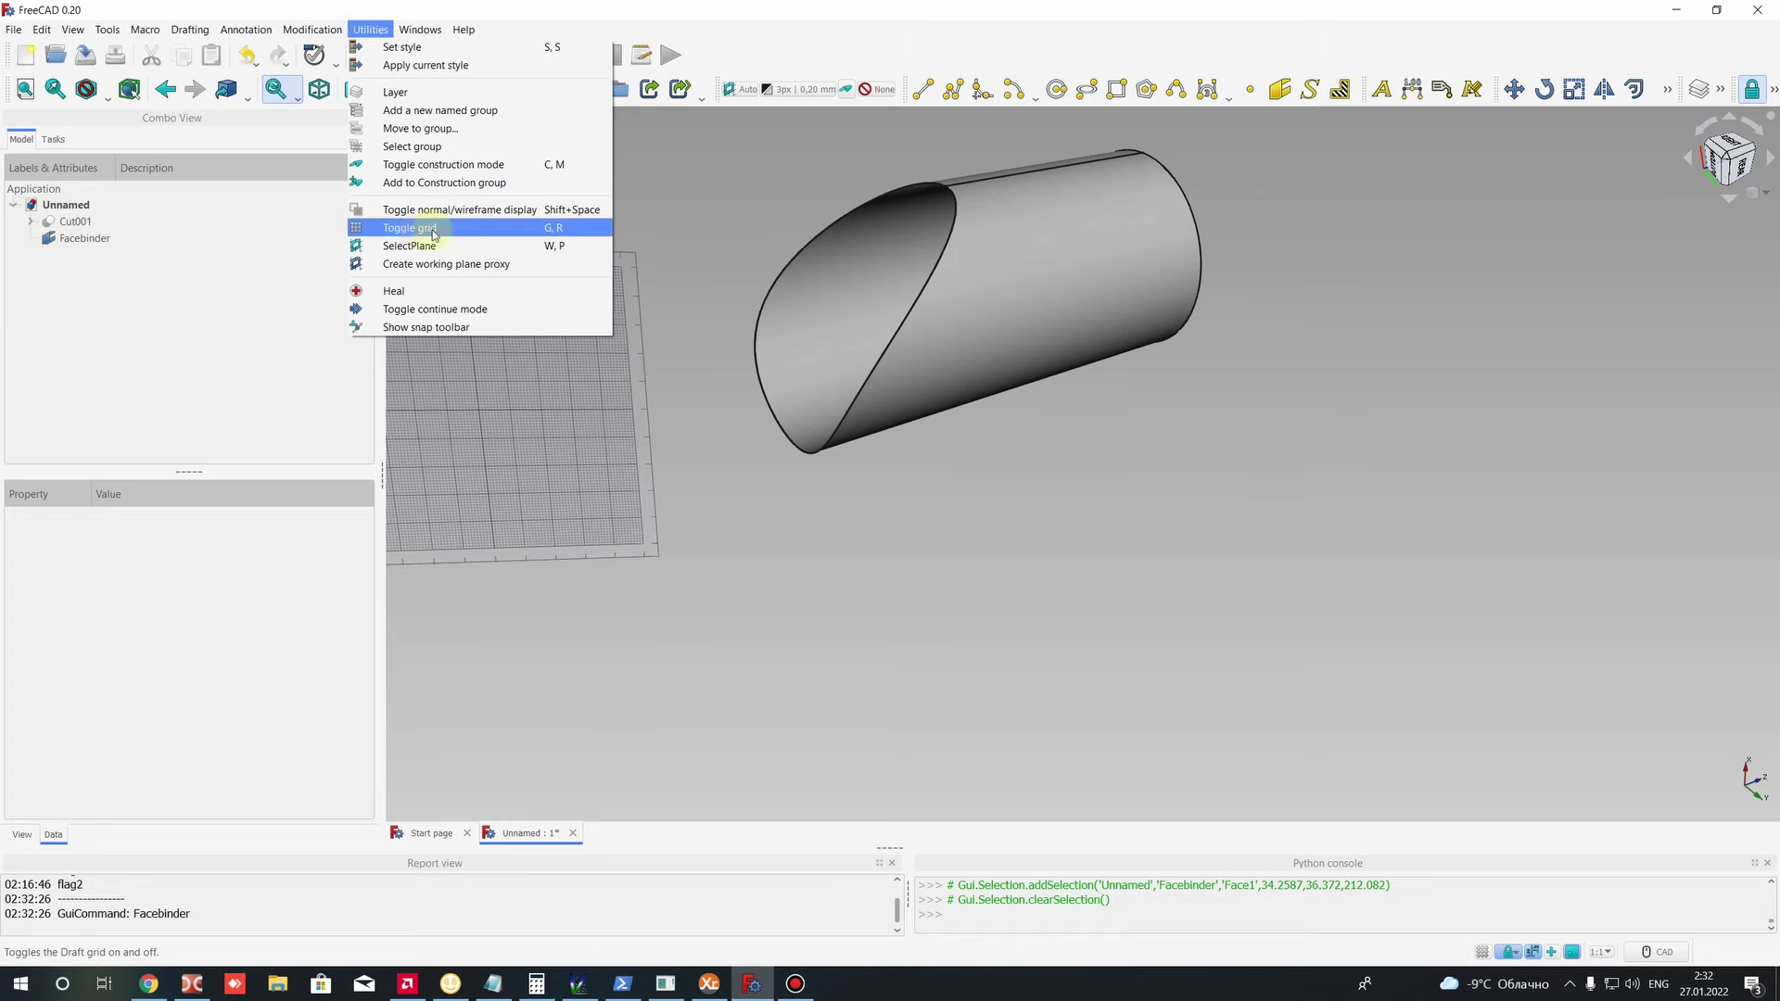
click(388, 230)
Step: Zoom and pan the view back onto the facebinder tube
scroll(817, 295, down, 3)
scroll(818, 295, up, 3)
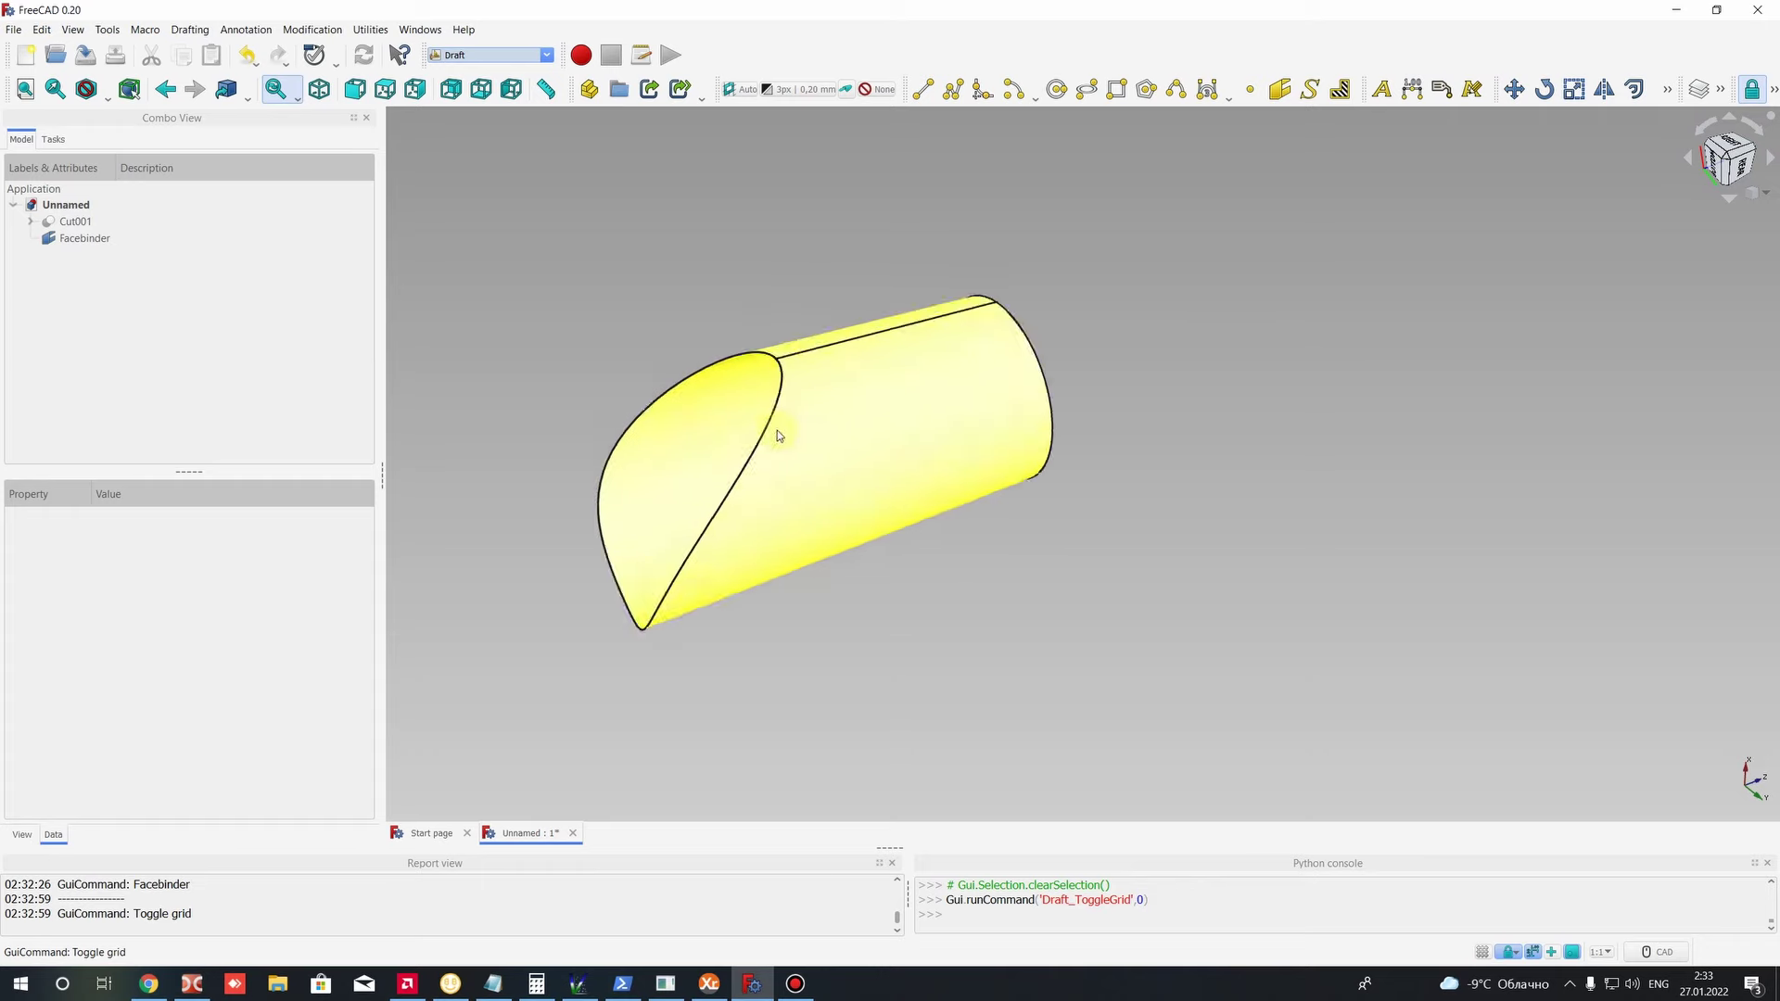
middle_drag(777, 430, 1095, 374)
scroll(1095, 374, down, 2)
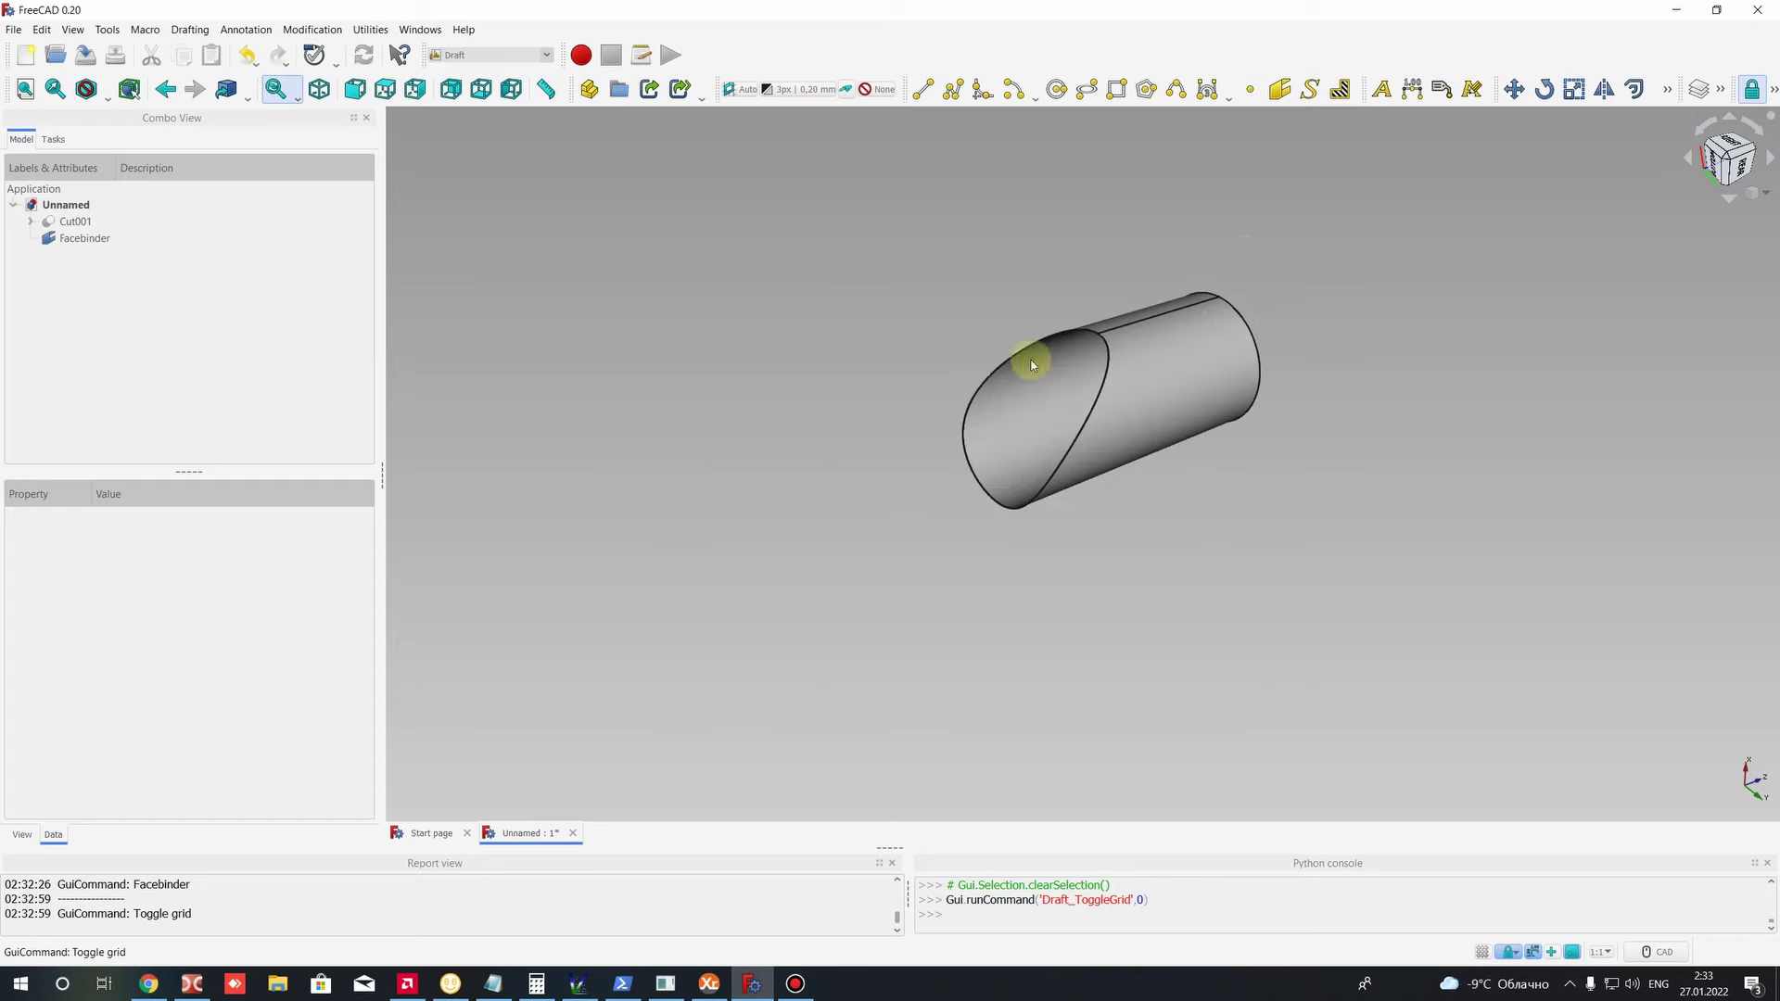
scroll(1204, 262, up, 2)
click(489, 56)
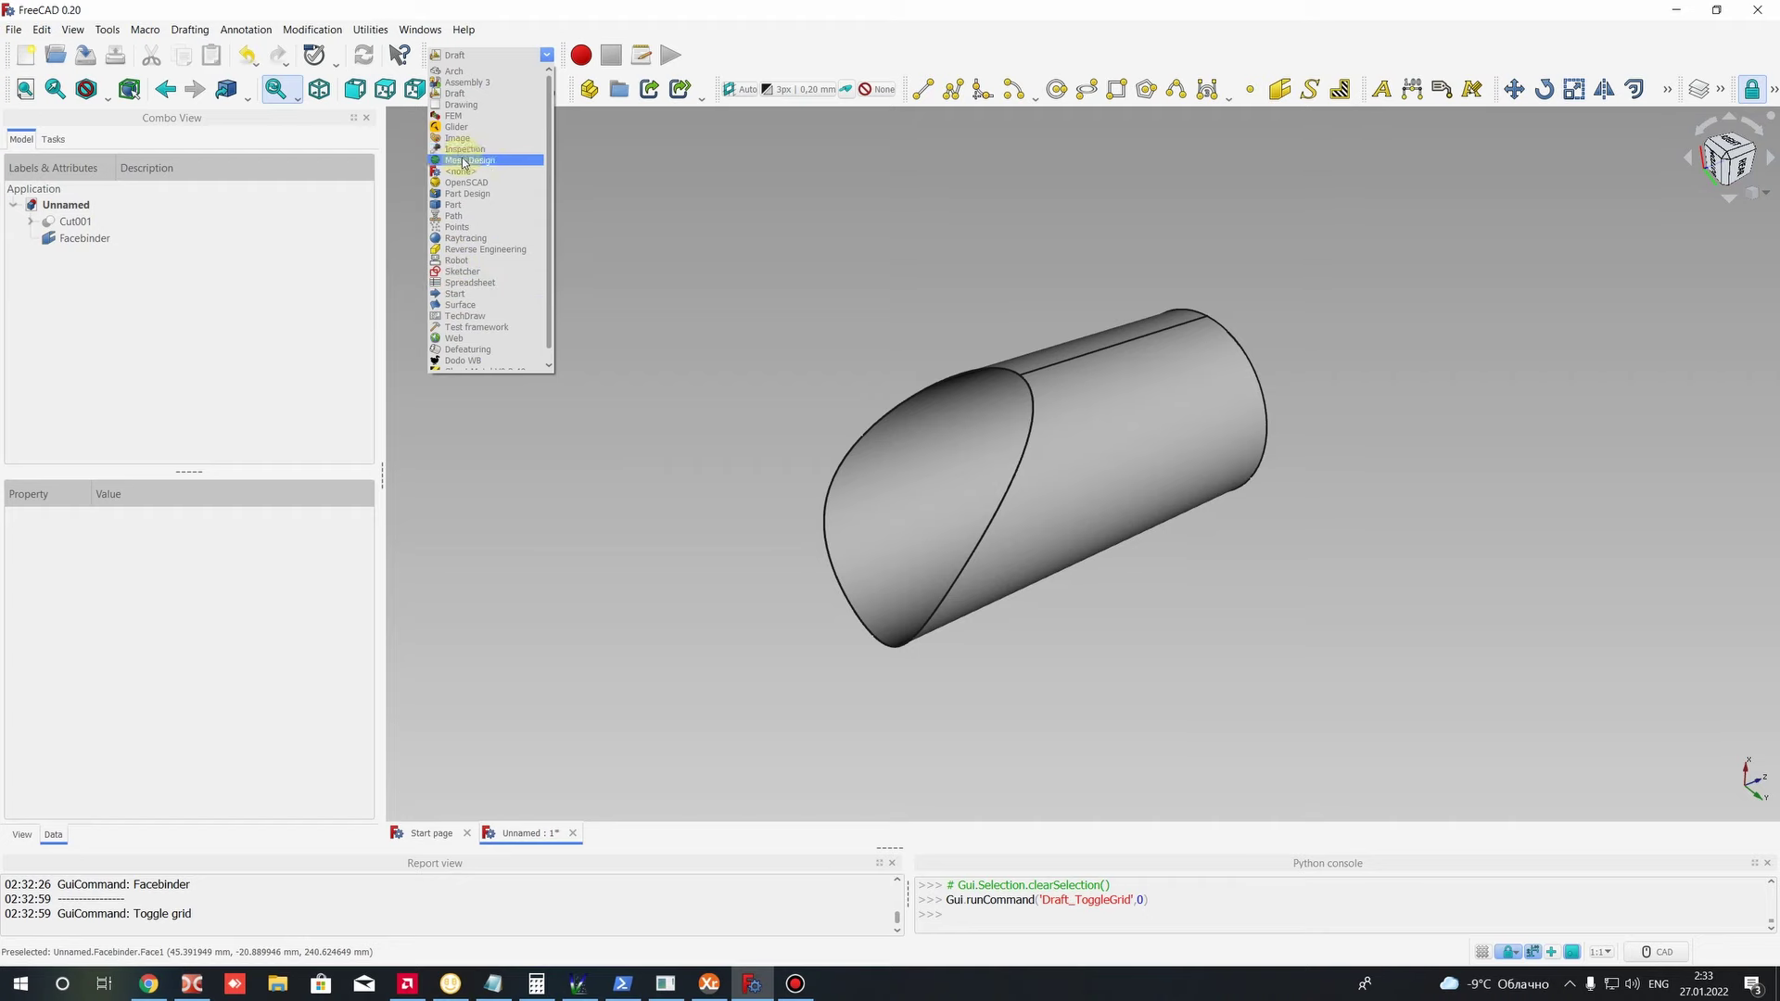
Step: Activate Mesh Design and select the Facebinder face to start meshing it
click(468, 161)
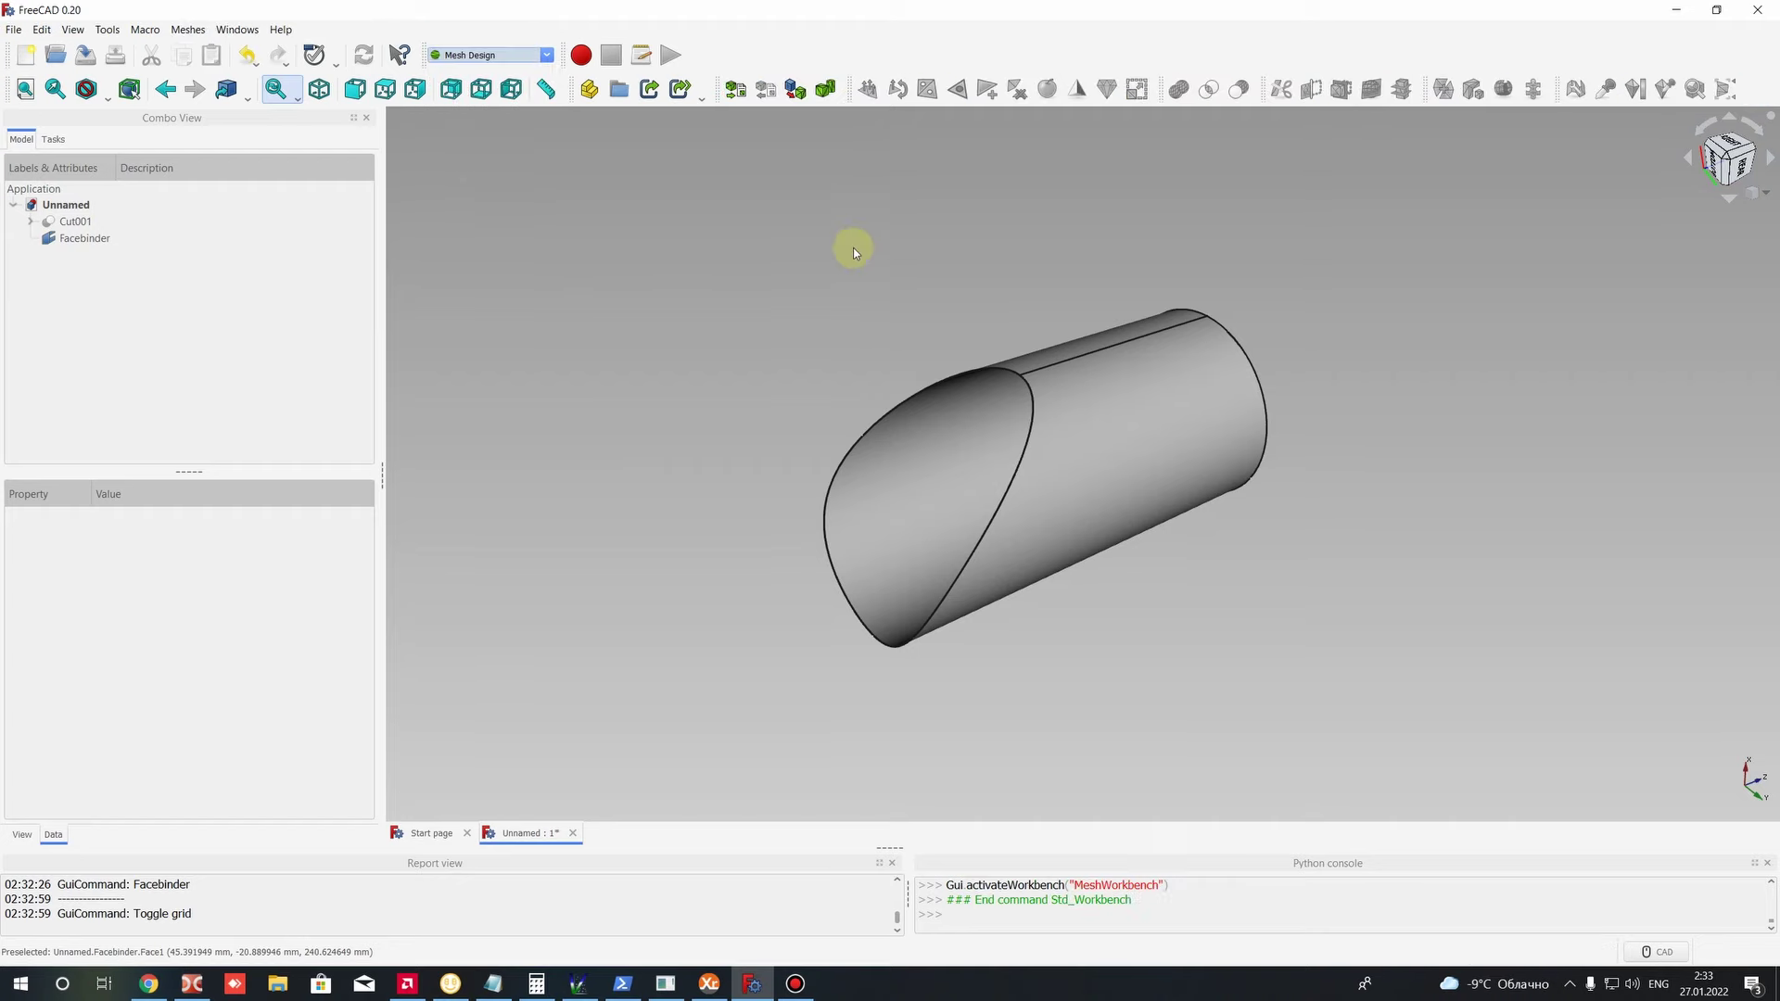
click(1126, 448)
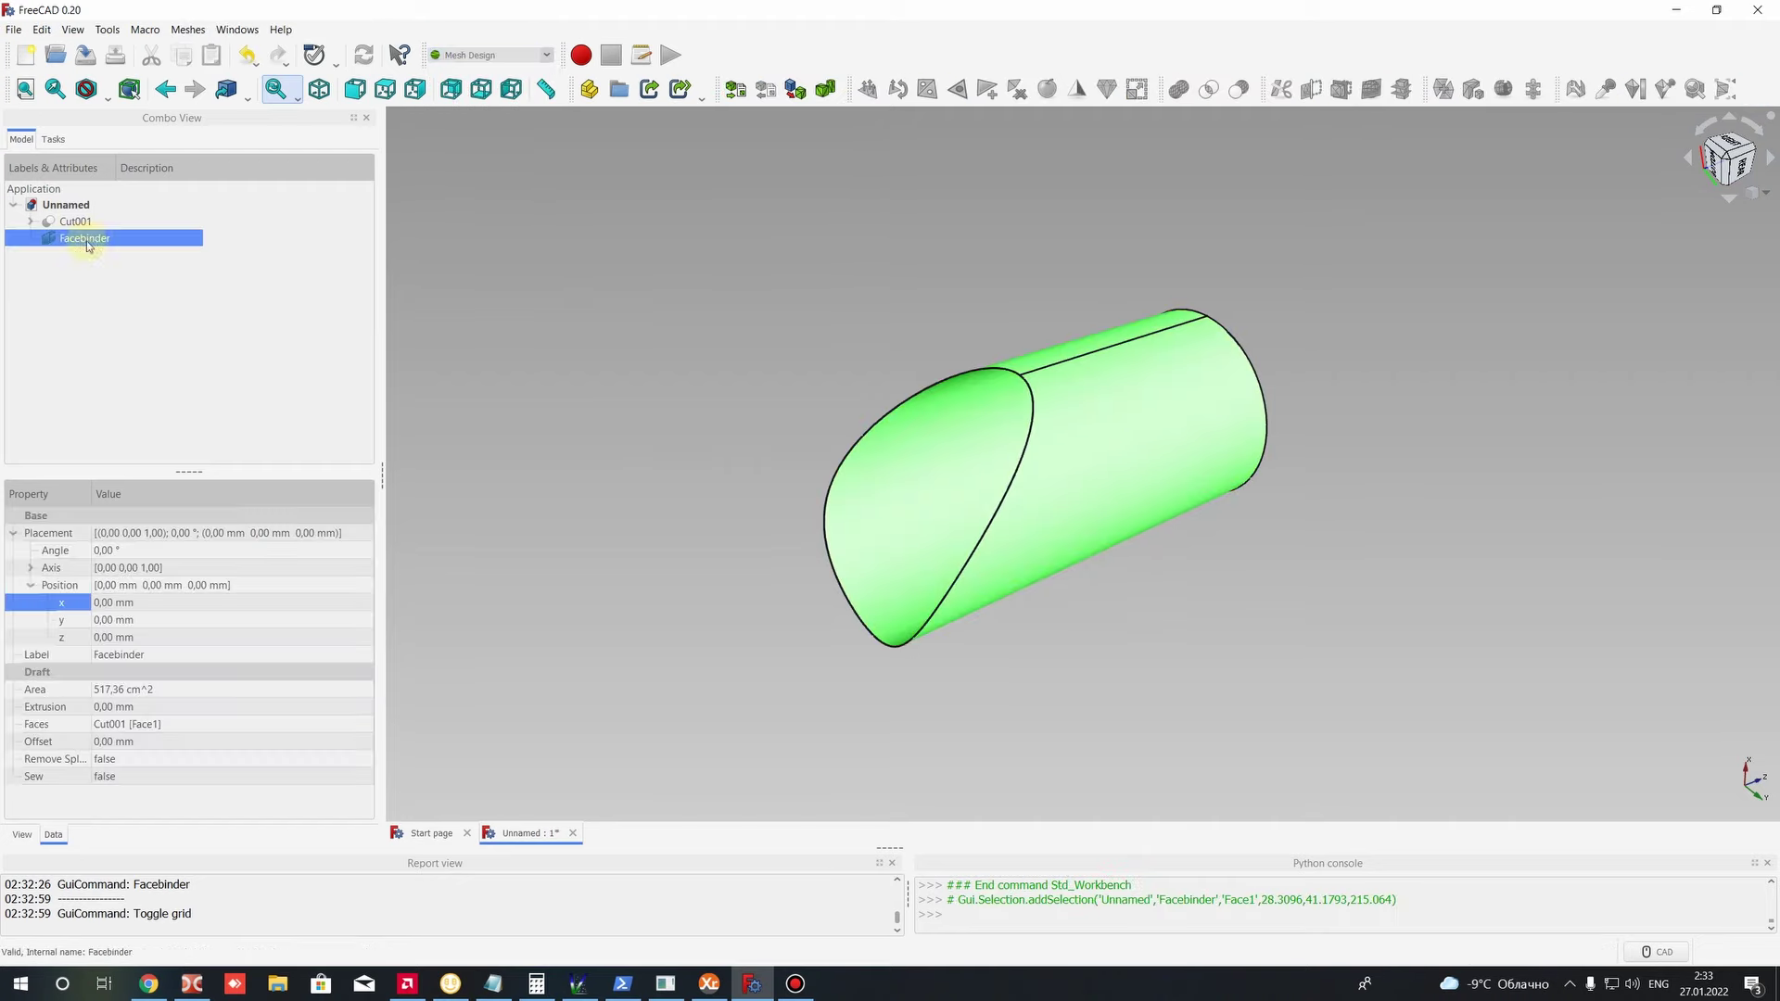
click(795, 92)
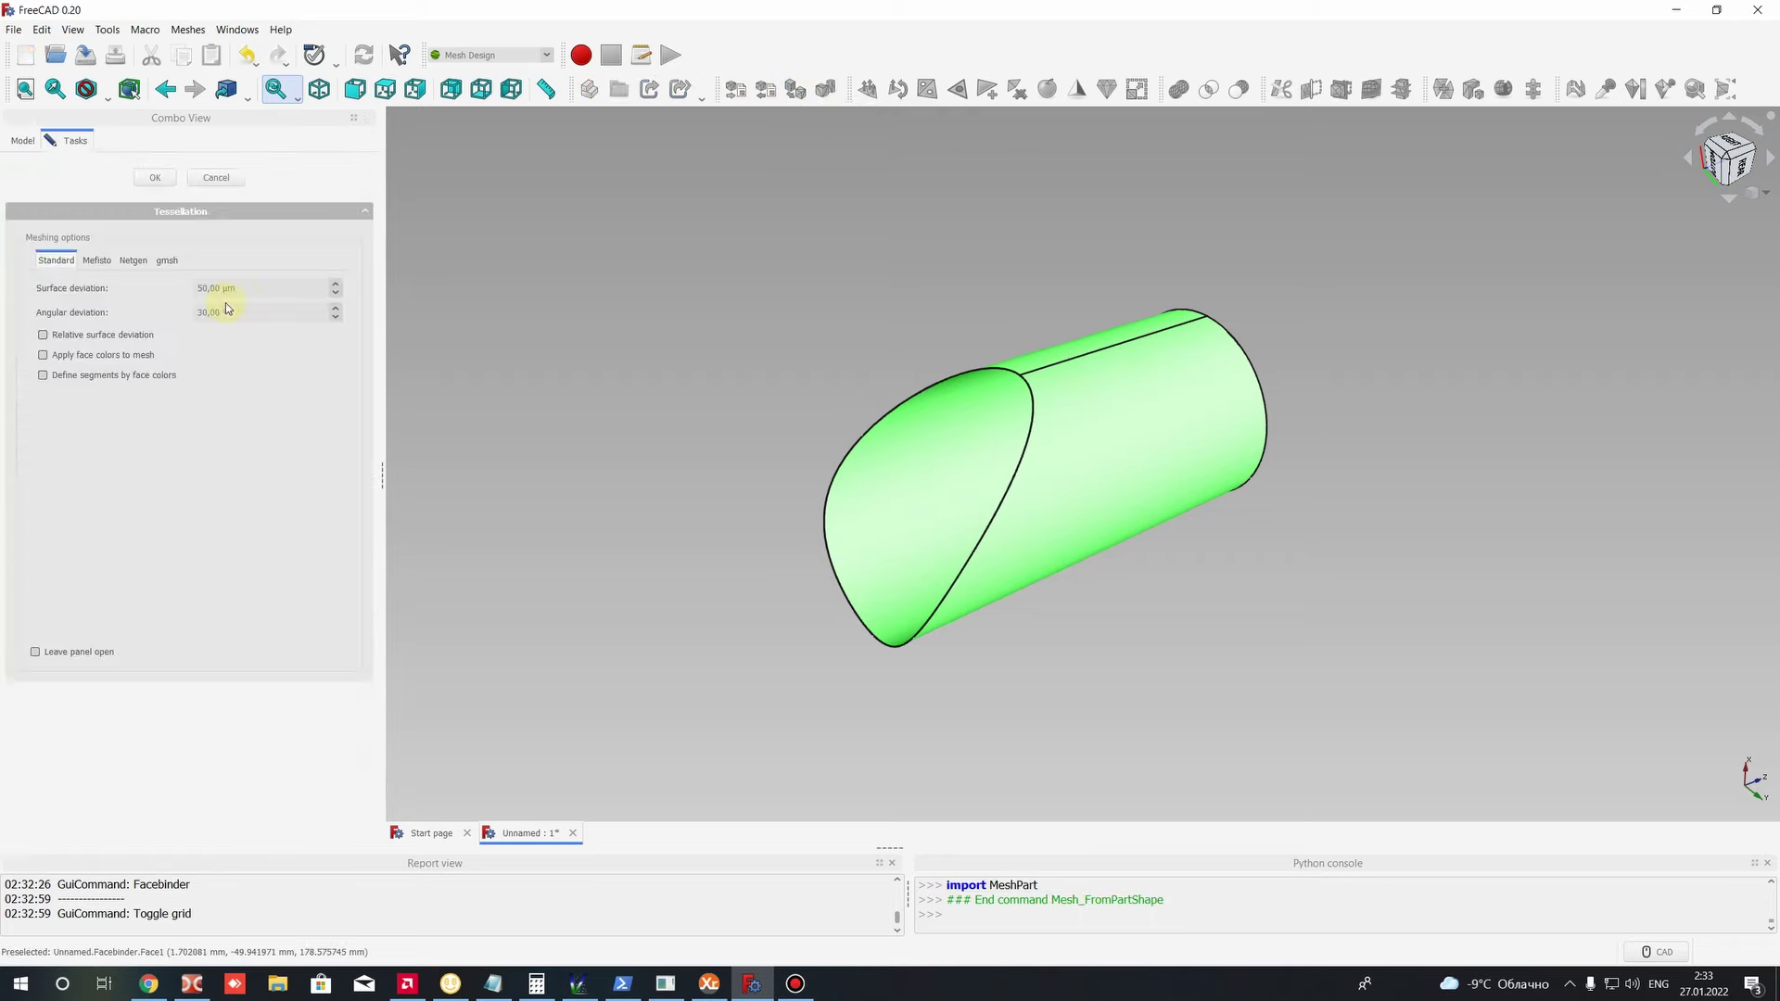
Step: Tessellate the Facebinder with a 10,00 µm surface deviation, creating Facebinder (Meshed)
click(212, 288)
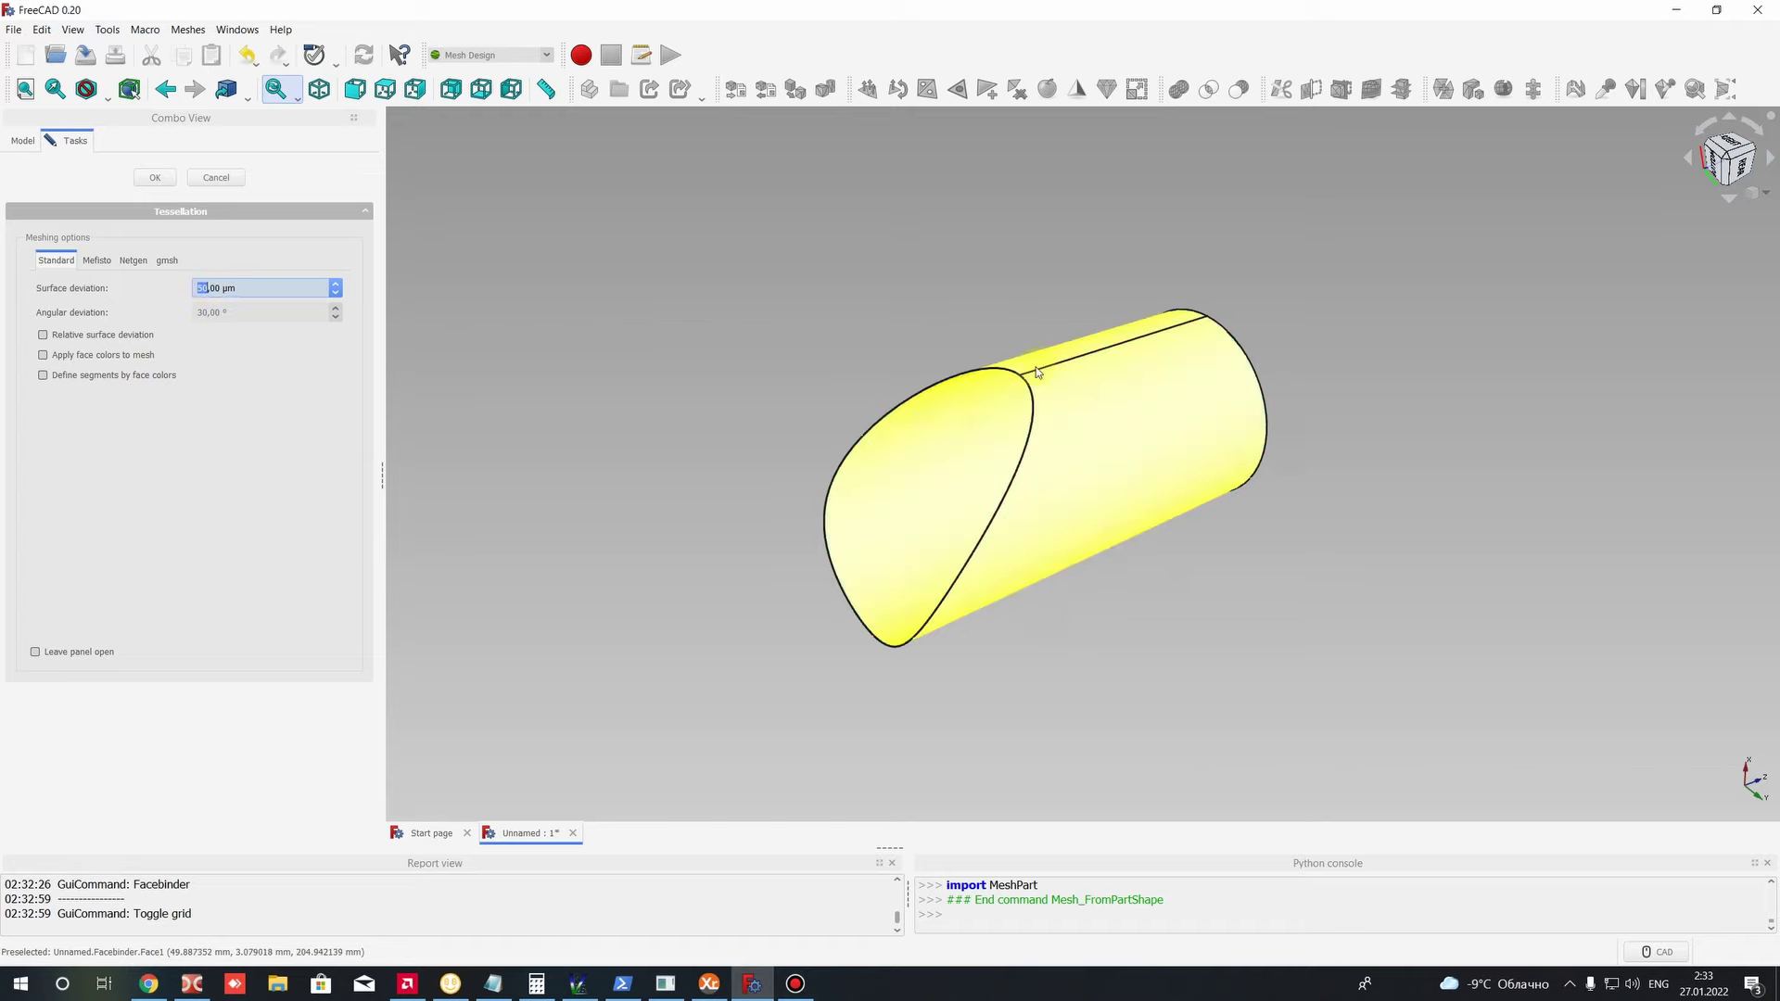
click(964, 523)
click(198, 287)
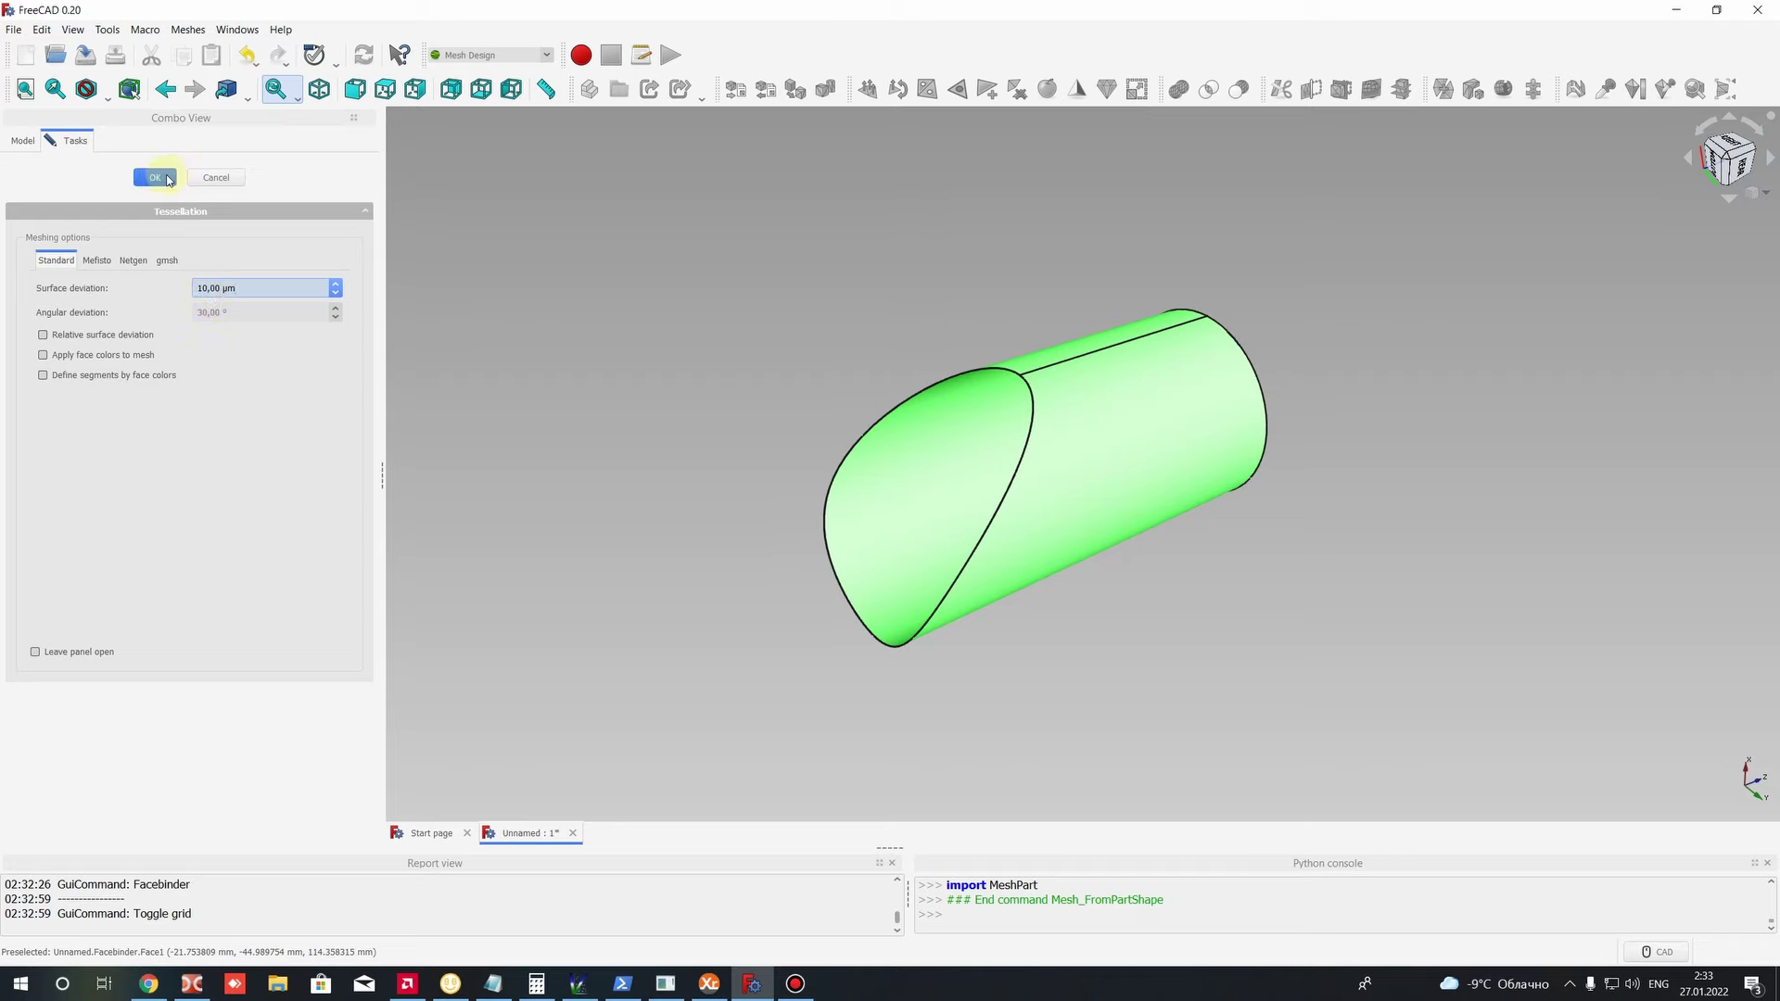
triple_click(231, 290)
click(155, 178)
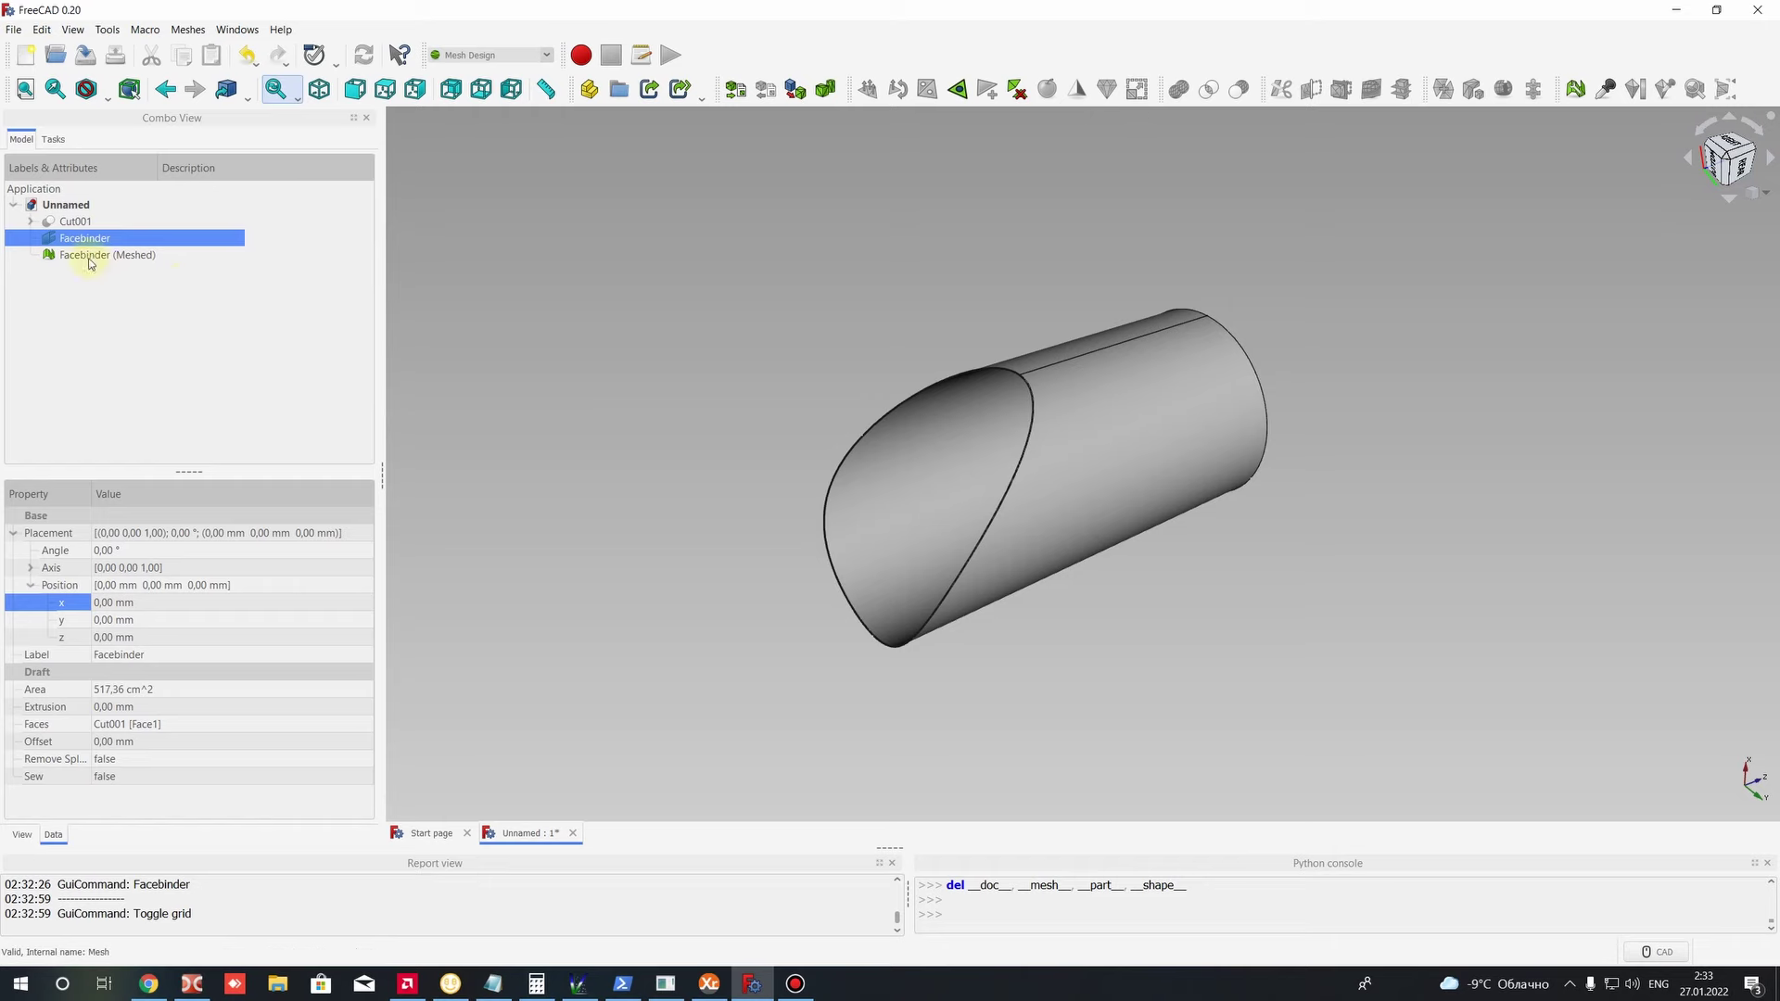
Step: Set Facebinder (Meshed) Display Mode to Wireframe in the View properties
click(90, 257)
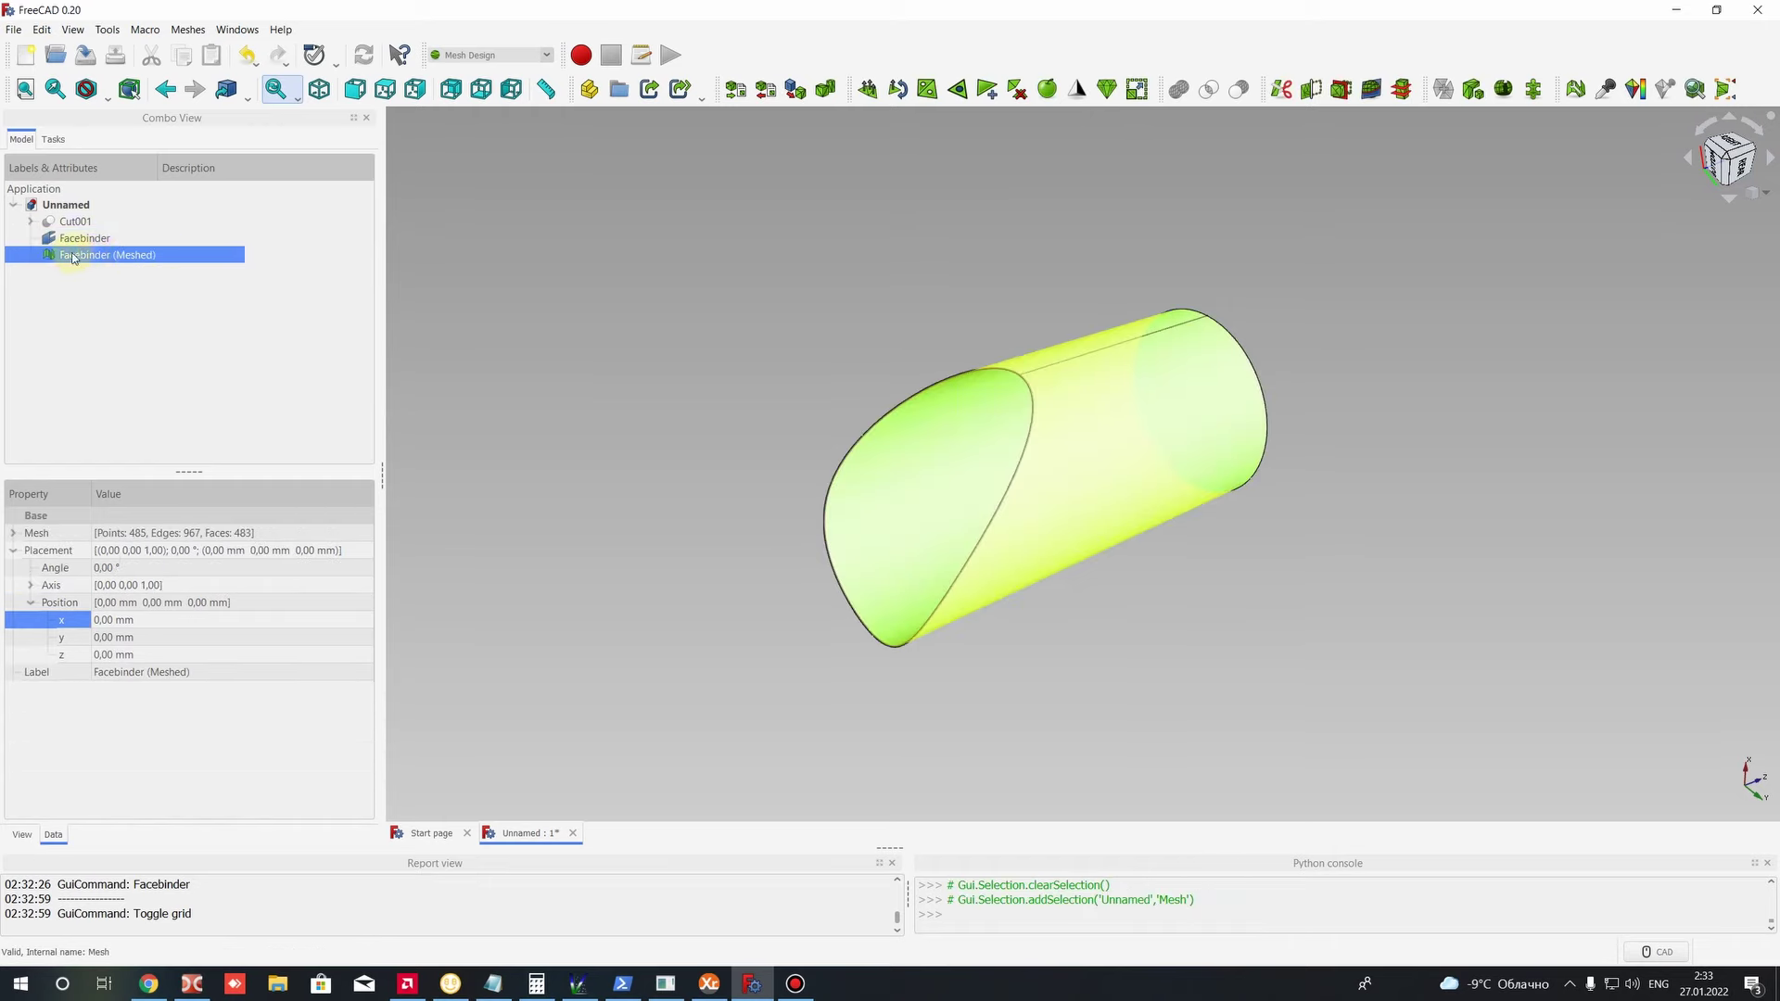
click(1019, 332)
click(1117, 360)
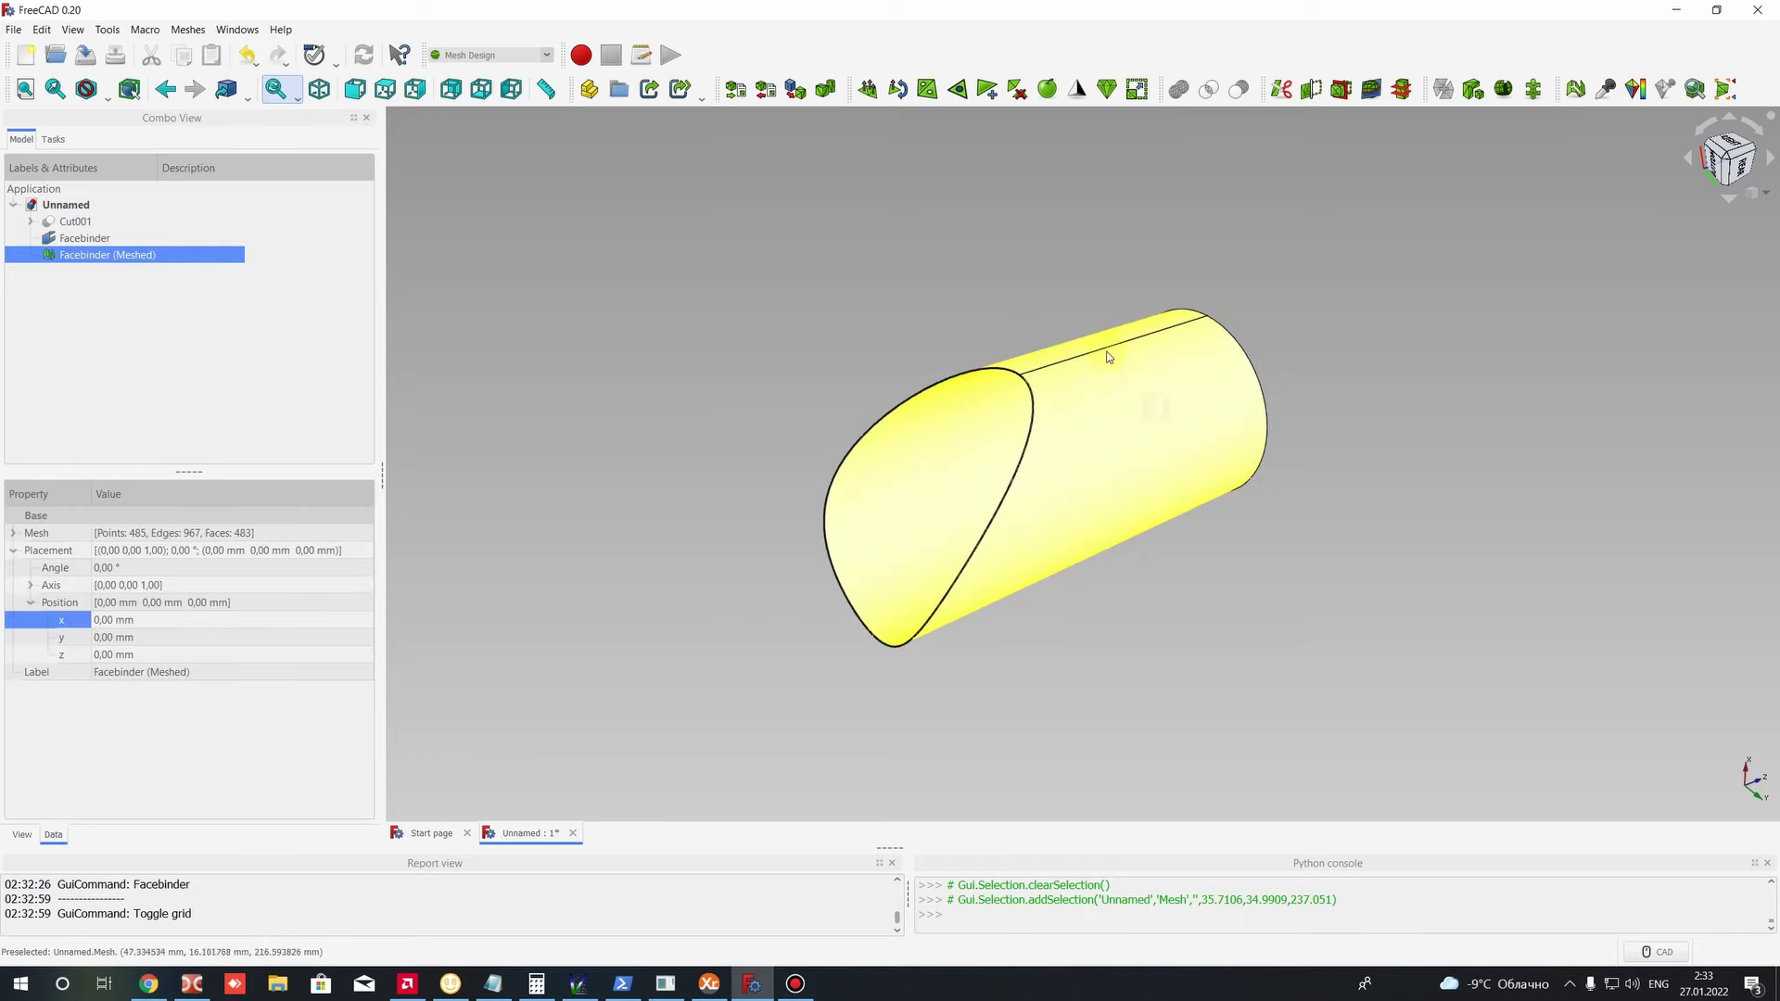
click(603, 240)
click(88, 238)
click(93, 255)
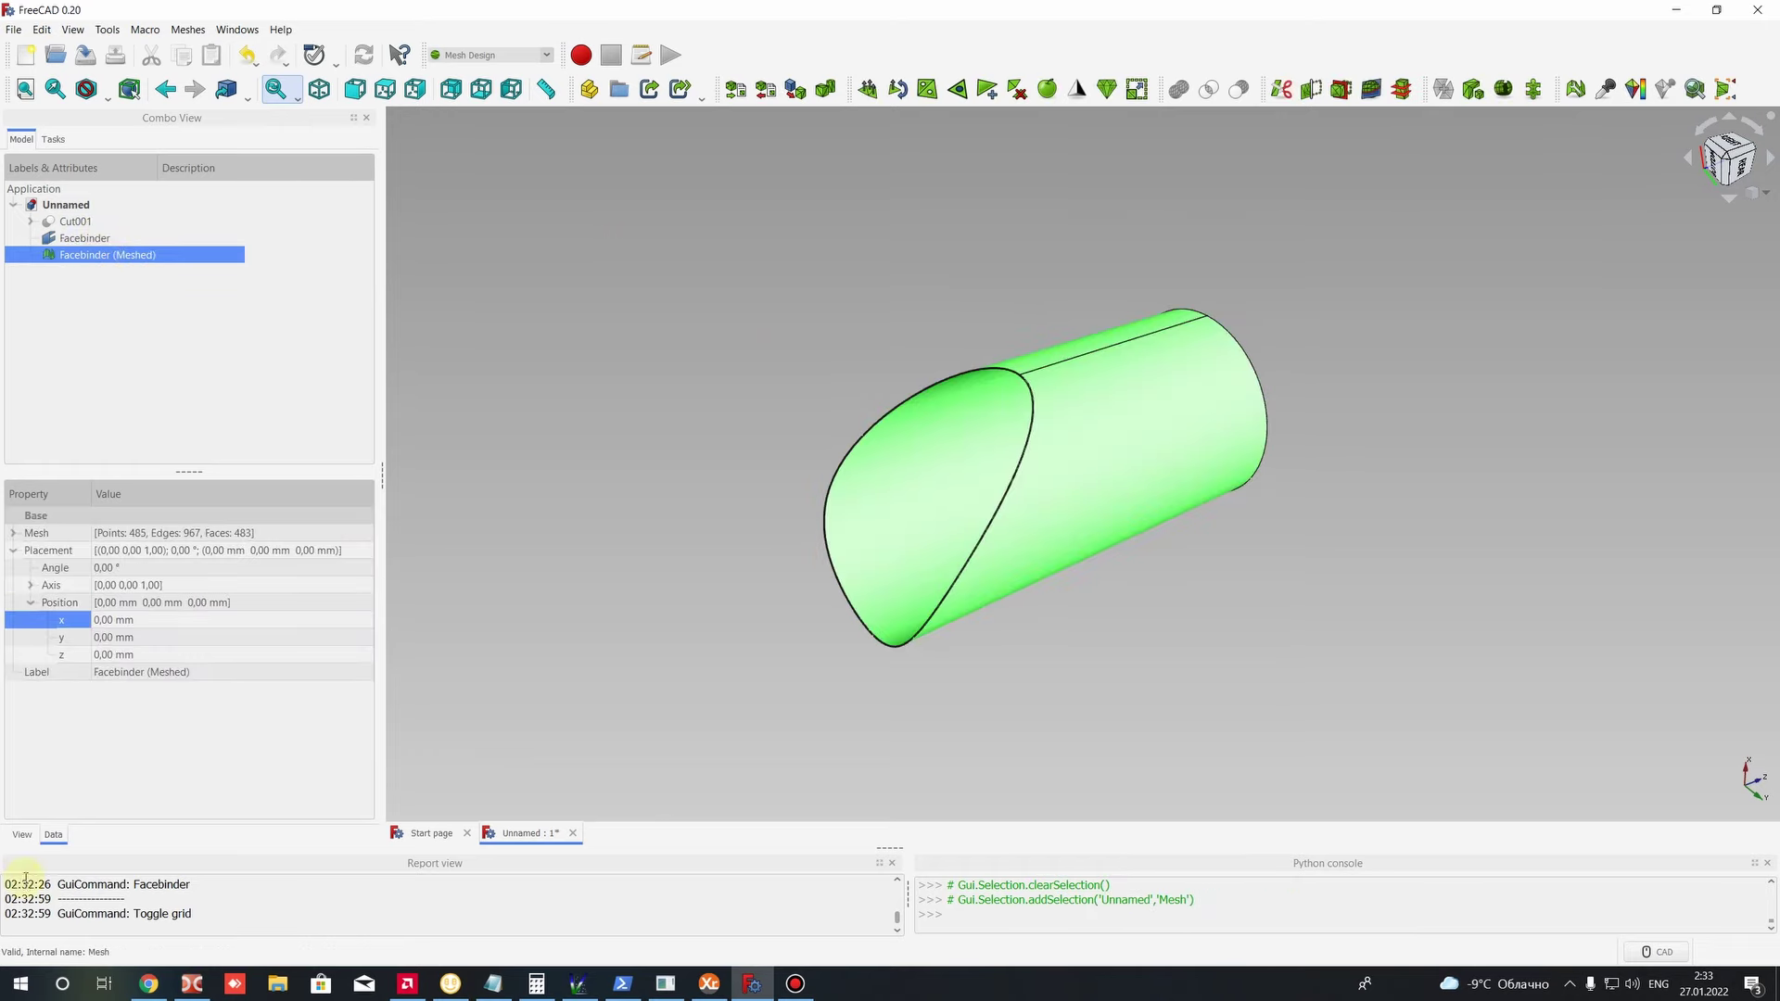
click(18, 835)
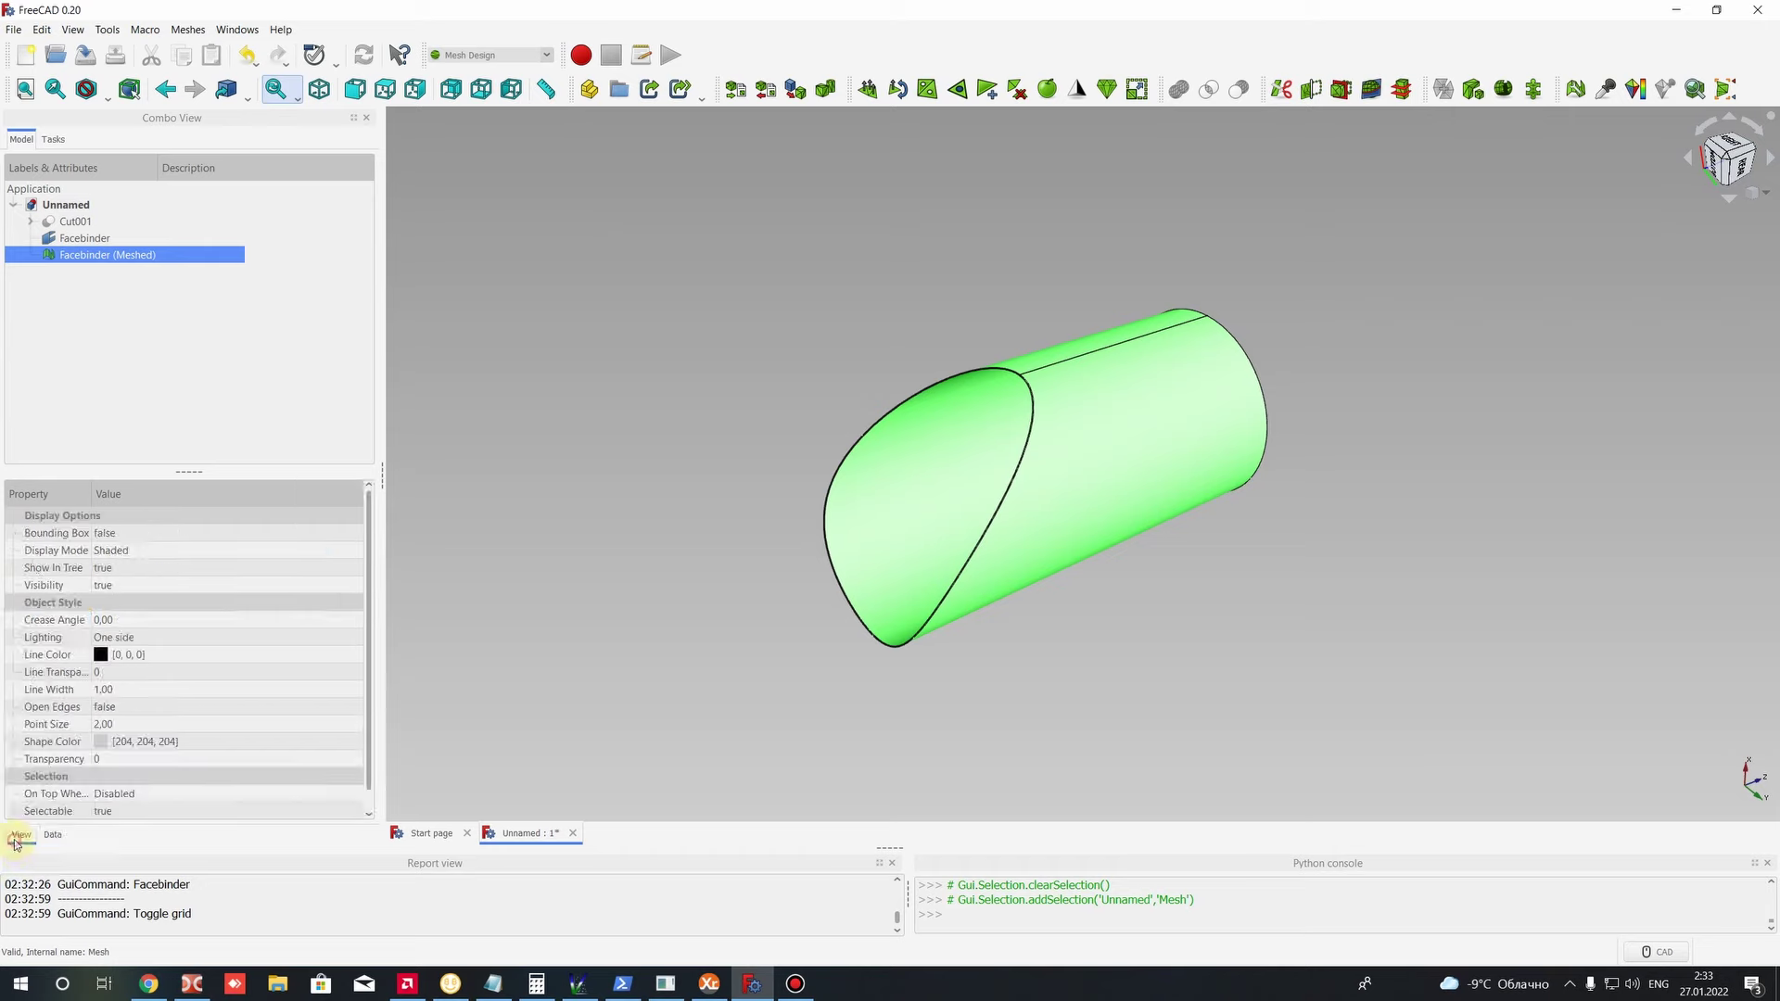
click(128, 545)
click(128, 546)
click(119, 582)
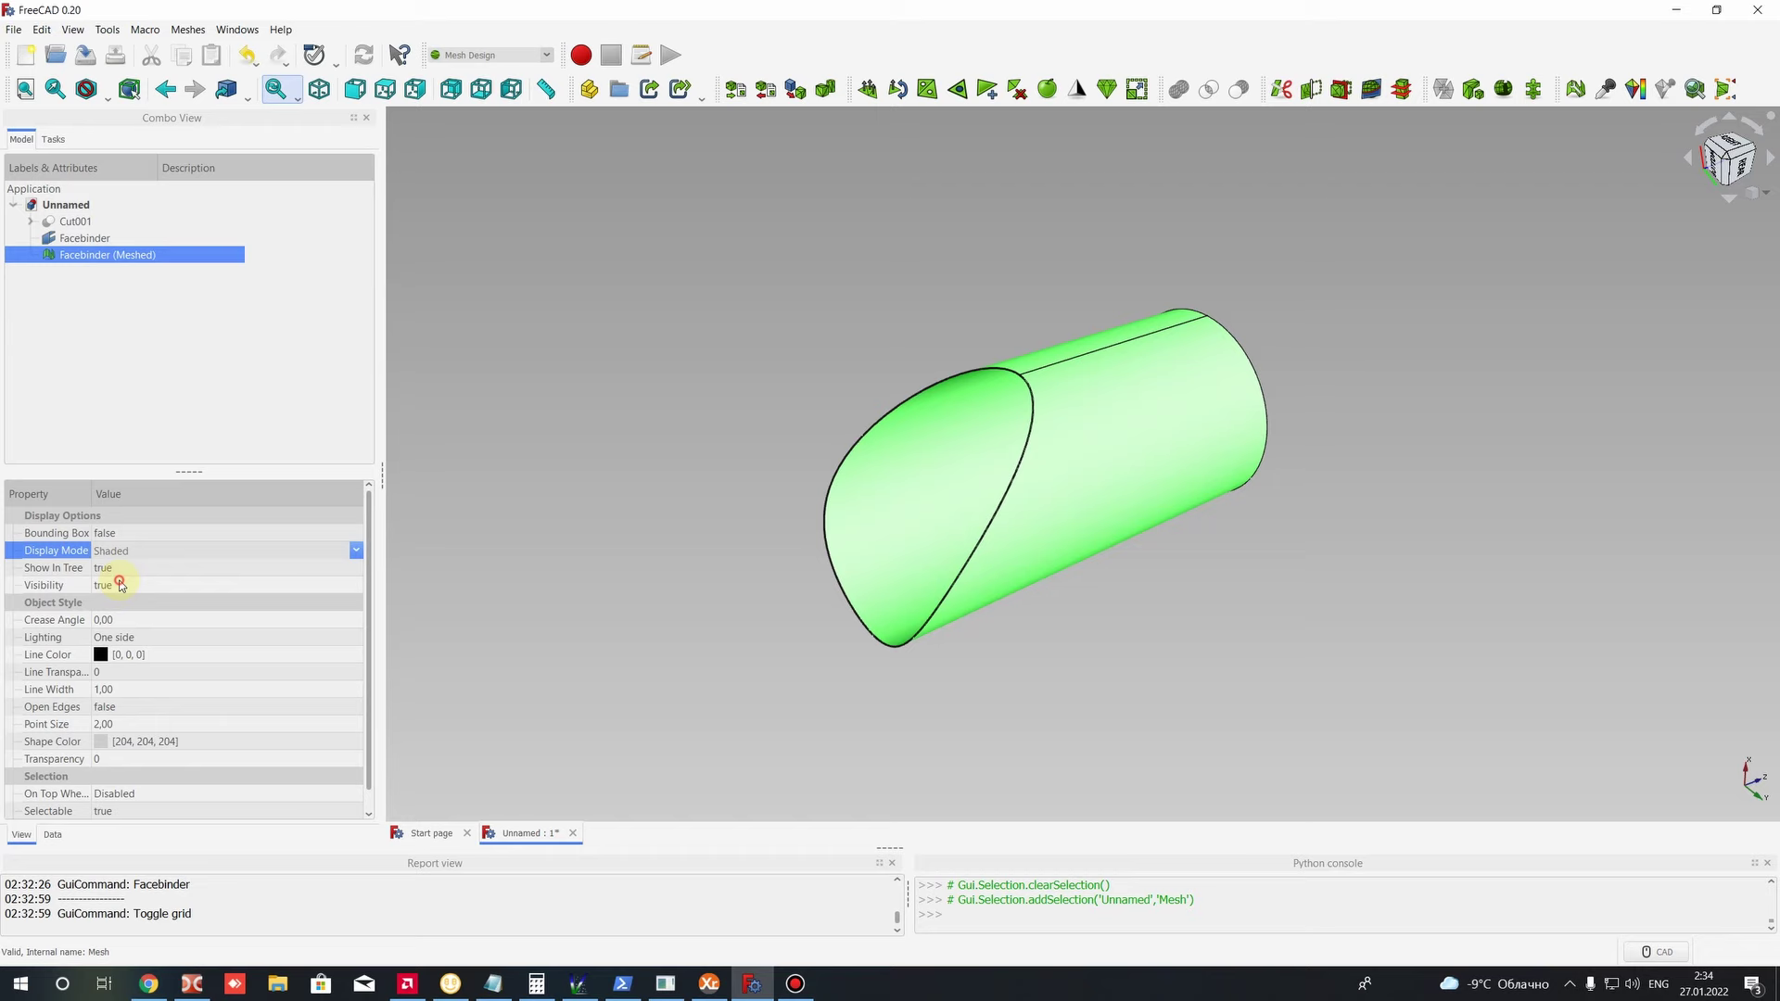
Step: Hide the original Facebinder and inspect the mesh from top and oblique views
click(538, 432)
scroll(1131, 408, up, 3)
click(66, 239)
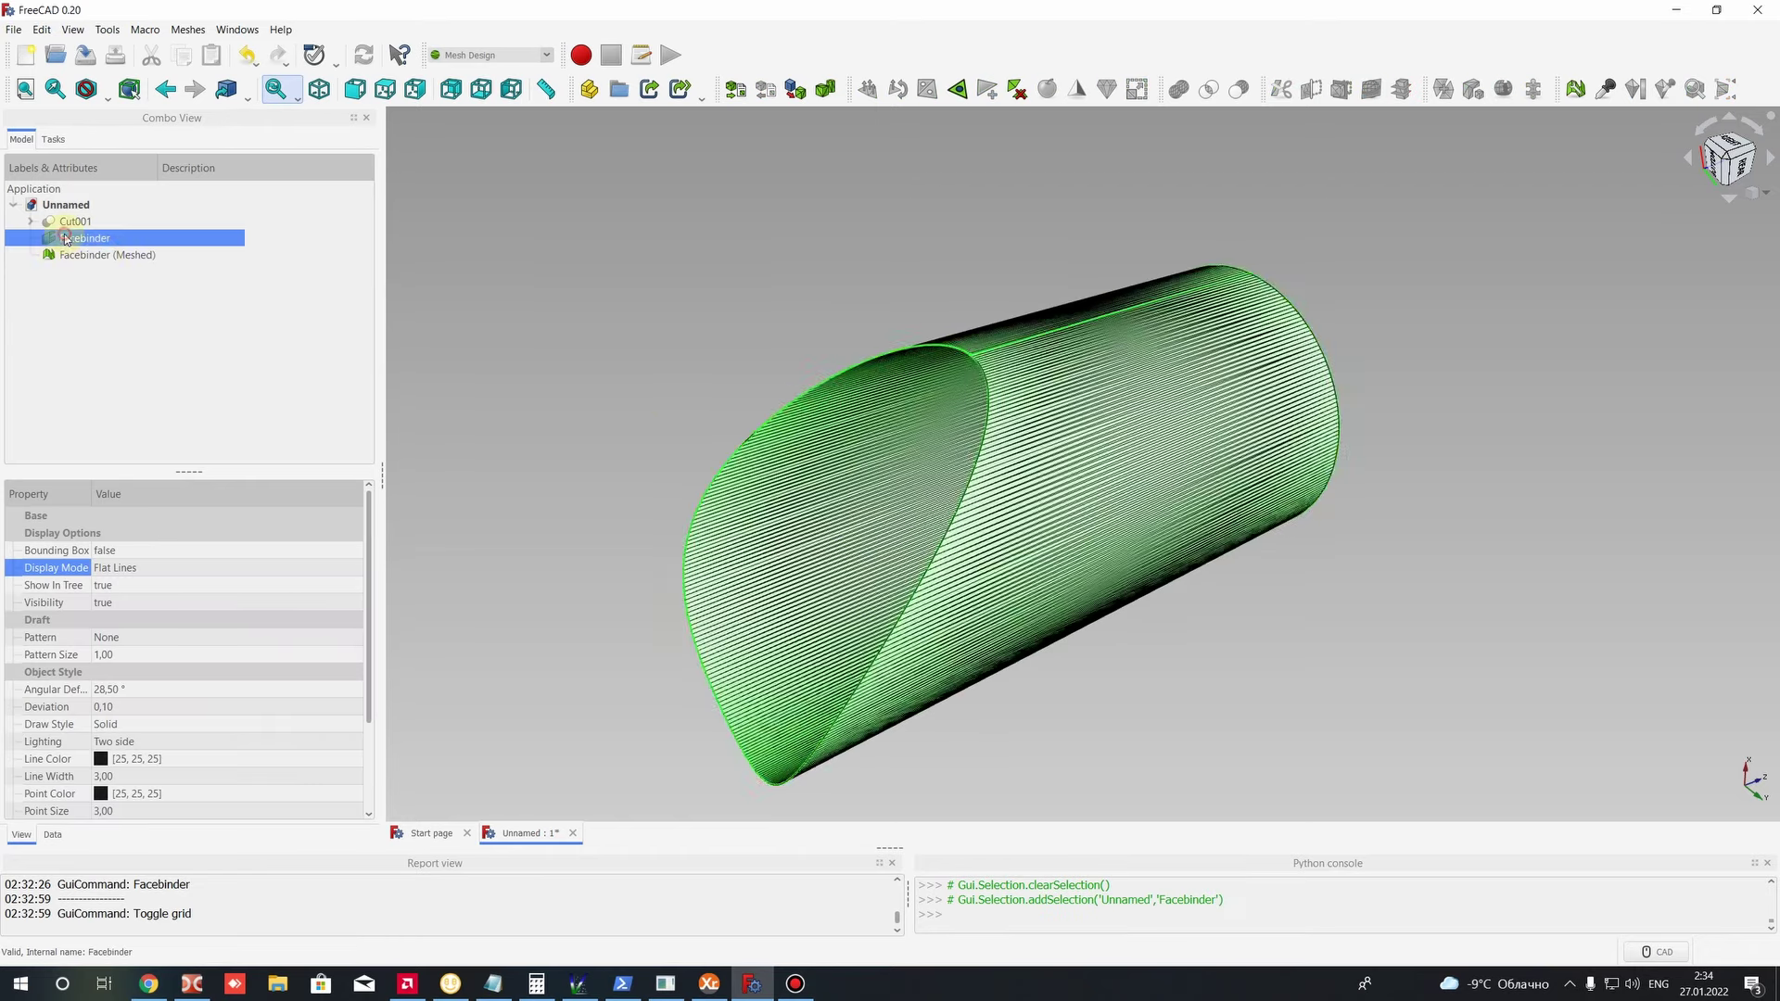
key(space)
click(806, 309)
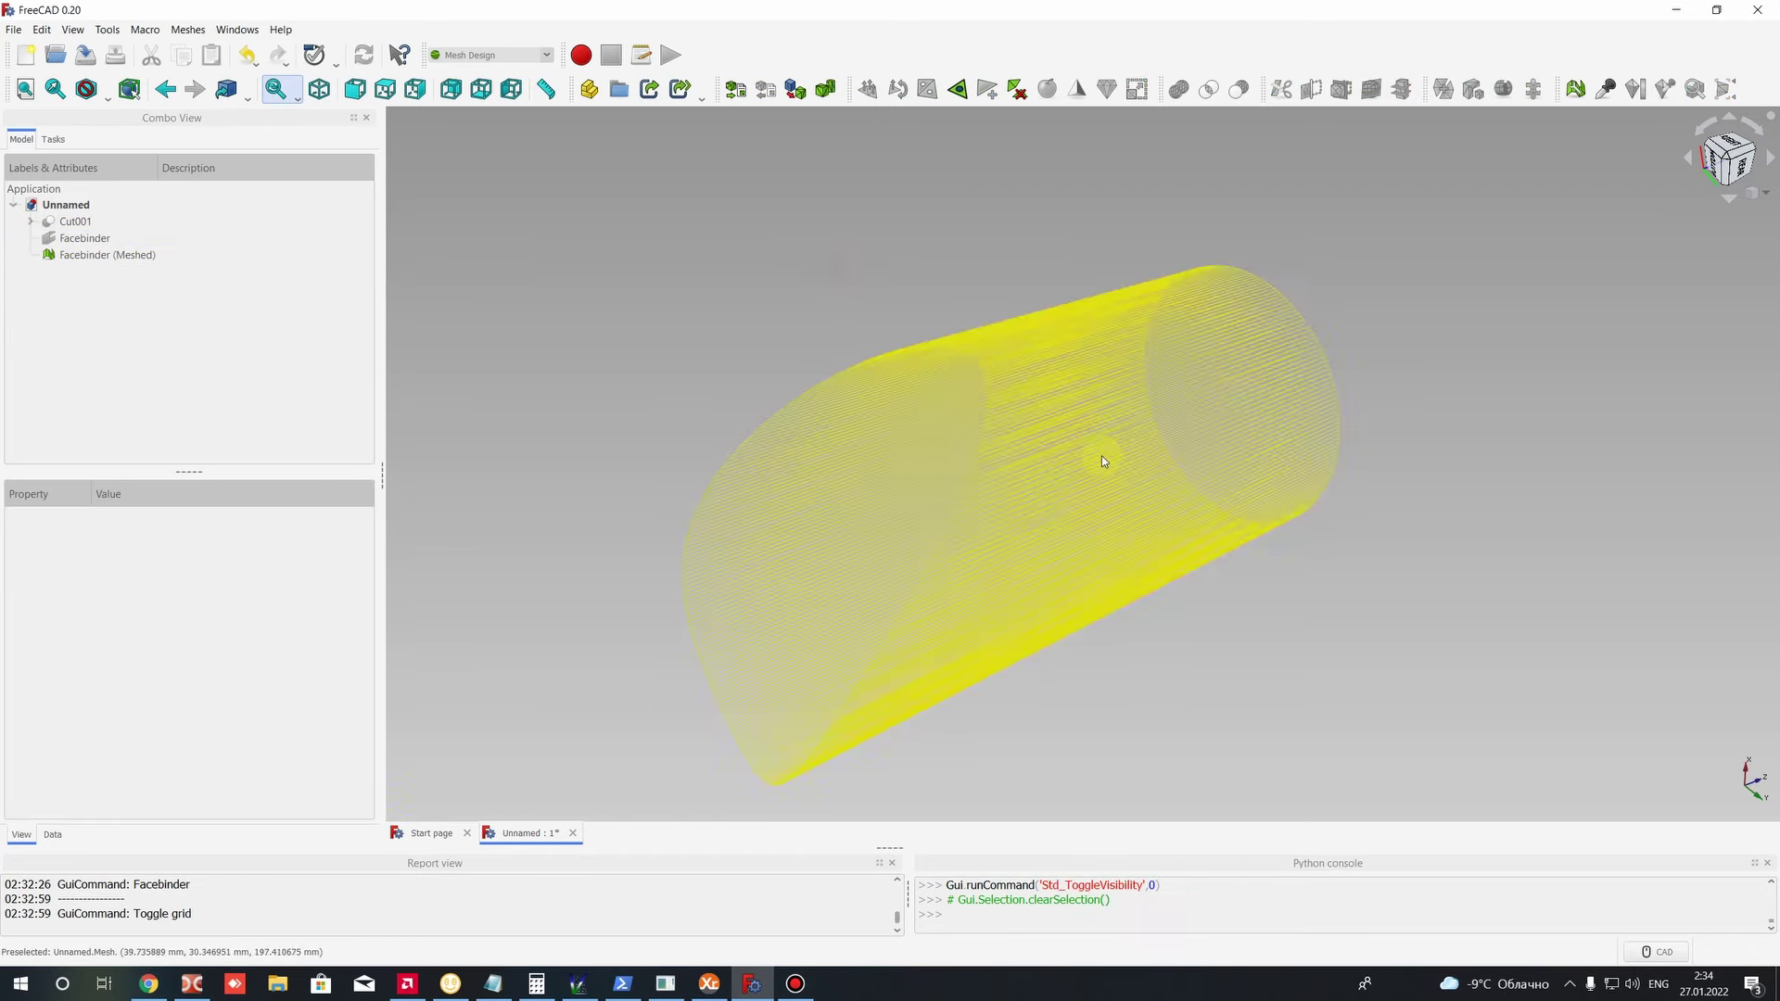
scroll(1017, 413, up, 3)
scroll(1203, 571, down, 4)
key(2)
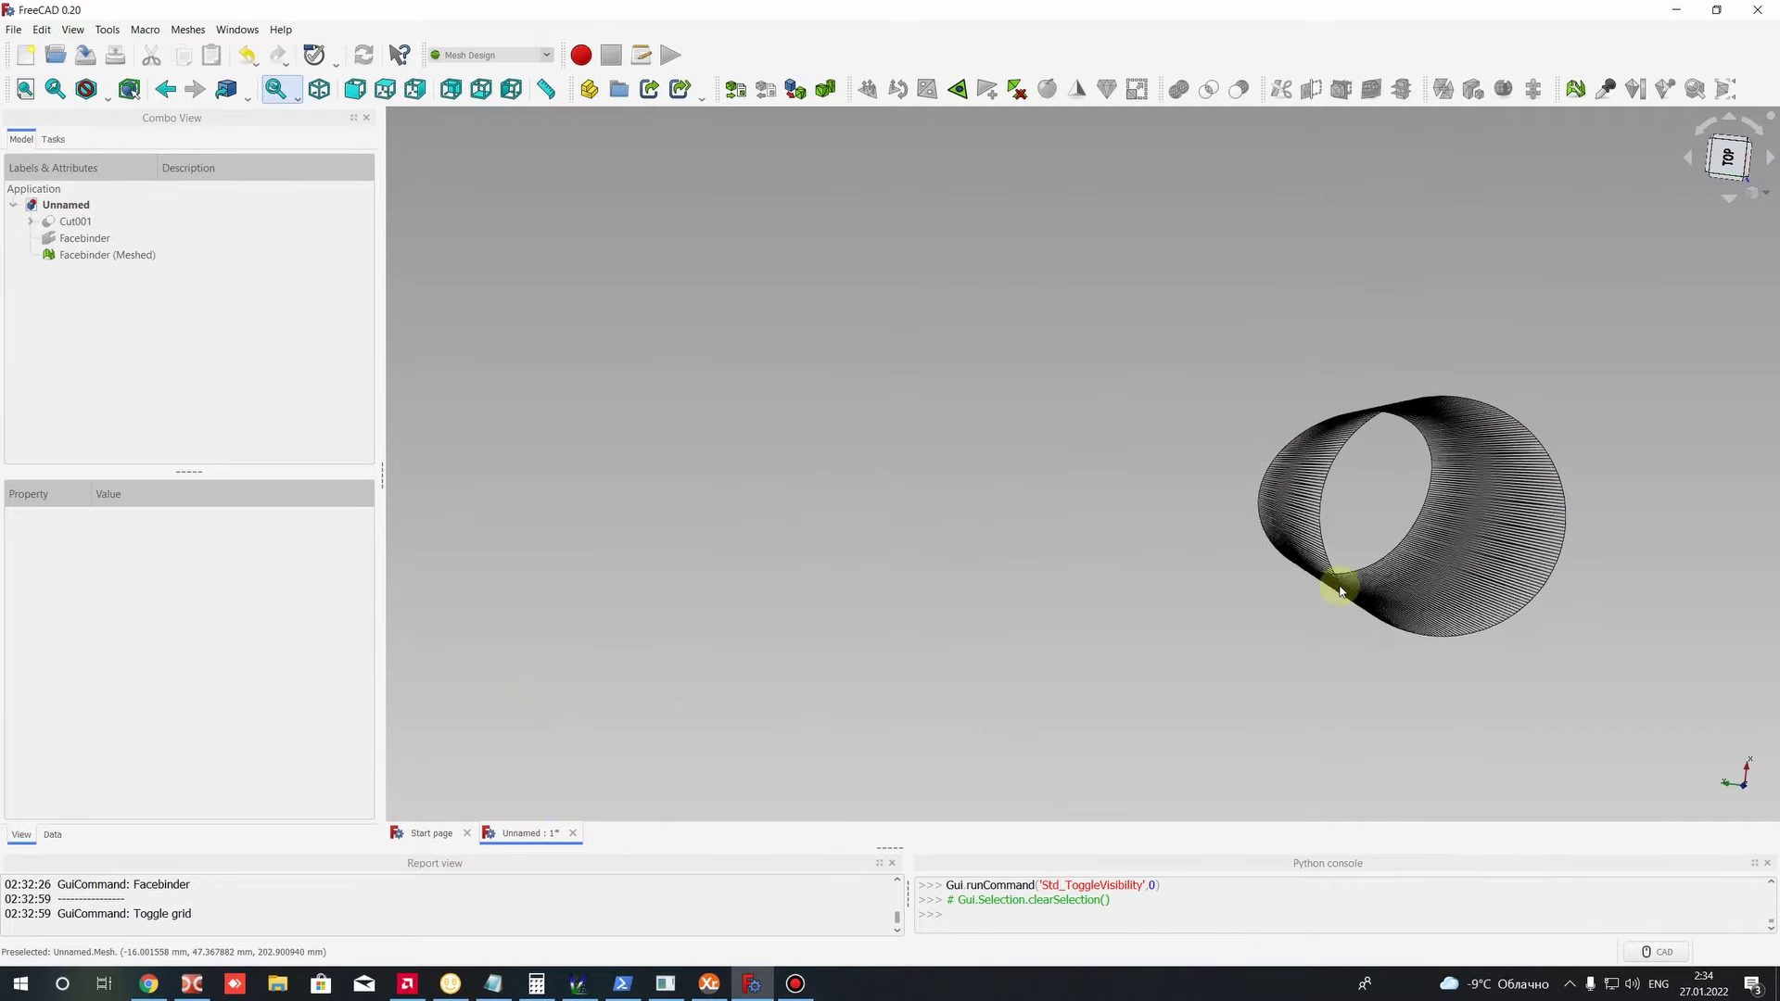
scroll(1196, 441, up, 3)
scroll(940, 455, down, 1)
middle_drag(938, 452, 936, 552)
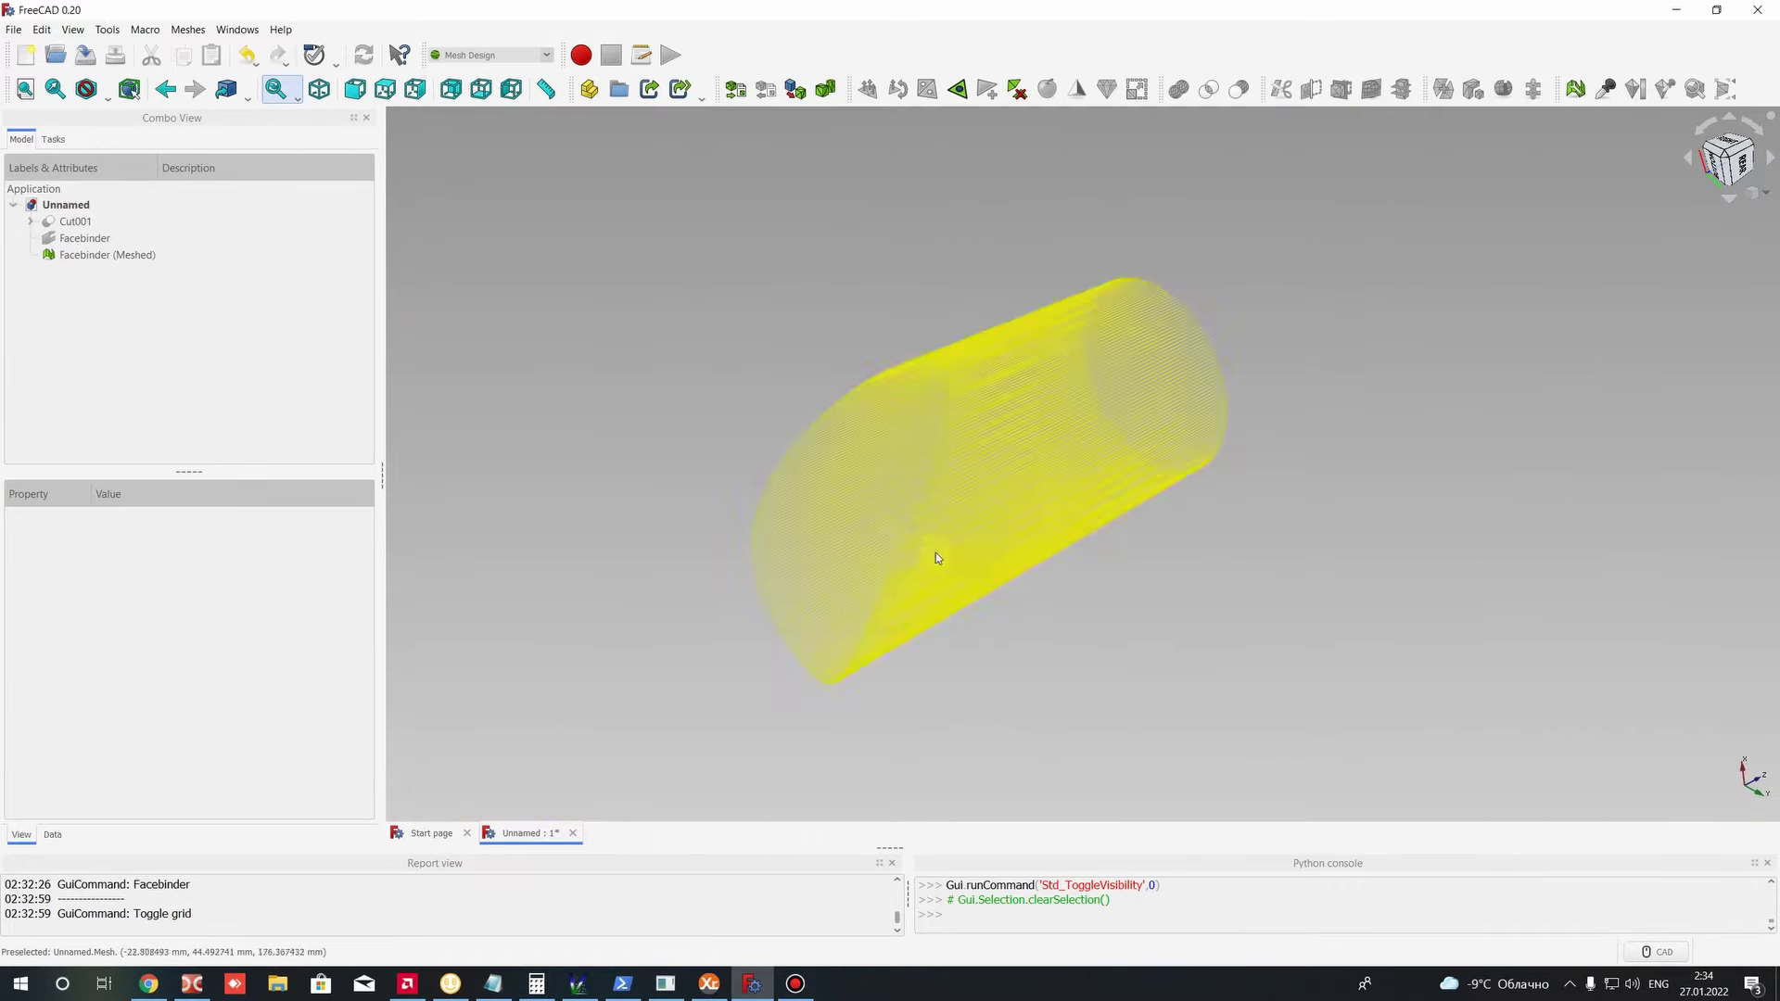
Step: Switch the meshed Facebinder's Display Mode back to Shaded
click(107, 255)
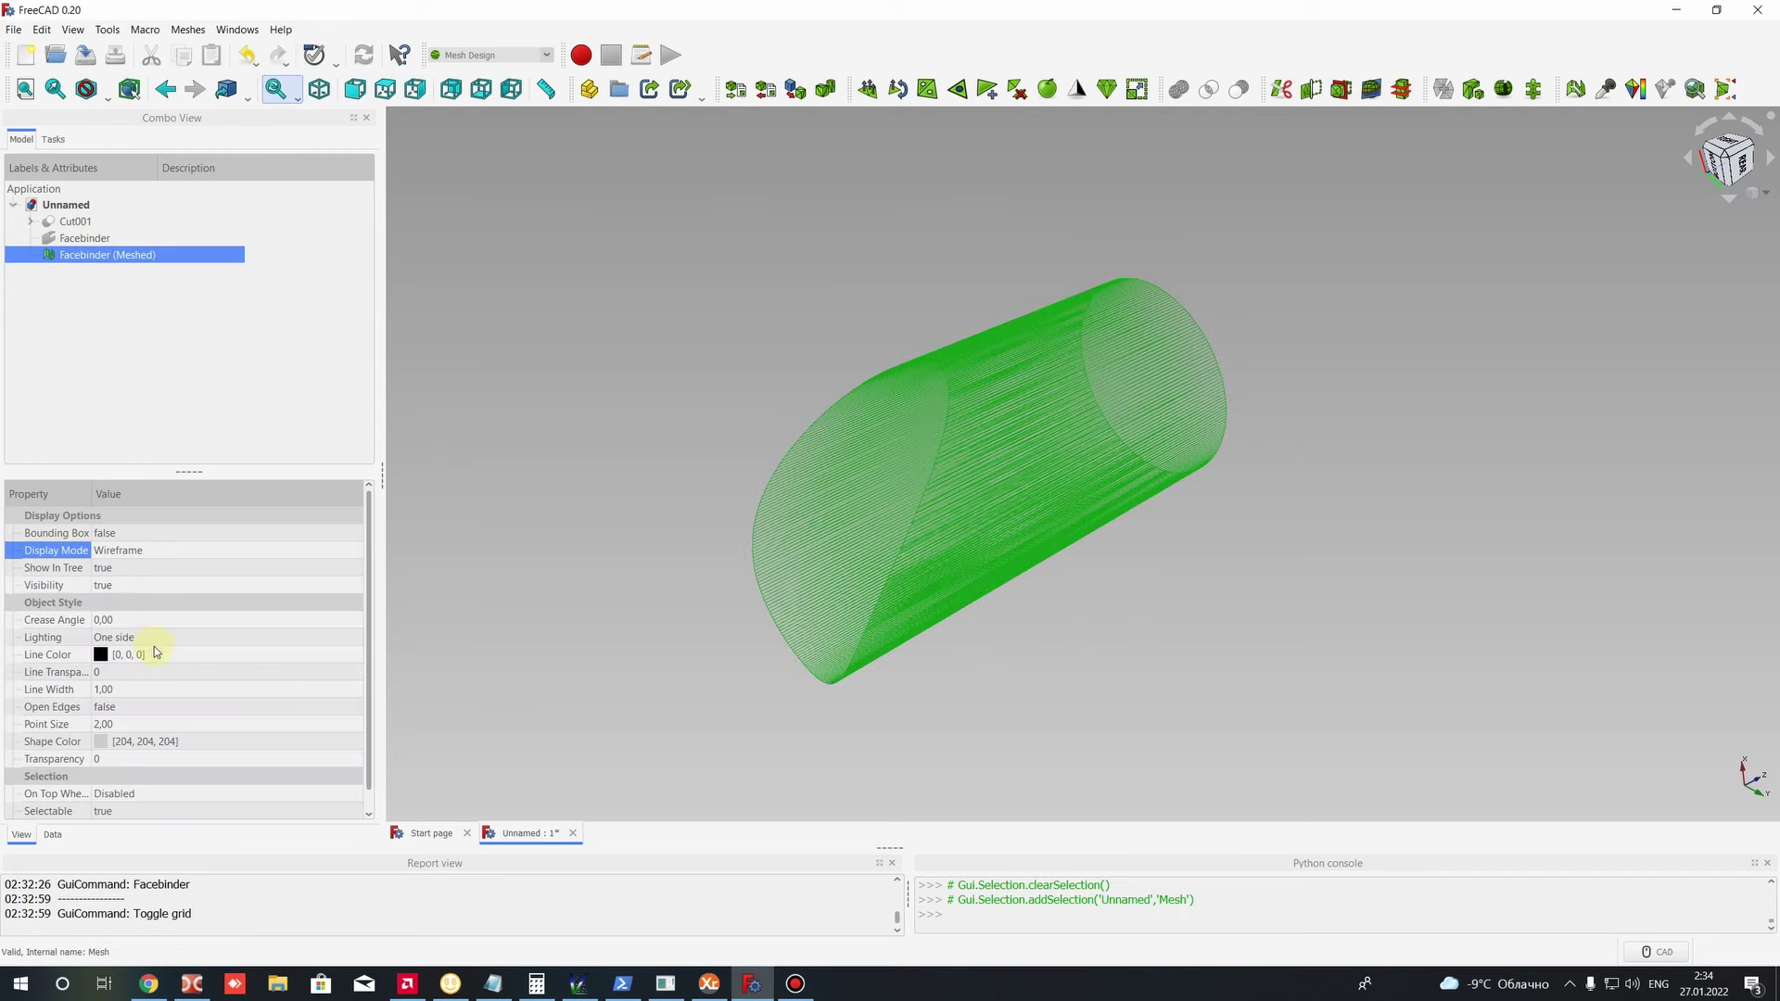
click(125, 553)
click(120, 570)
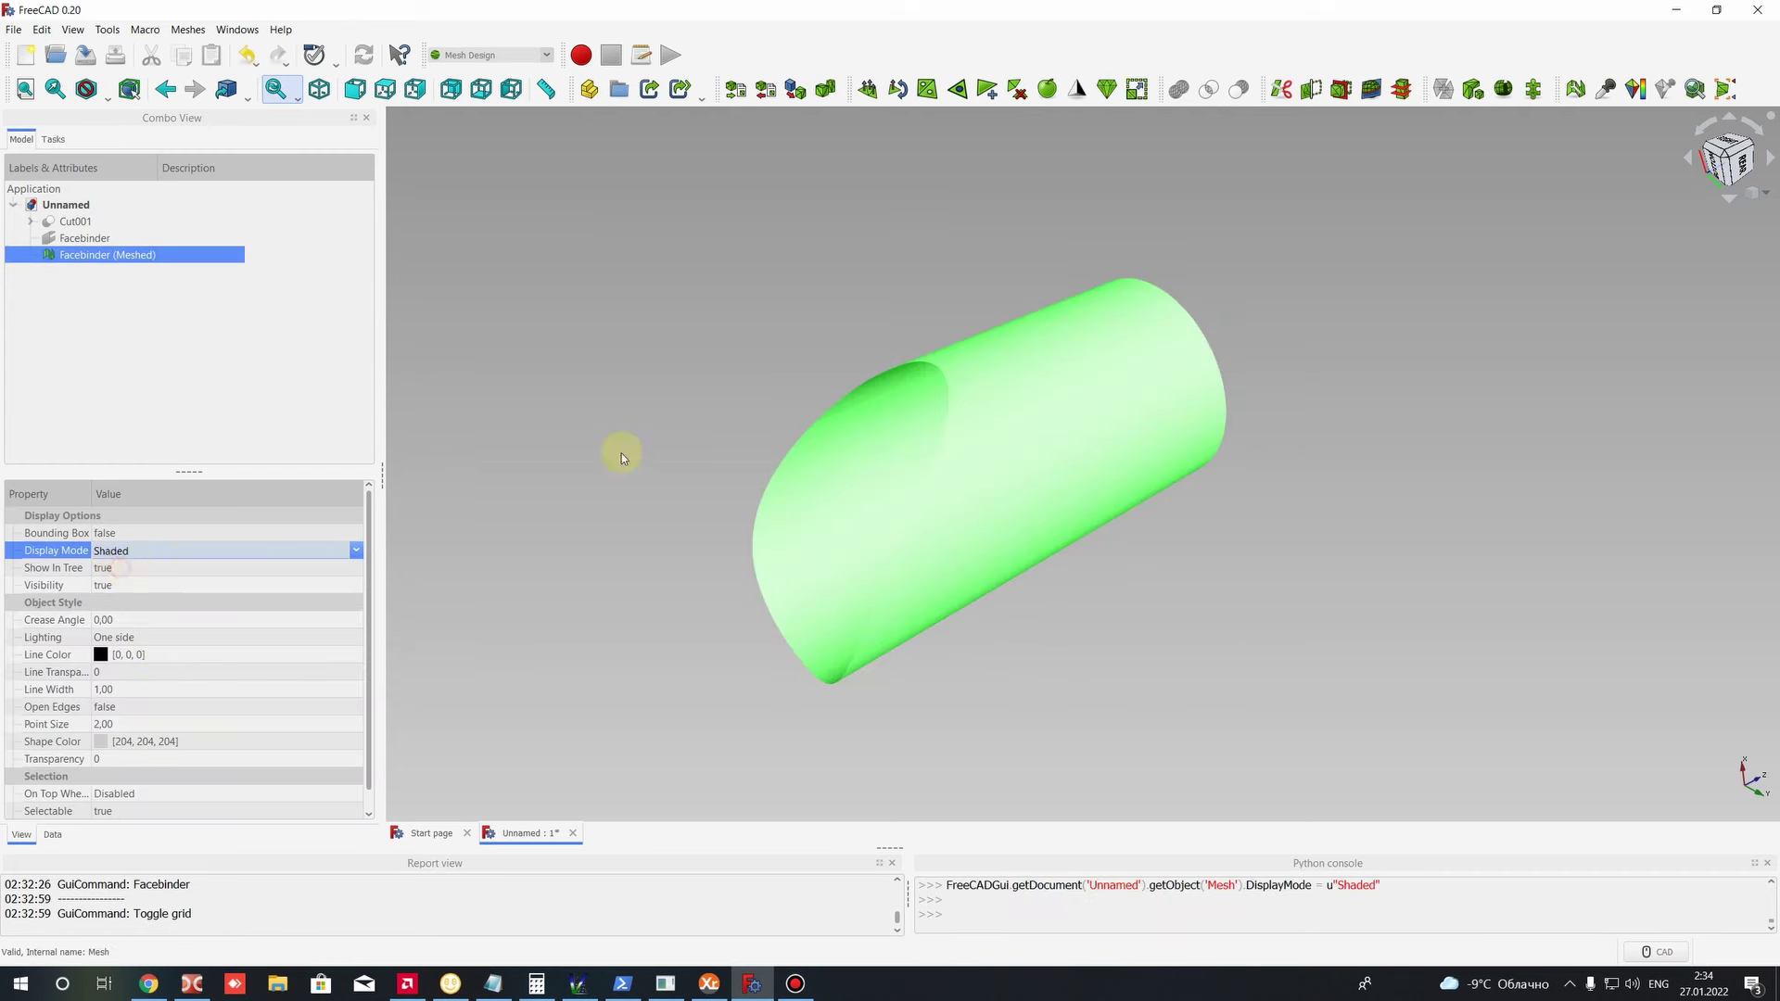
click(722, 425)
click(88, 256)
click(74, 238)
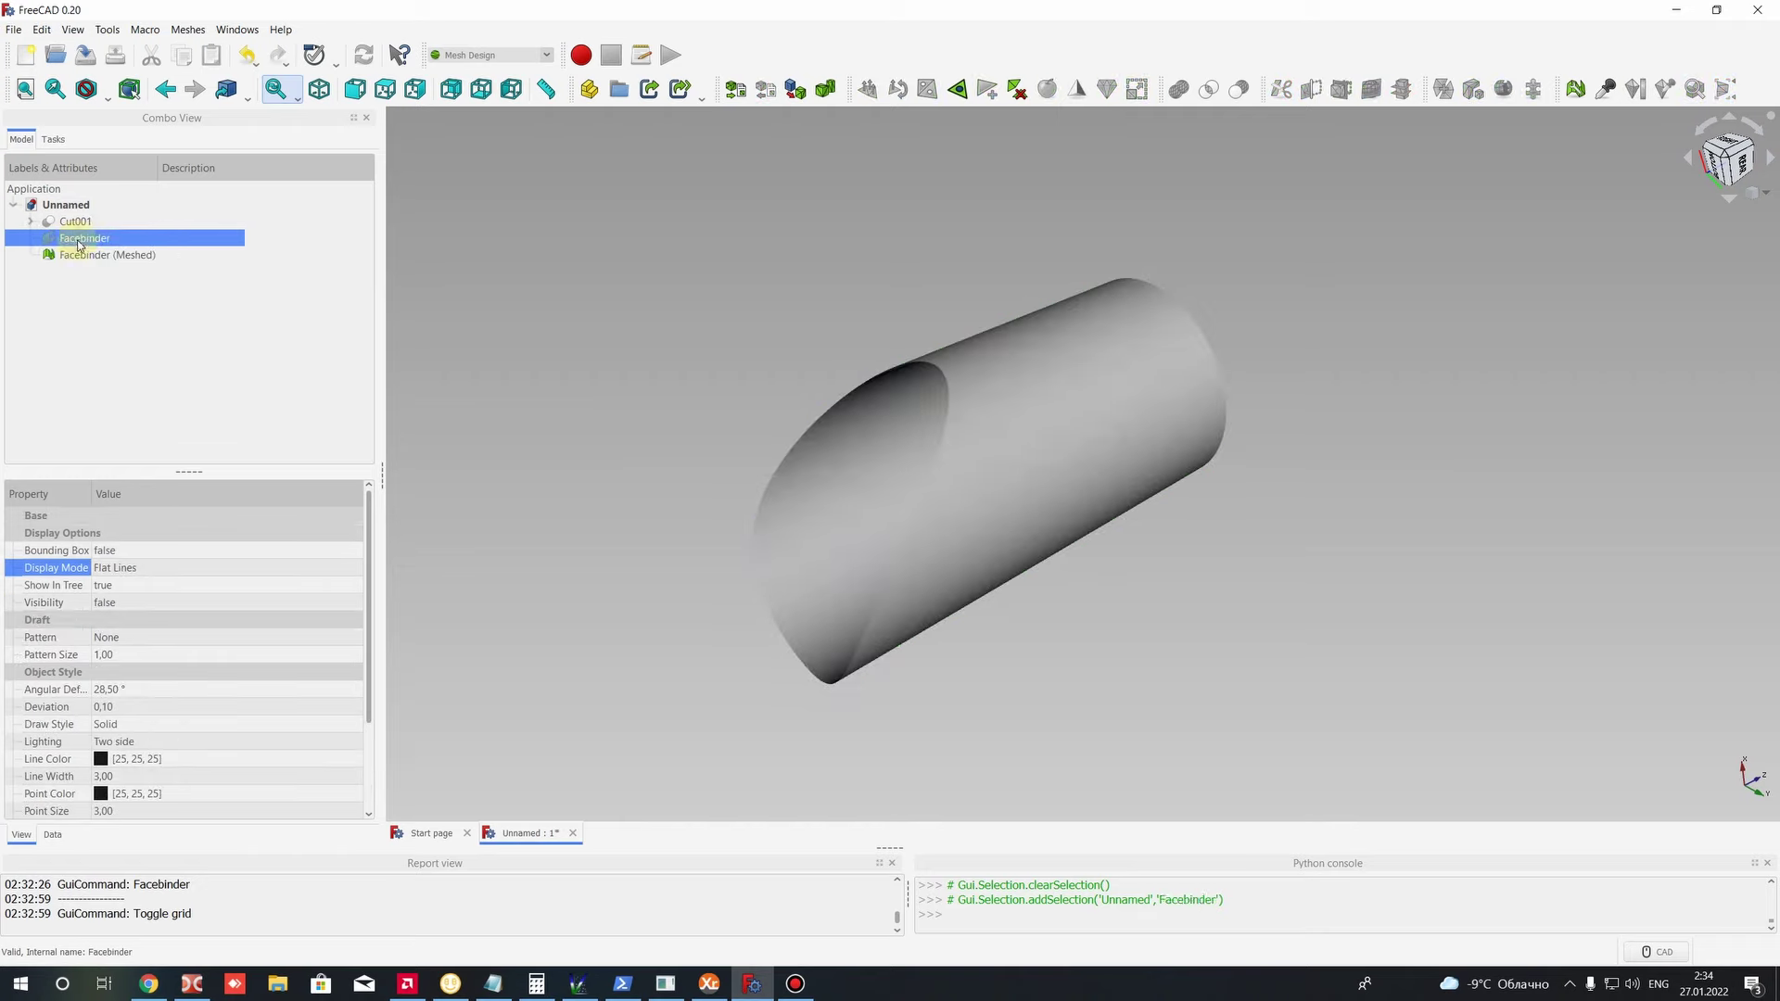
click(505, 352)
click(95, 256)
click(1081, 707)
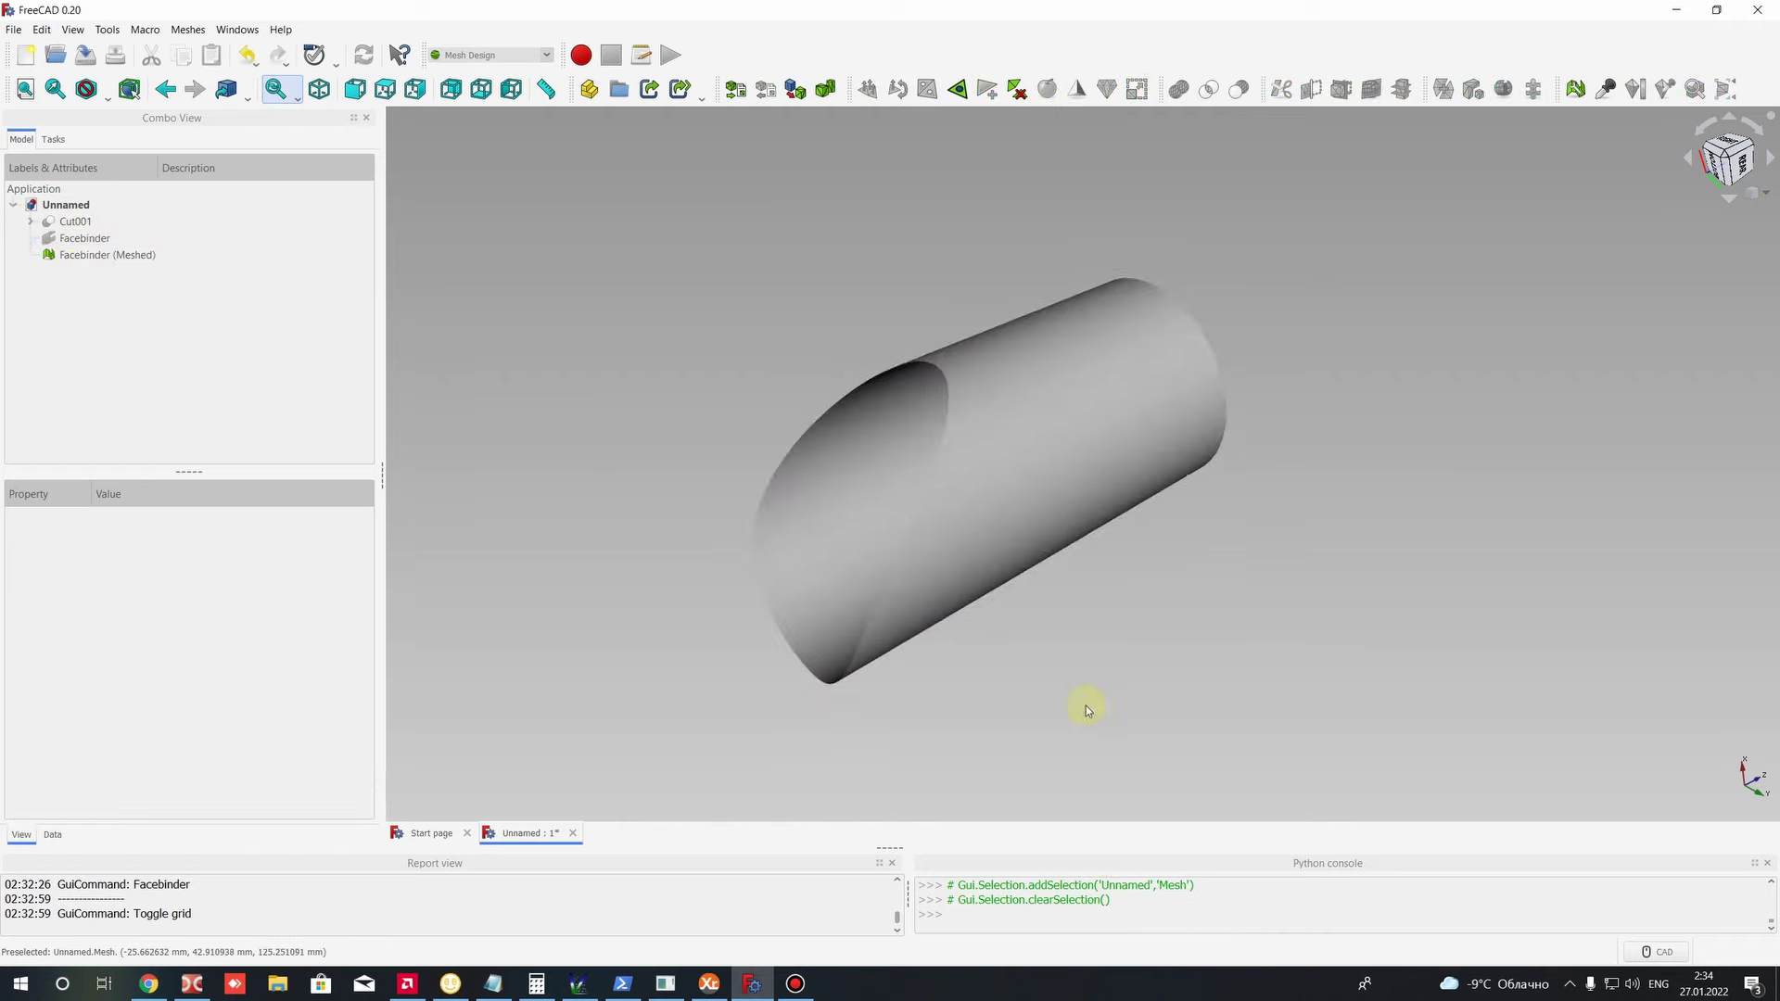
middle_drag(1080, 707, 1042, 586)
Step: Unwrap the selected meshed tube with Meshes > Unwrap Mesh into a flat Shape
click(1013, 507)
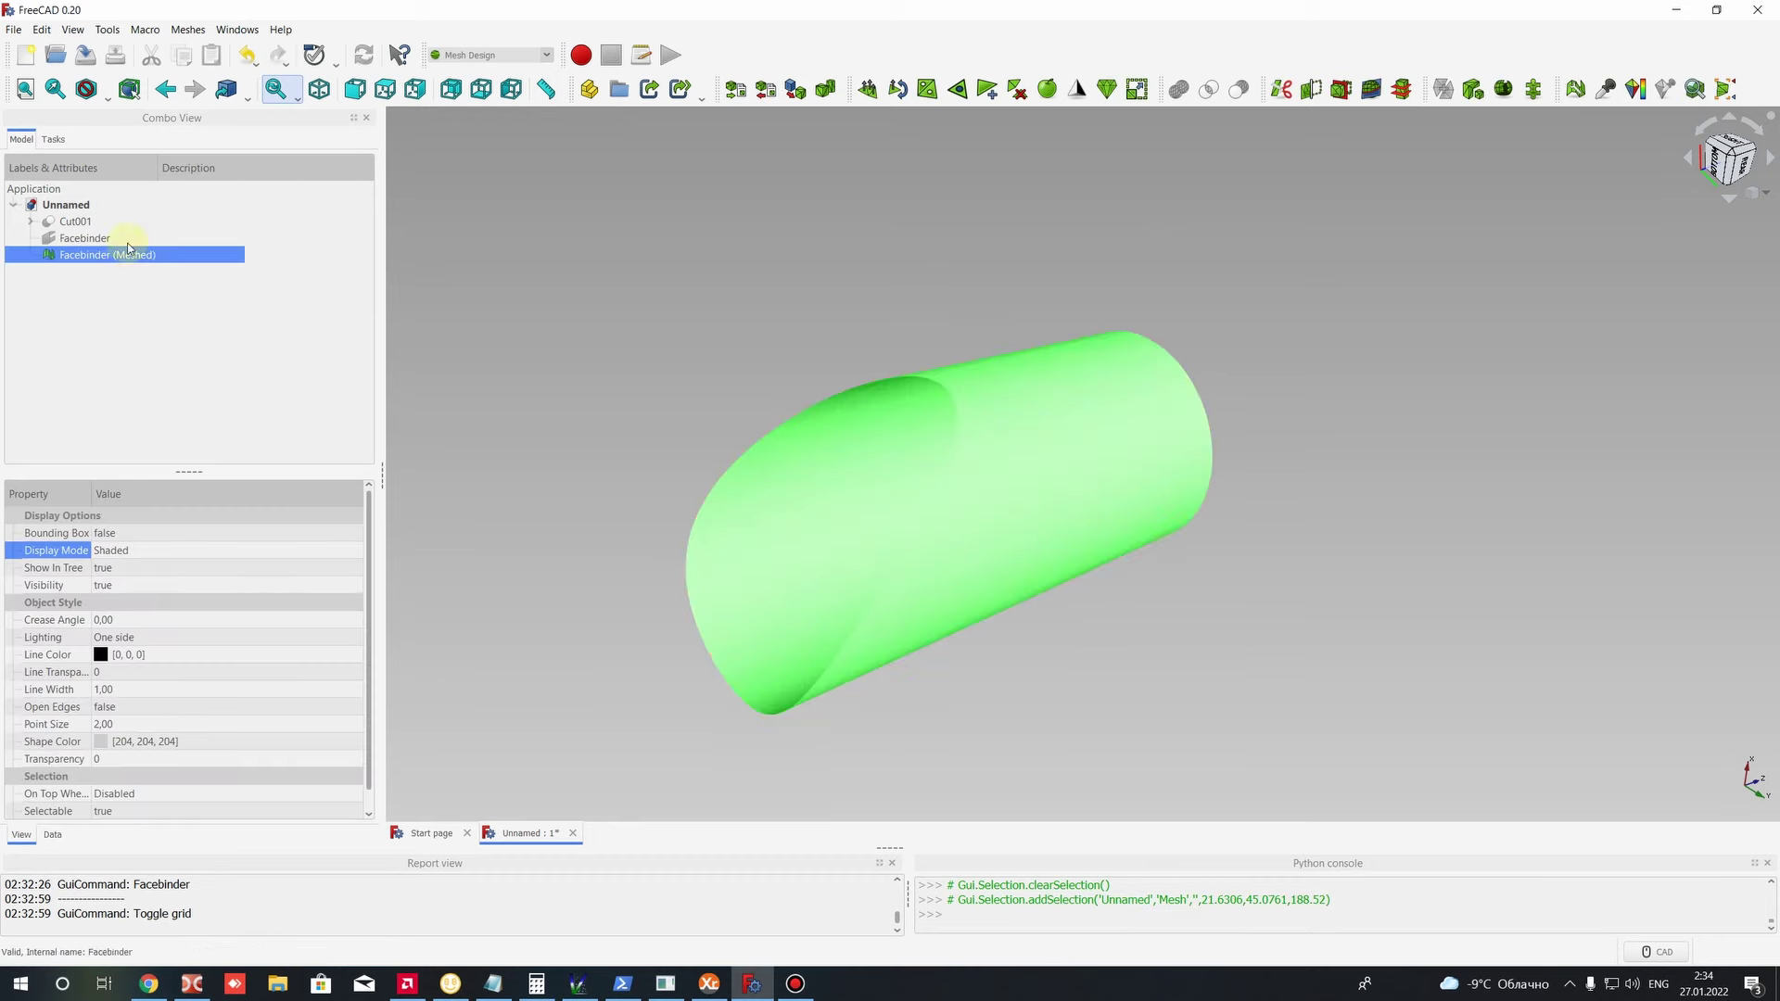
click(192, 31)
click(191, 30)
click(193, 30)
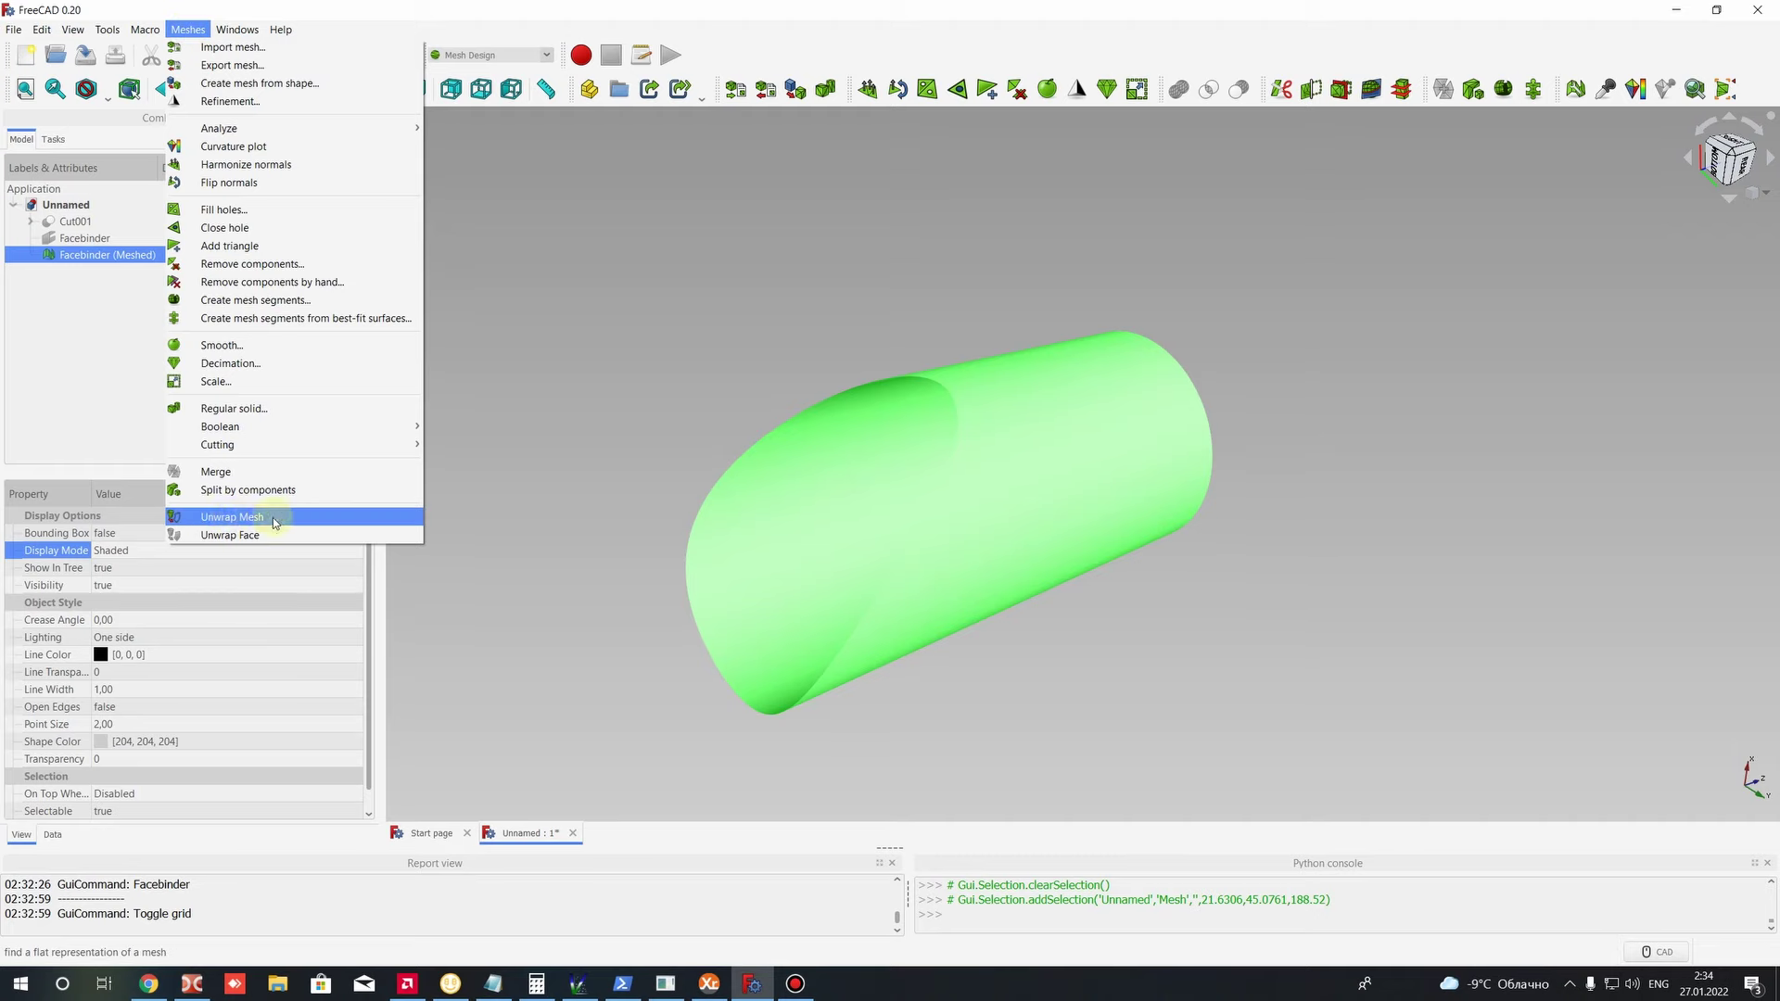
click(232, 517)
Step: Hide Facebinder (Meshed), leaving the unwrapped Shape outline selected and viewed from below
scroll(964, 337, down, 5)
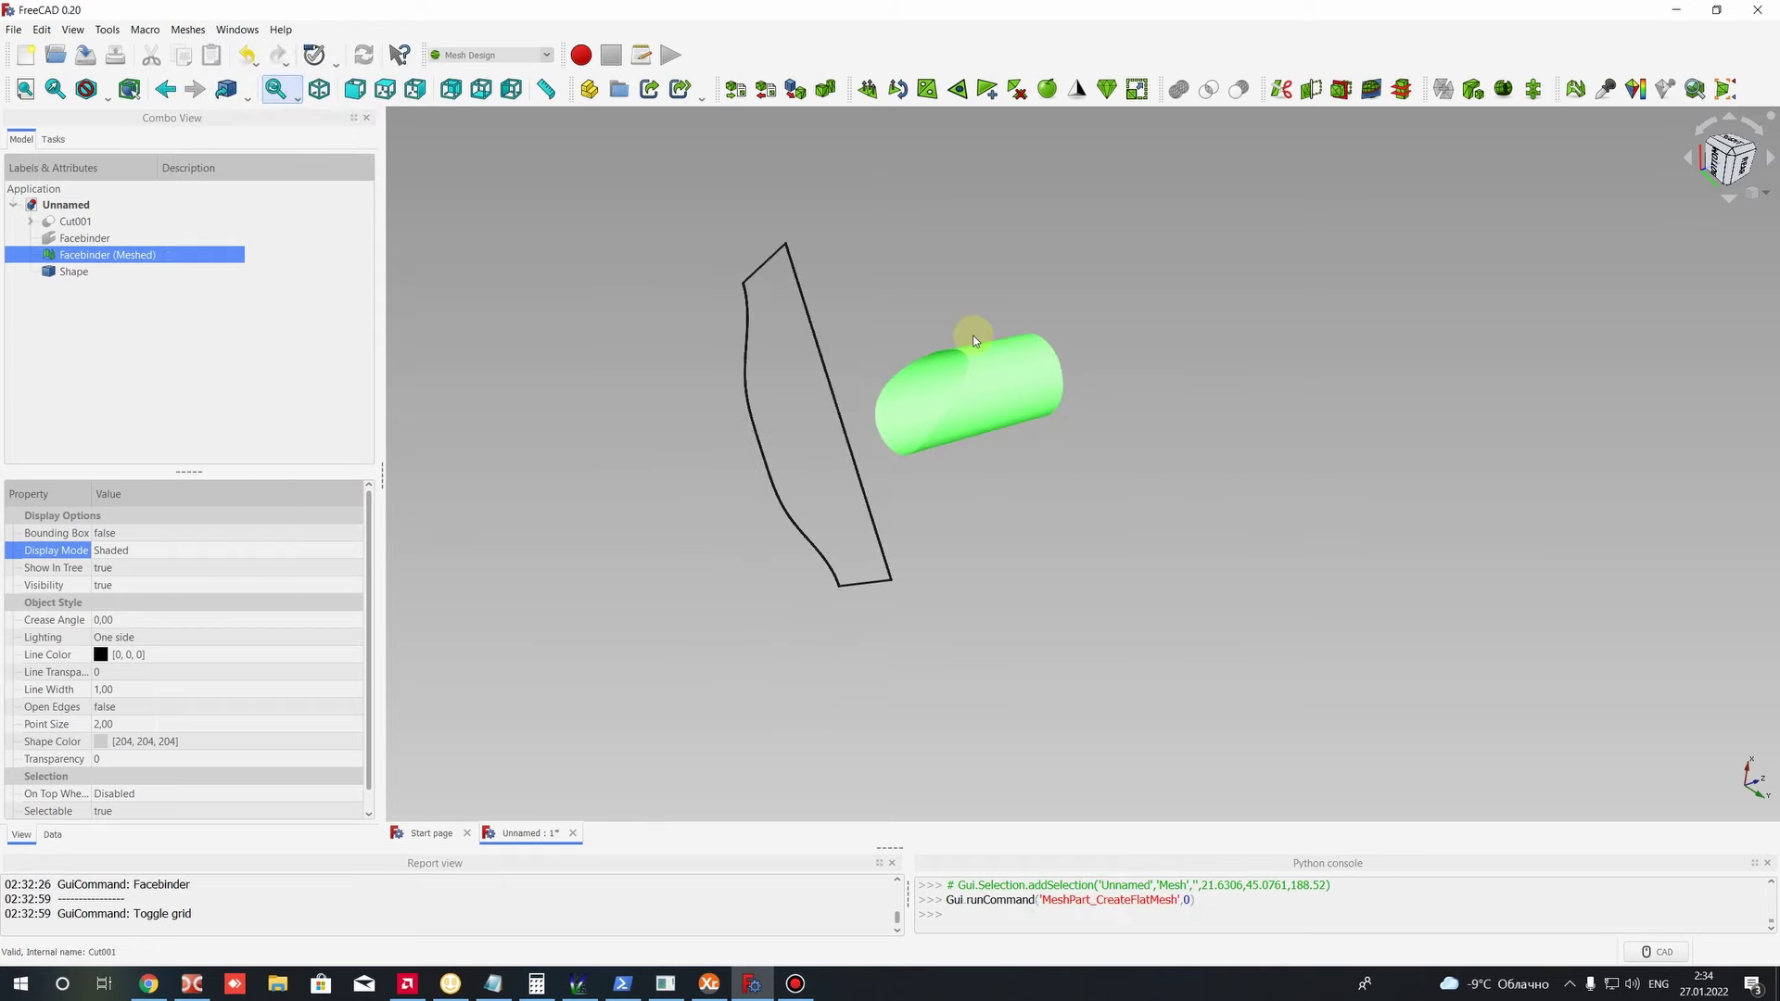
middle_drag(876, 339, 1190, 336)
scroll(853, 262, up, 3)
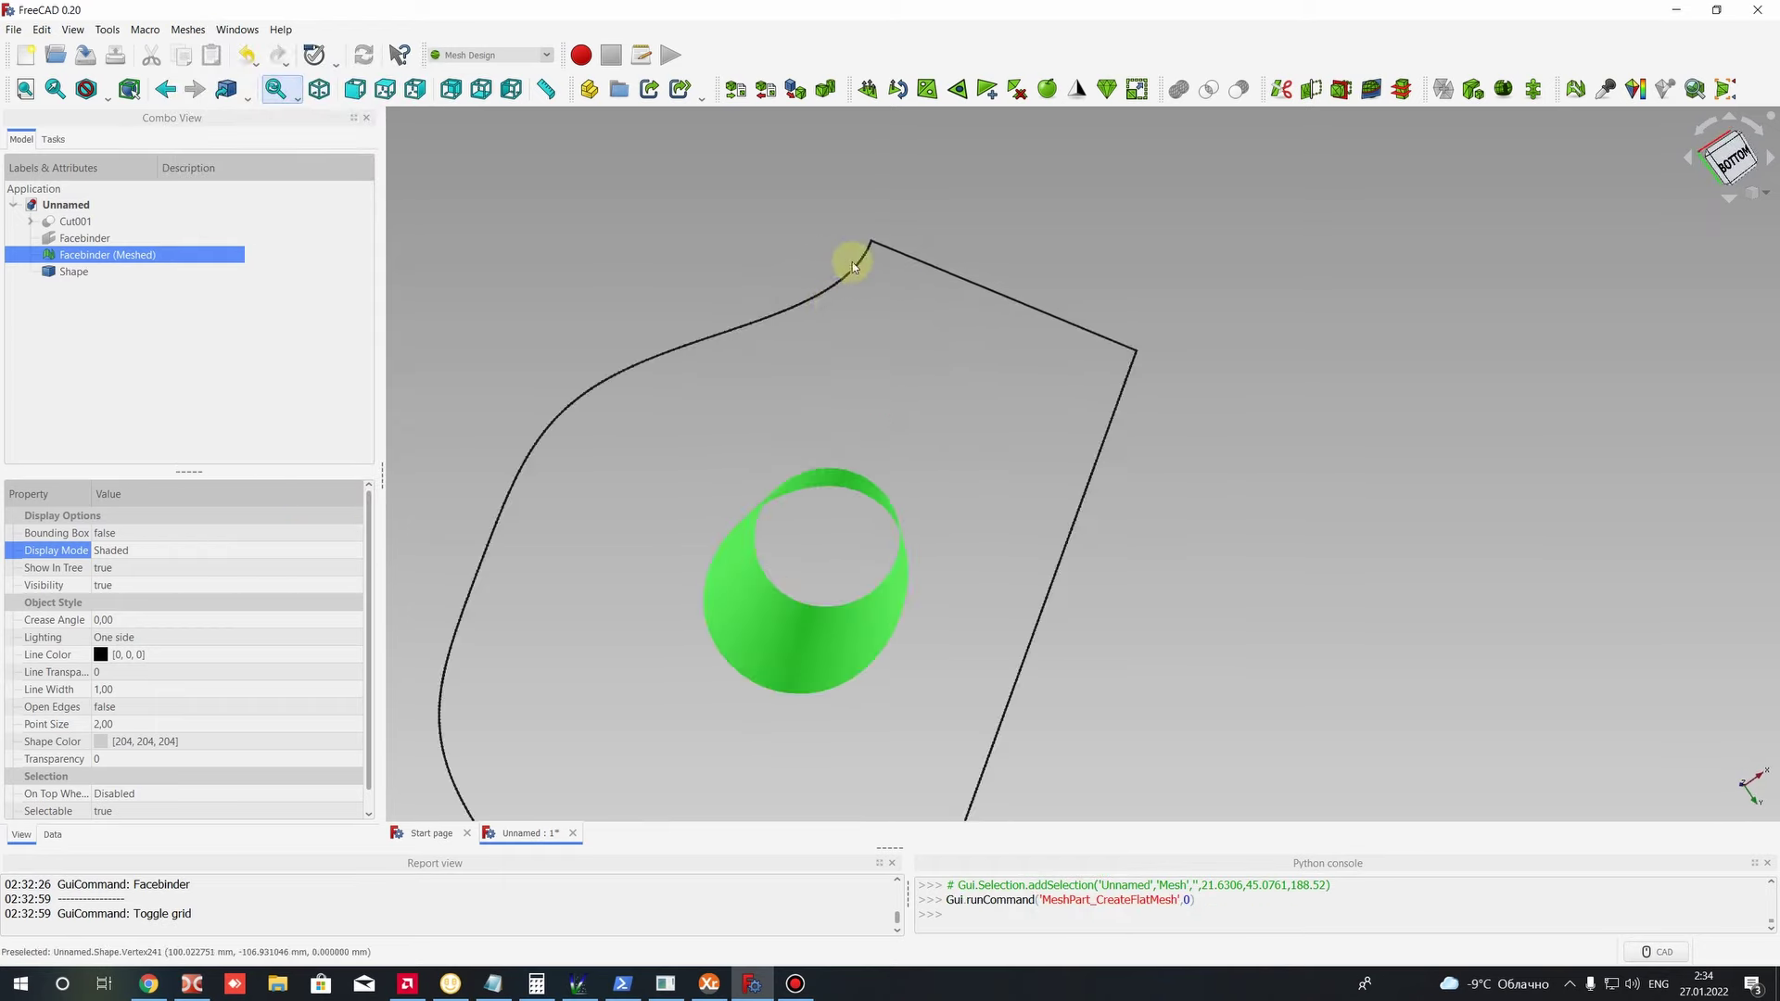
scroll(849, 259, up, 4)
scroll(850, 259, down, 4)
scroll(909, 303, down, 3)
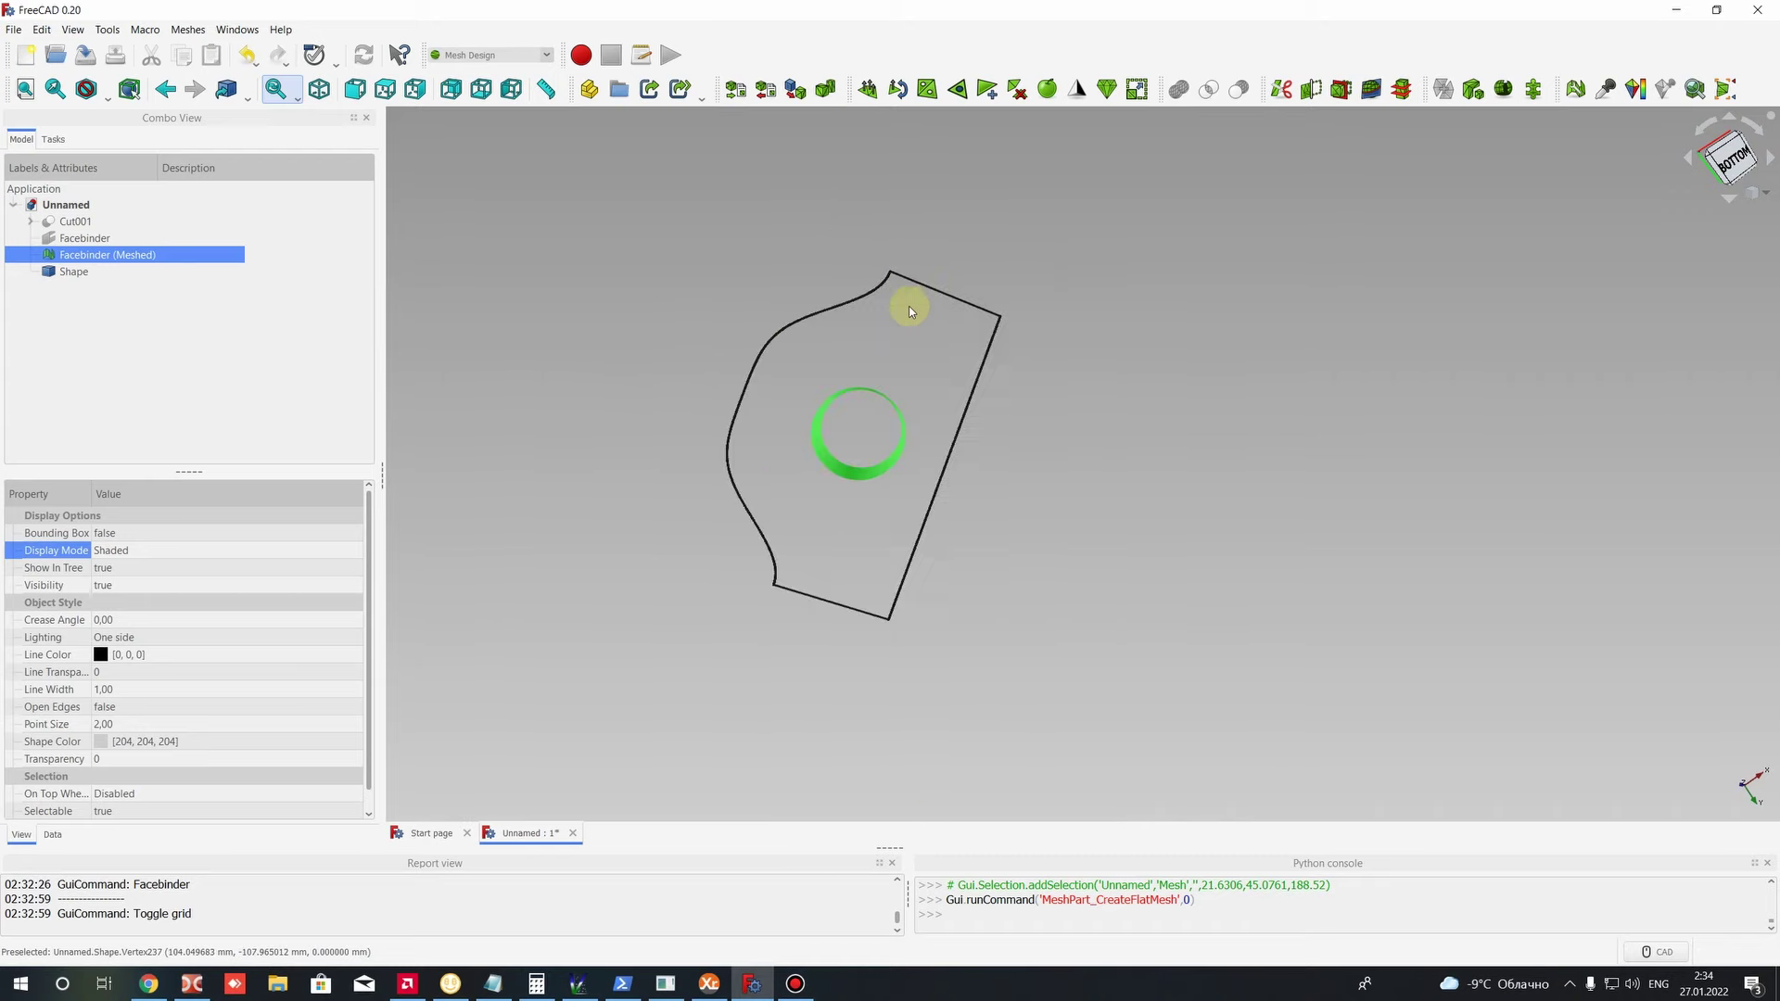
click(74, 272)
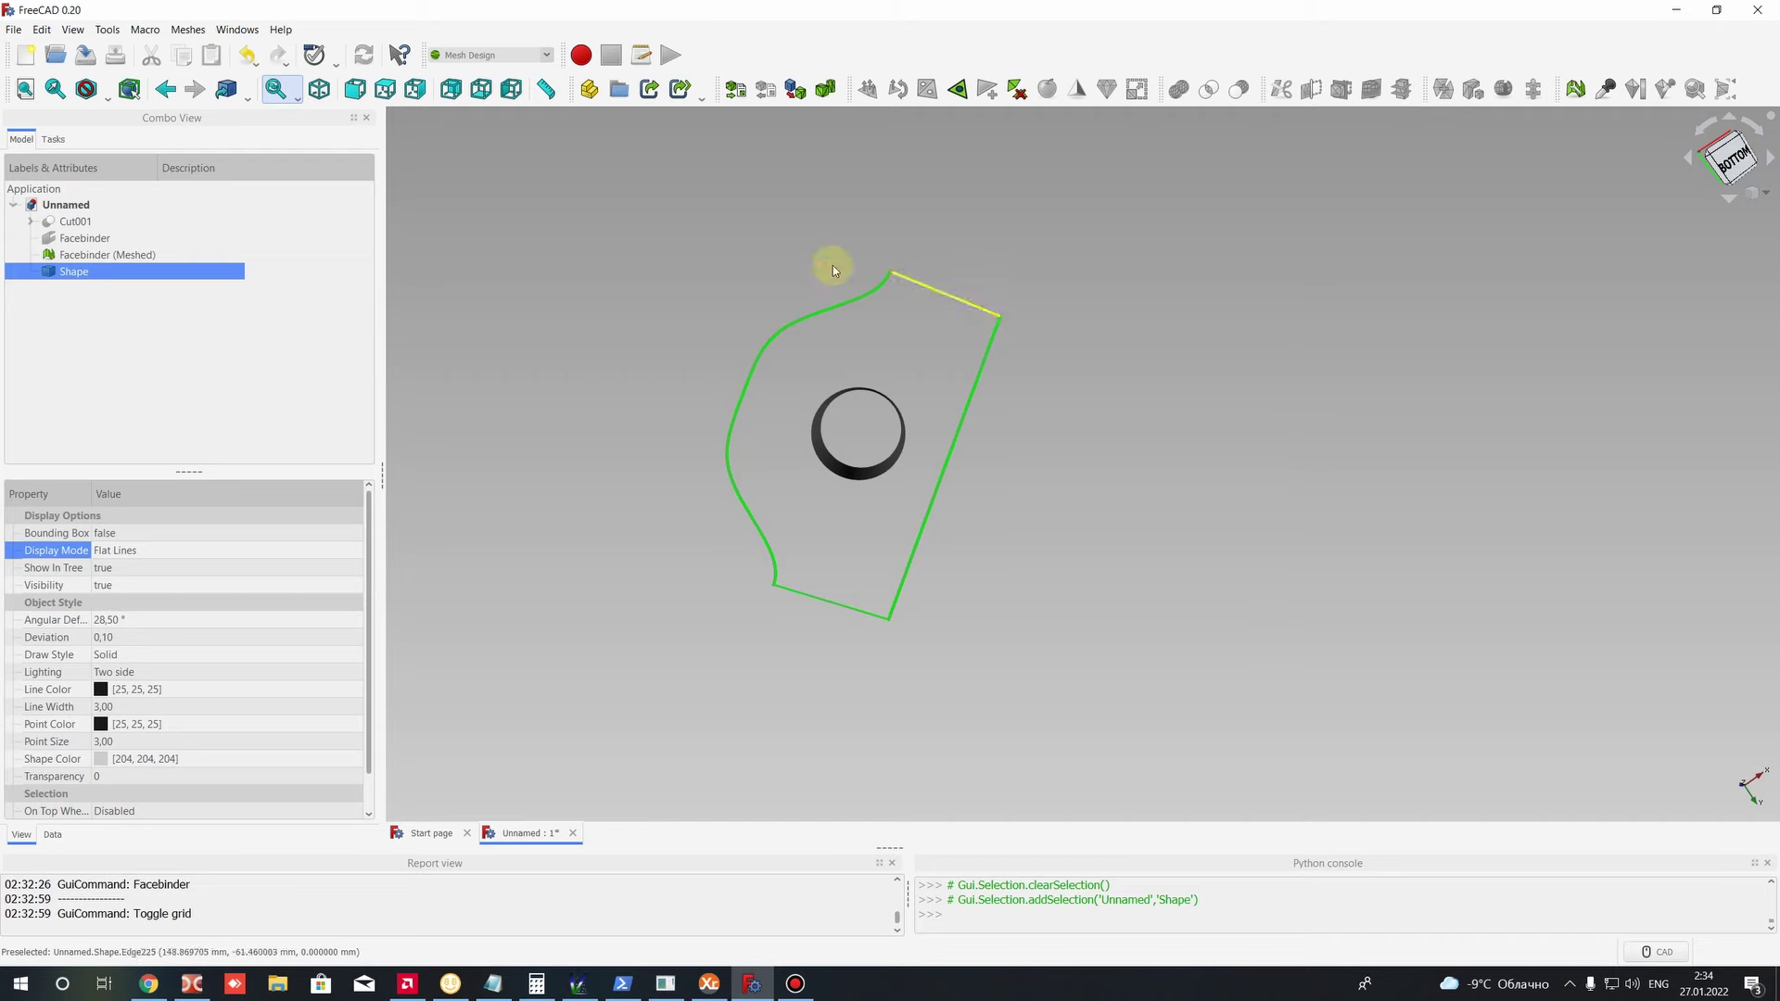
middle_drag(1137, 531, 1171, 339)
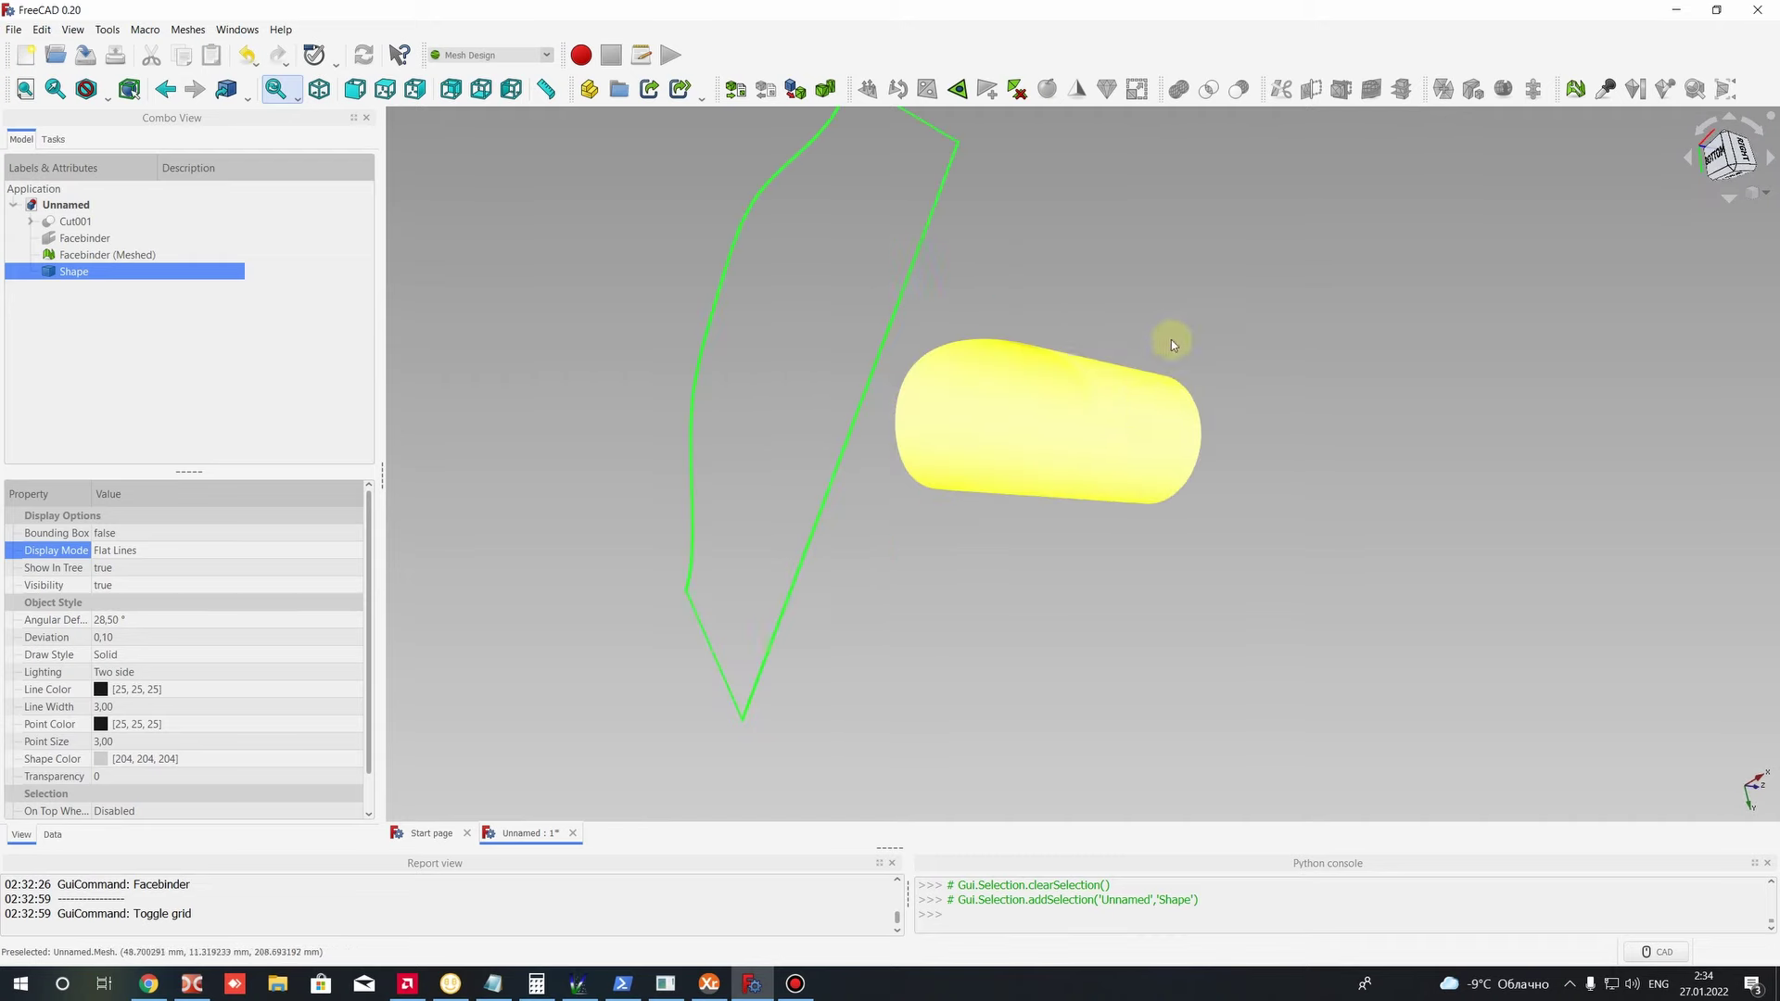
click(88, 256)
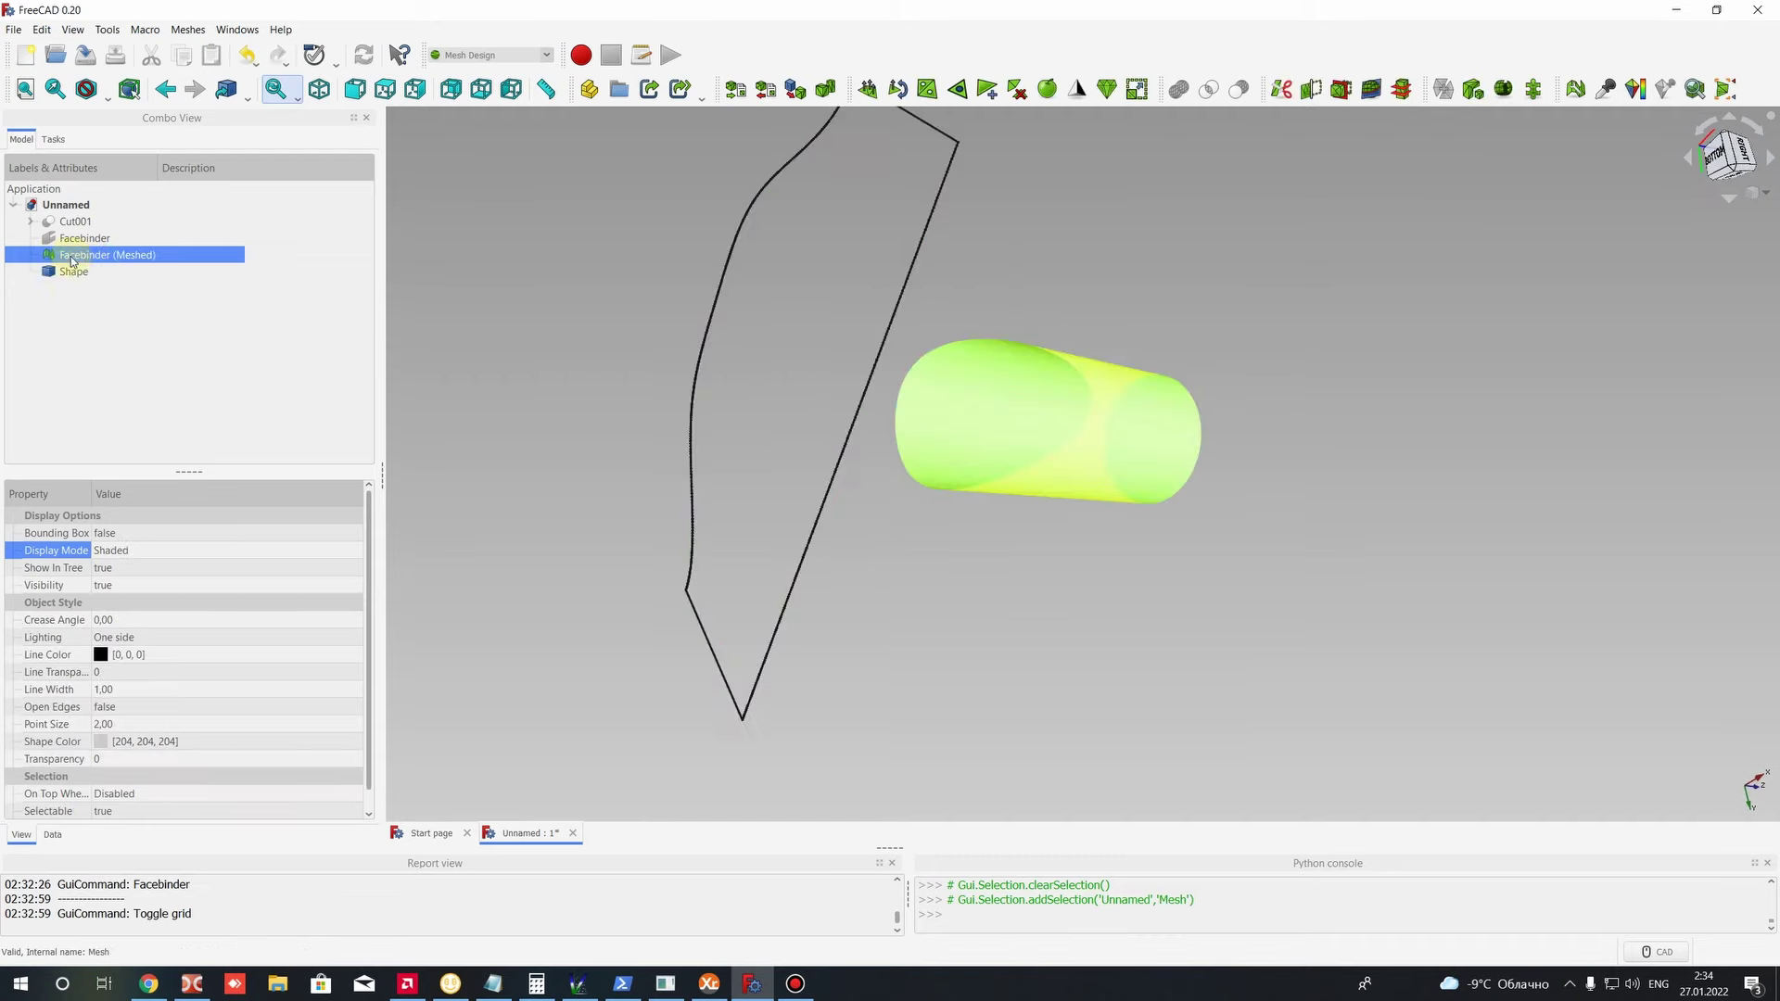
key(space)
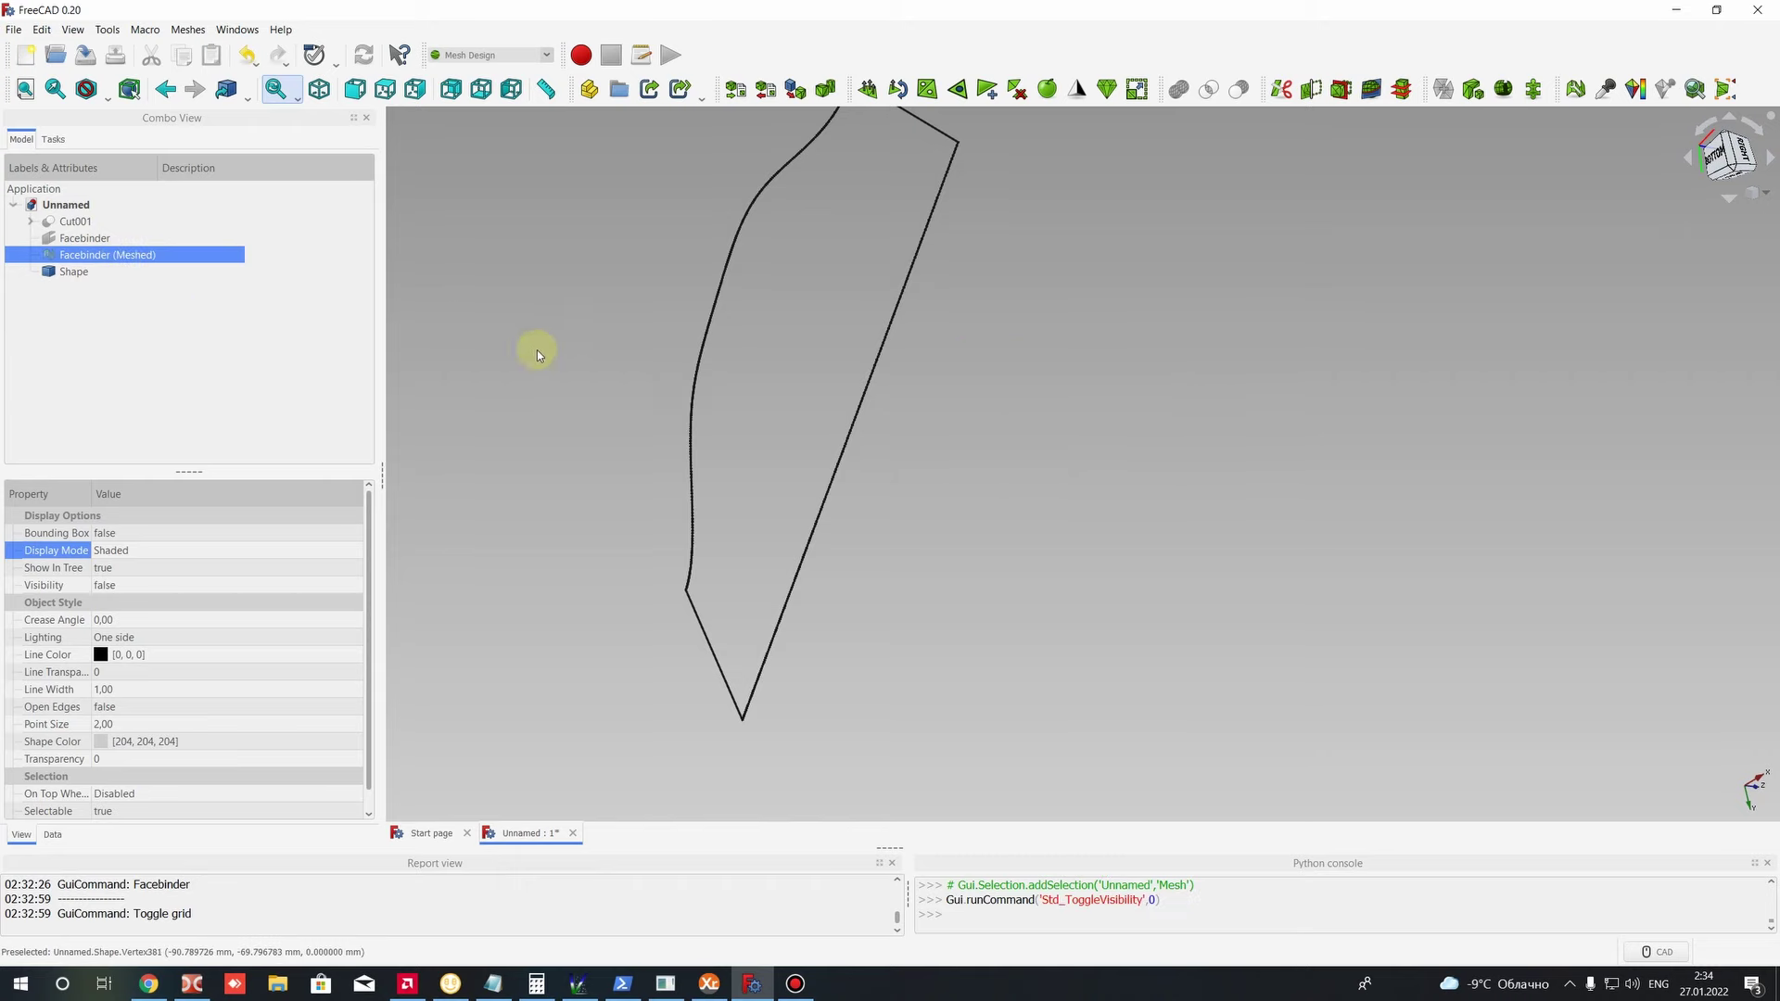
middle_drag(687, 371, 936, 352)
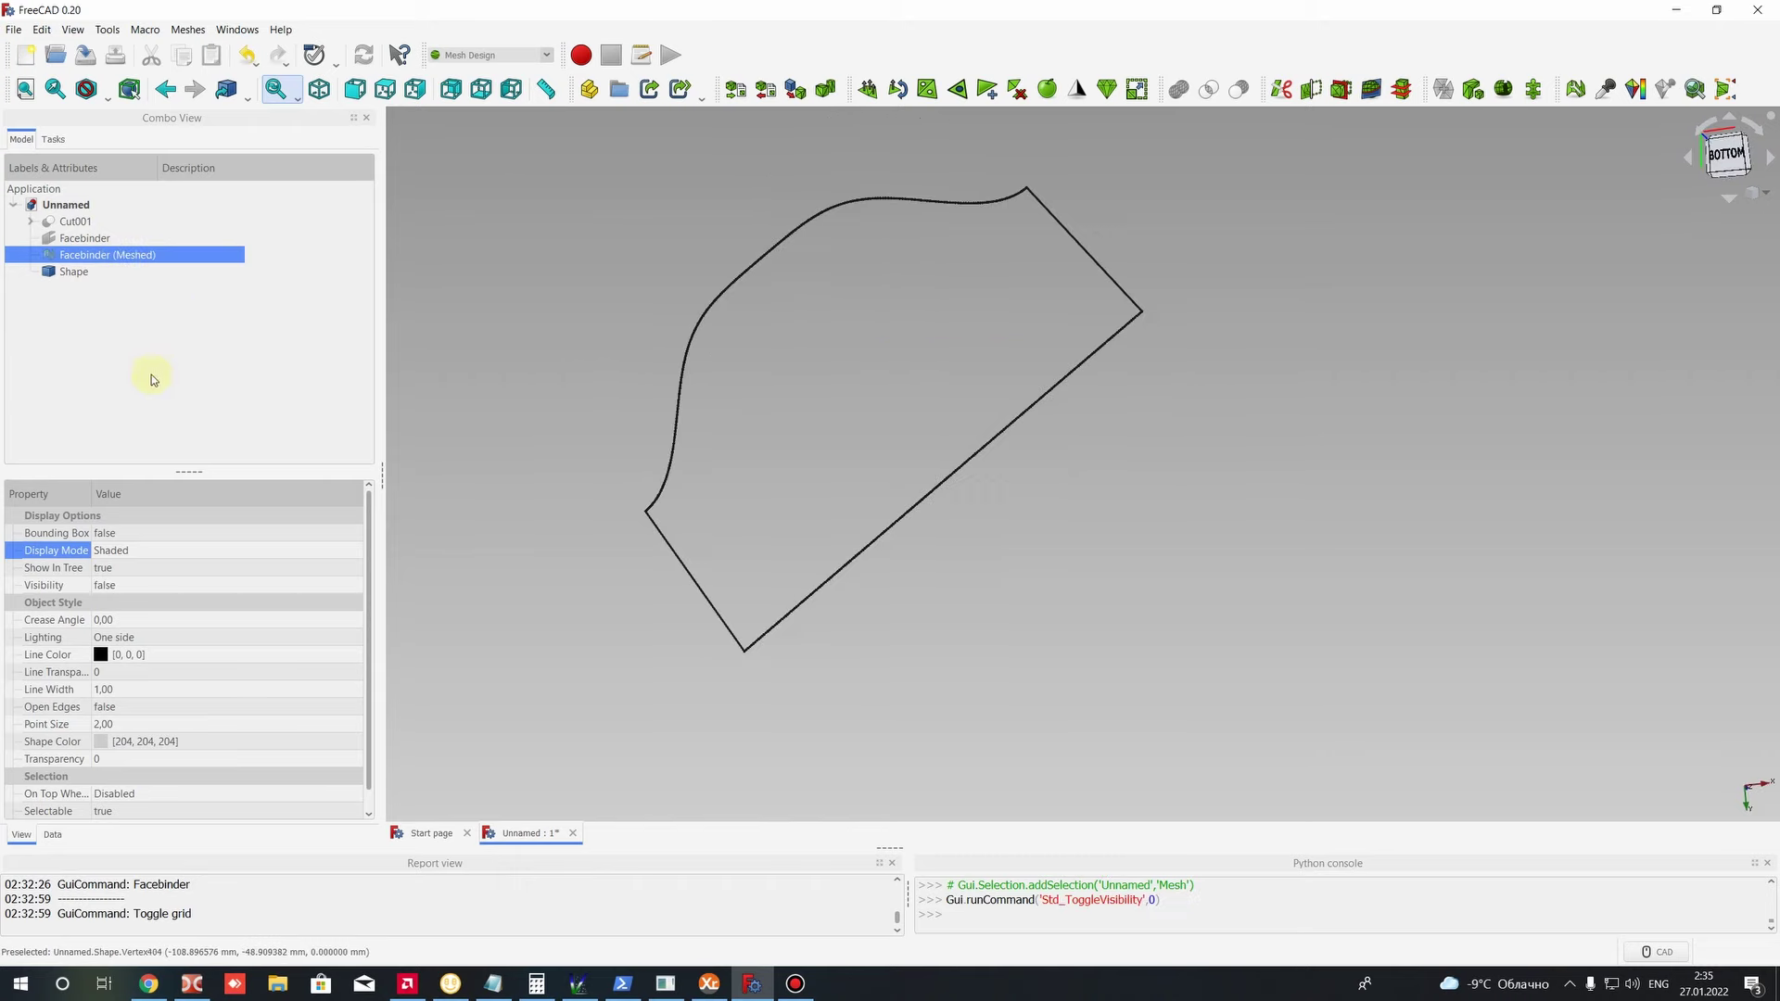
click(71, 272)
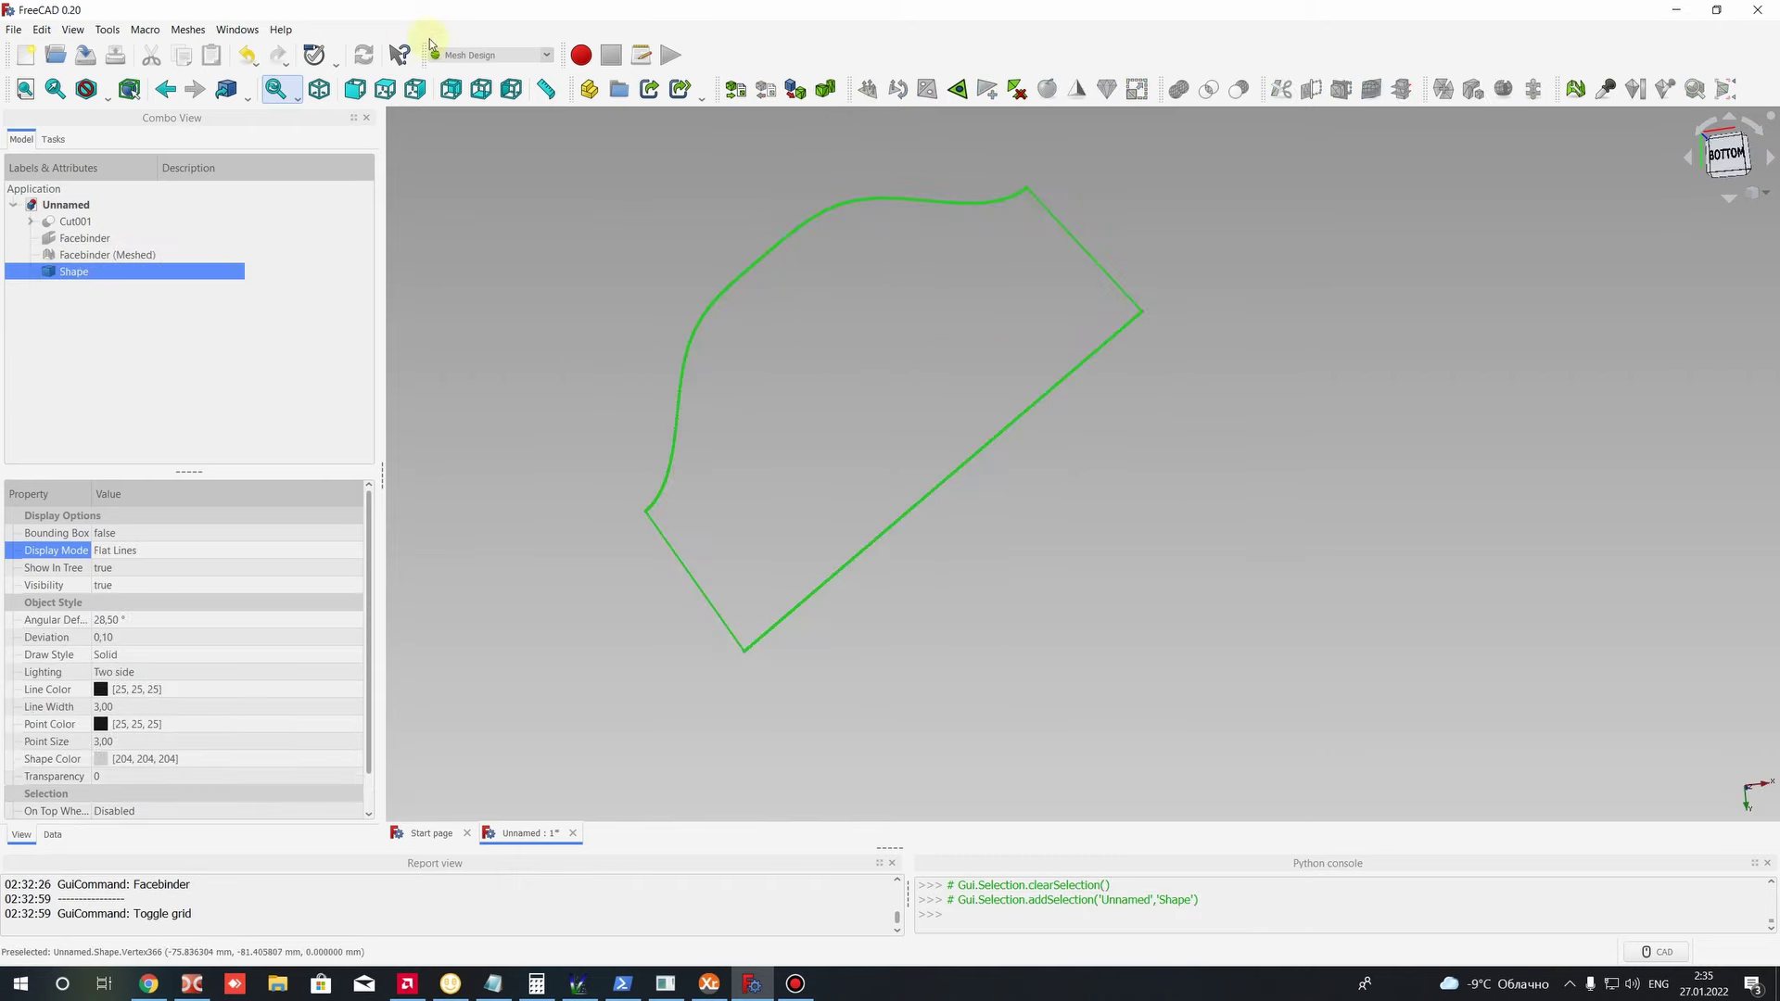
Step: Activate the Part workbench and select the unwrapped Shape in the tree
click(489, 54)
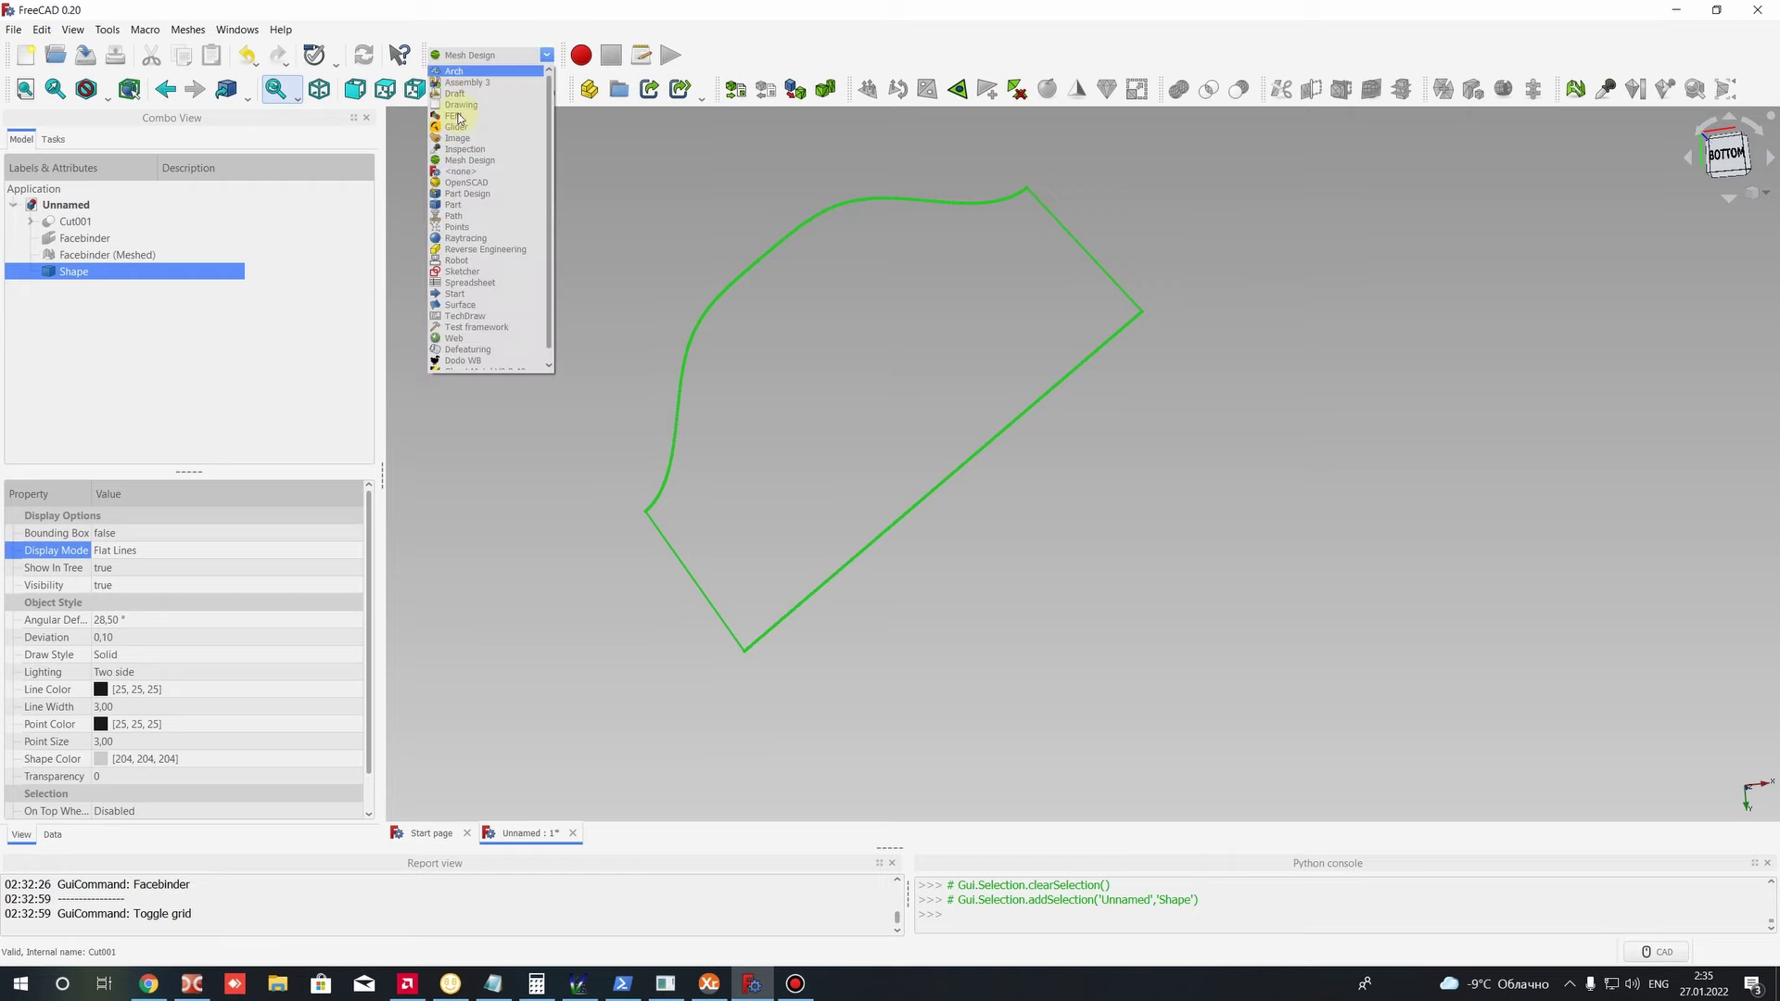
click(458, 205)
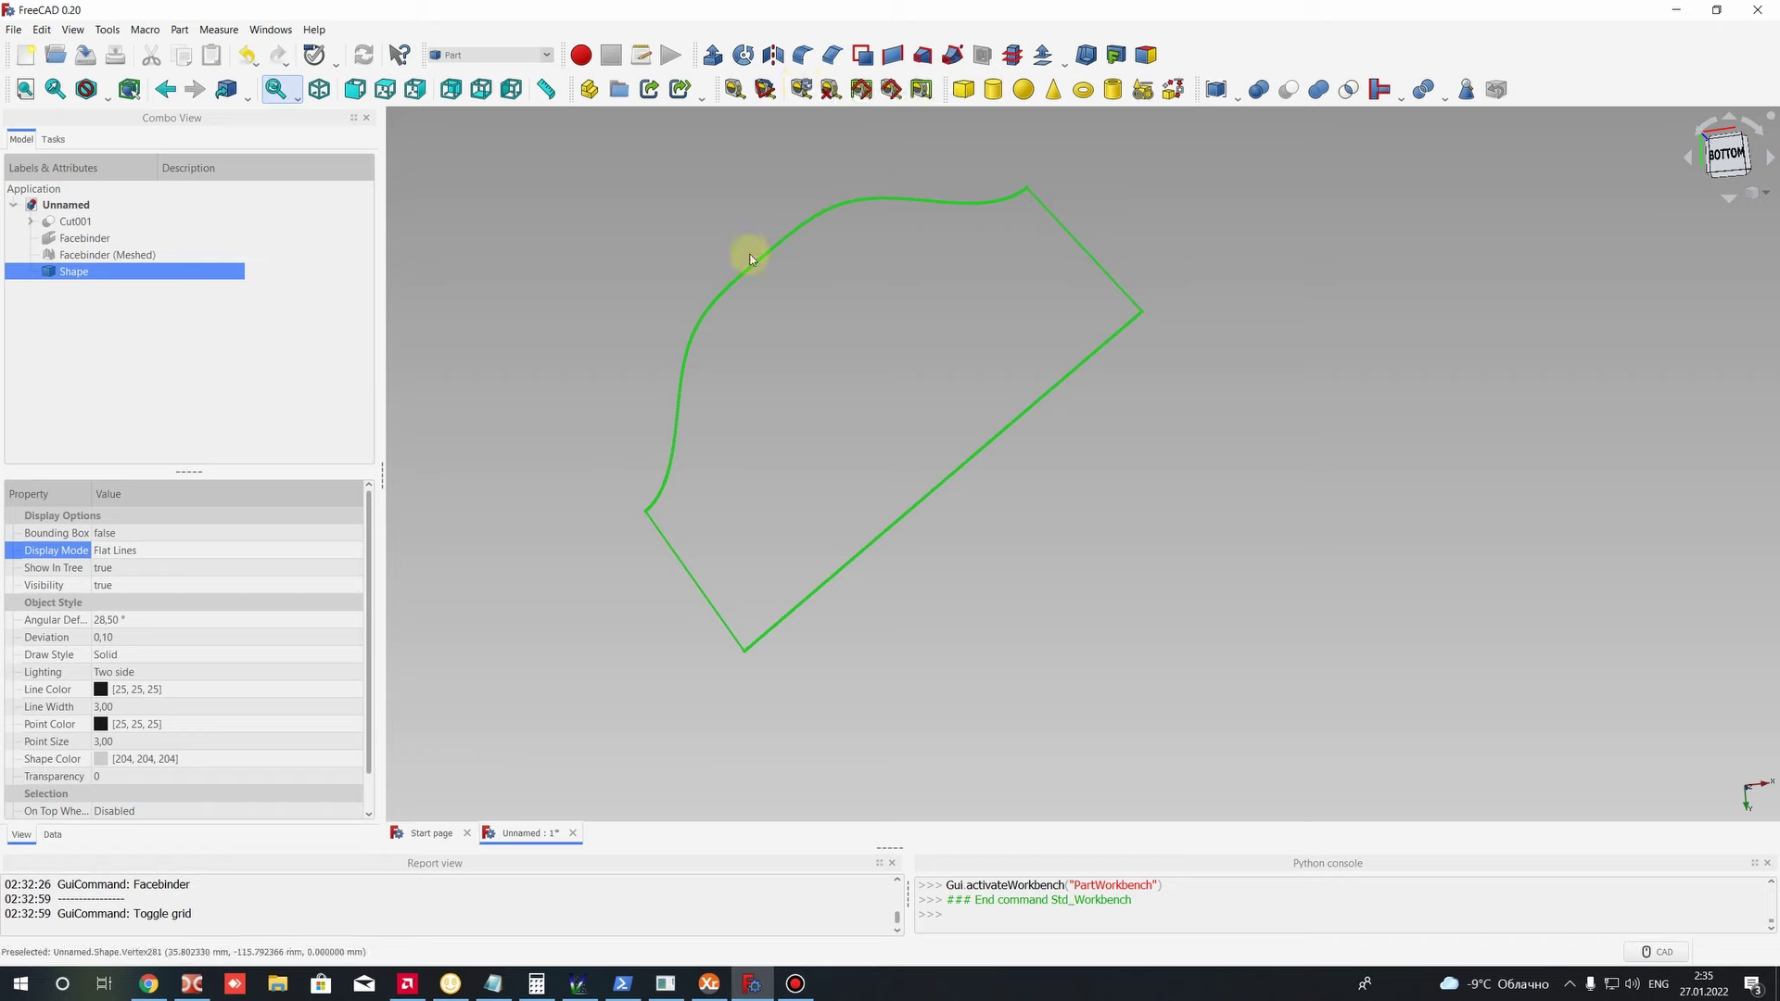
click(687, 251)
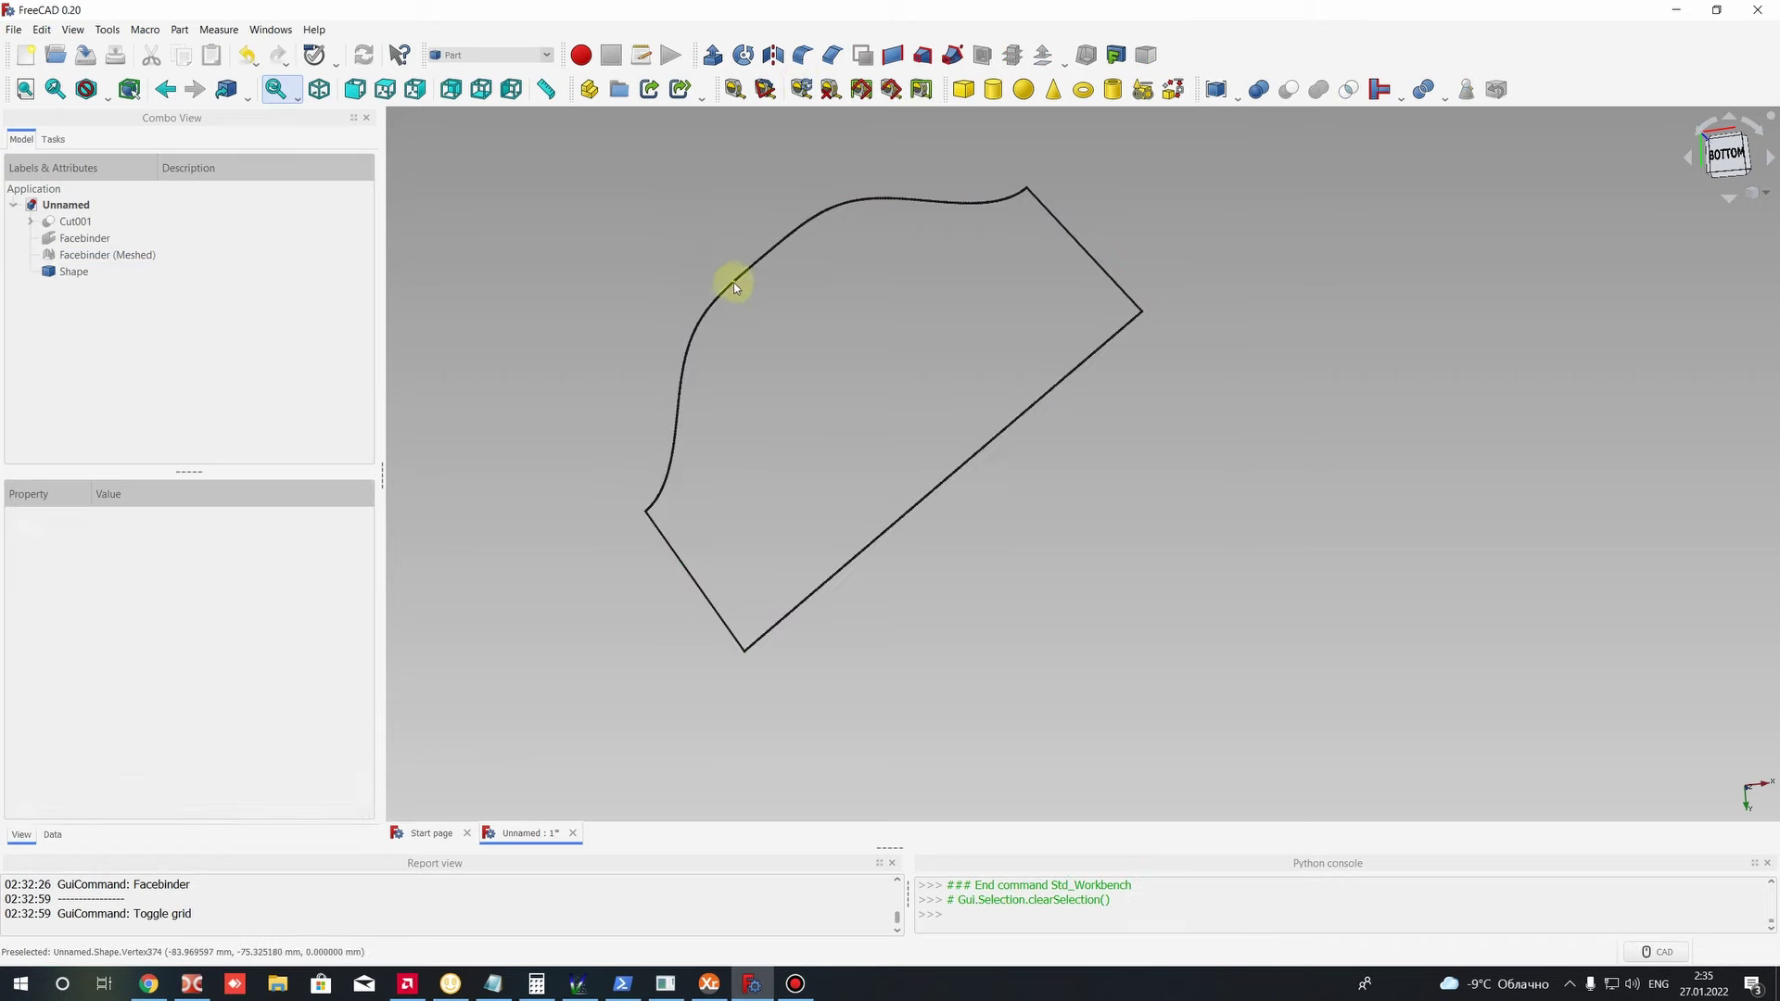
click(73, 277)
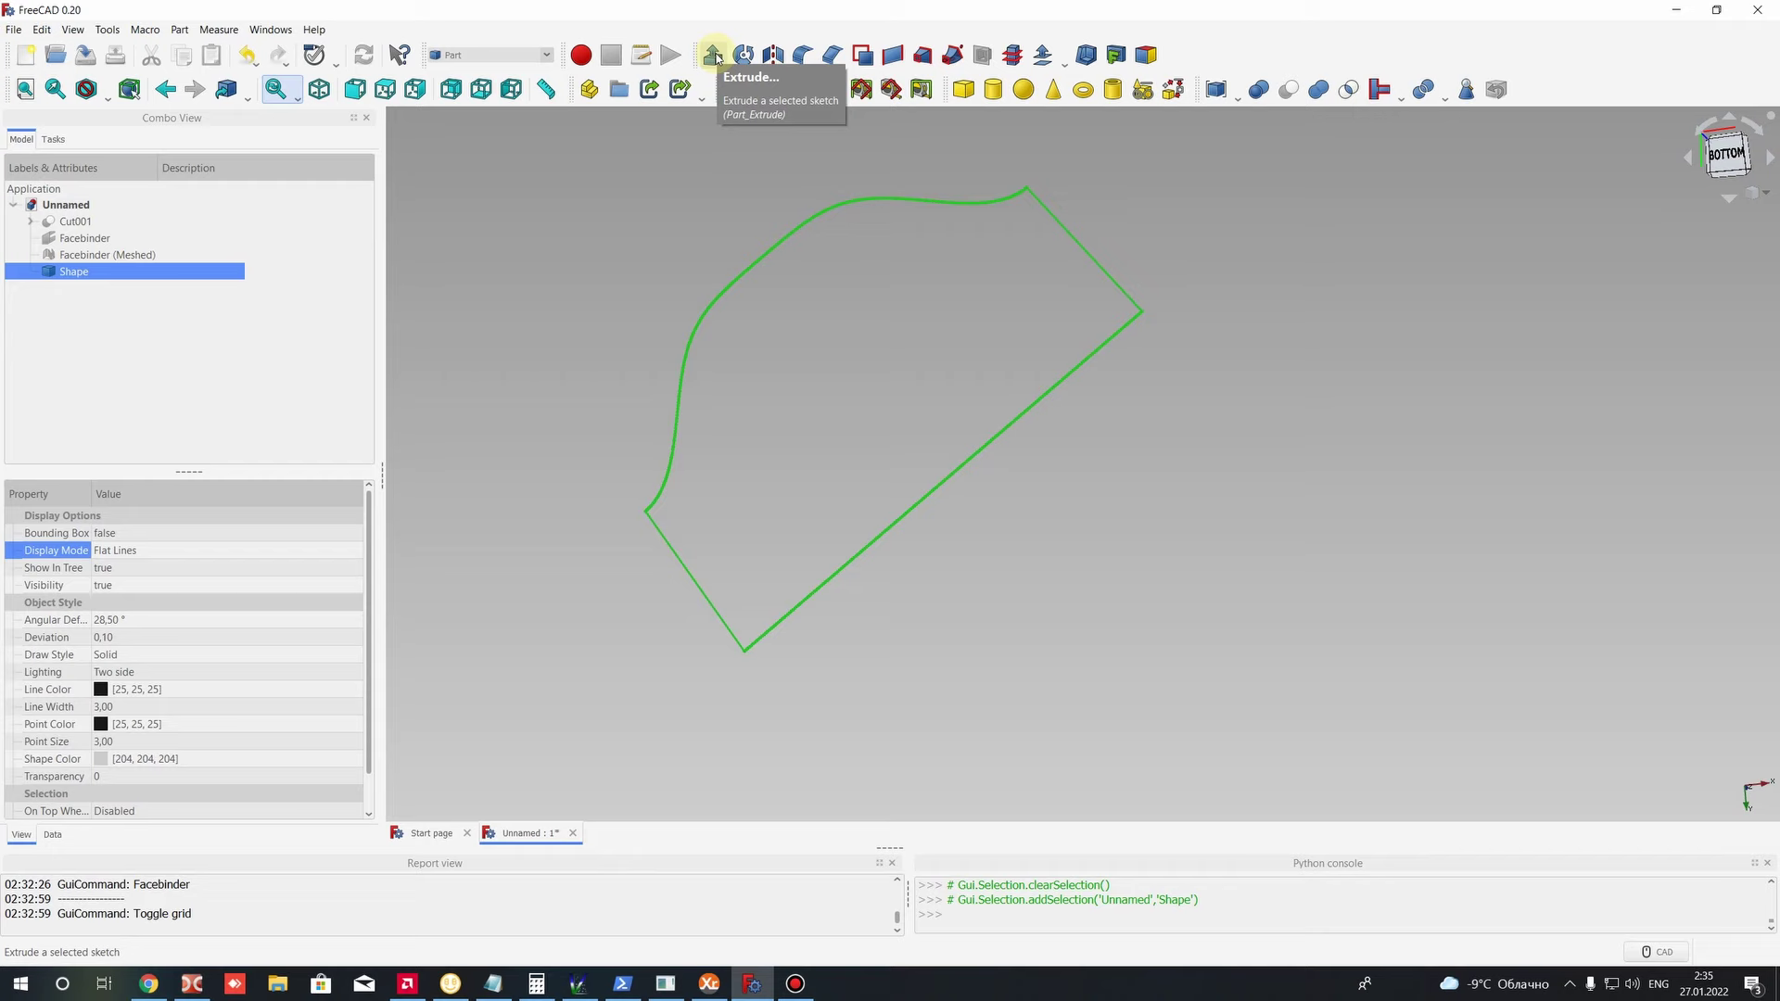
Step: Extrude the Shape 2 mm along its normal as a solid Extrude
click(713, 55)
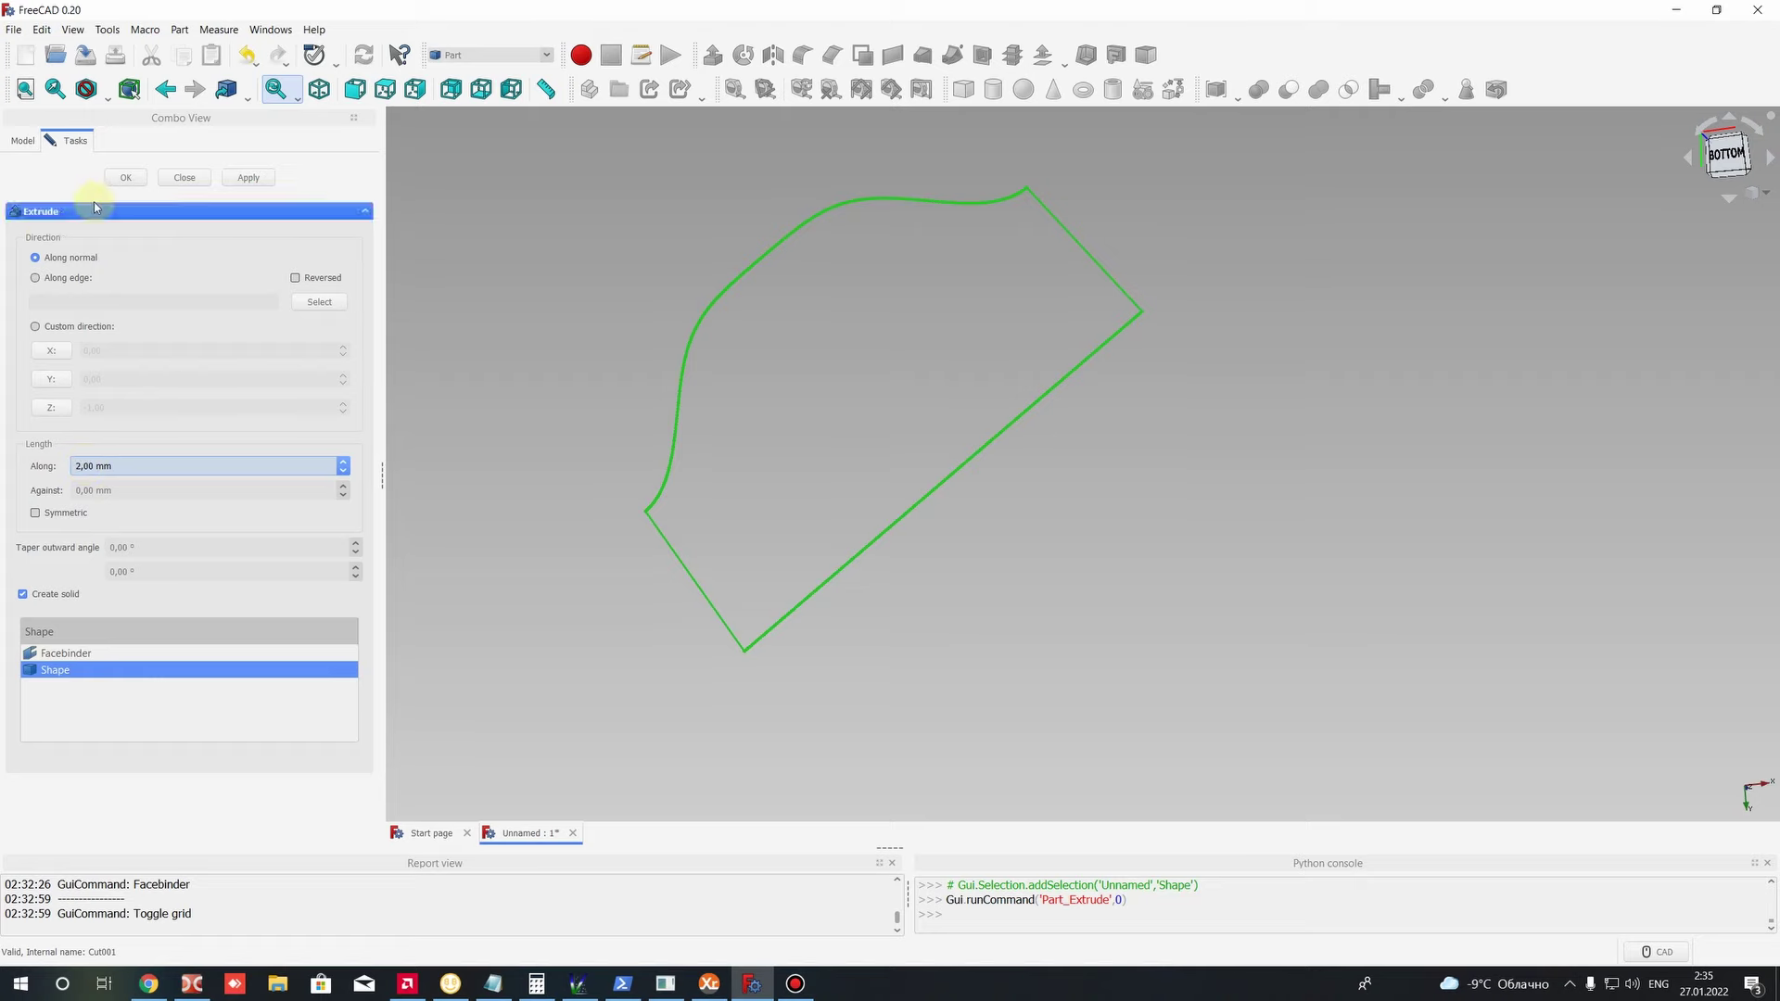
click(125, 179)
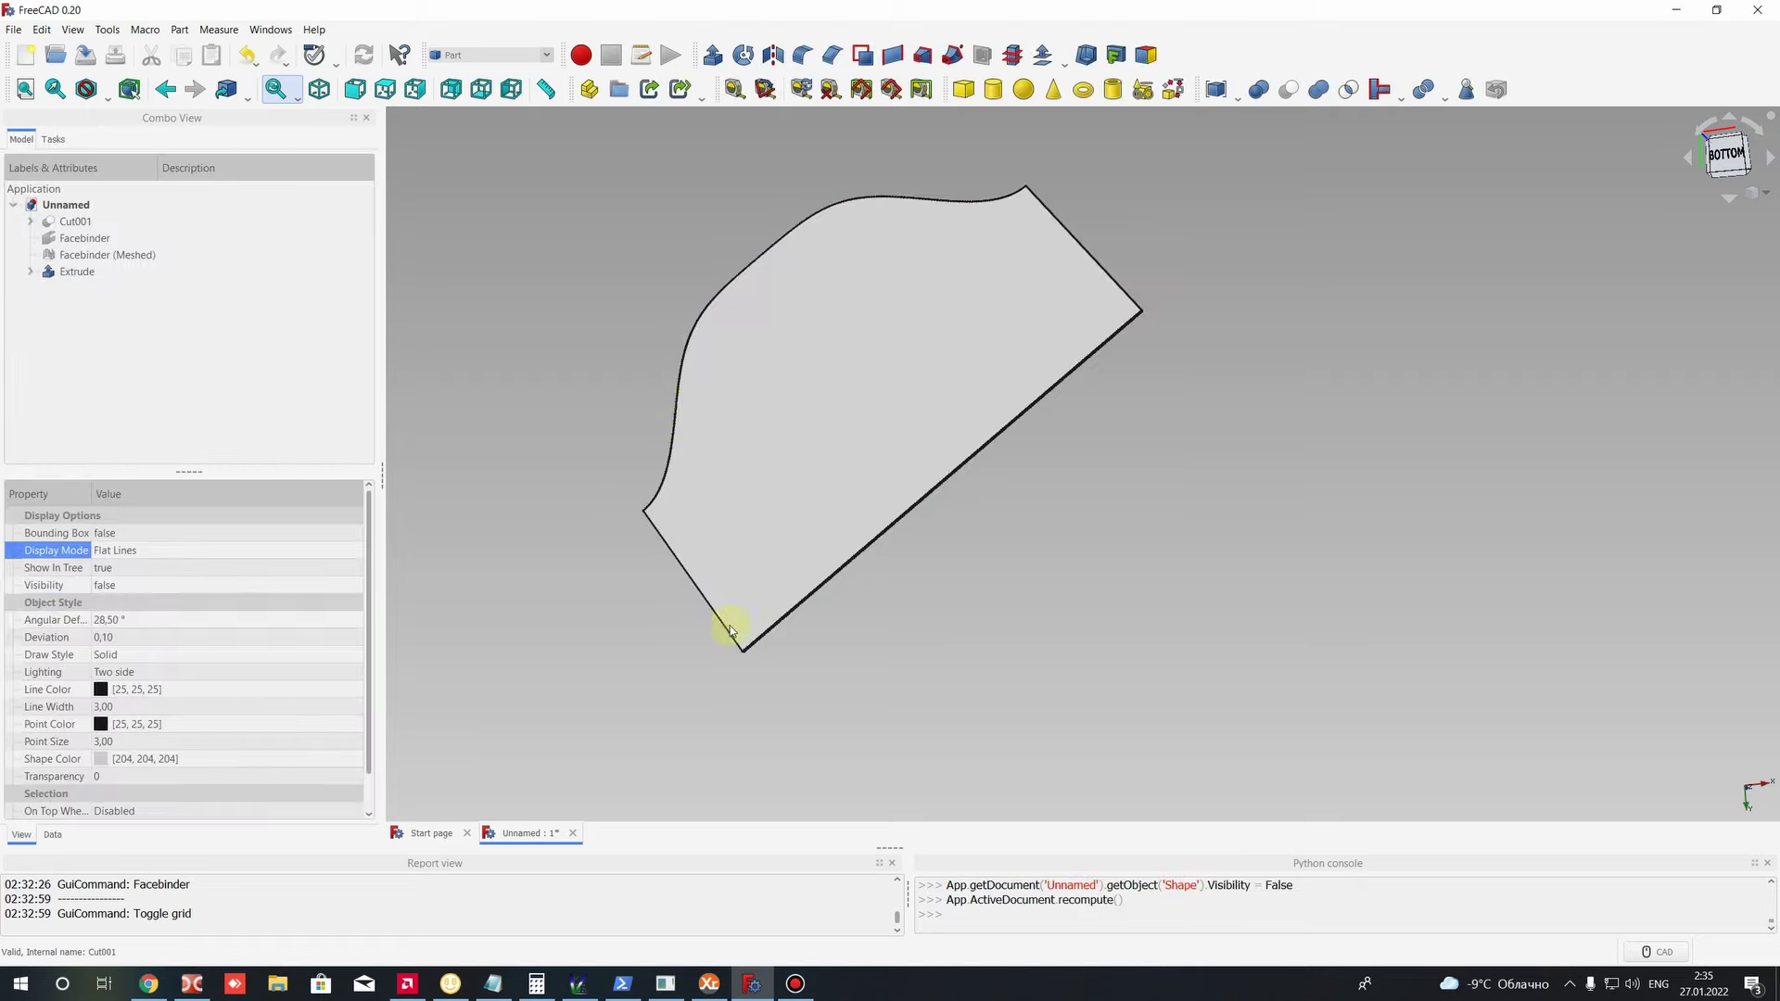
middle_drag(965, 615, 851, 513)
scroll(822, 509, up, 3)
click(834, 505)
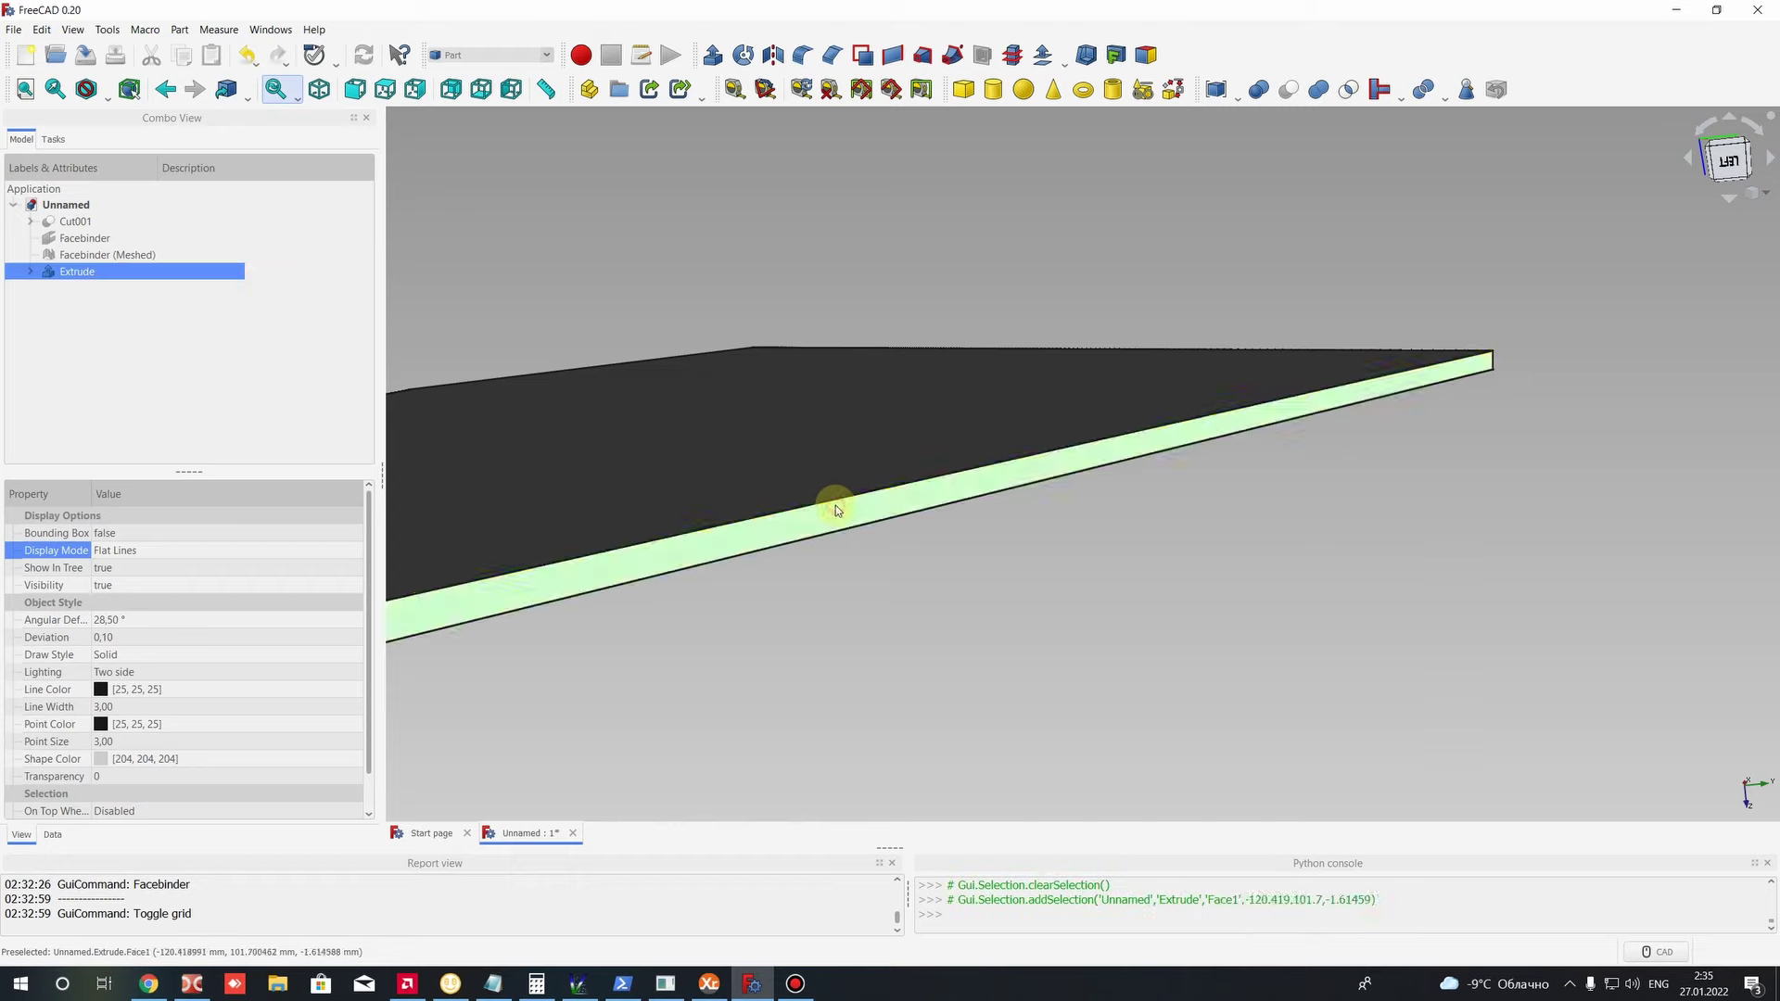
scroll(719, 509, down, 3)
scroll(732, 509, up, 5)
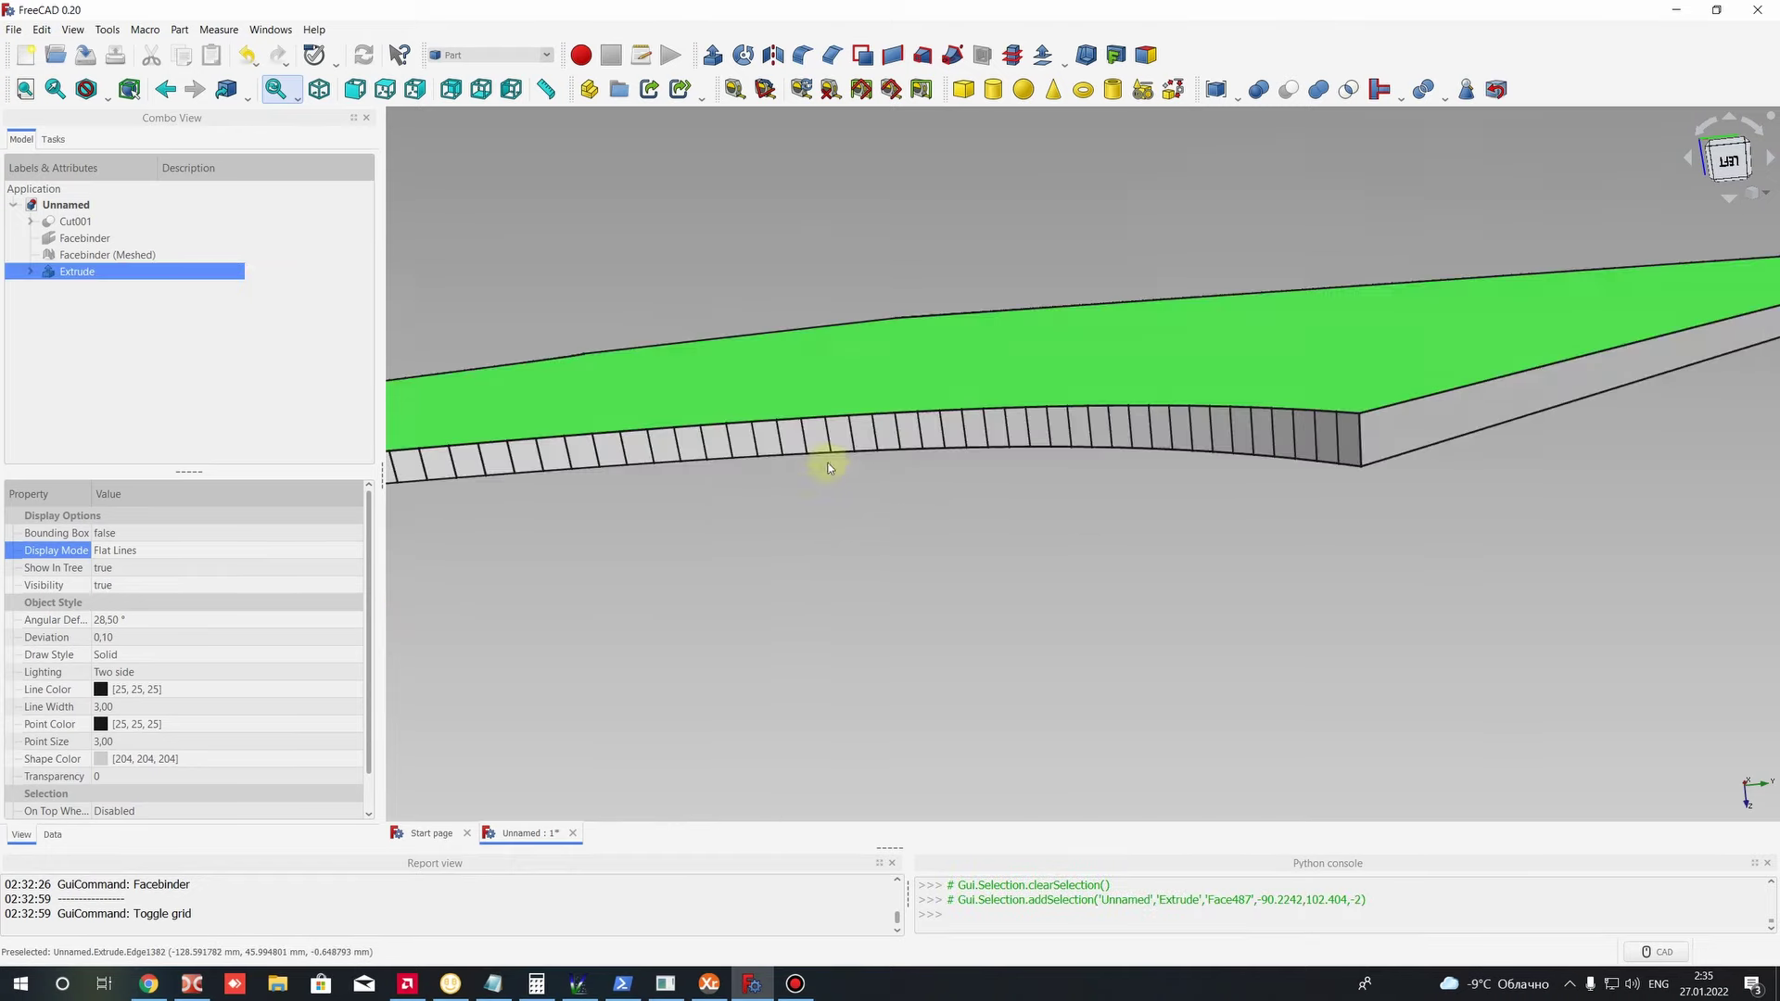
scroll(1019, 445, down, 5)
middle_drag(955, 475, 1084, 541)
scroll(1037, 386, up, 3)
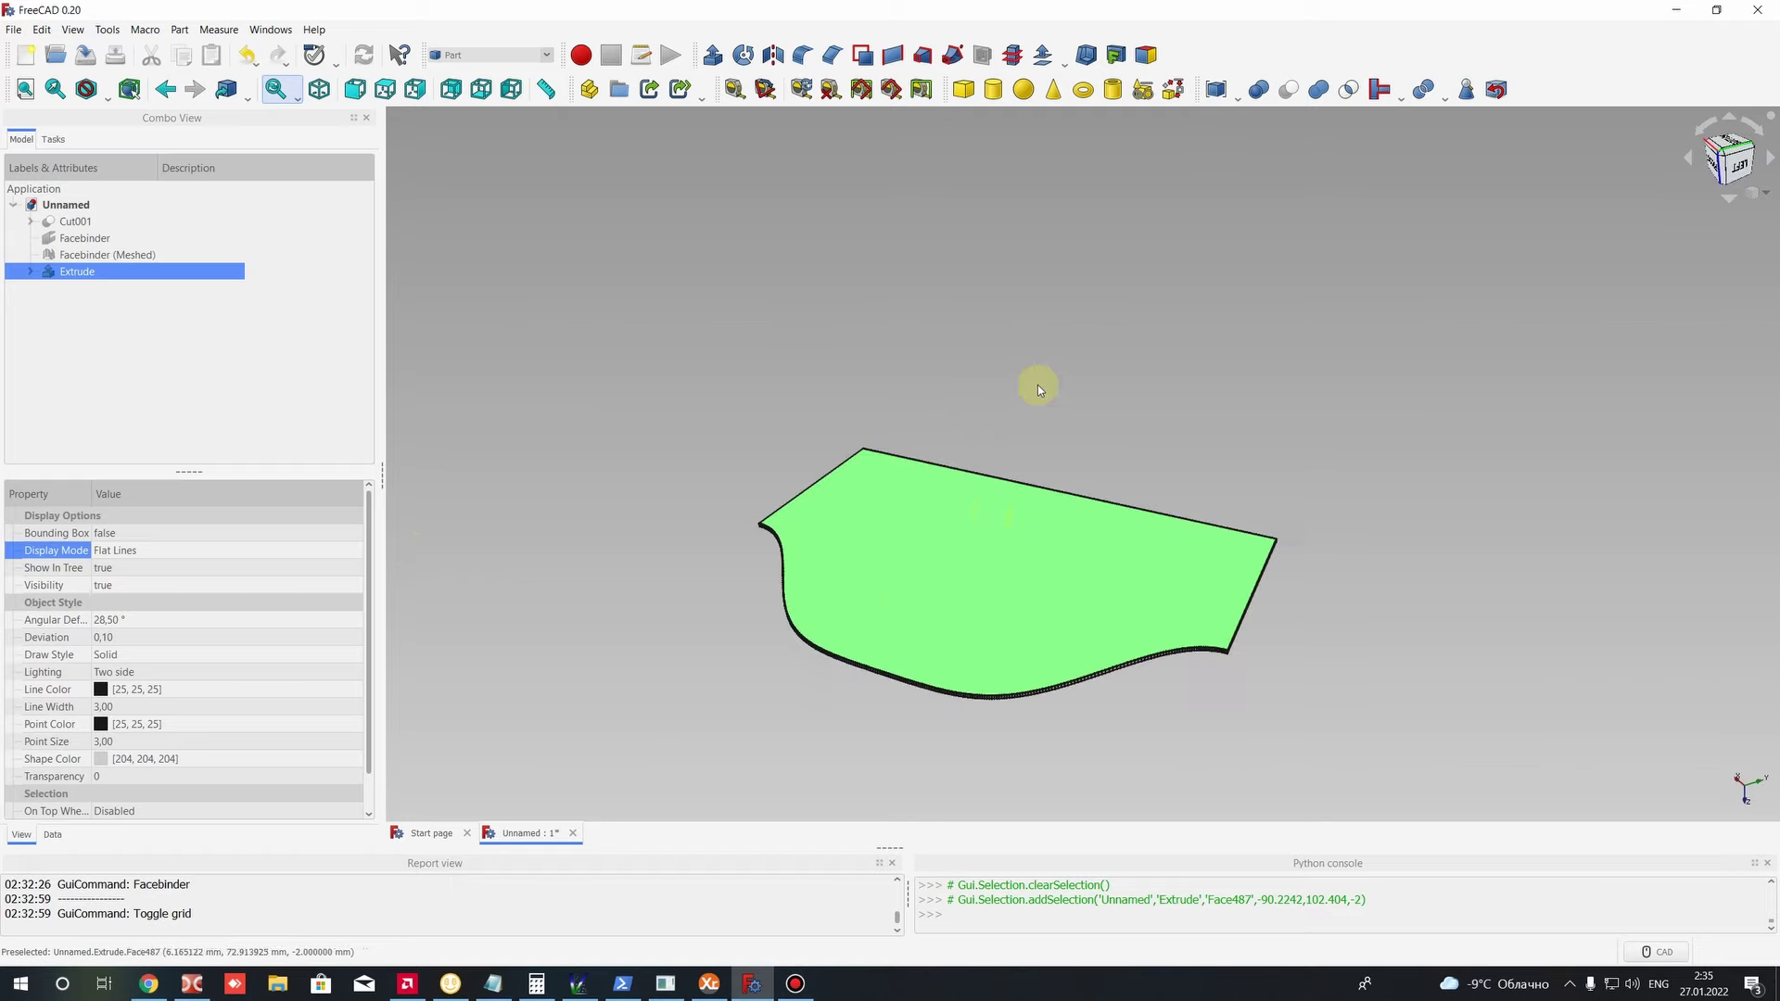
middle_drag(930, 568, 954, 366)
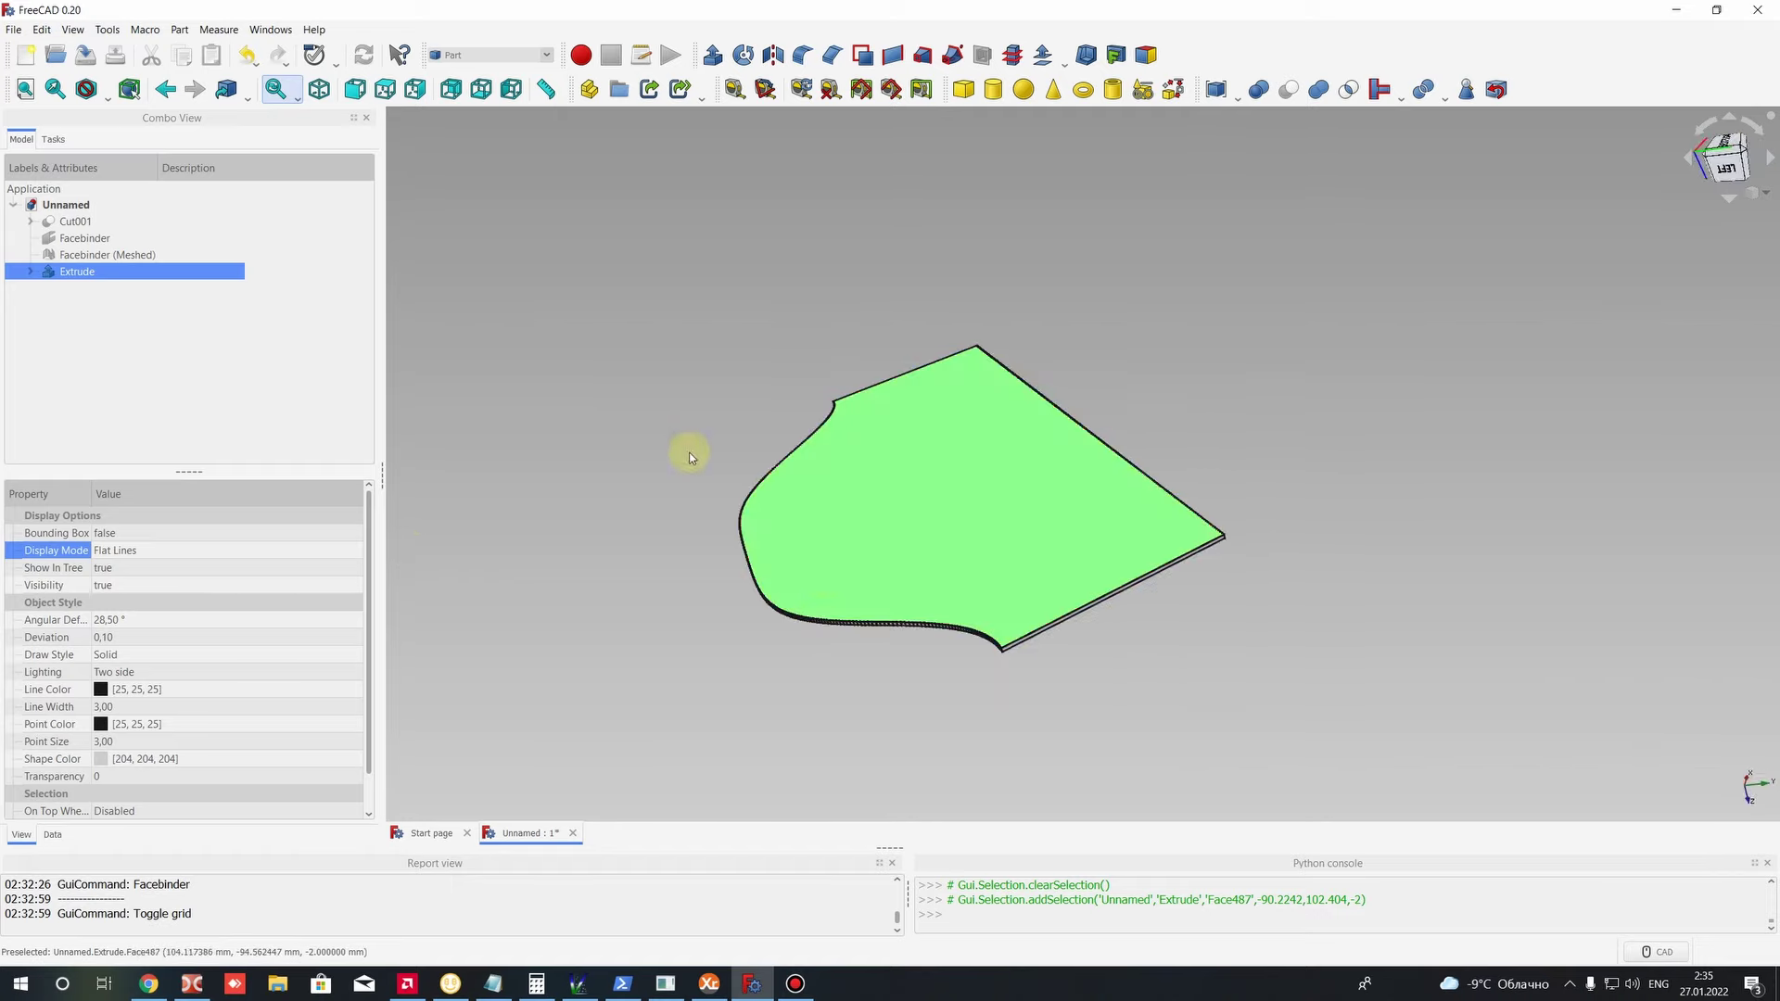
scroll(910, 615, up, 5)
scroll(1148, 584, down, 5)
middle_drag(1148, 584, 1073, 354)
scroll(1105, 474, up, 5)
scroll(1105, 473, down, 5)
scroll(1105, 649, up, 5)
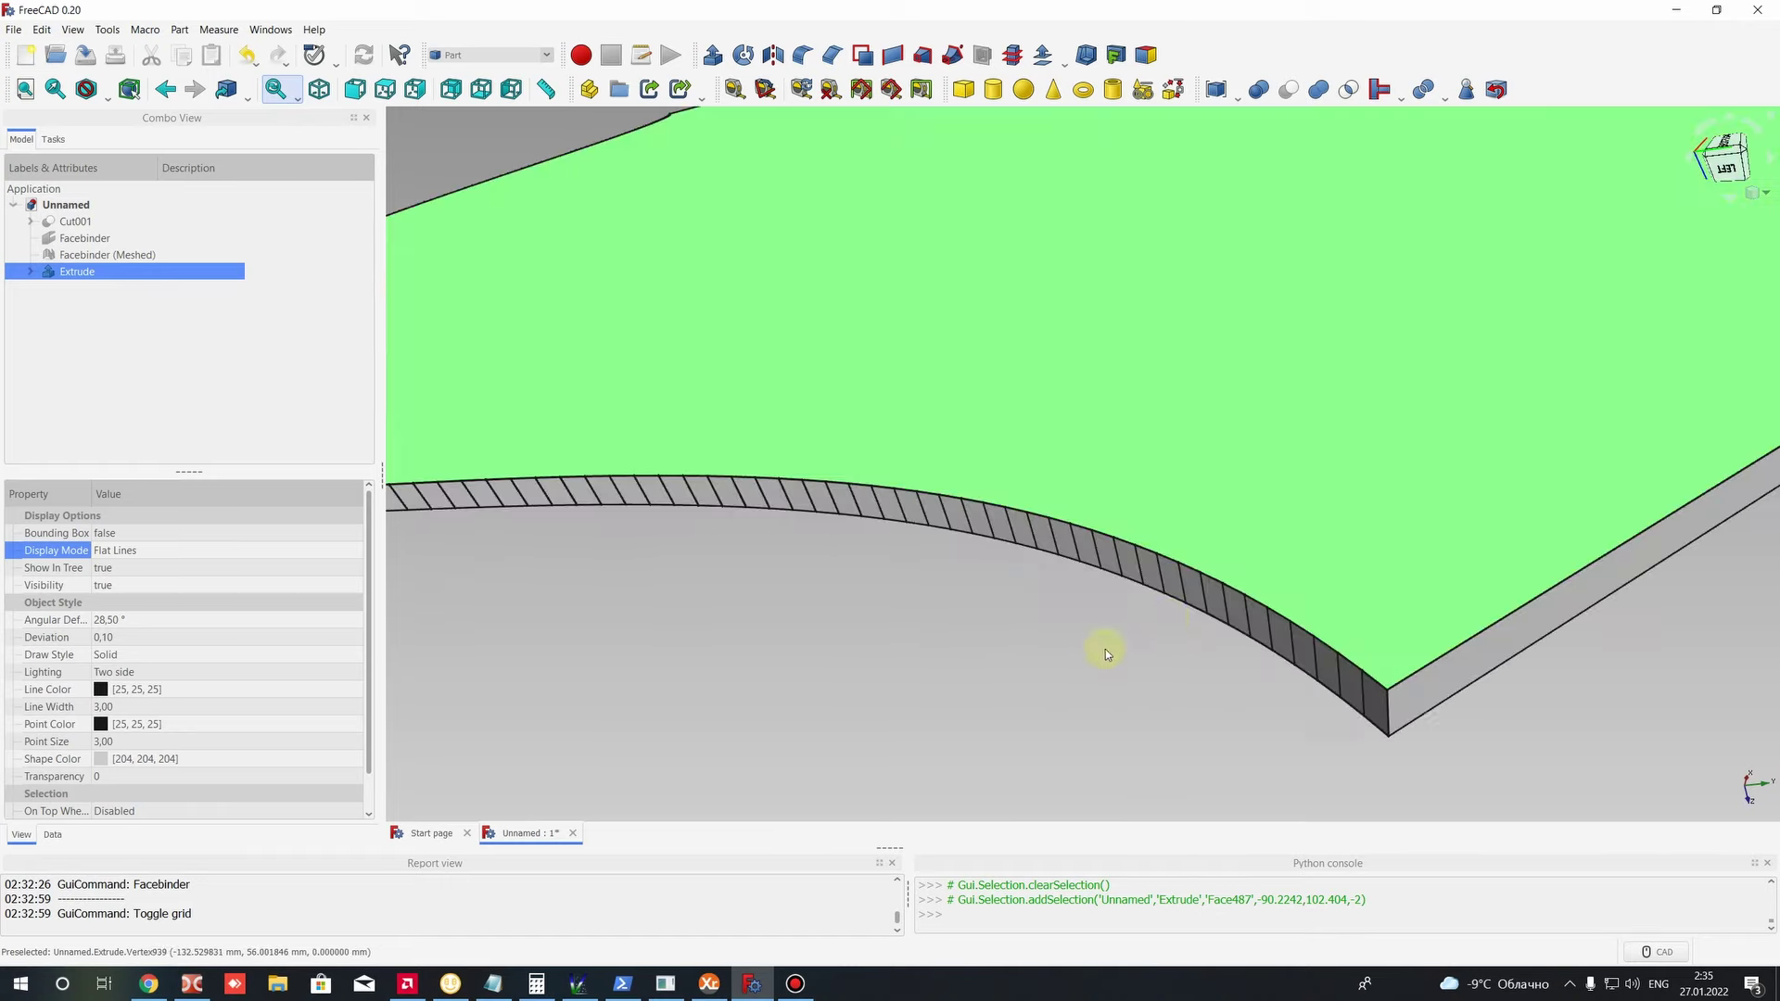
click(1342, 673)
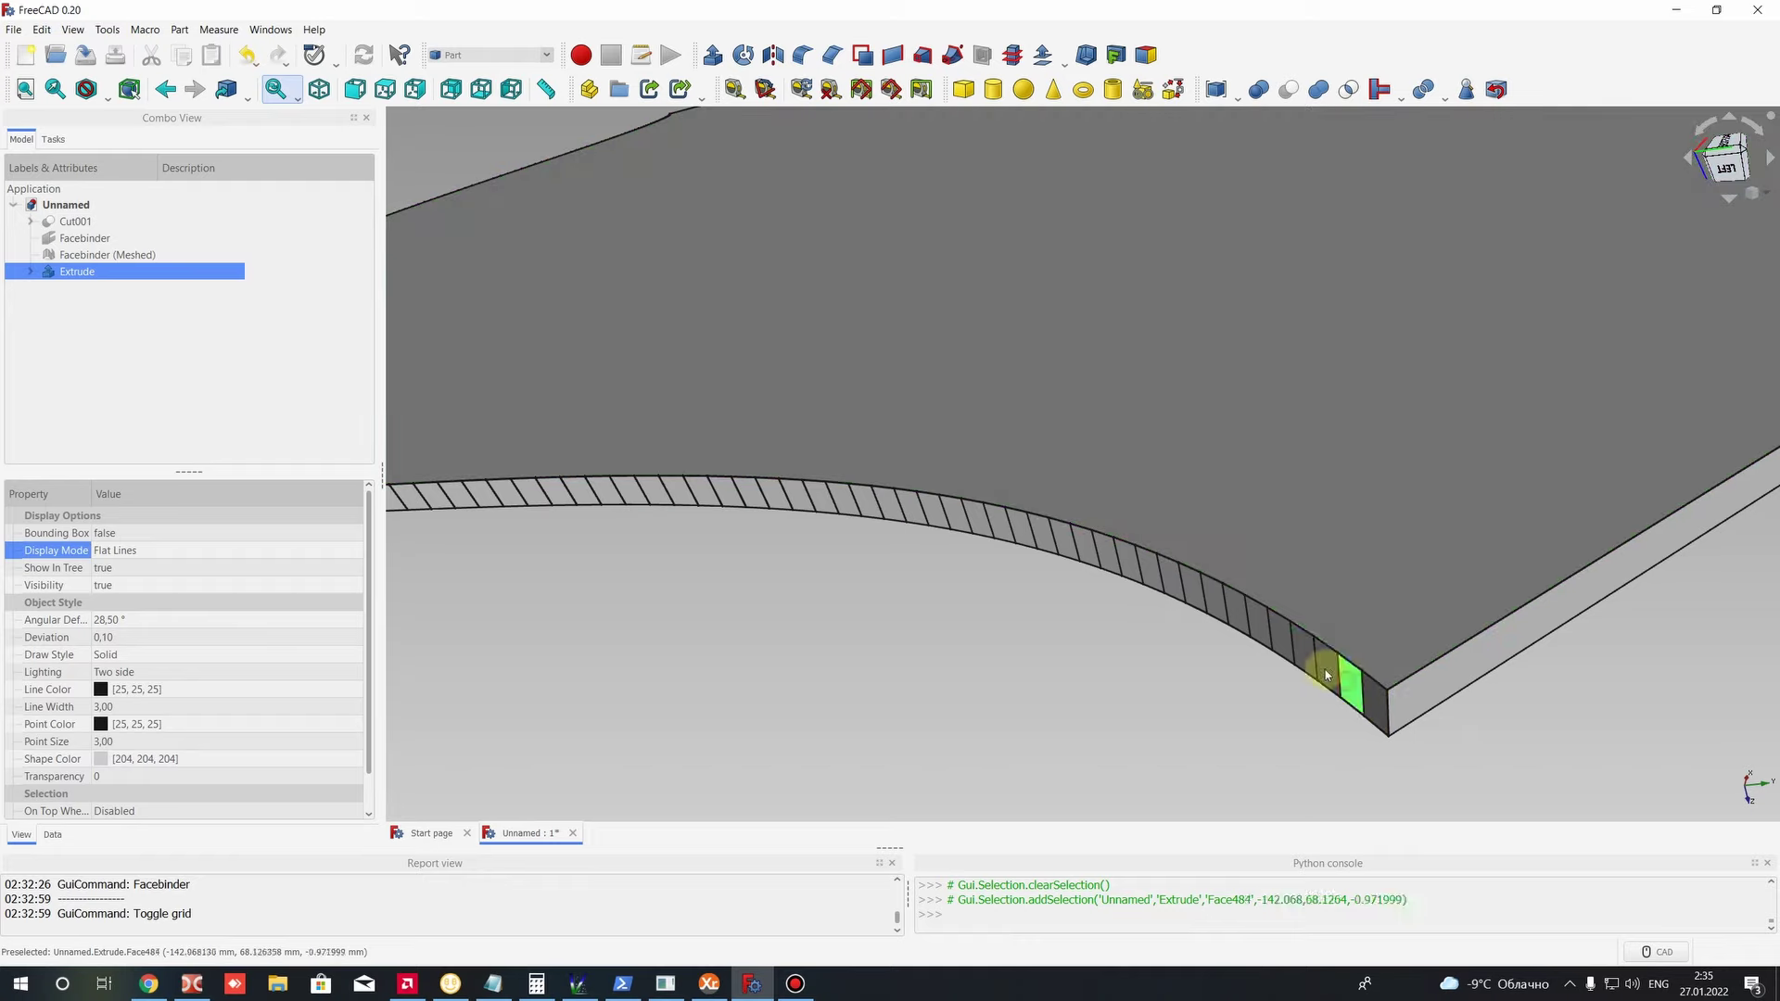
click(1265, 635)
click(1252, 630)
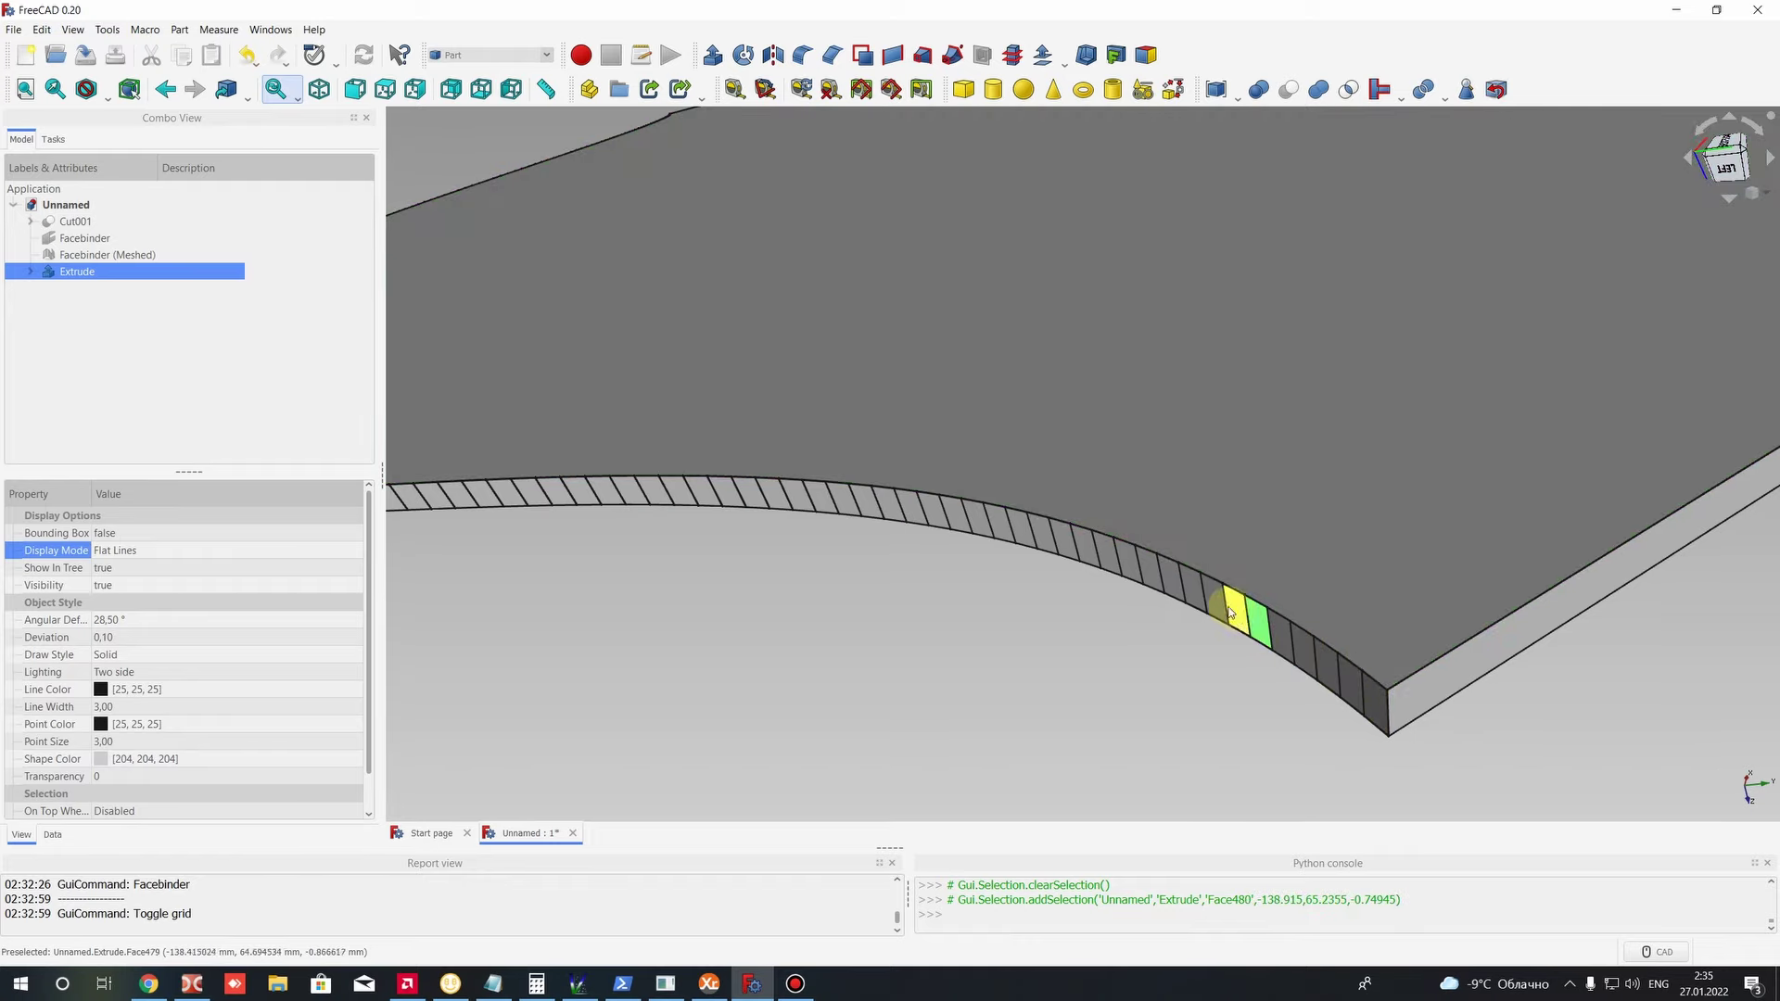
click(1149, 573)
click(1038, 561)
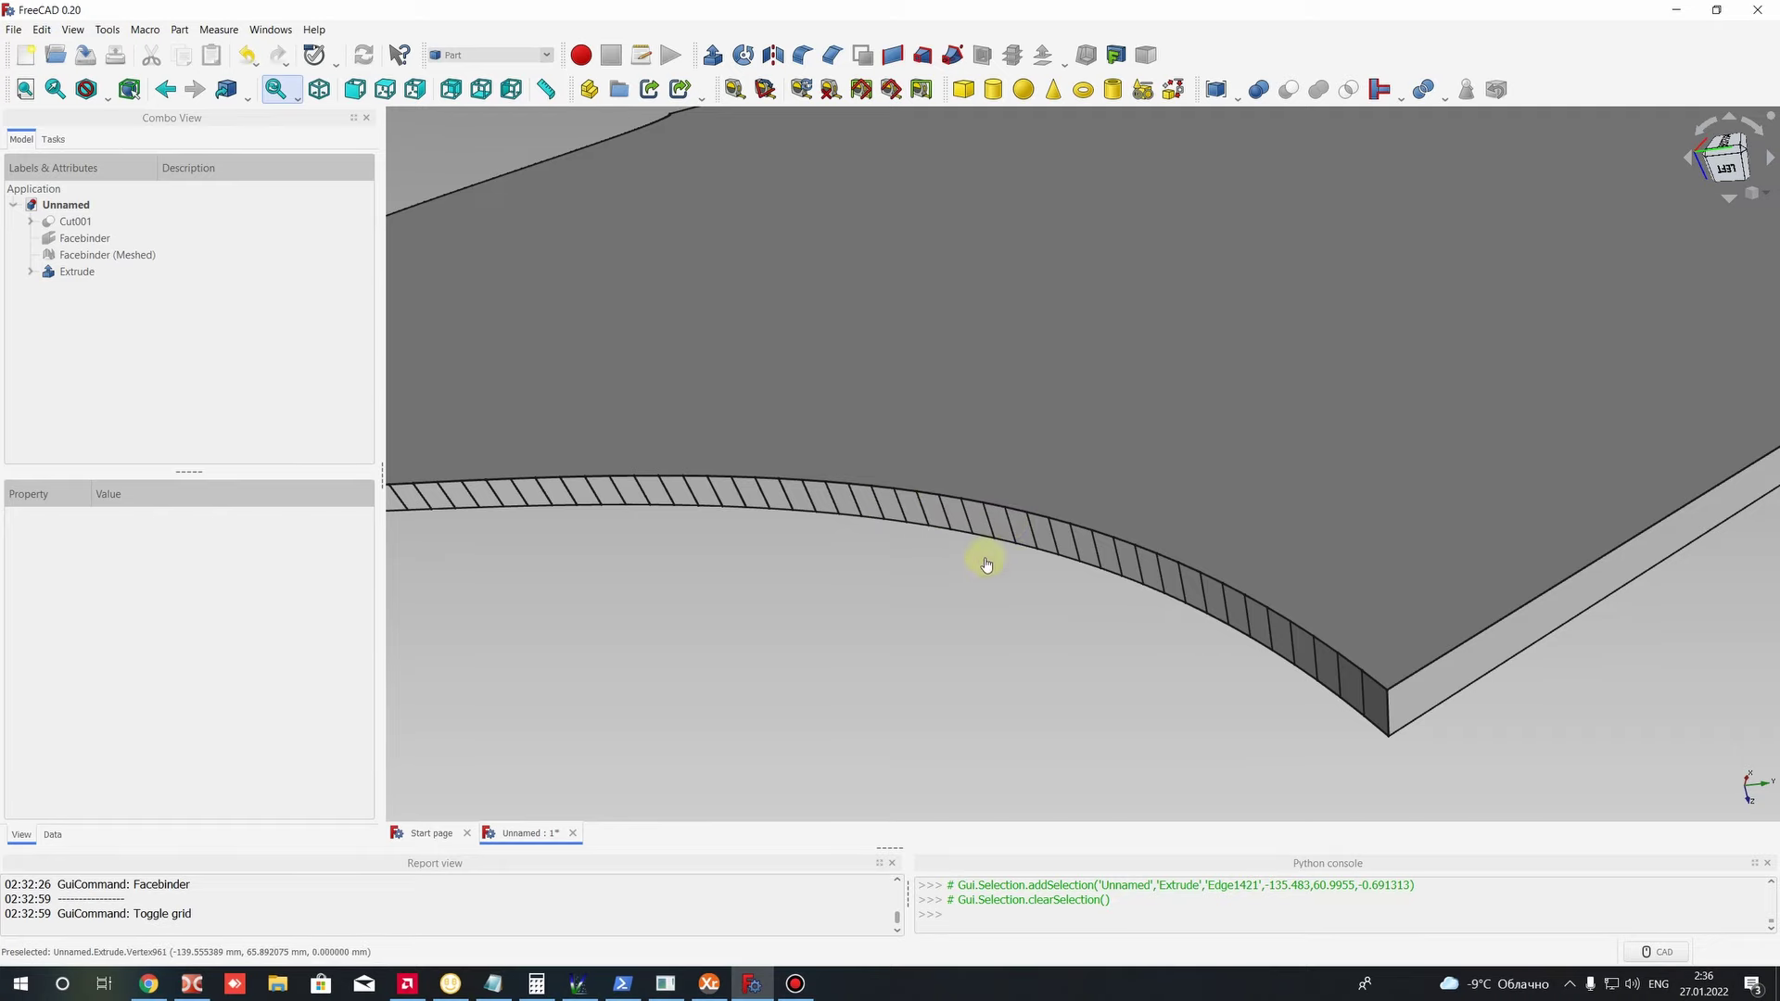
click(720, 541)
click(910, 636)
scroll(910, 636, down, 10)
scroll(966, 616, up, 4)
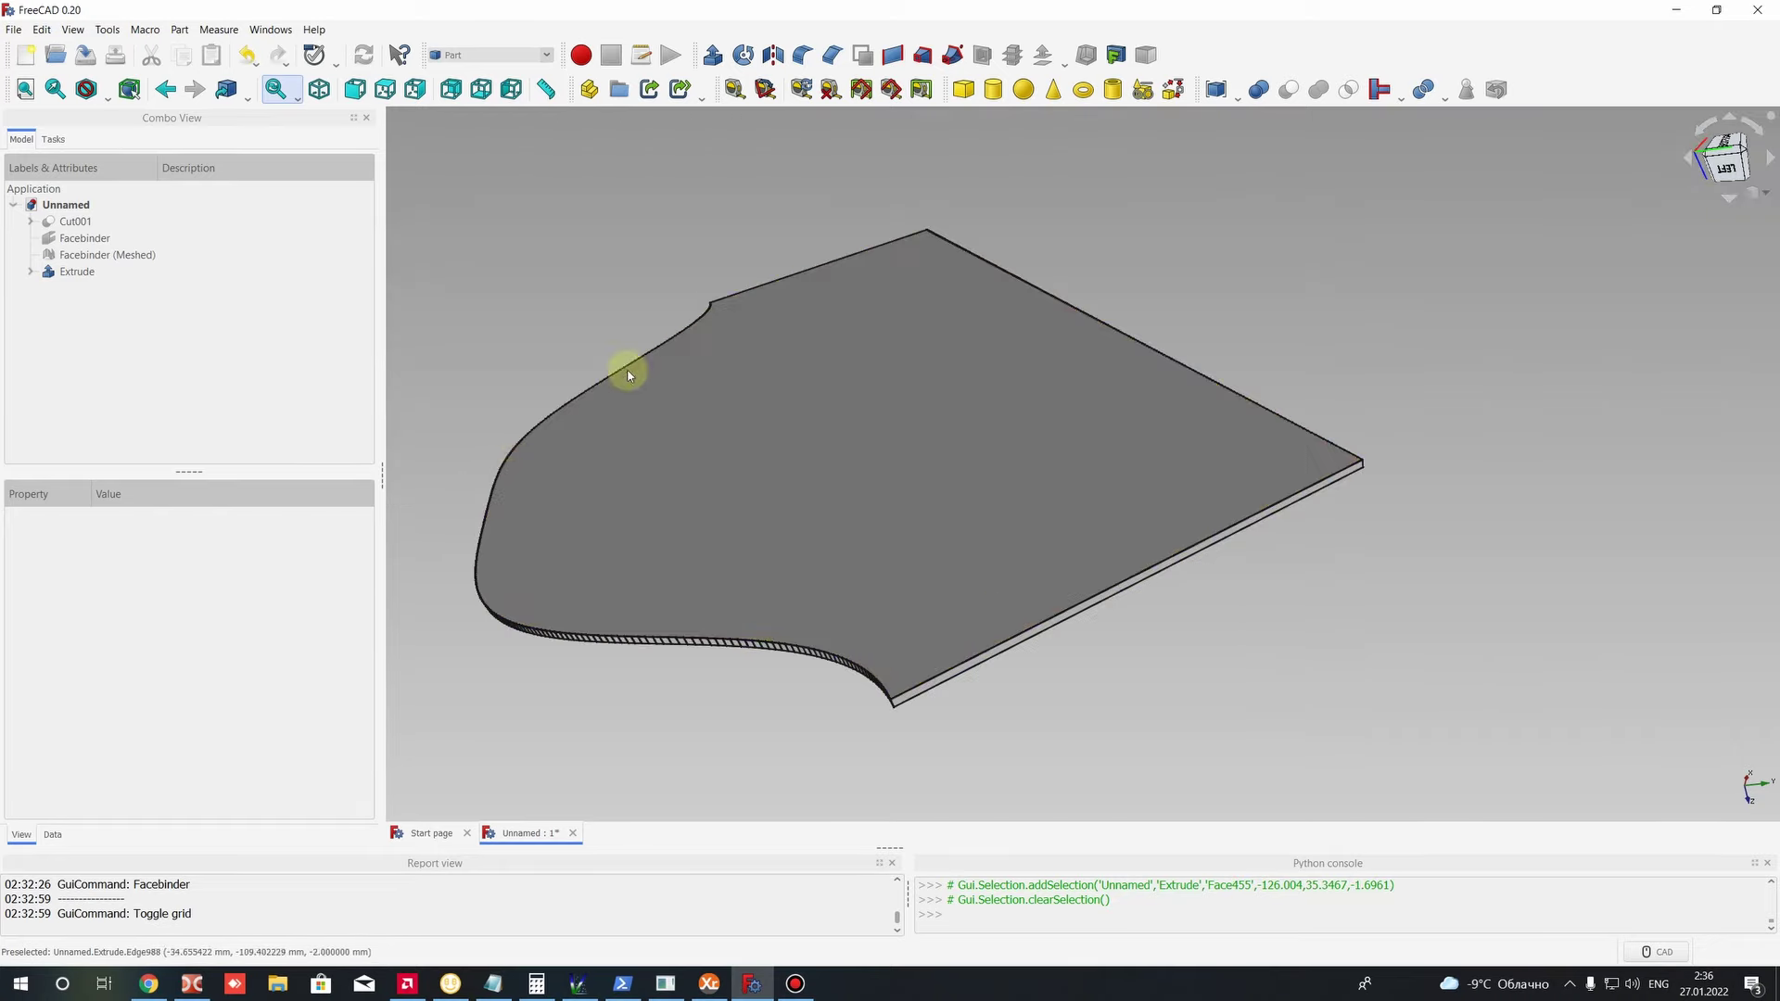
middle_drag(1009, 555, 1073, 615)
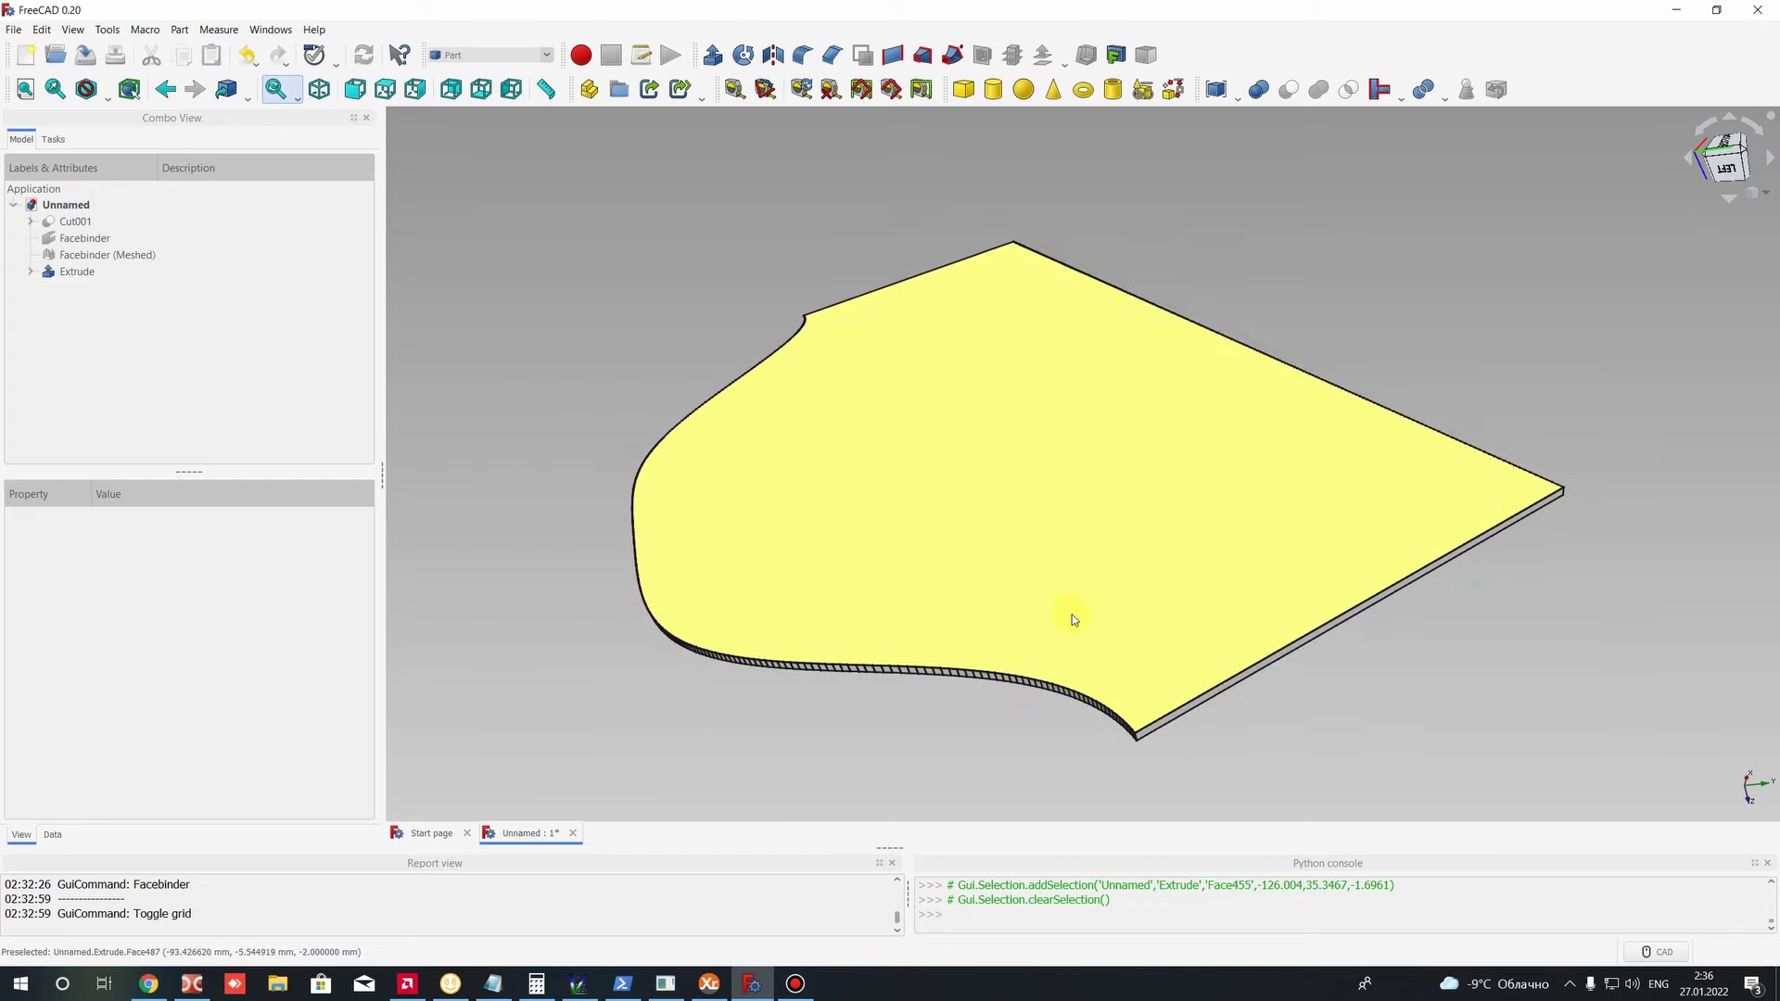
click(77, 272)
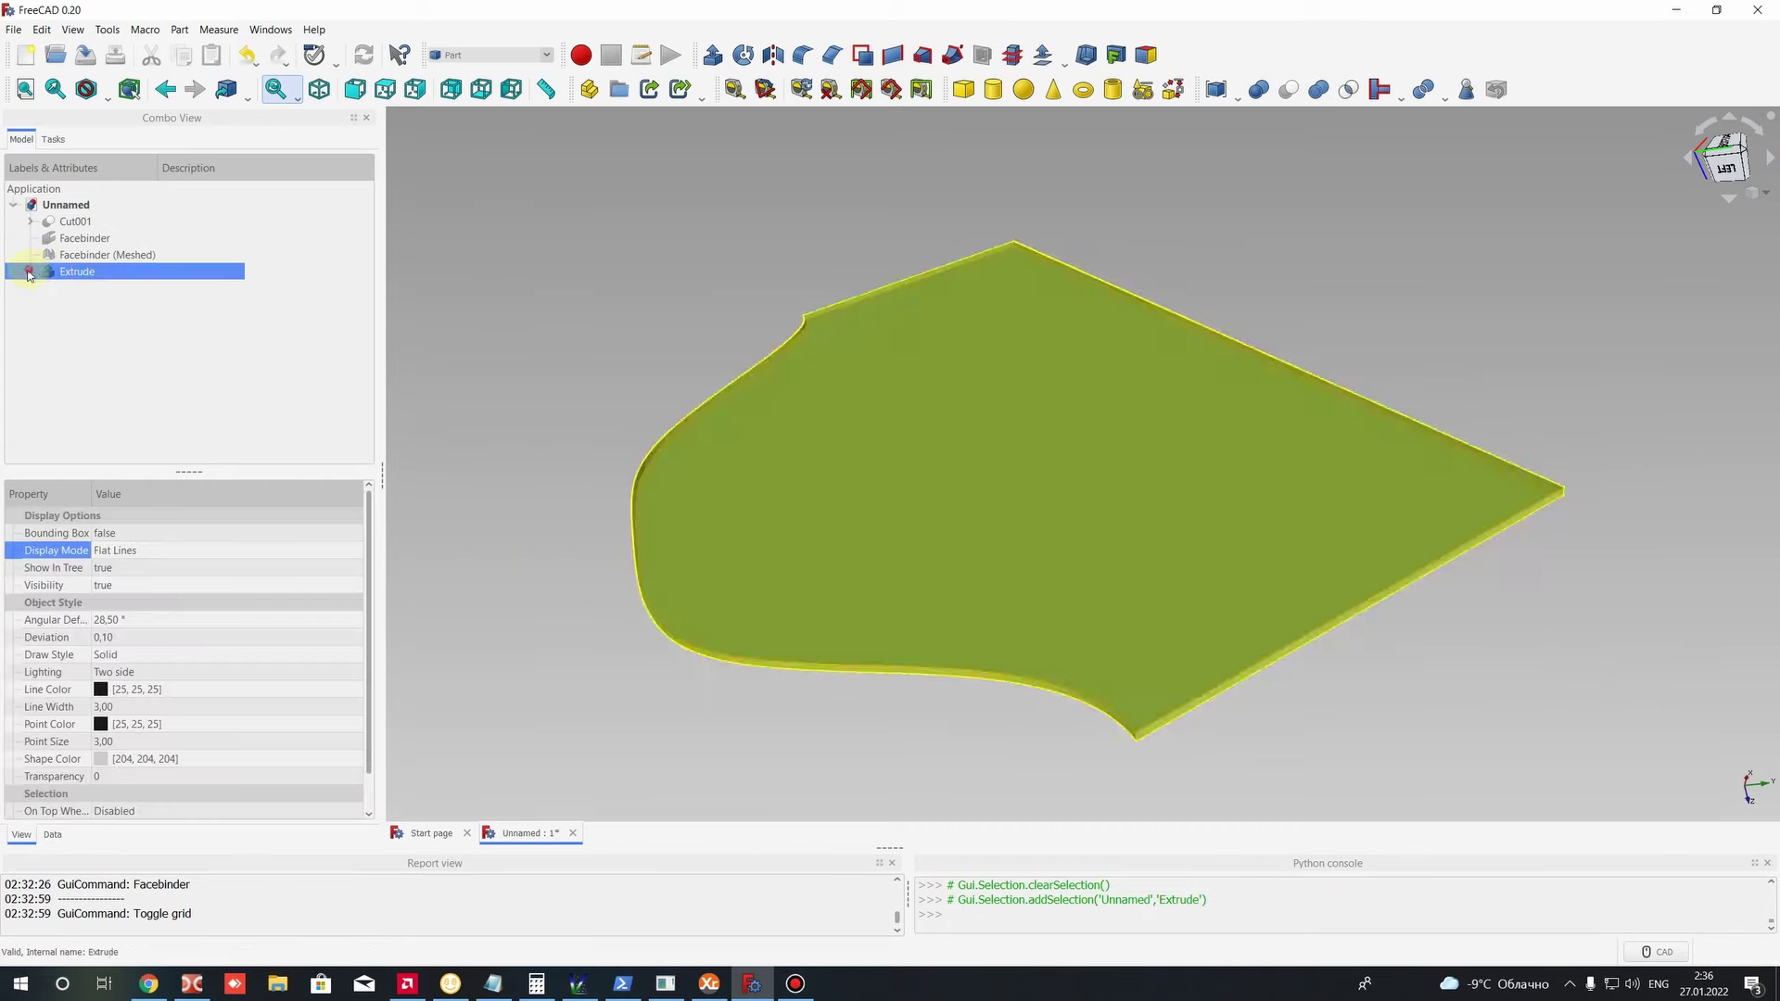
Step: Unhide the Extrude's child Shape so the flat base shows with the sheet
click(30, 272)
click(88, 288)
key(space)
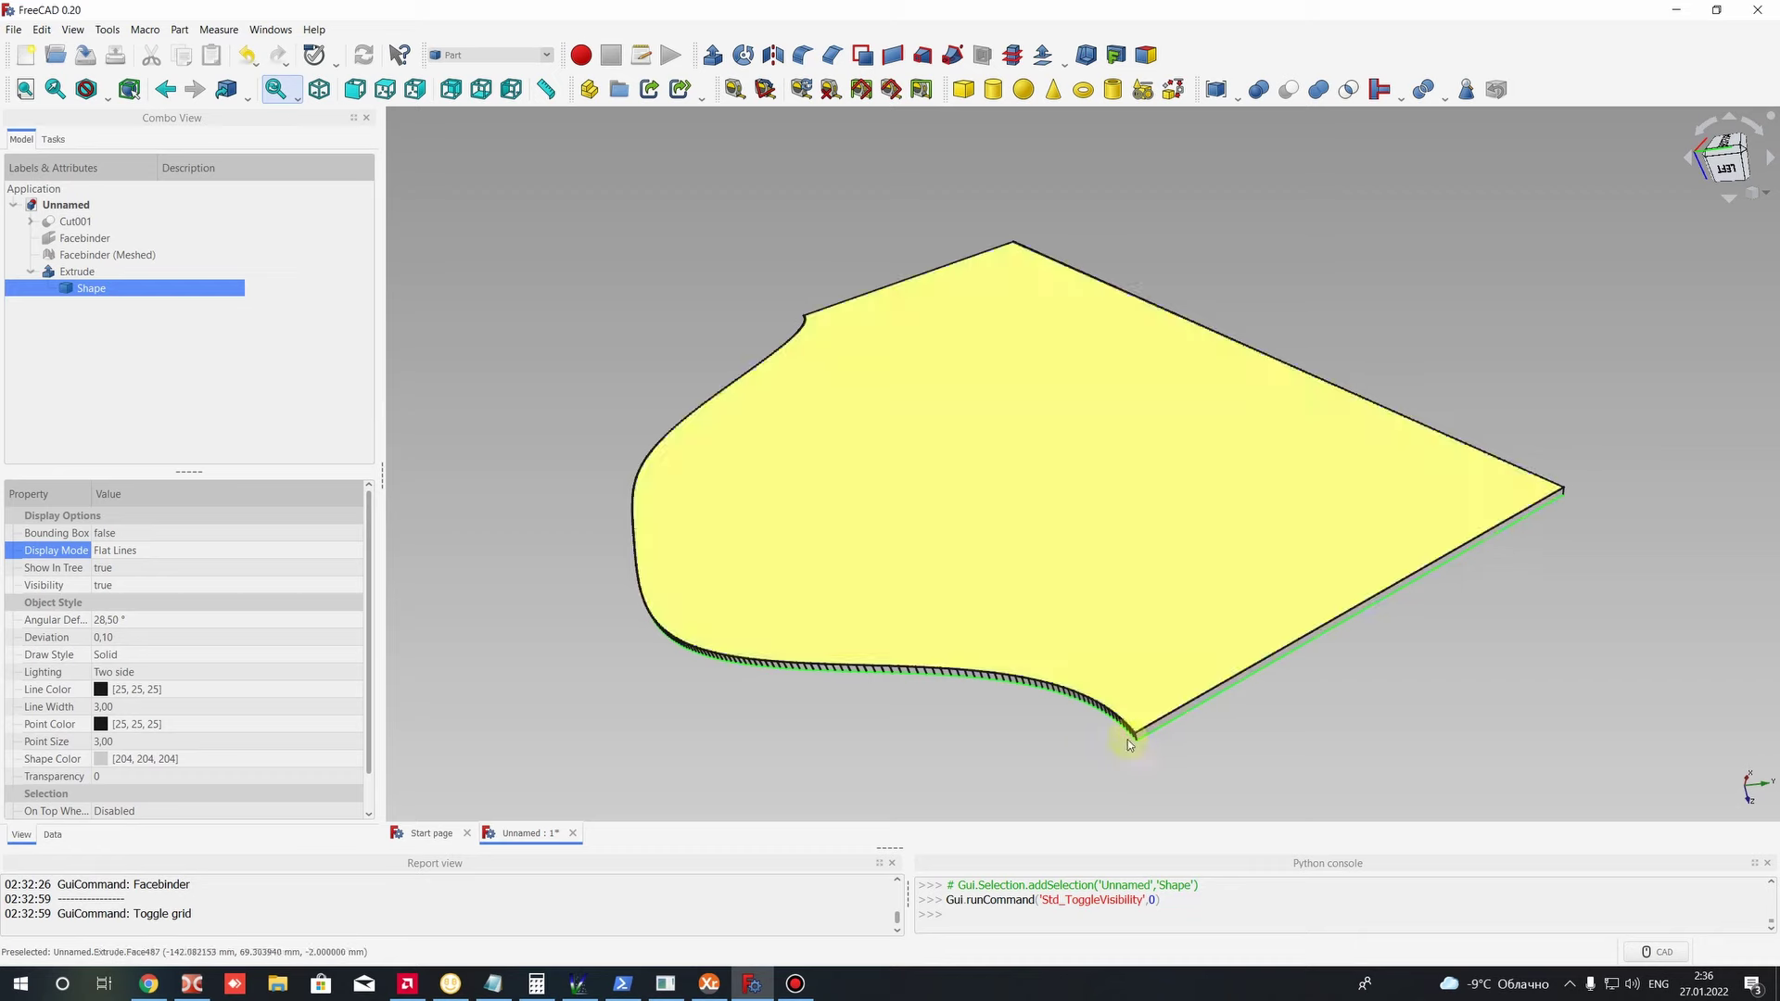
click(464, 55)
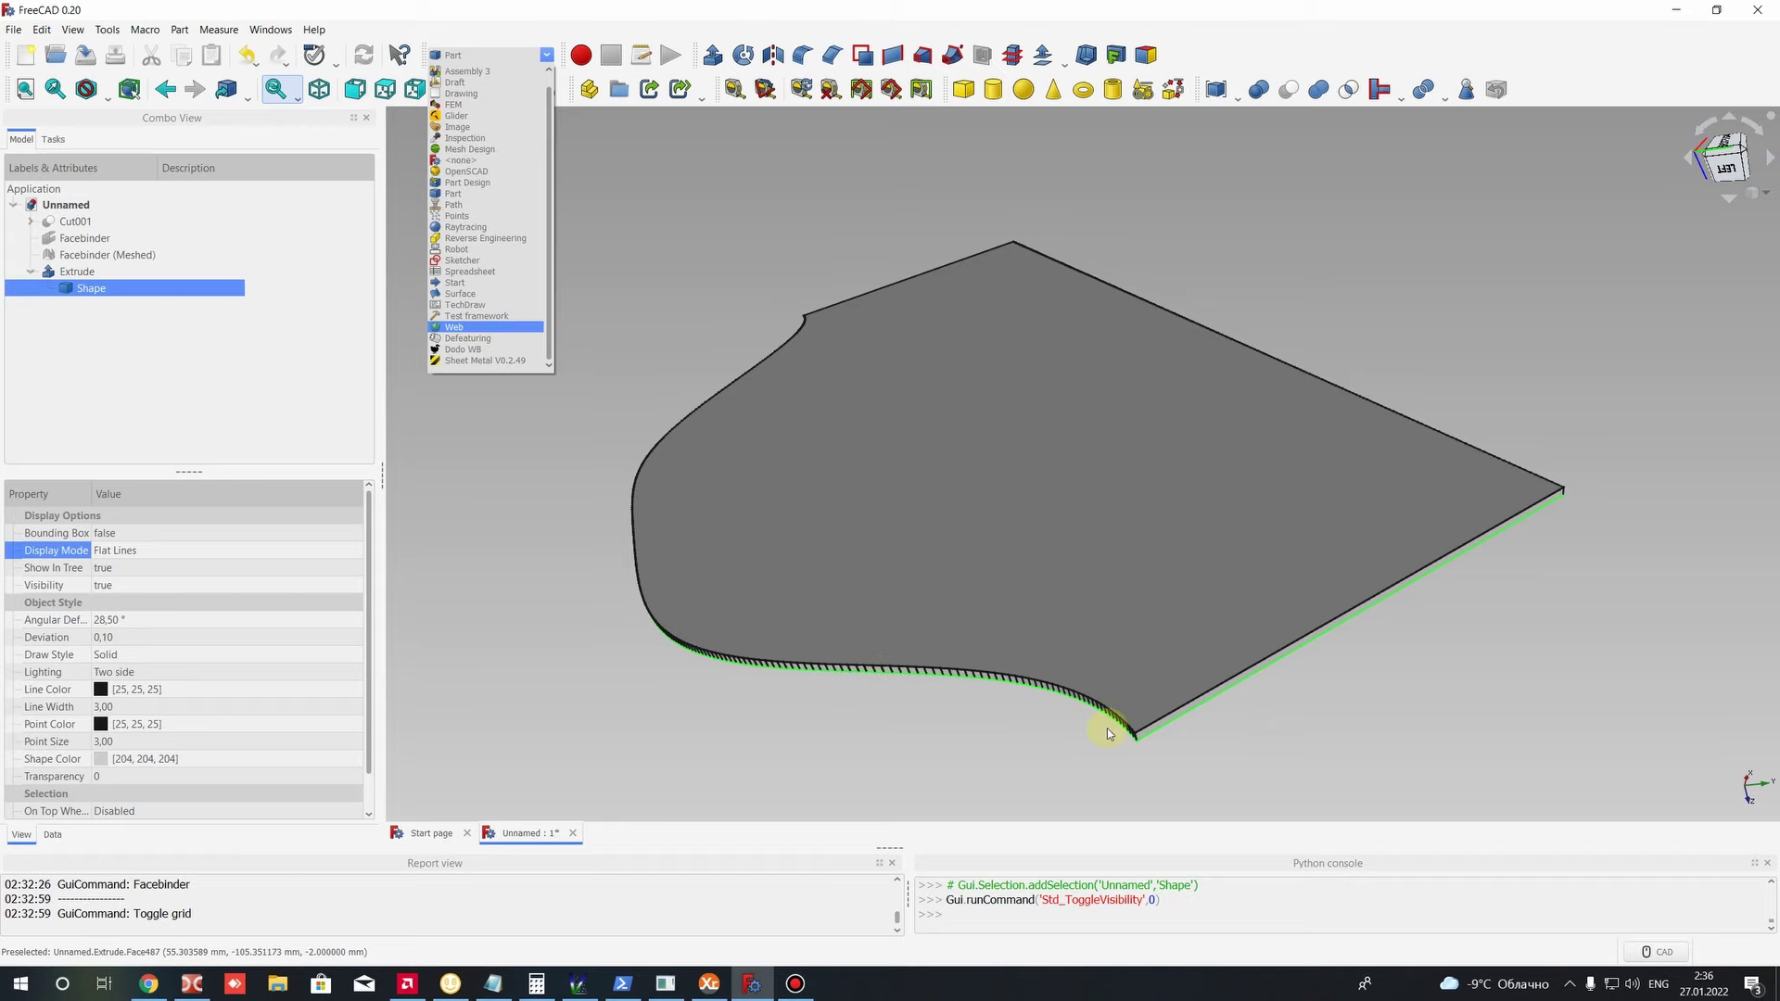
click(576, 509)
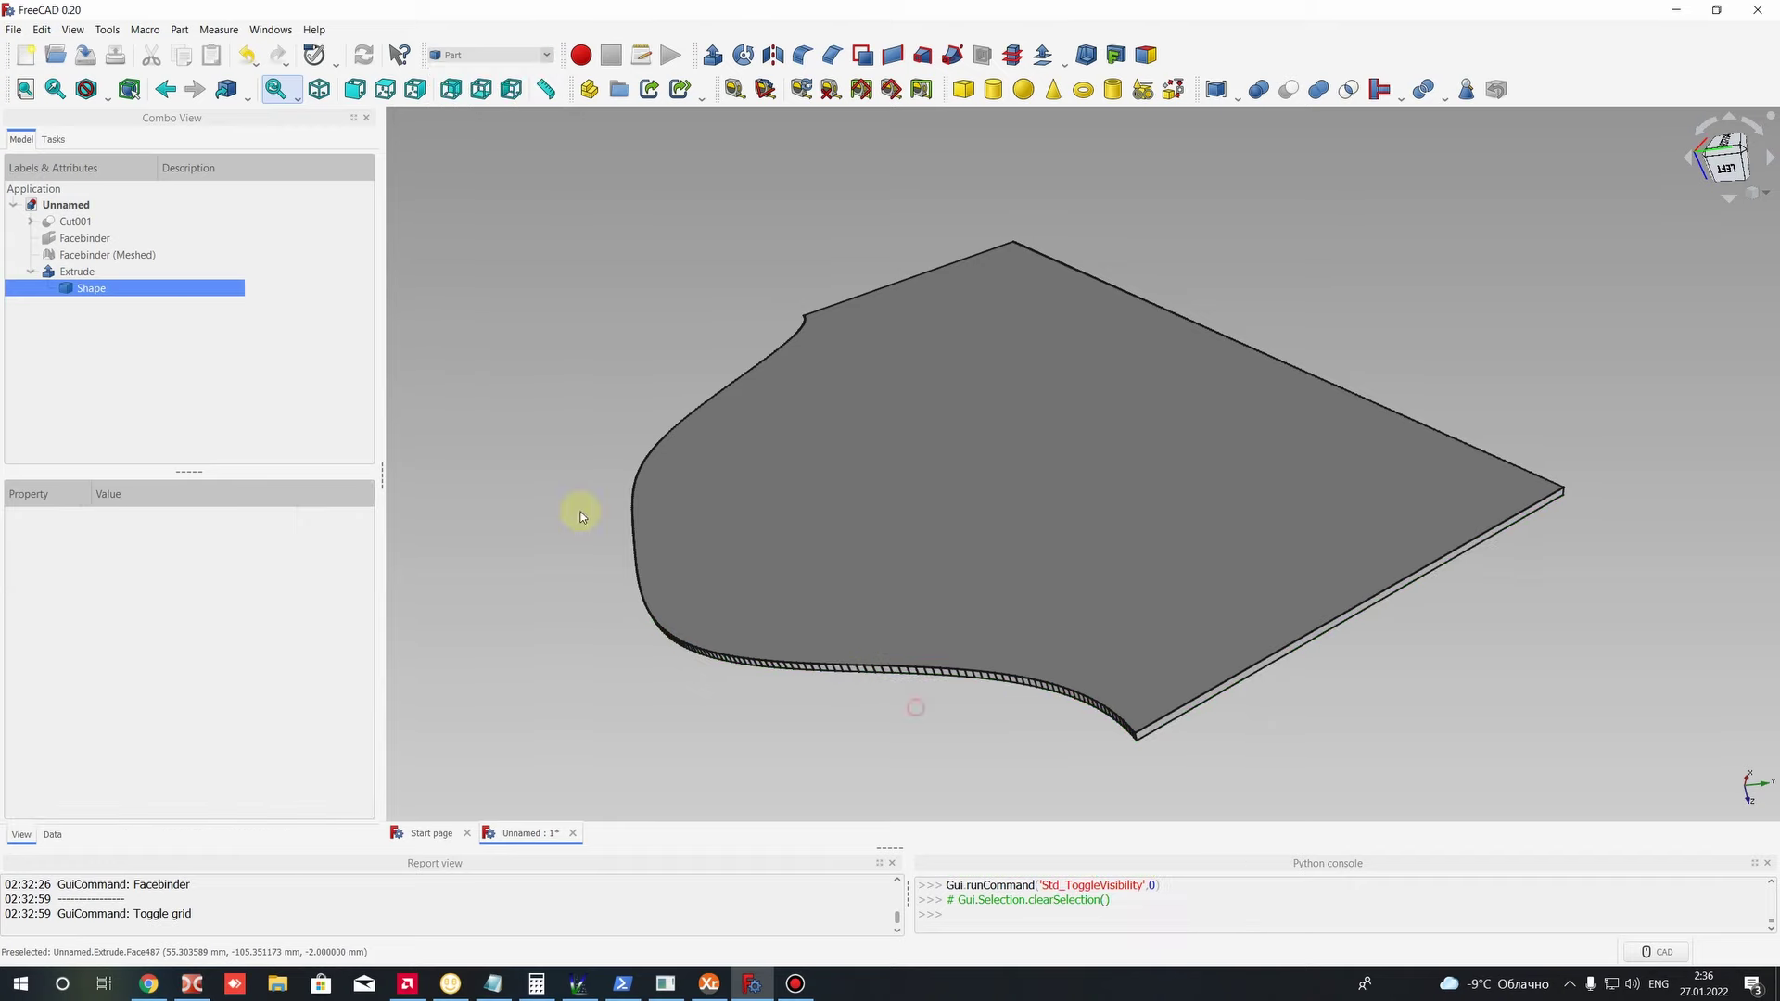
click(115, 289)
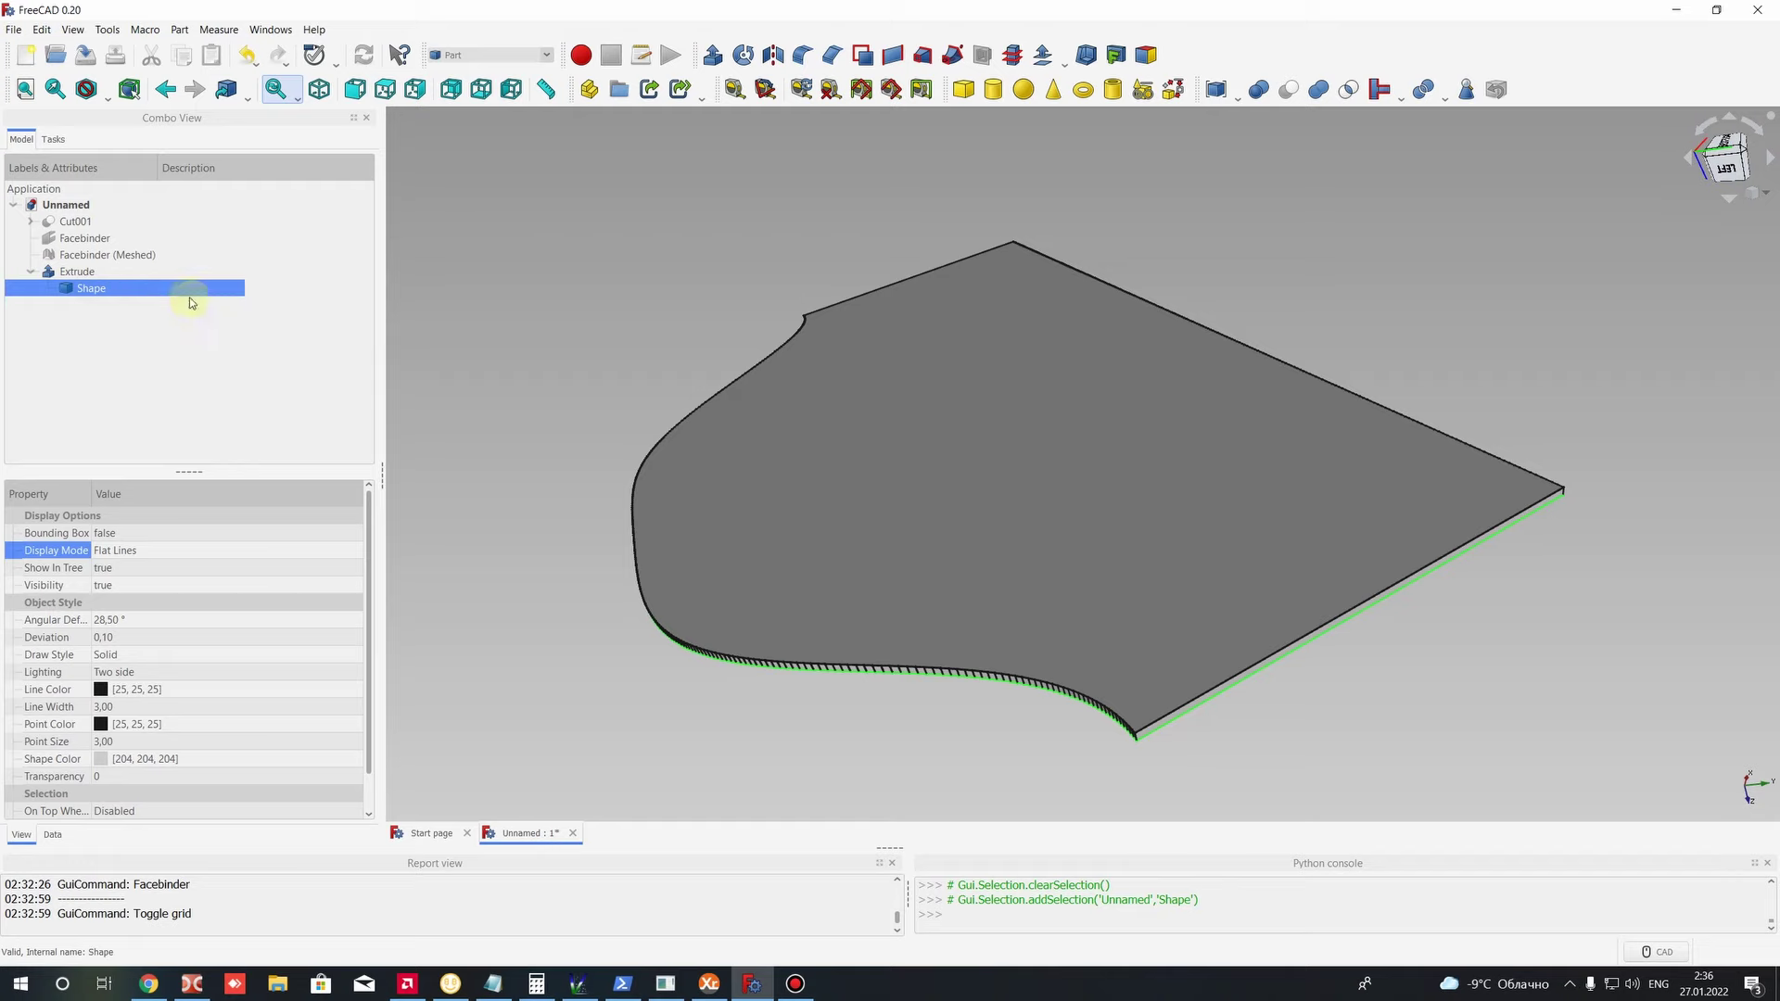
click(77, 272)
click(577, 295)
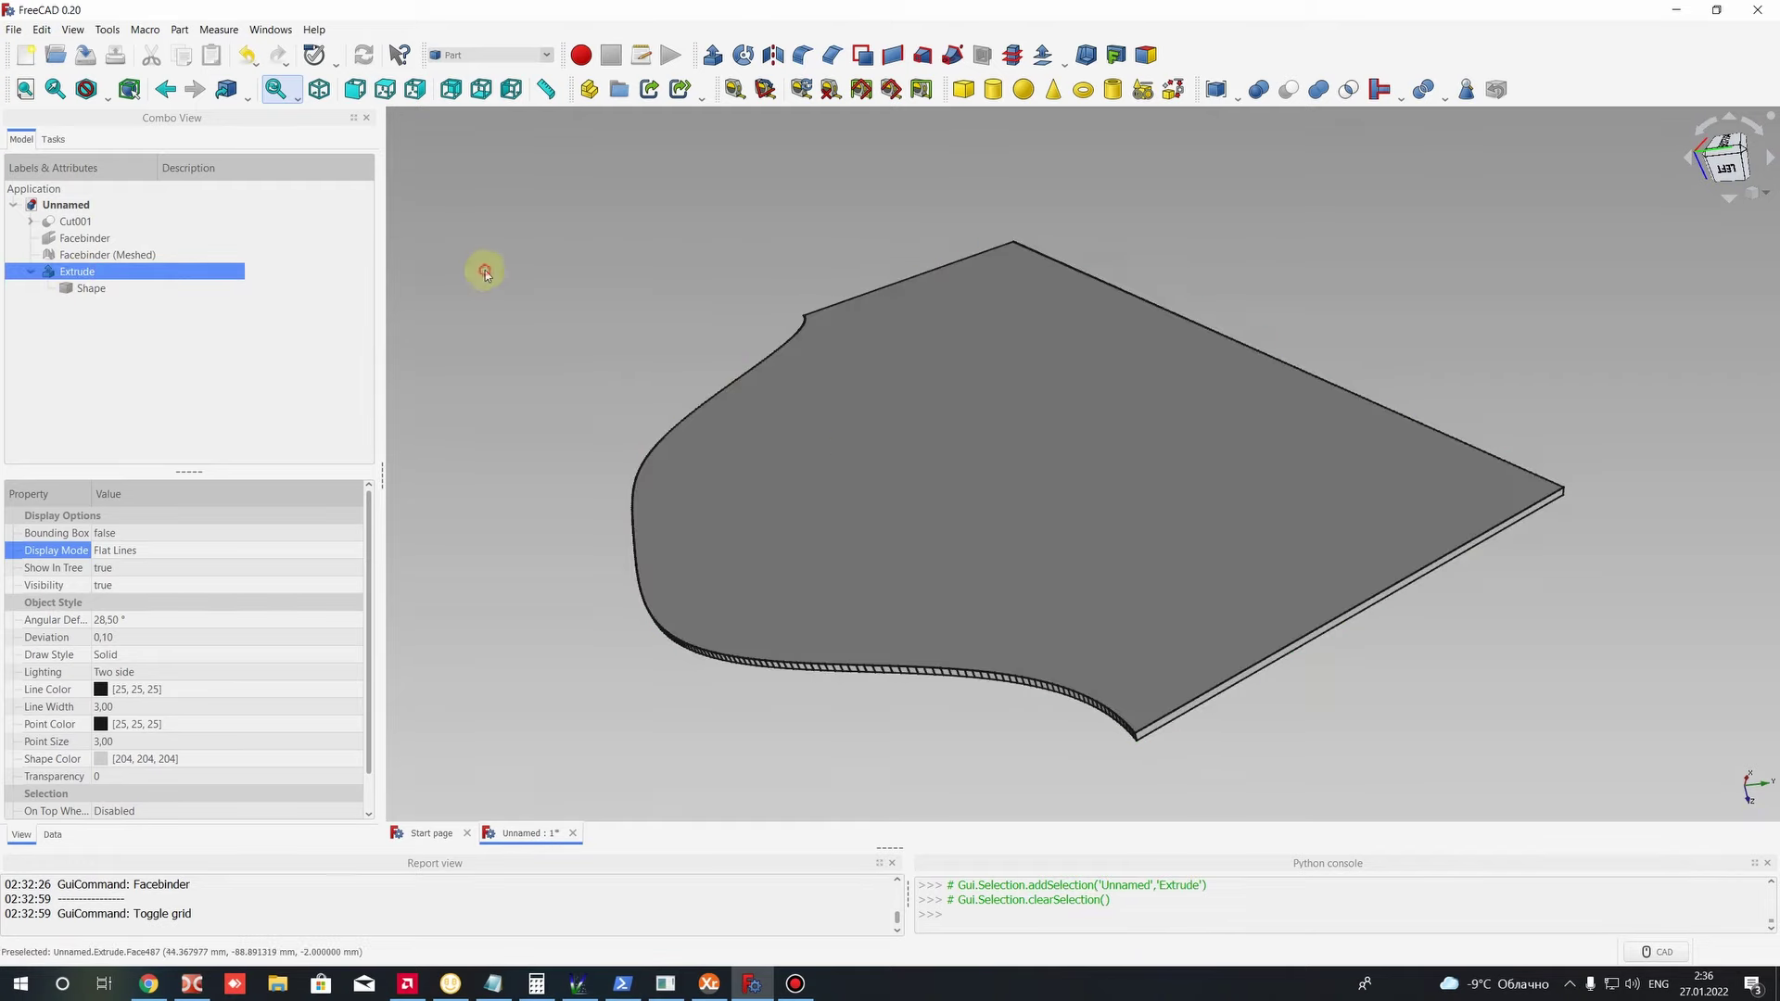
Step: Zoom in and select the sheet's flat top face and a small edge facet
scroll(880, 445, down, 3)
scroll(999, 469, up, 2)
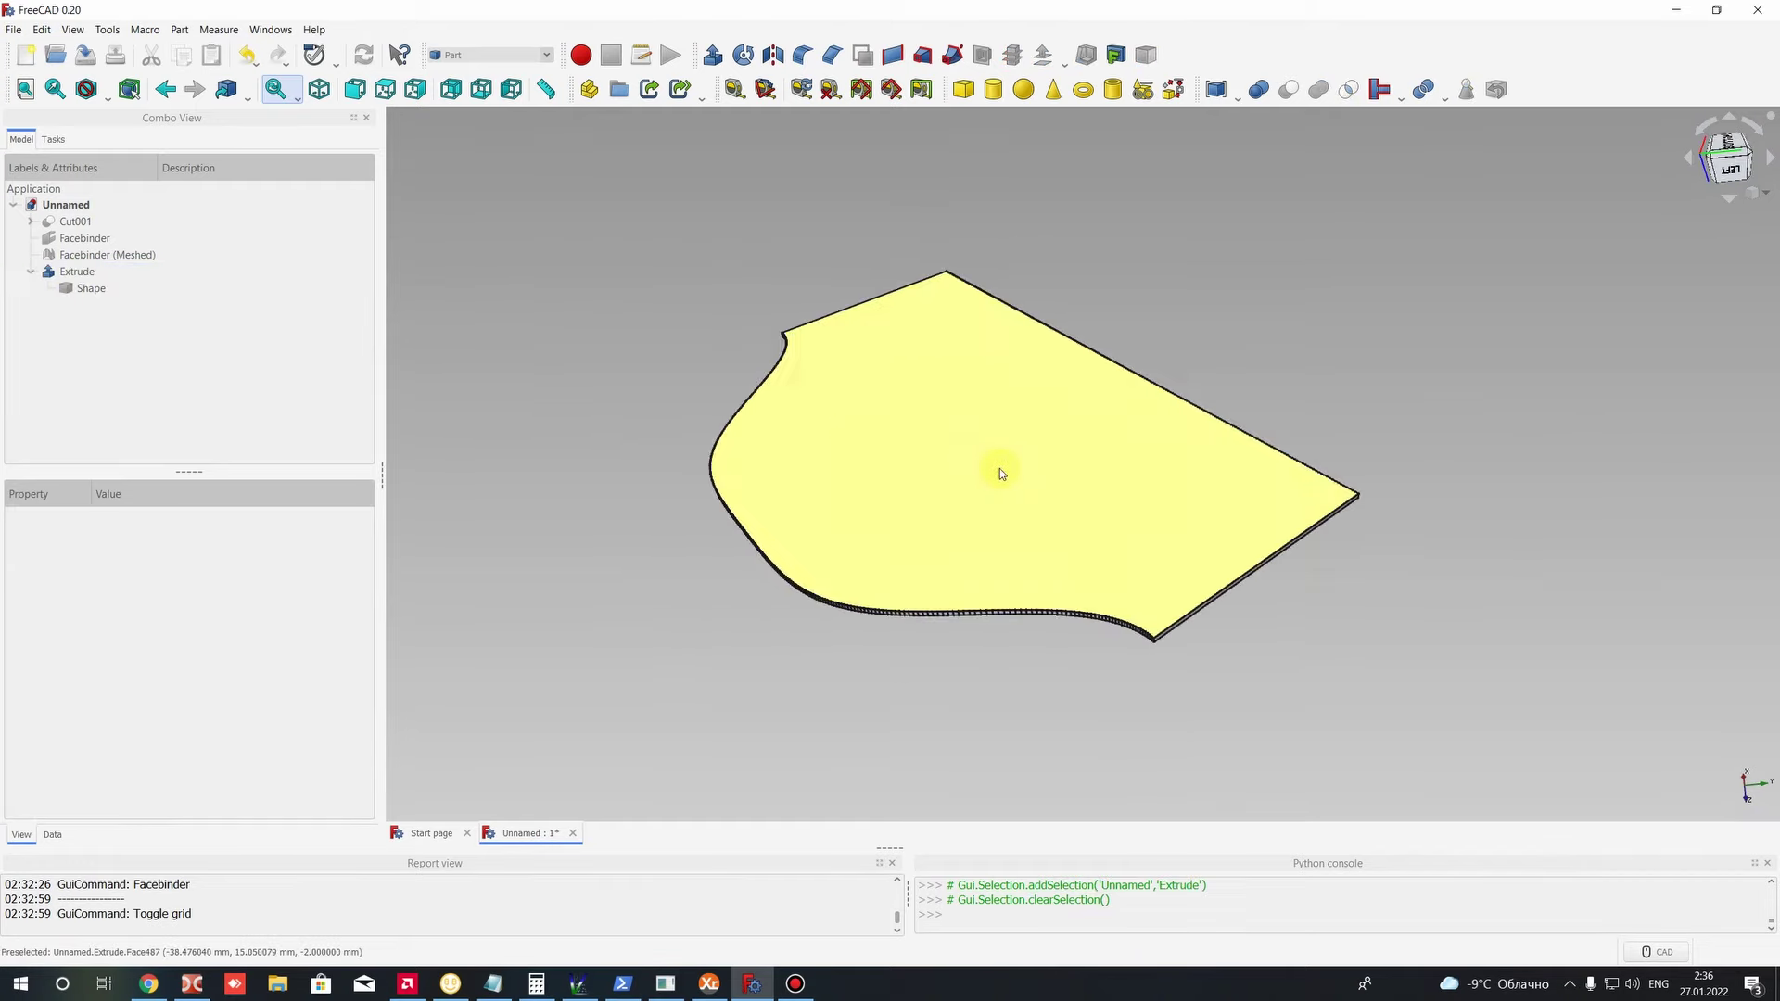
click(1006, 515)
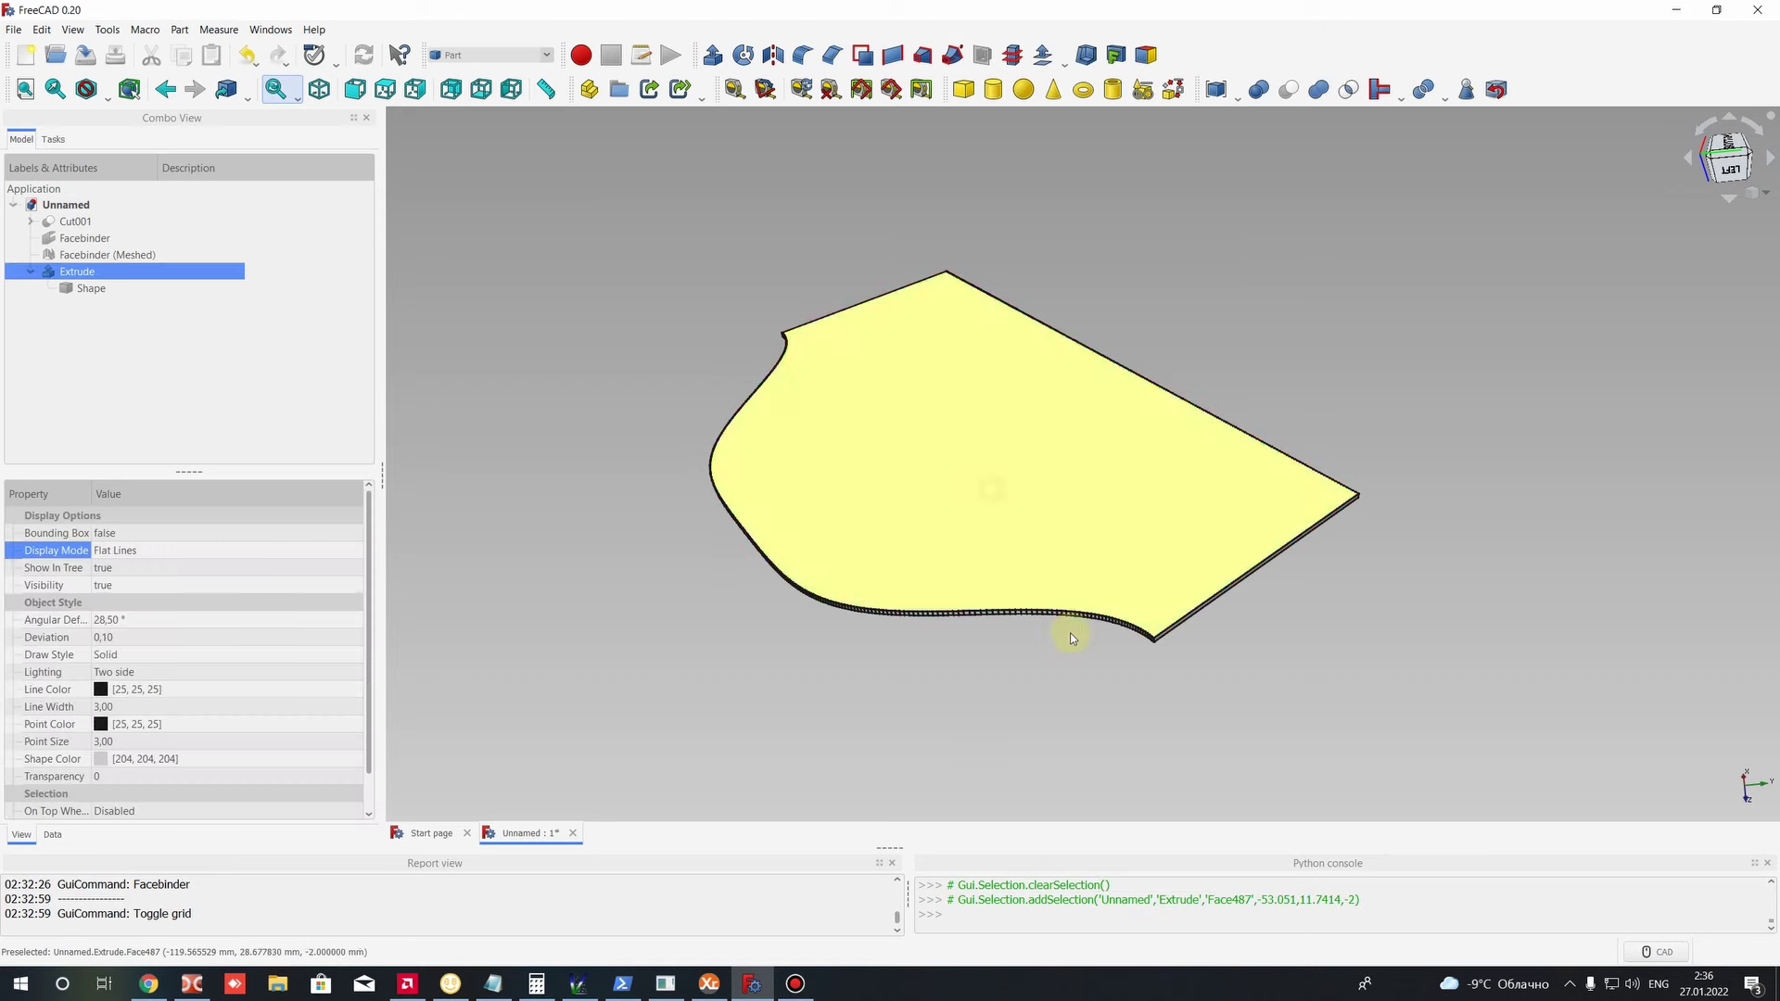
scroll(1112, 635, up, 5)
click(964, 422)
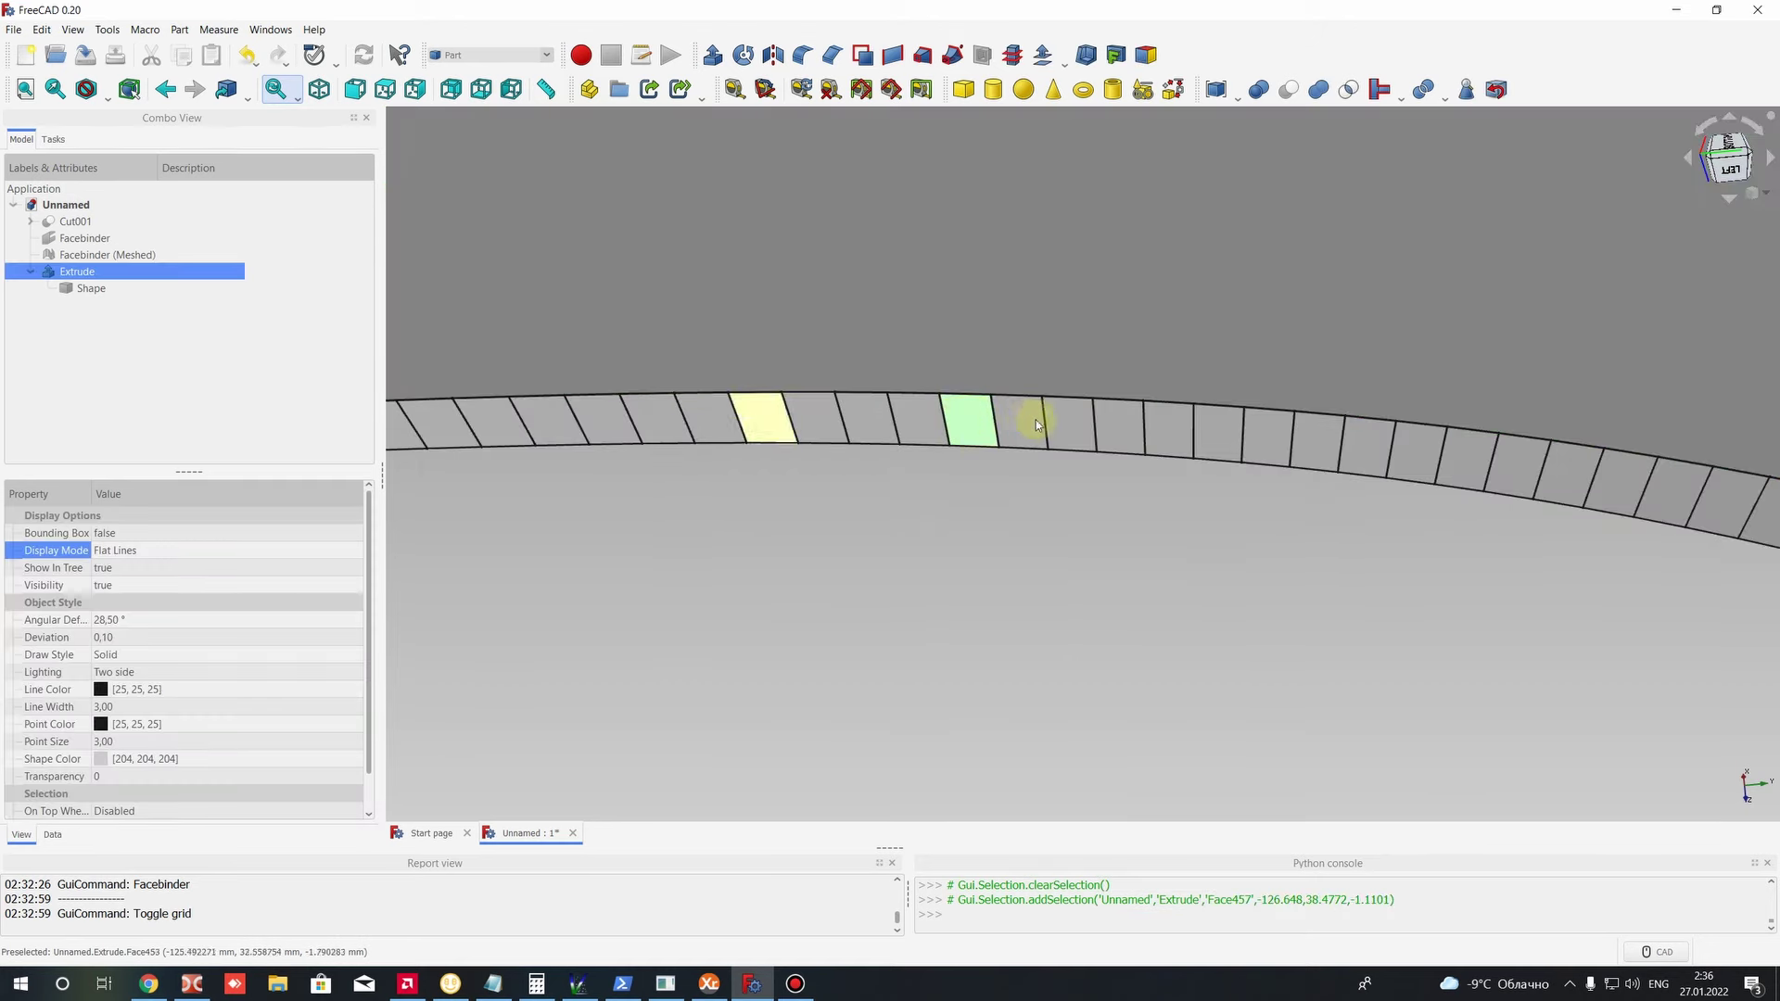
Step: Select another facet on the curved edge, then orbit to view the 2 mm sheet edge-on
scroll(1019, 431, down, 5)
scroll(1005, 440, up, 4)
scroll(955, 394, up, 2)
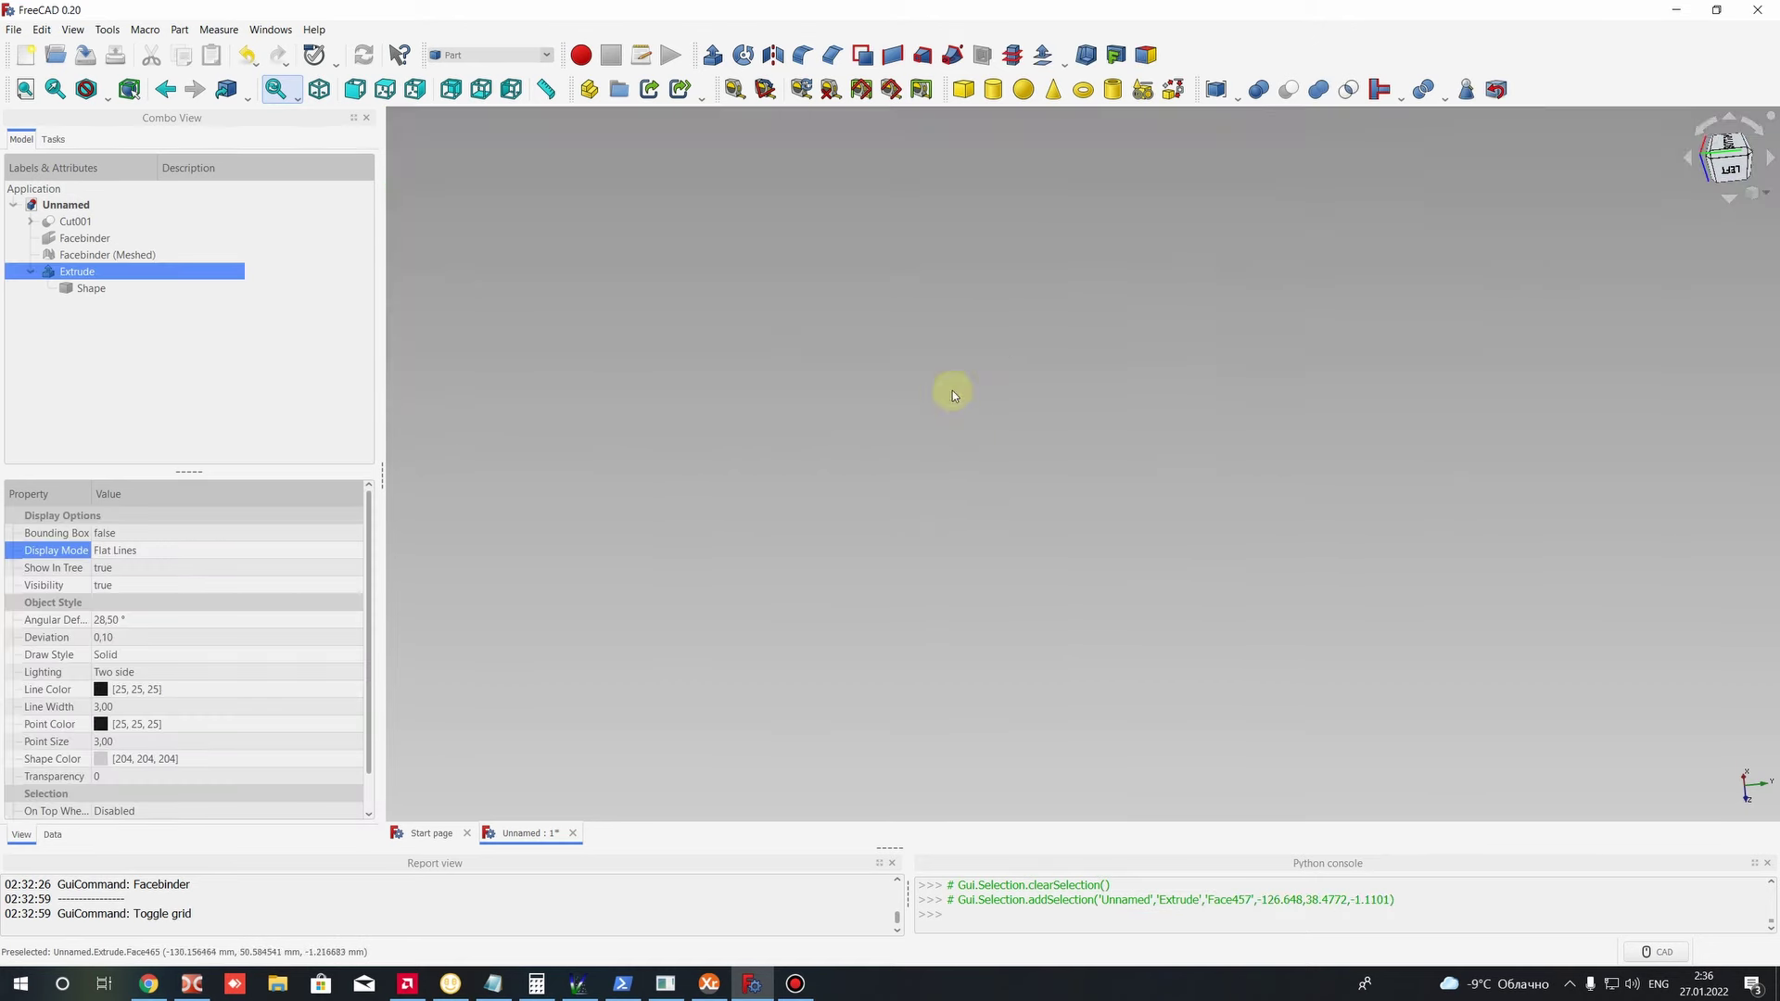
scroll(958, 397, down, 2)
click(927, 385)
click(879, 381)
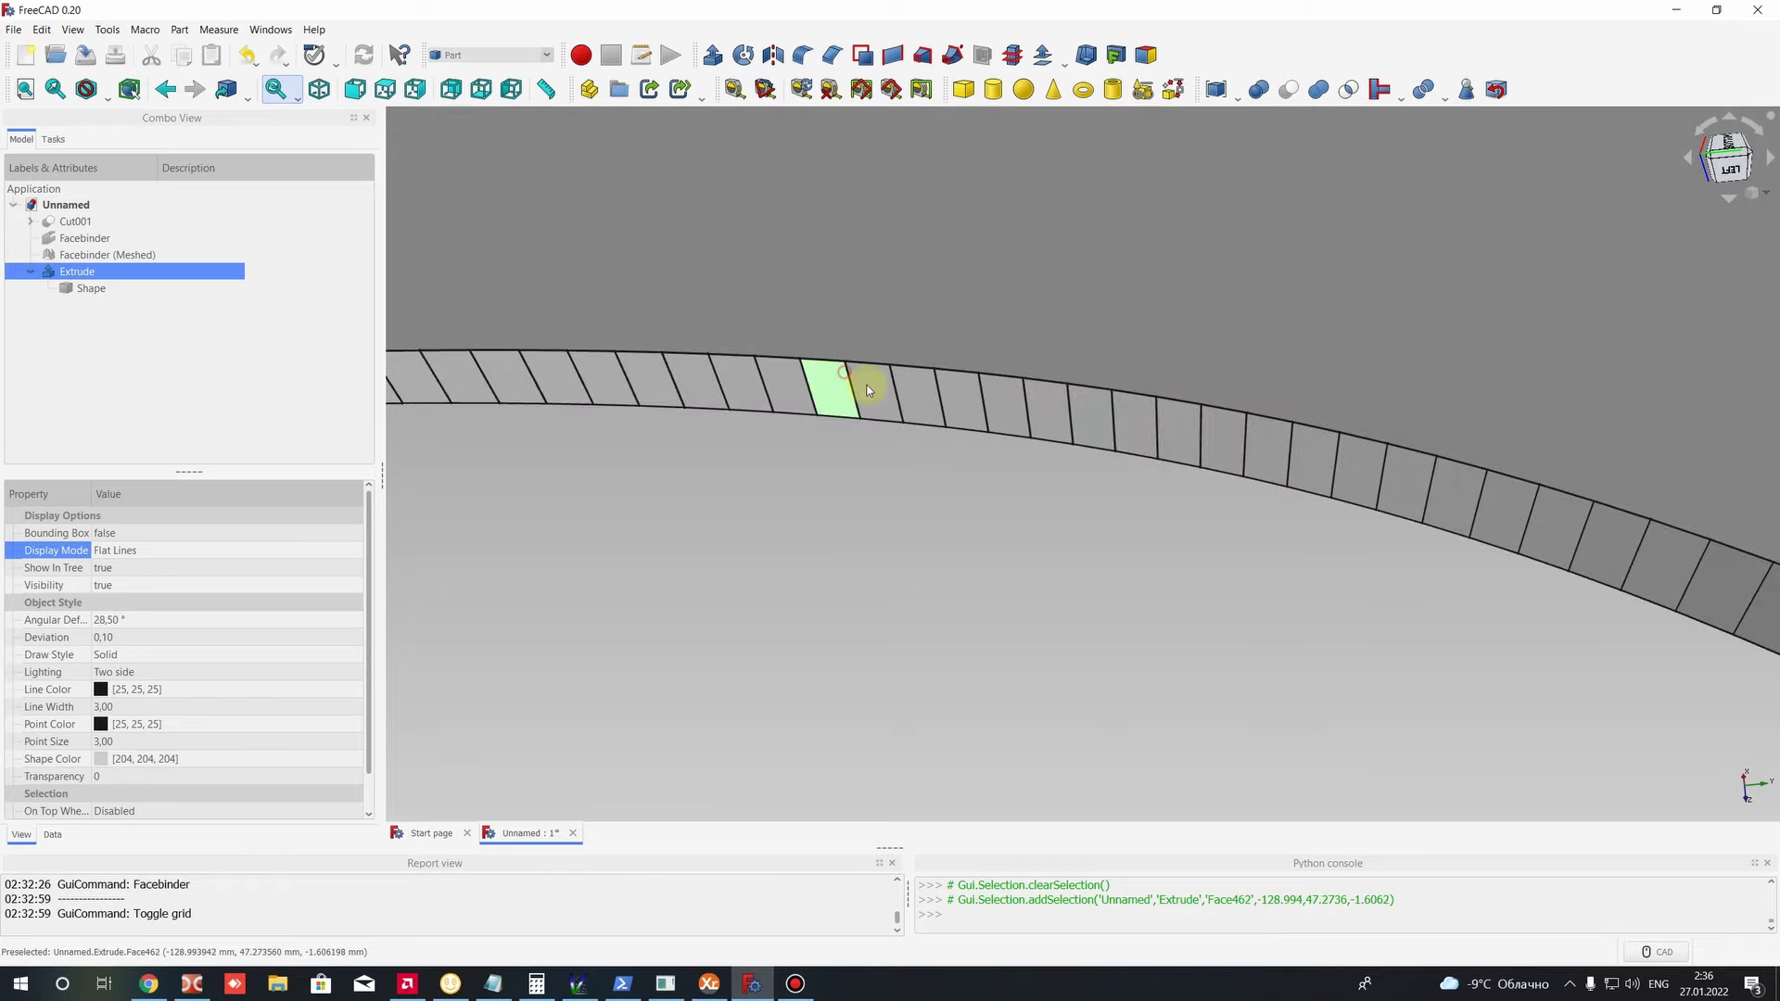
scroll(927, 445, down, 5)
click(1271, 556)
middle_drag(1270, 556, 982, 520)
scroll(1089, 505, up, 3)
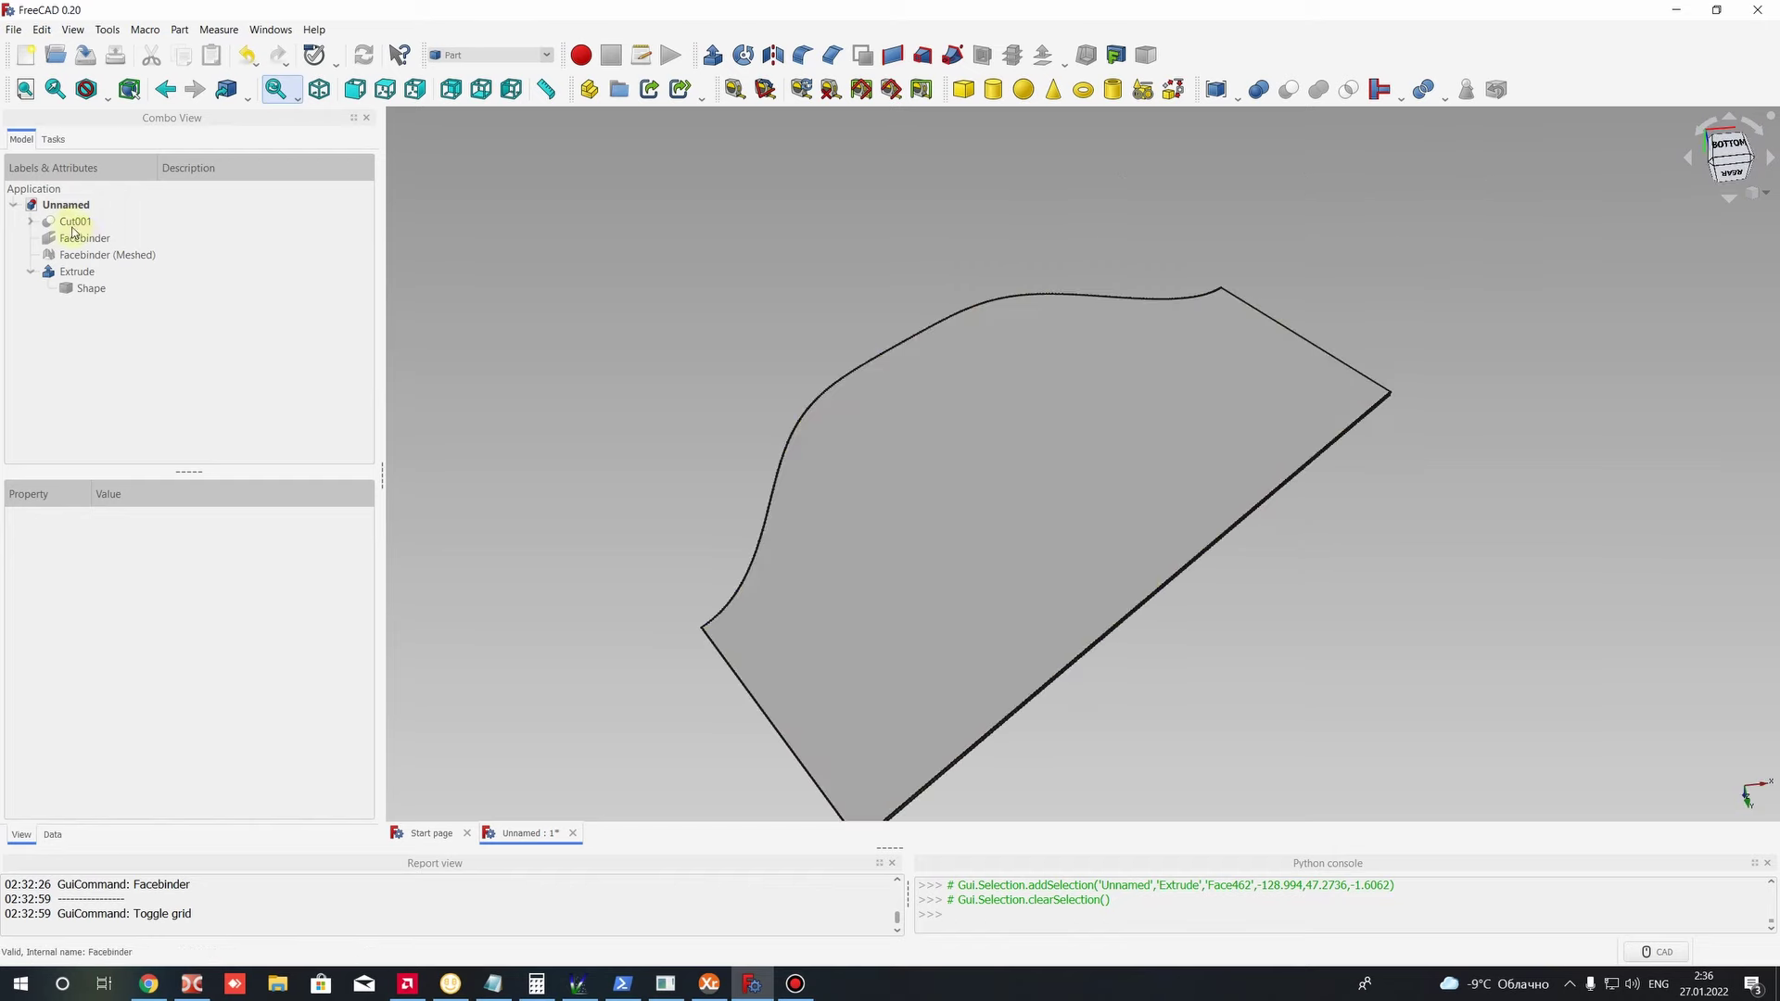
Step: Unhide the Cut001 tube and orbit to see it beside the sheet
click(73, 226)
key(space)
middle_drag(951, 486, 987, 388)
scroll(987, 388, up, 3)
middle_drag(1139, 380, 1119, 449)
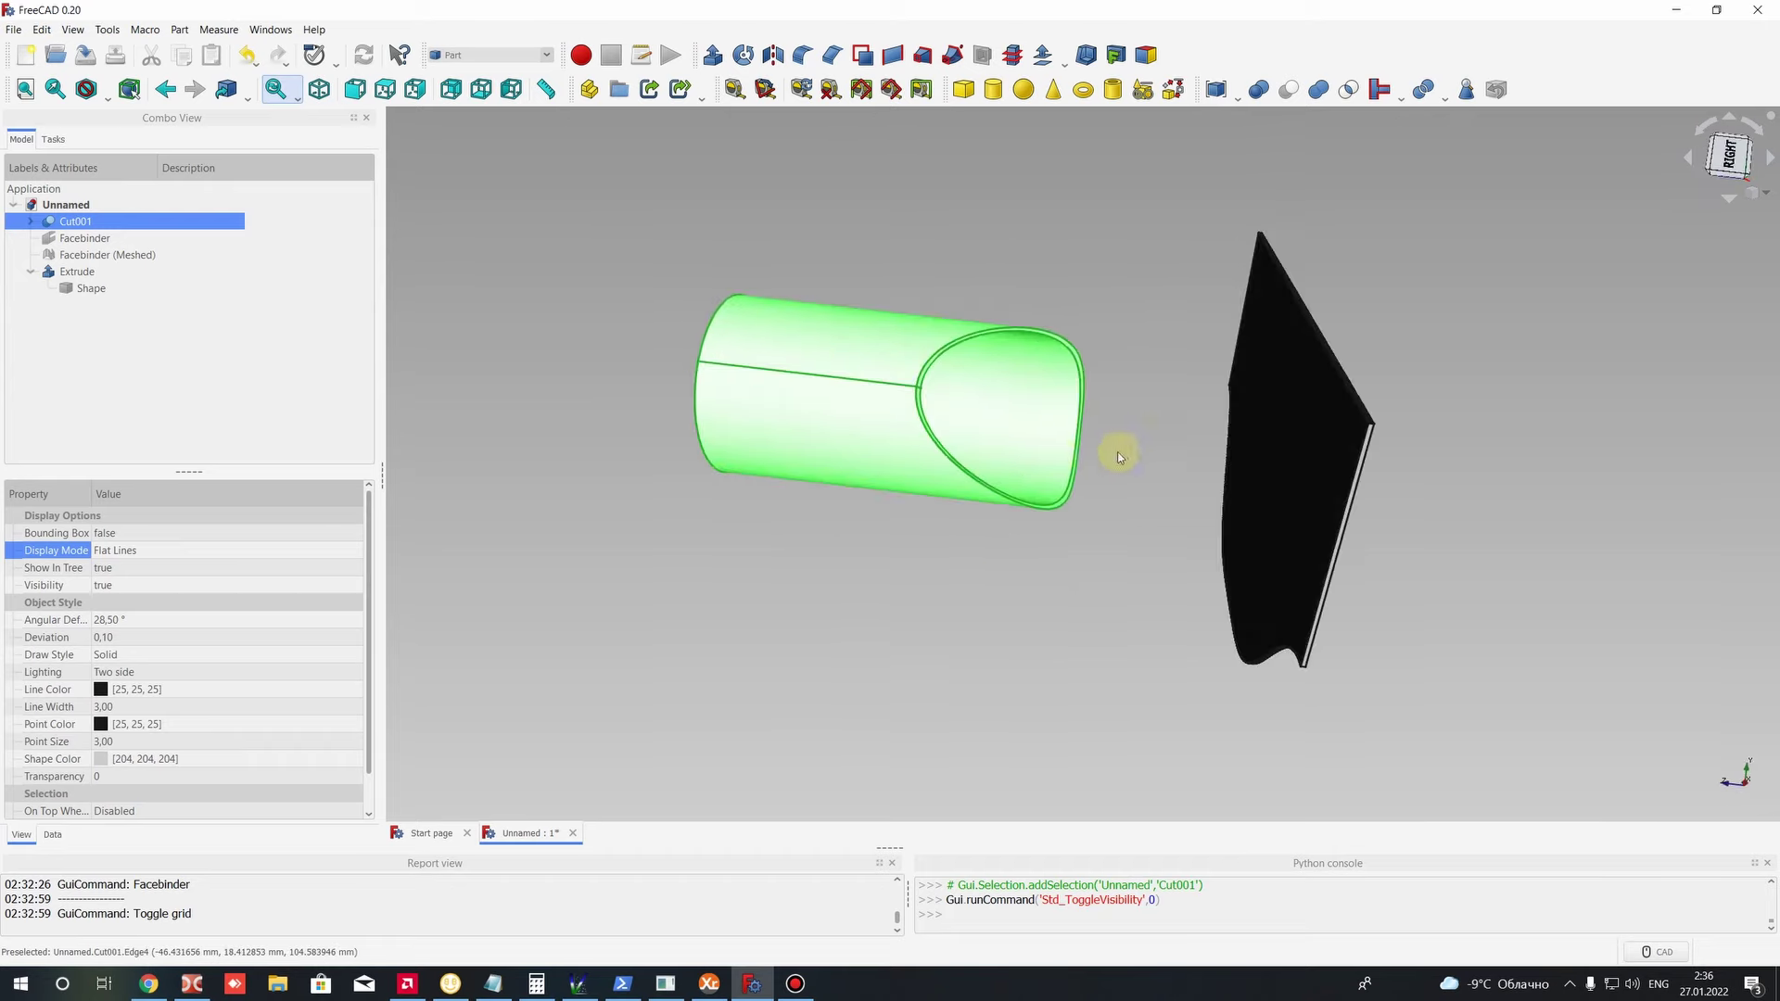
Step: Compare the tube's outer face with the flattened sheet from a new angle
click(872, 390)
click(1335, 375)
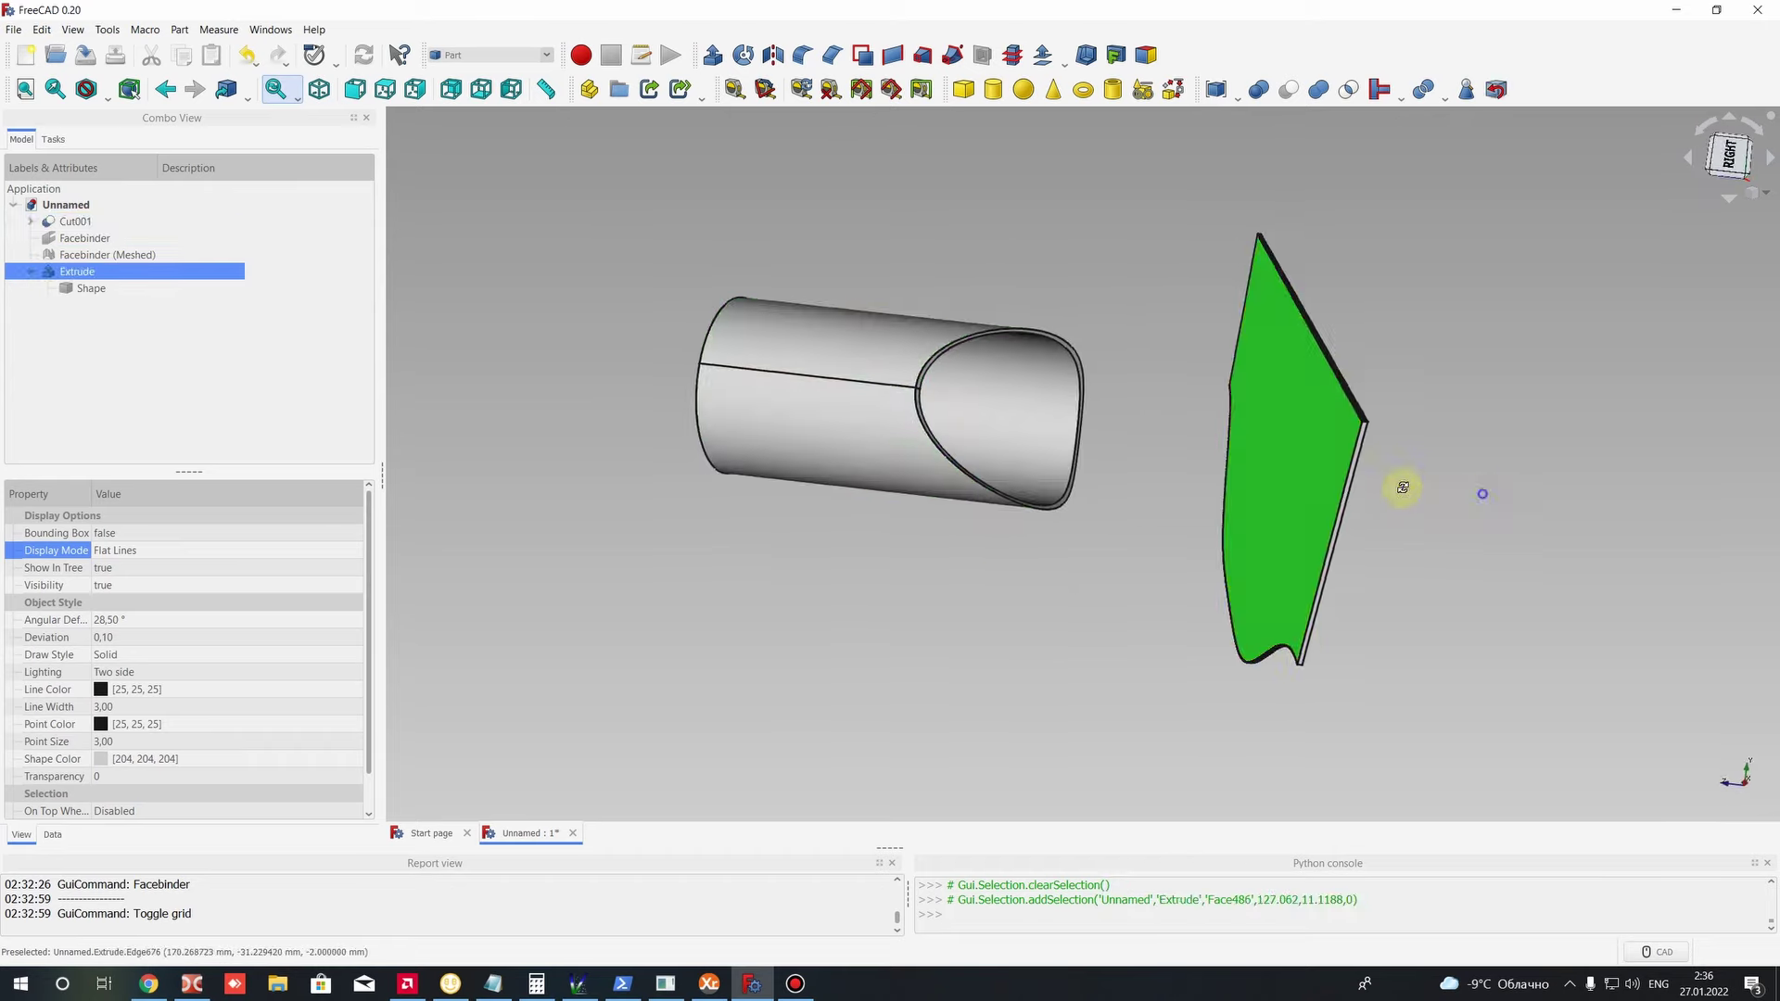
middle_drag(1292, 489, 945, 389)
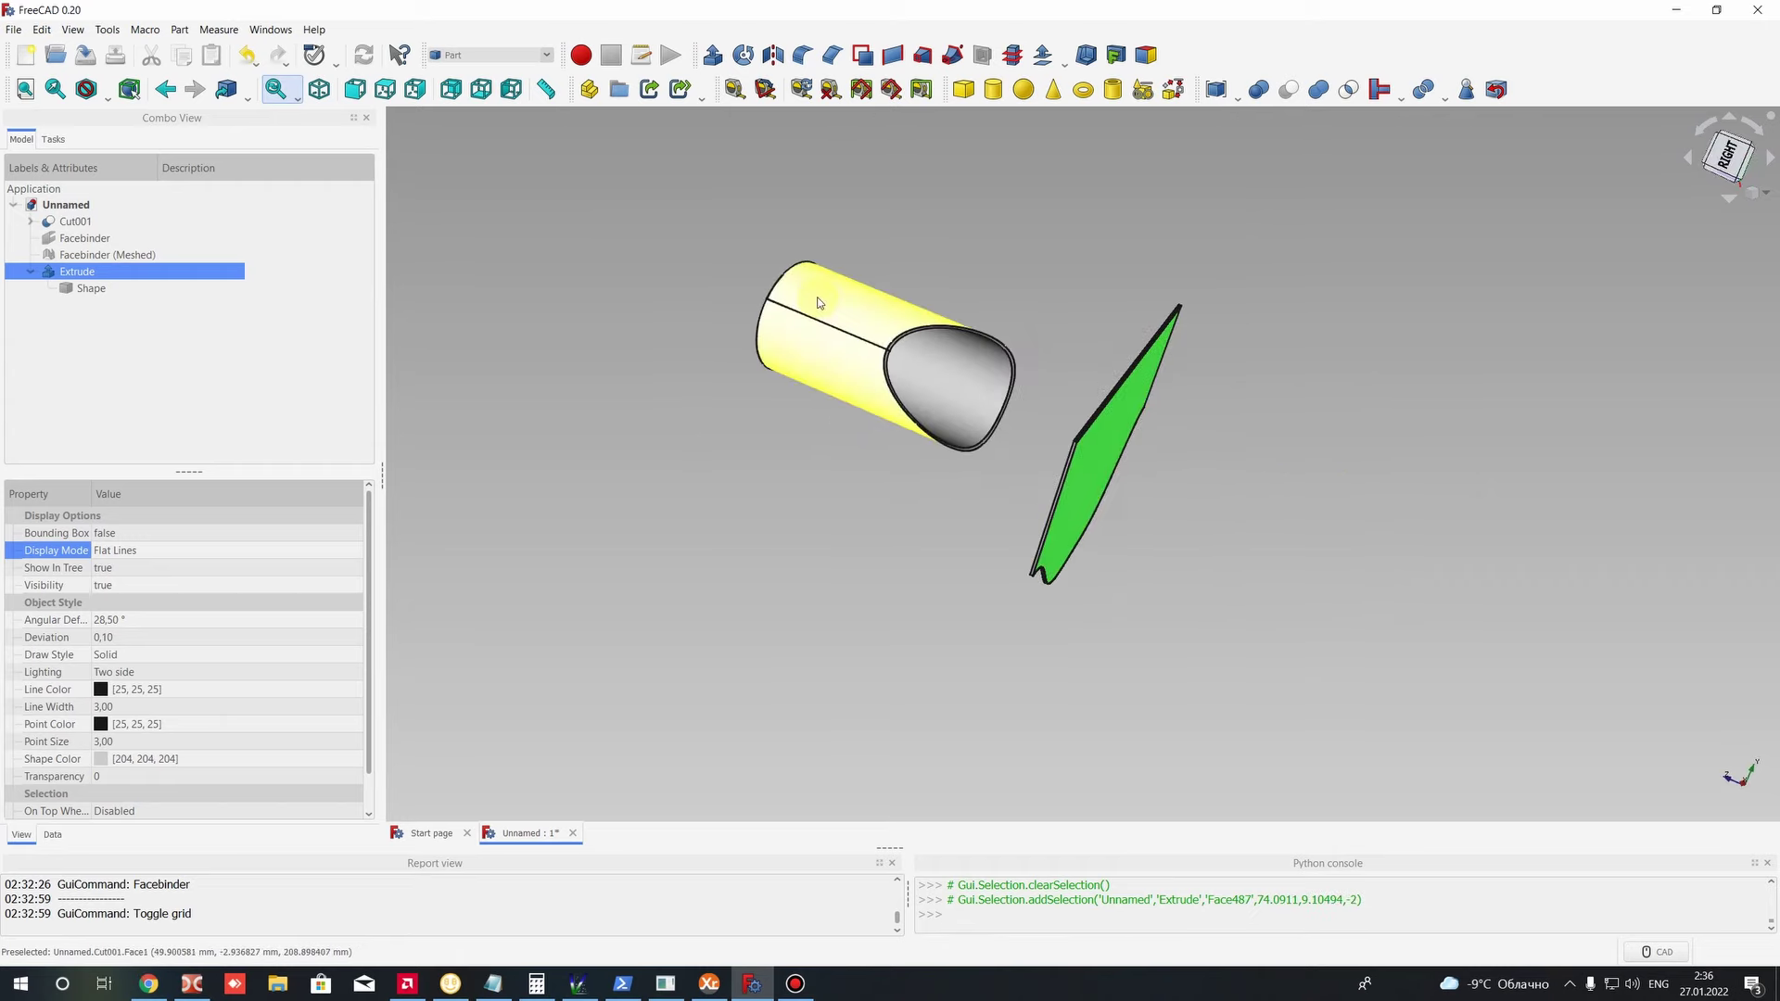
click(927, 399)
click(817, 491)
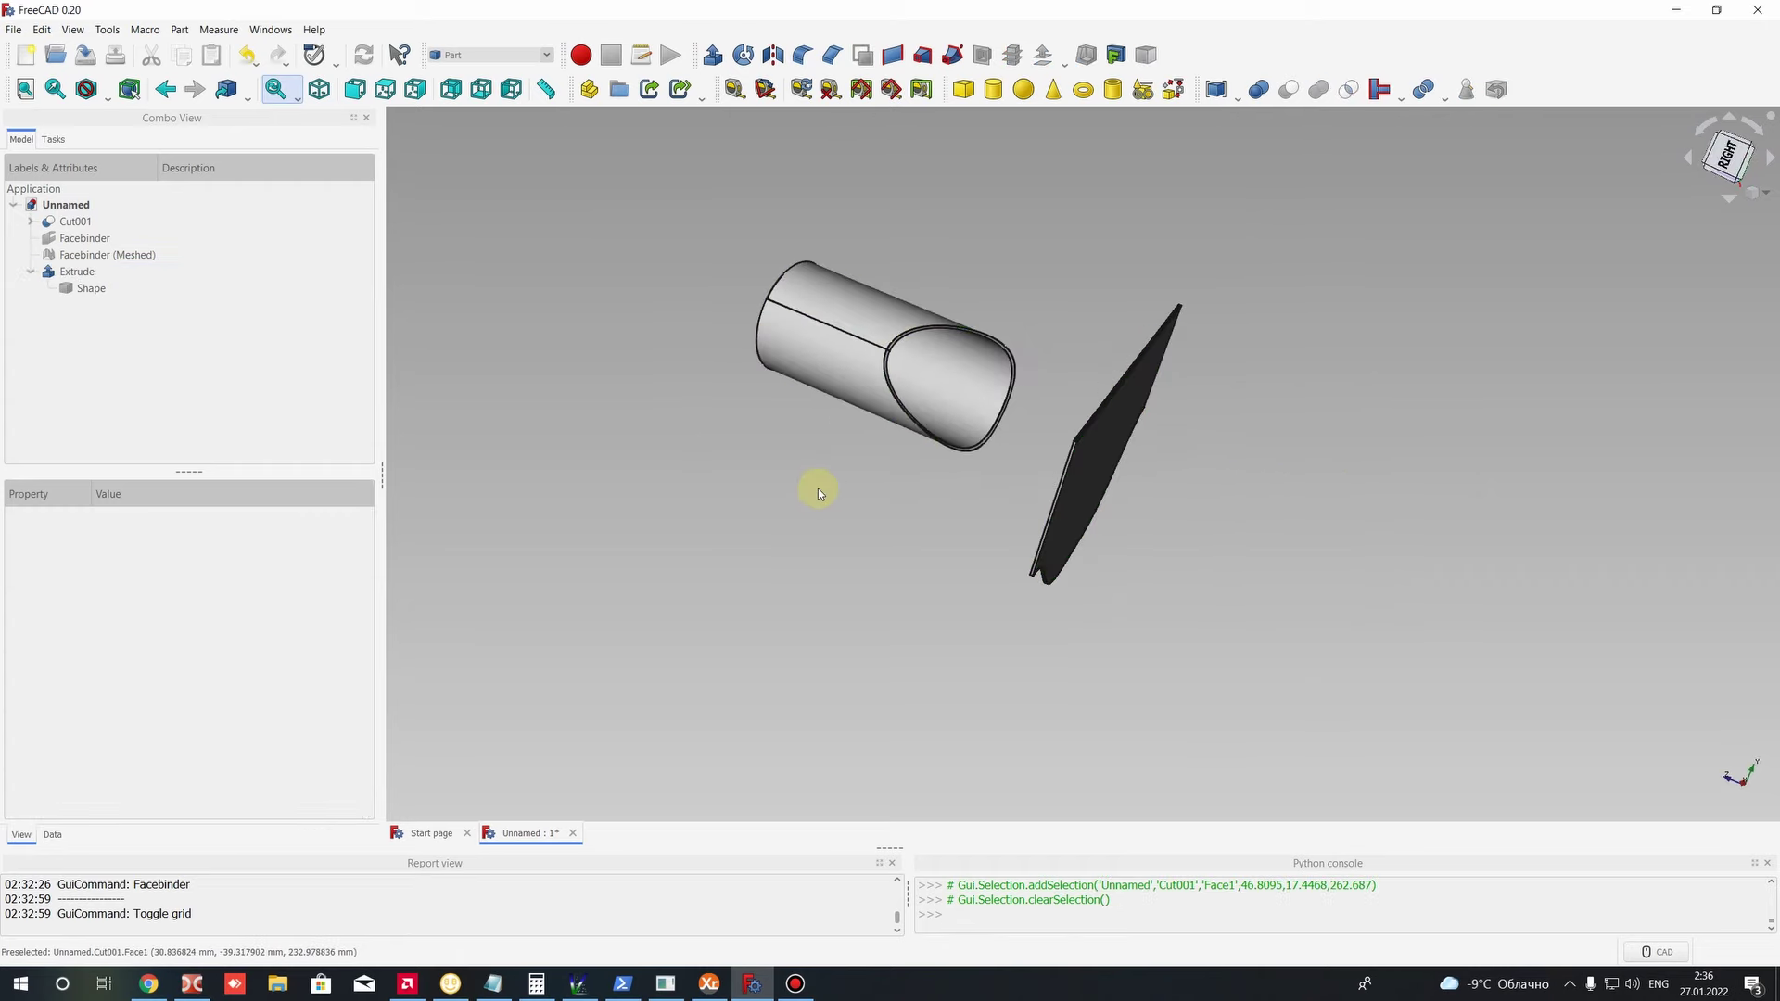